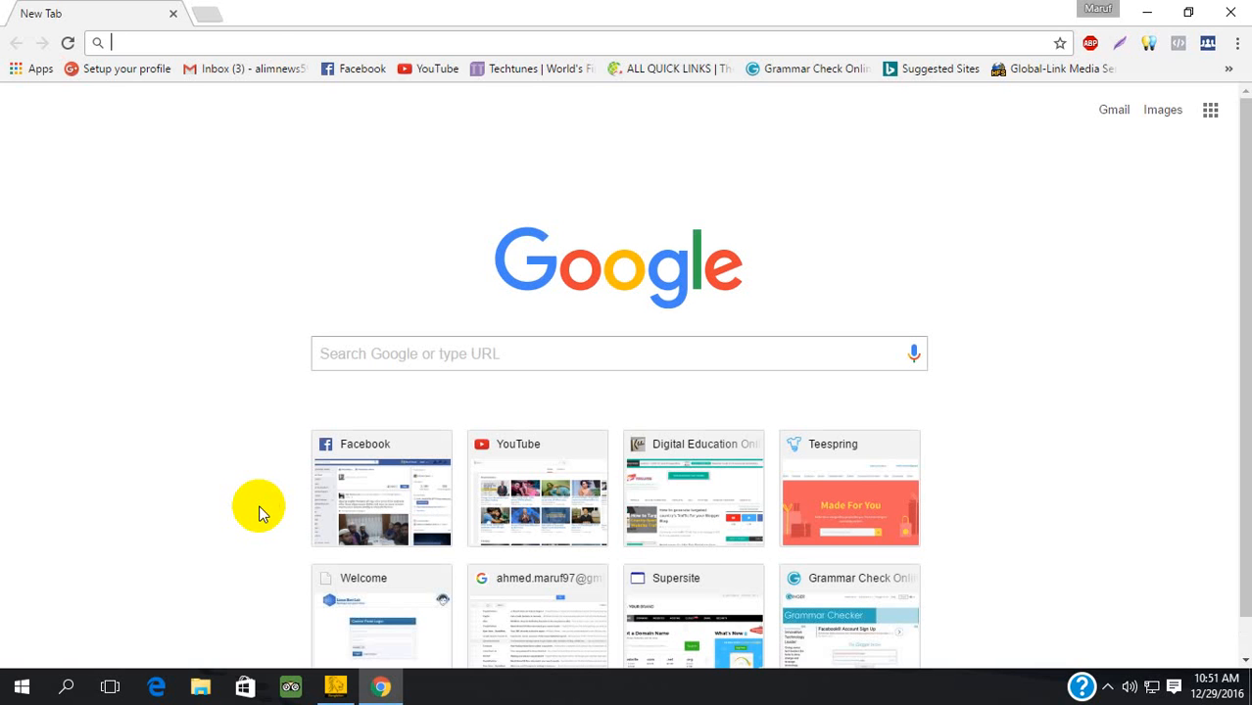
{"action": "type", "text": "https://www.facebook.com/ads/manager/pixel/"}
{"action": "key", "text": "Return"}
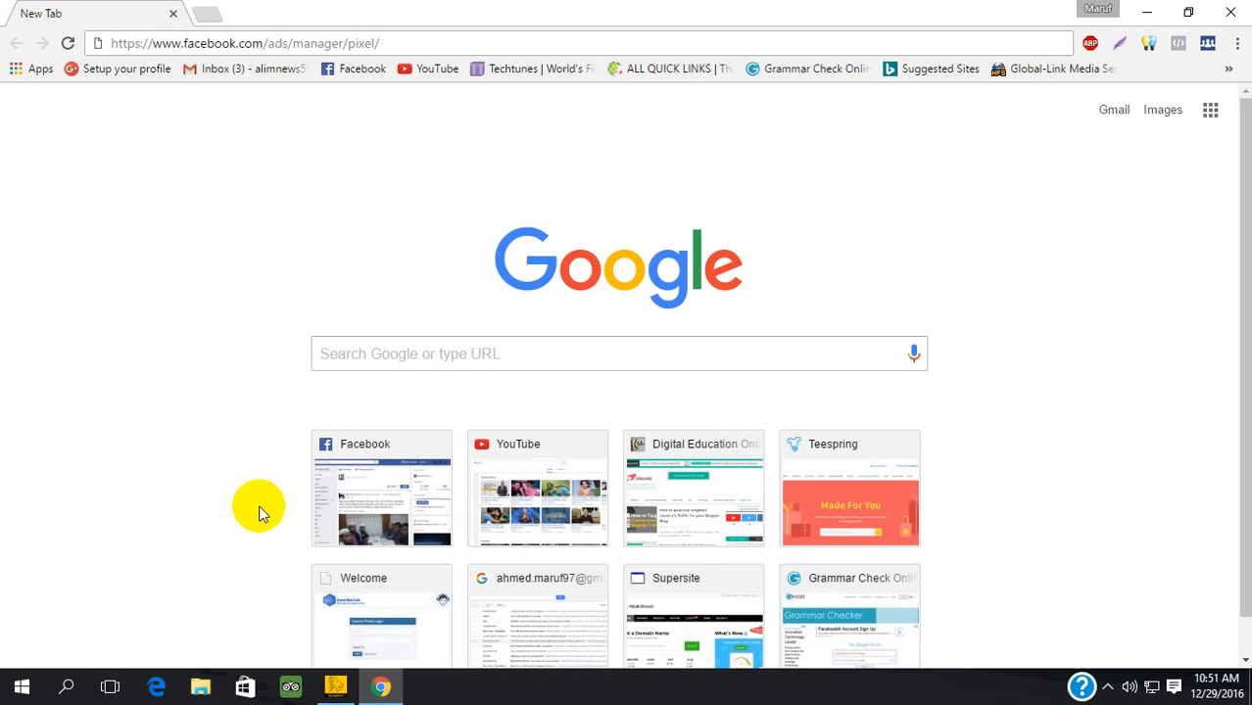
{"action": "left_click", "coordinate": [415, 45]}
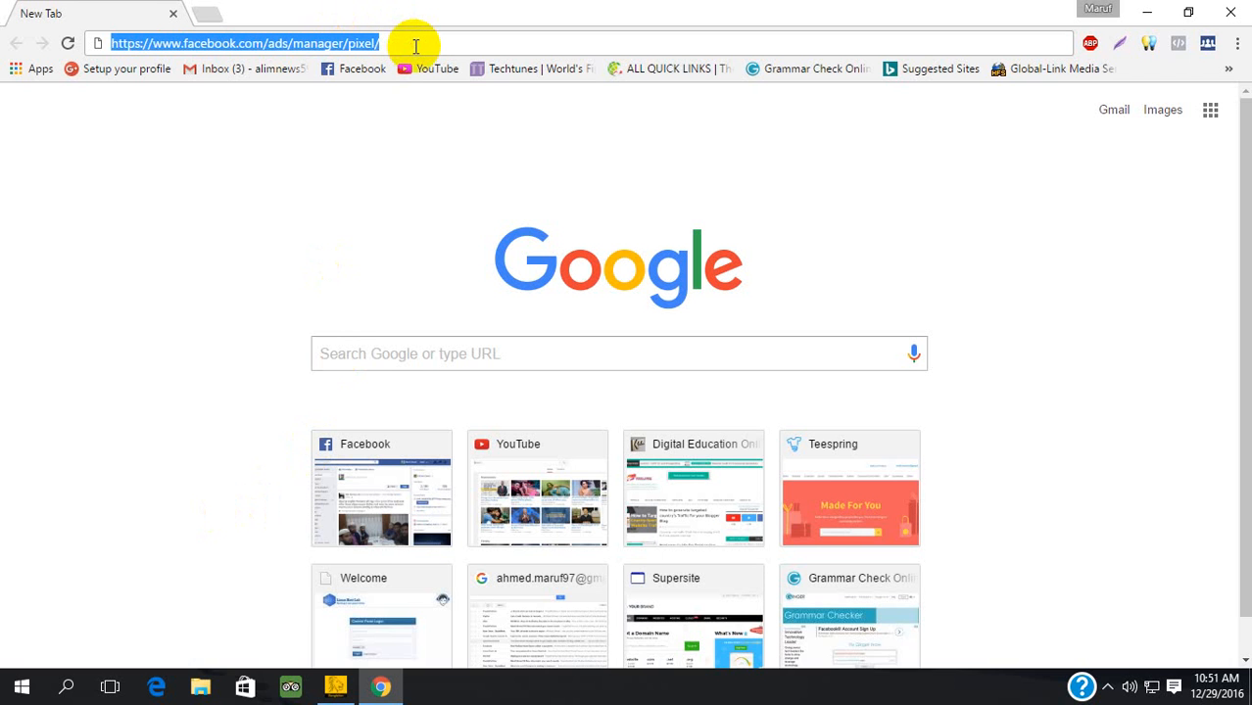
{"action": "key", "text": "Return"}
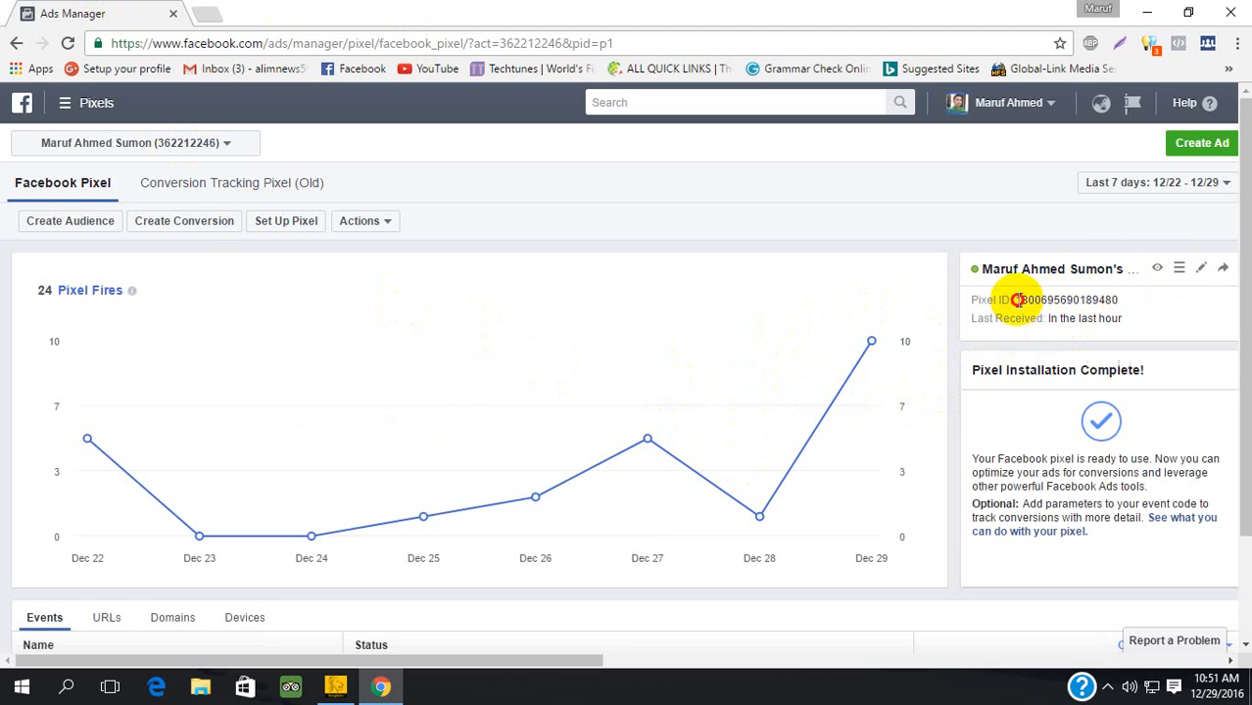
{"action": "left_click_drag", "start_coordinate": [1014, 299], "coordinate": [1112, 299]}
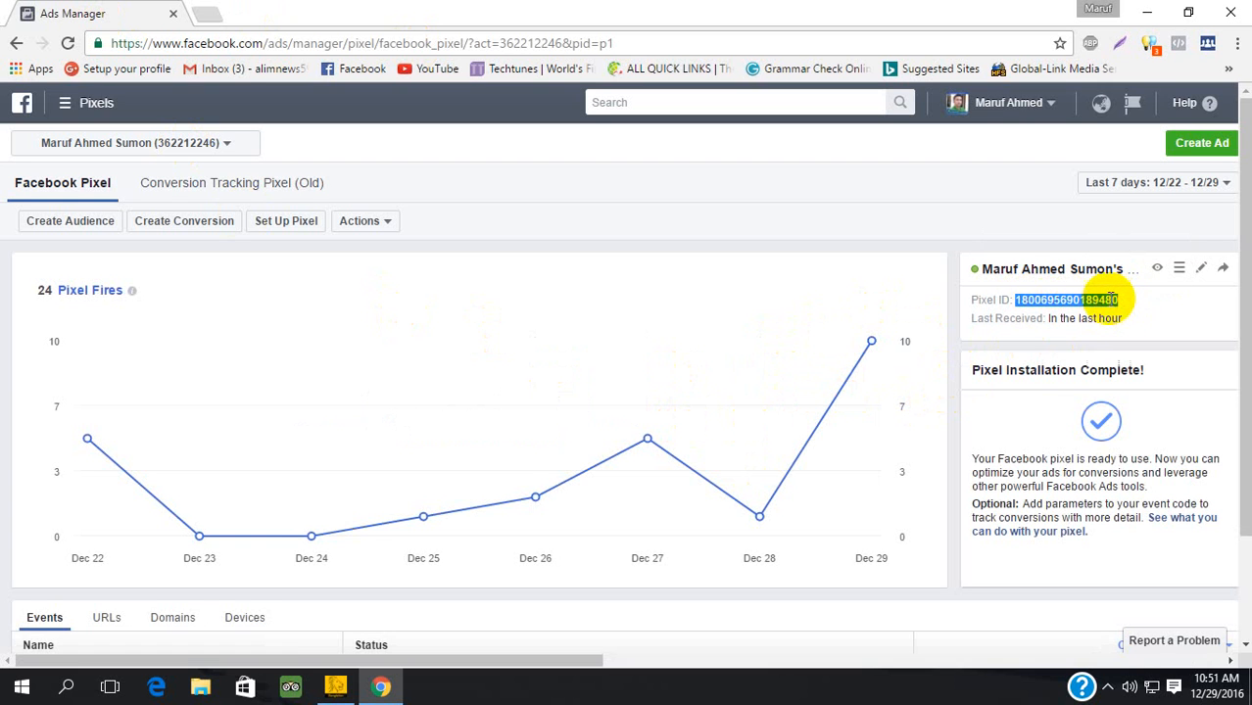
{"action": "left_click", "coordinate": [1111, 299]}
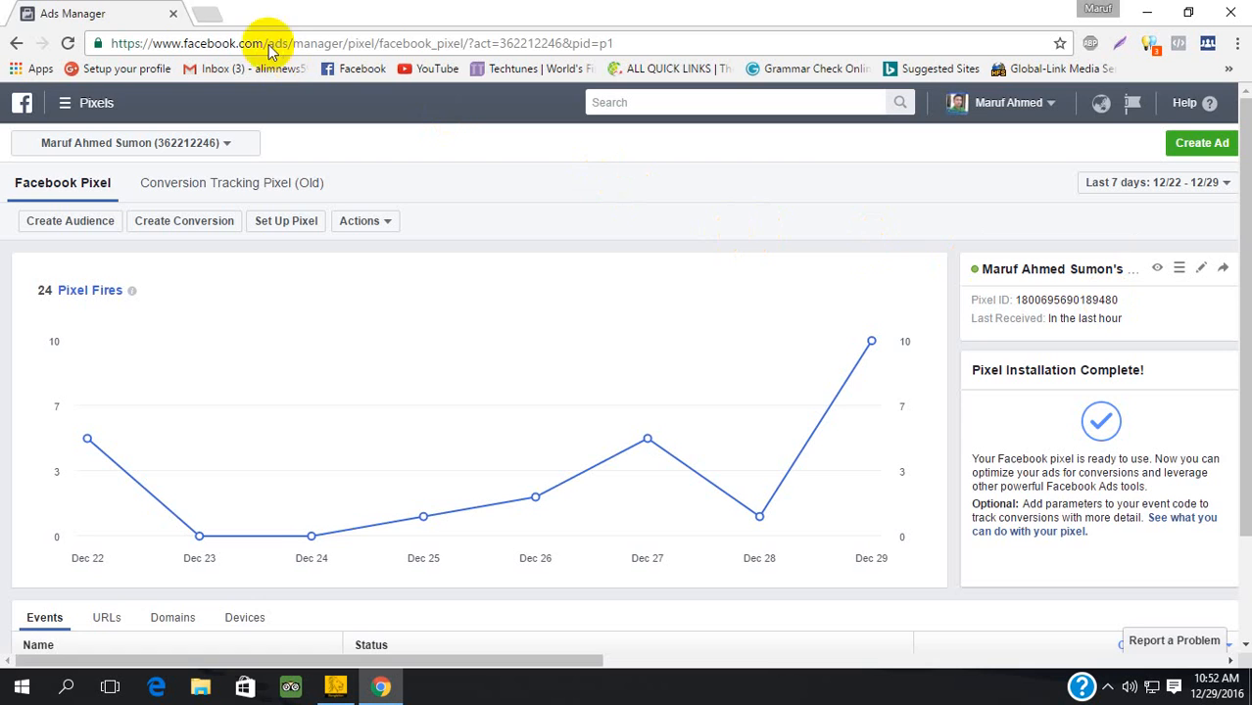
Step: Open blogger.com in a new browser tab and go to its sign-in page
{"action": "left_click", "coordinate": [202, 12]}
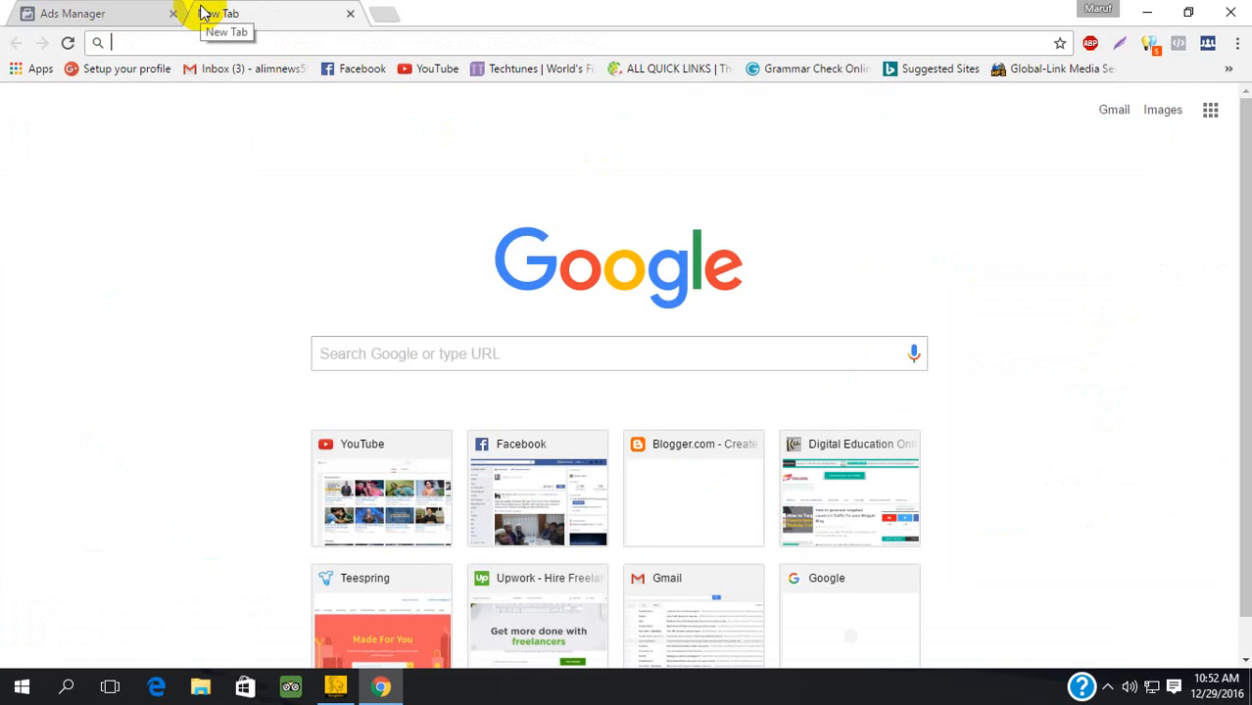
{"action": "type", "text": "blogger.com"}
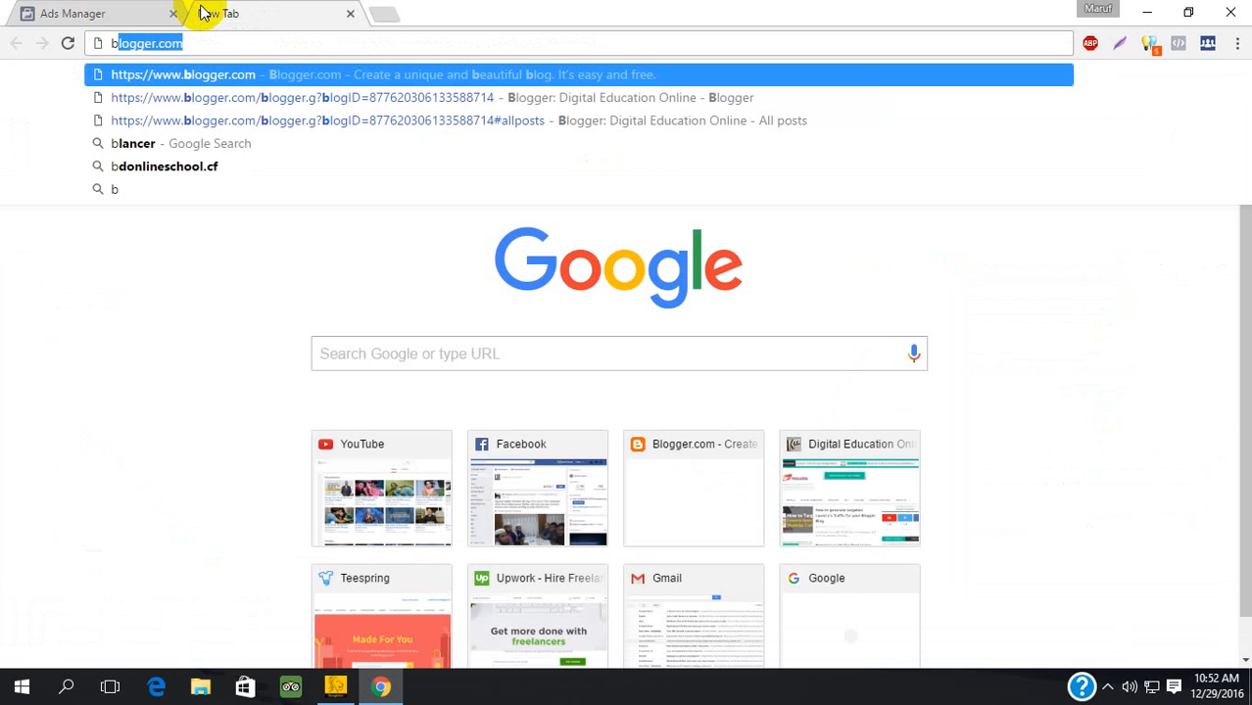
{"action": "key", "text": "Return"}
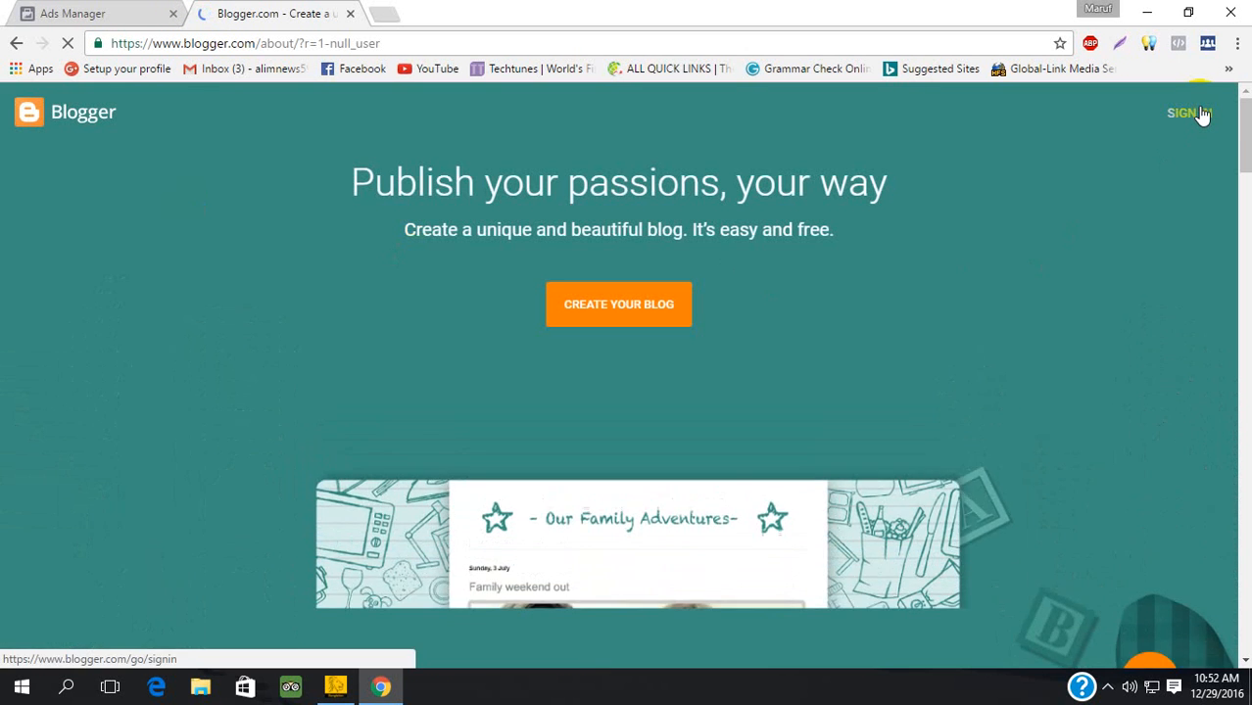
{"action": "left_click", "coordinate": [1196, 114]}
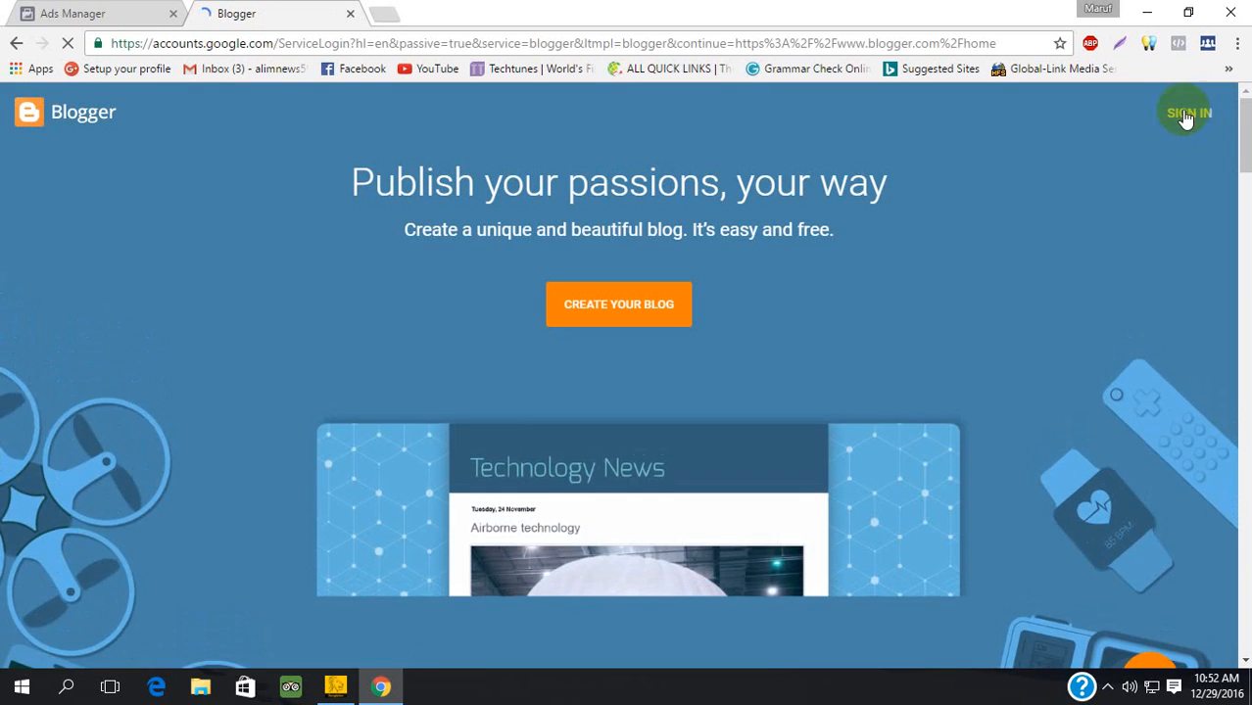
Step: Clear the wrong account name, fill in the blog owner's e-mail address and continue to the password page
{"action": "key", "text": "BackSpace"}
{"action": "key", "text": "BackSpace"}
{"action": "key", "text": "BackSpace"}
{"action": "key", "text": "BackSpace"}
{"action": "key", "text": "BackSpace"}
{"action": "key", "text": "BackSpace"}
{"action": "key", "text": "BackSpace"}
{"action": "key", "text": "BackSpace"}
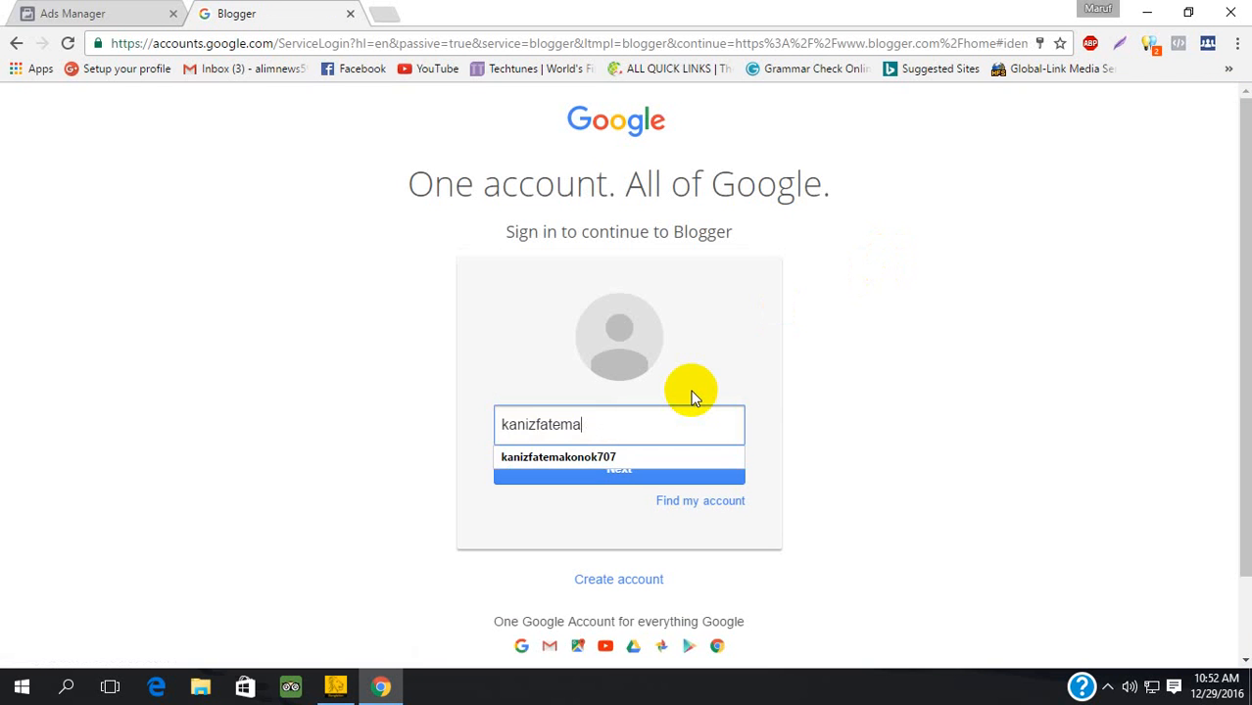
{"action": "key", "text": "BackSpace"}
{"action": "key", "text": "BackSpace"}
{"action": "key", "text": "BackSpace"}
{"action": "key", "text": "BackSpace"}
{"action": "key", "text": "BackSpace"}
{"action": "key", "text": "BackSpace"}
{"action": "key", "text": "BackSpace"}
{"action": "key", "text": "BackSpace"}
{"action": "key", "text": "BackSpace"}
{"action": "key", "text": "BackSpace"}
{"action": "key", "text": "BackSpace"}
{"action": "type", "text": "a"}
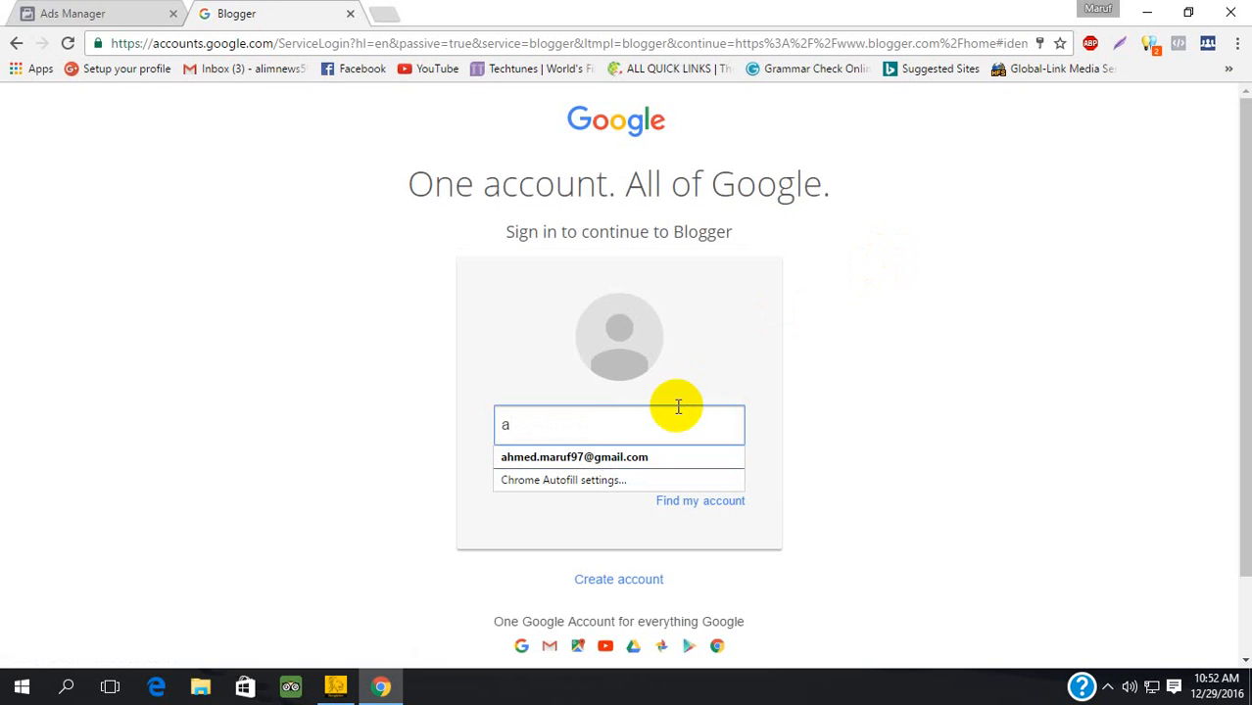
{"action": "left_click", "coordinate": [632, 456]}
{"action": "left_click", "coordinate": [598, 476]}
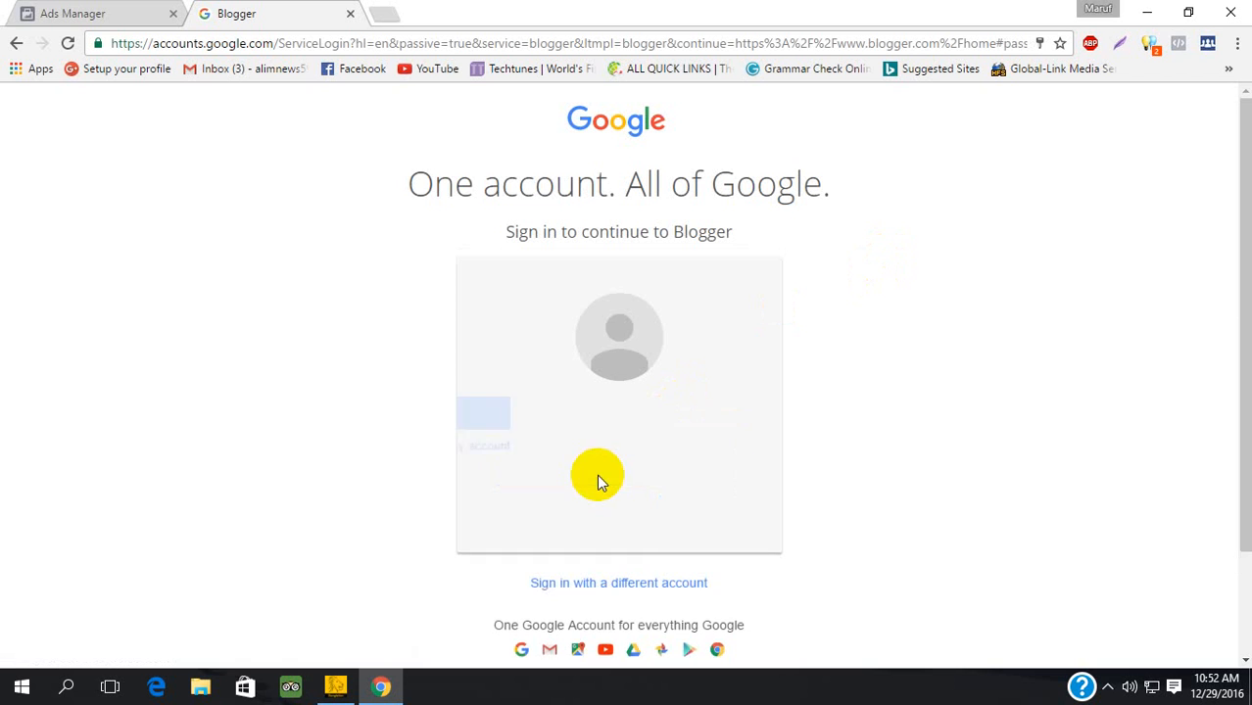
Step: Enter the account password and sign in to Blogger
{"action": "type", "text": "•••••"}
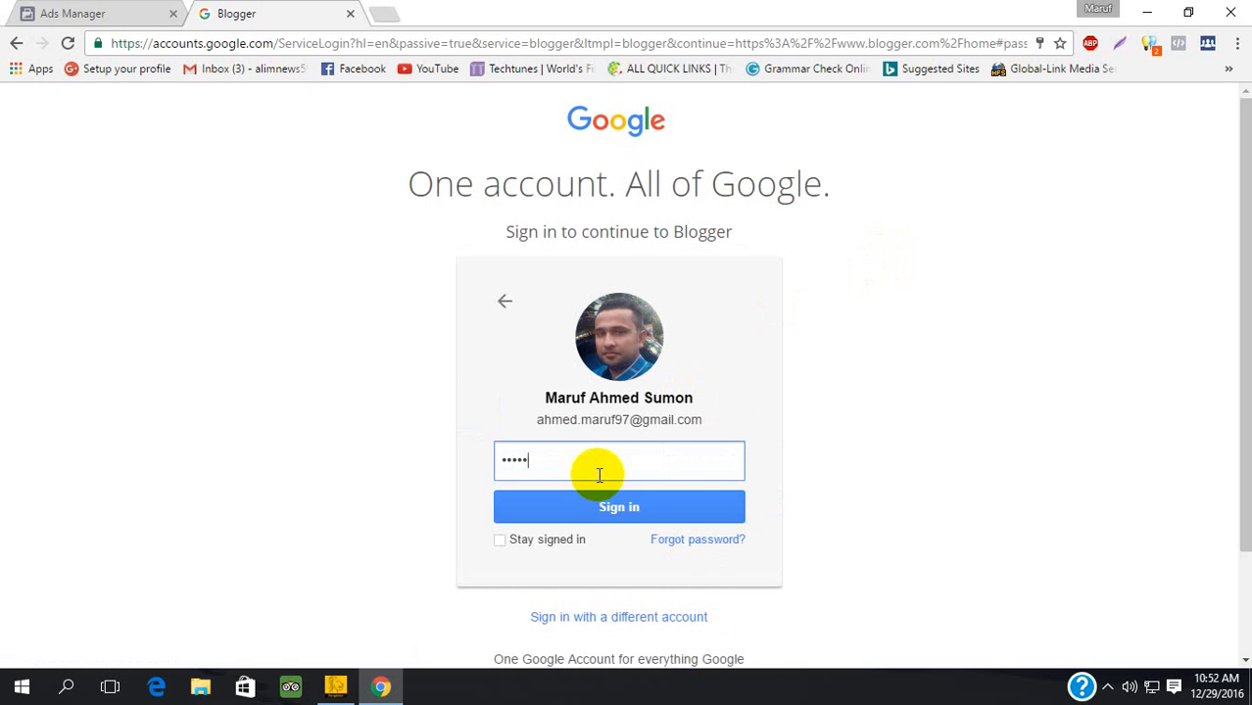
{"action": "type", "text": "••••"}
{"action": "left_click", "coordinate": [569, 503]}
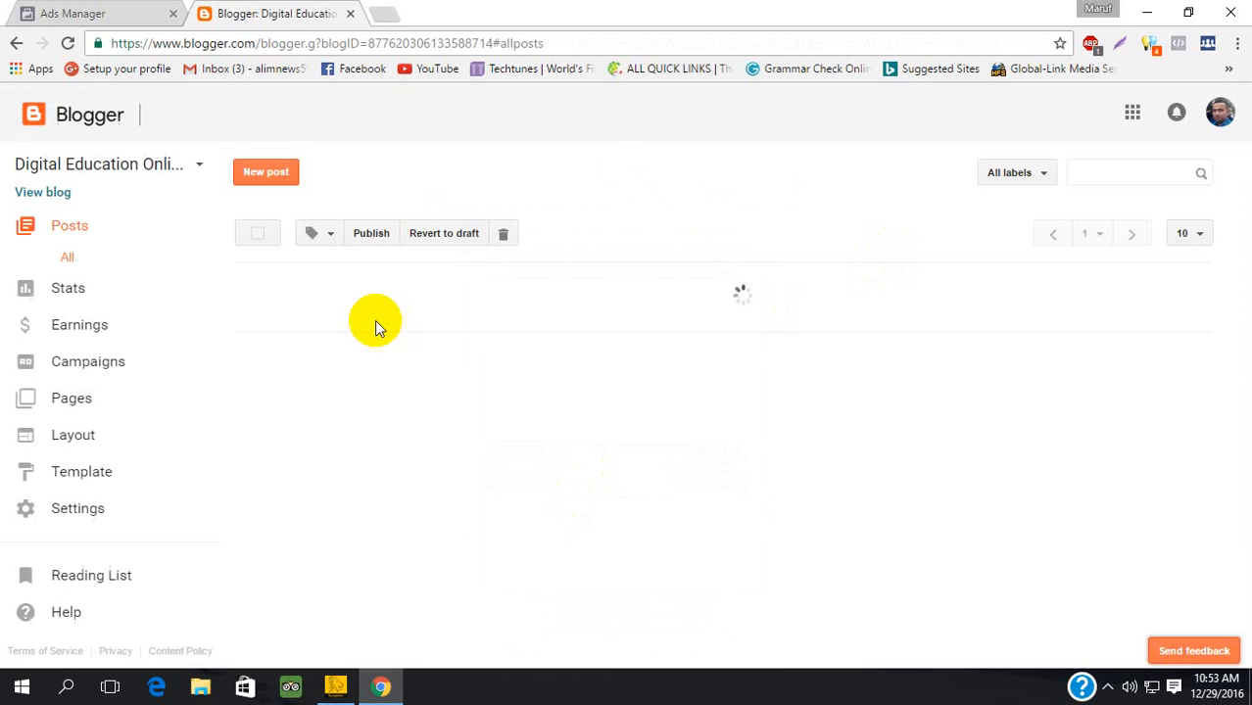
{"action": "left_click", "coordinate": [32, 193]}
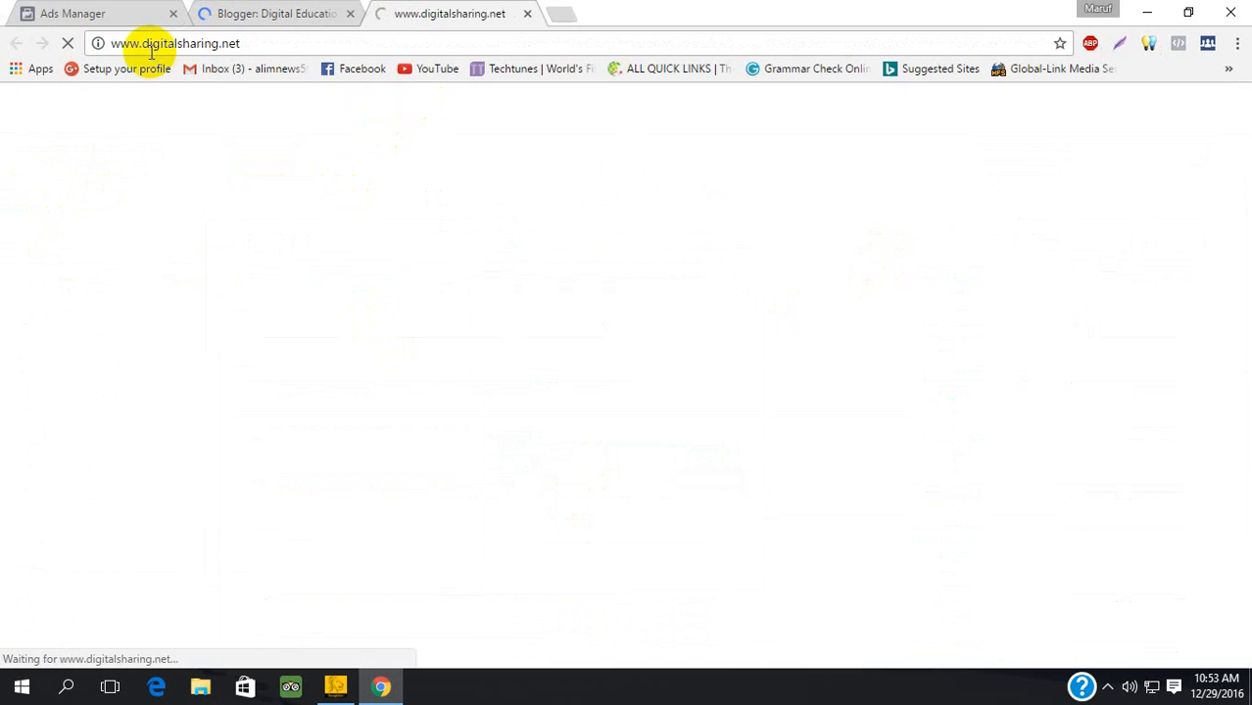
{"action": "left_click", "coordinate": [122, 16]}
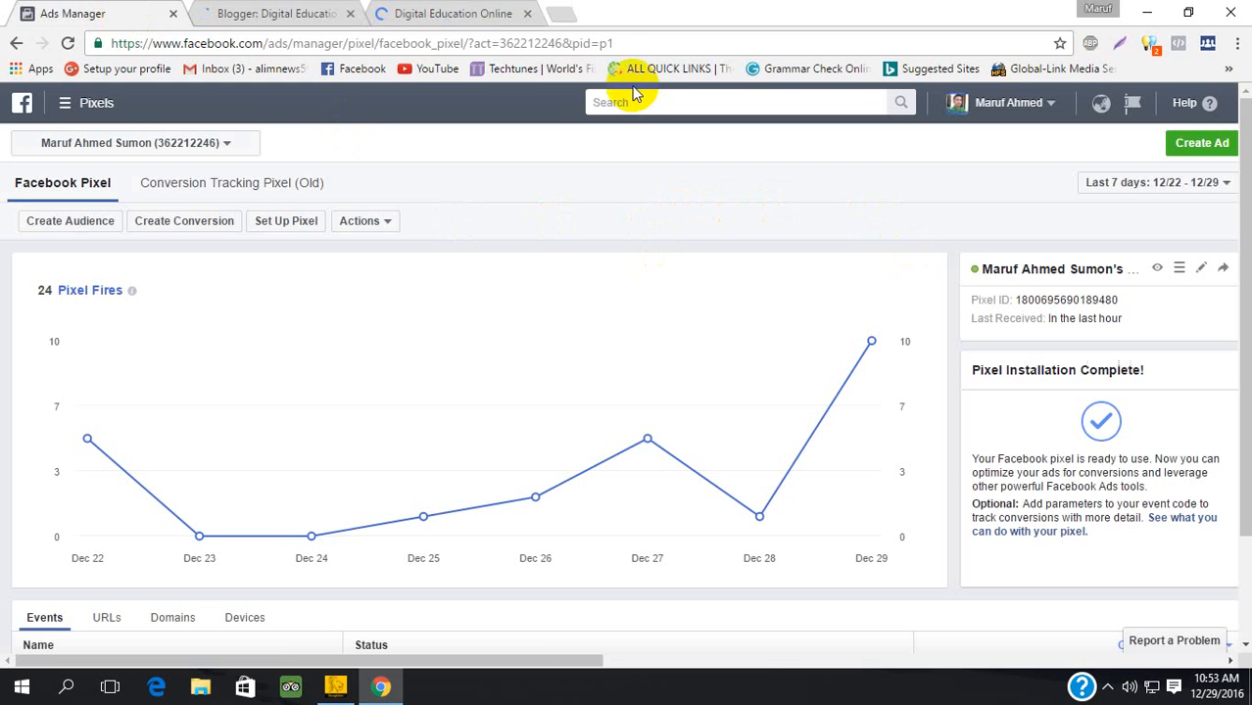
{"action": "left_click", "coordinate": [462, 8]}
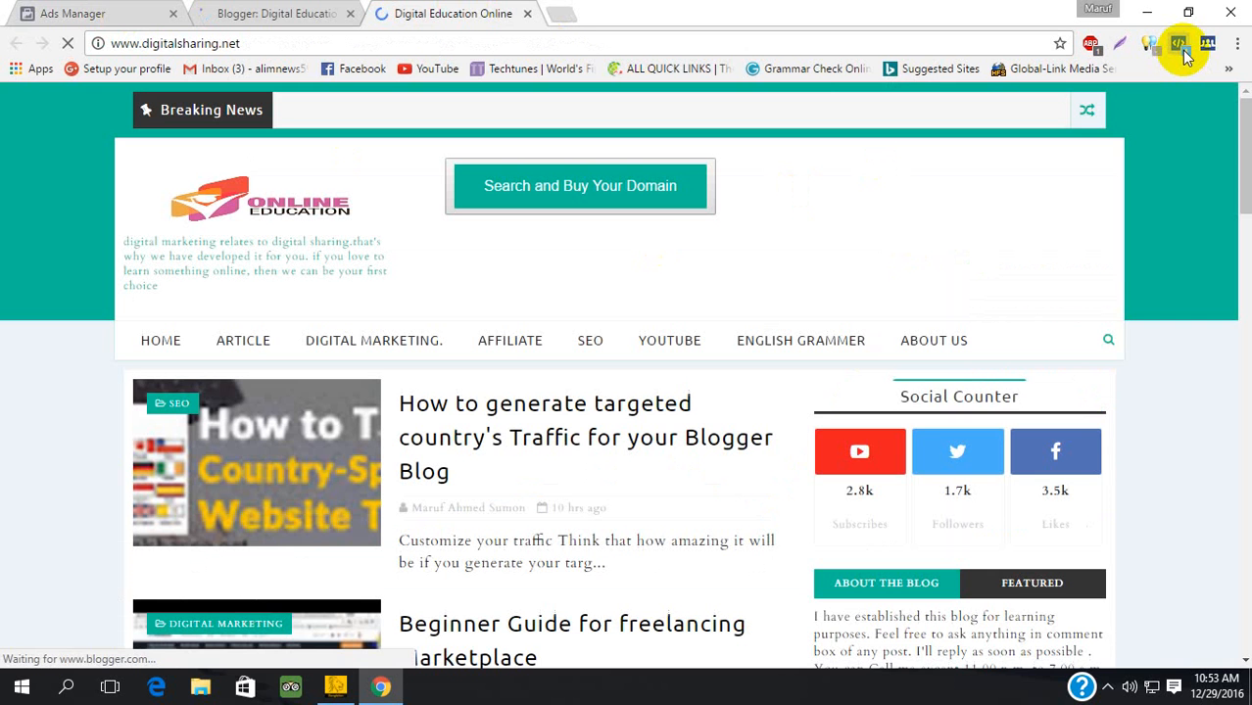
{"action": "left_click", "coordinate": [1180, 45]}
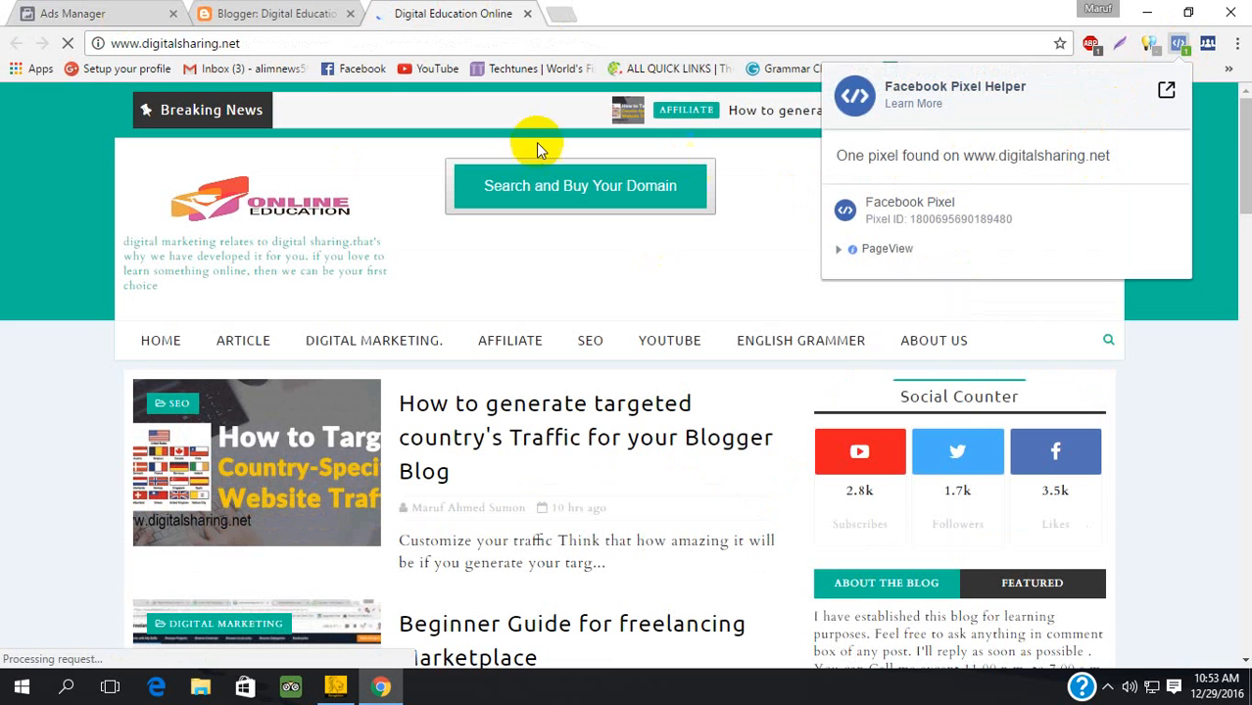
Step: Delete the Facebook Pixel Code from the headerright HTML/JavaScript gadget in the blog's layout, keeping the domain button code, and save
{"action": "left_click", "coordinate": [282, 14]}
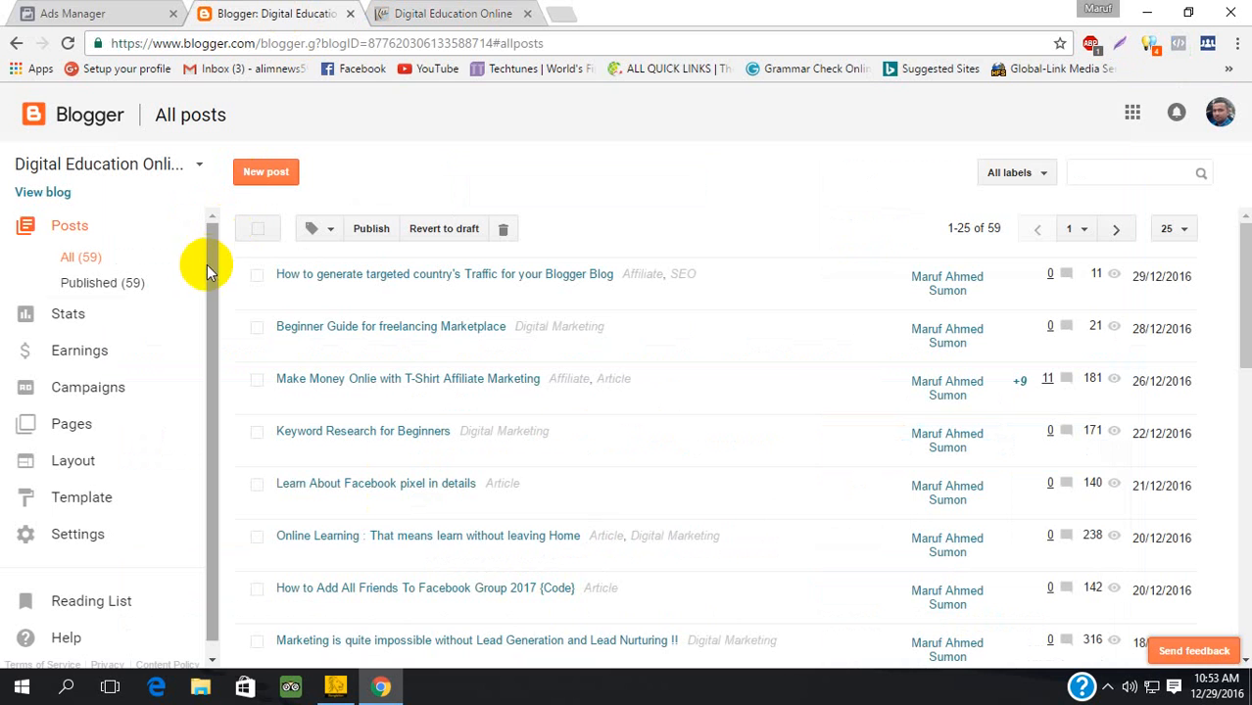
{"action": "left_click", "coordinate": [67, 467]}
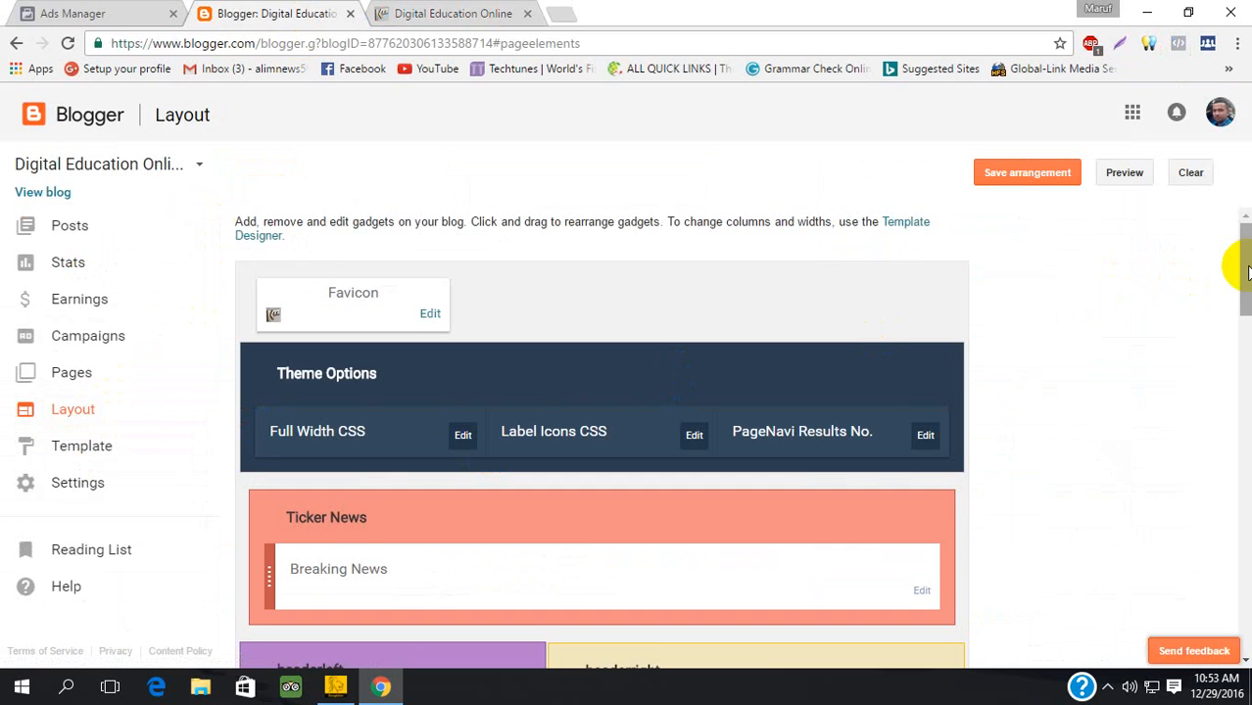
{"action": "left_click_drag", "start_coordinate": [1245, 269], "coordinate": [1244, 333]}
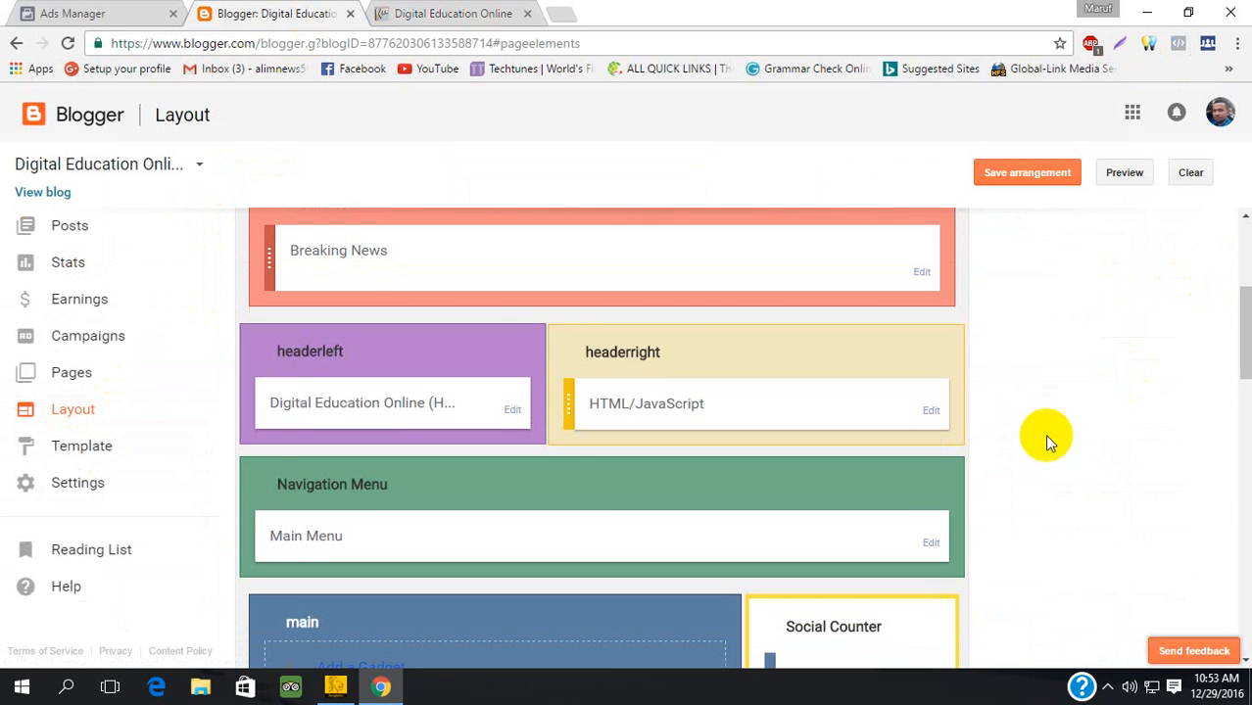
{"action": "left_click", "coordinate": [931, 412]}
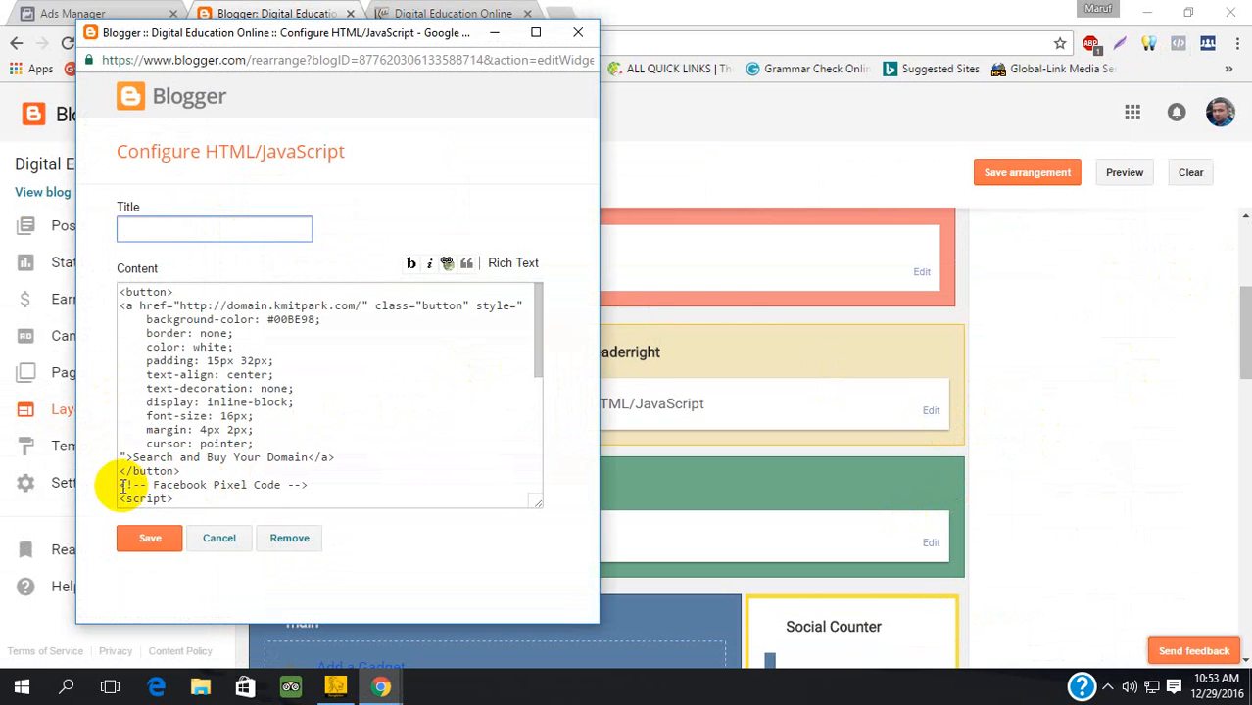
{"action": "left_click_drag", "start_coordinate": [118, 485], "coordinate": [382, 495]}
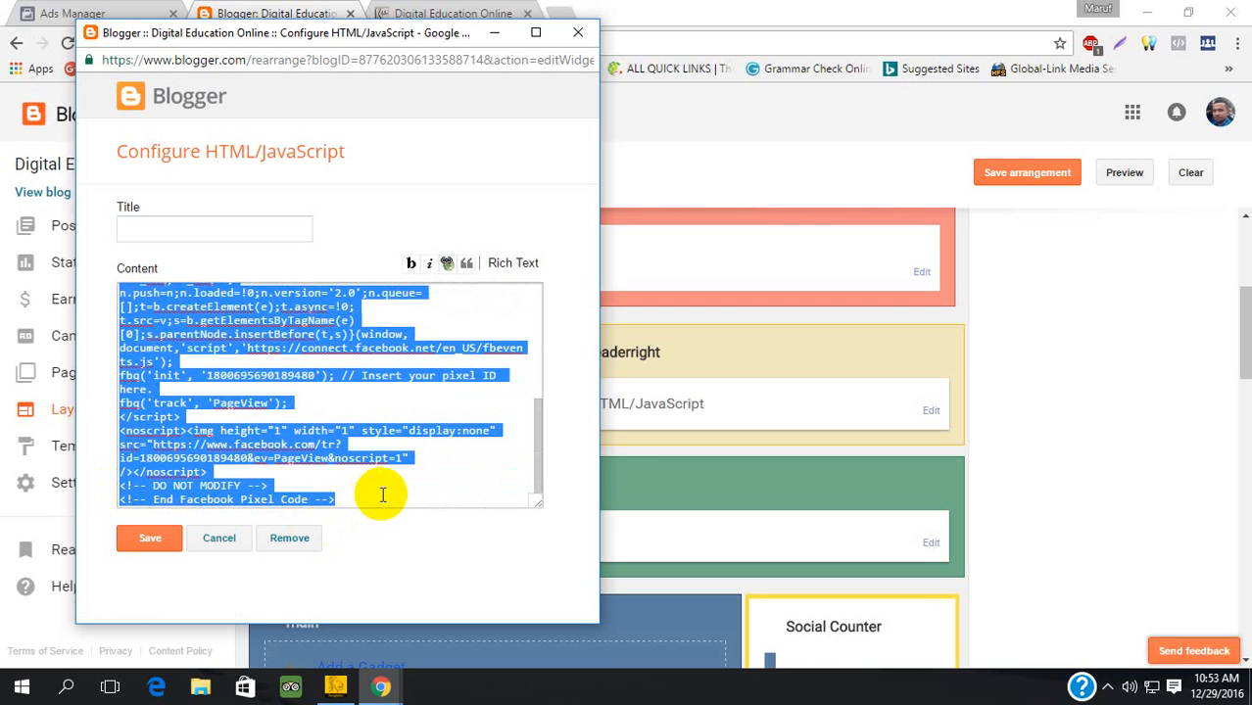
{"action": "type", "text": "<button> <a href=\"http://domain.kmitpark.com/\" class=\"button\" style=\"     background-color: #00BE98;     border: none;     color: white;     padding: 15px 32px;     text-align: center;     text-decoration: none;     display: inline-block;     font-size: 16px;     margin: 4px 2px;     cursor: pointer; \">Search and Buy Your Domain</a> </button>"}
{"action": "left_click", "coordinate": [134, 537]}
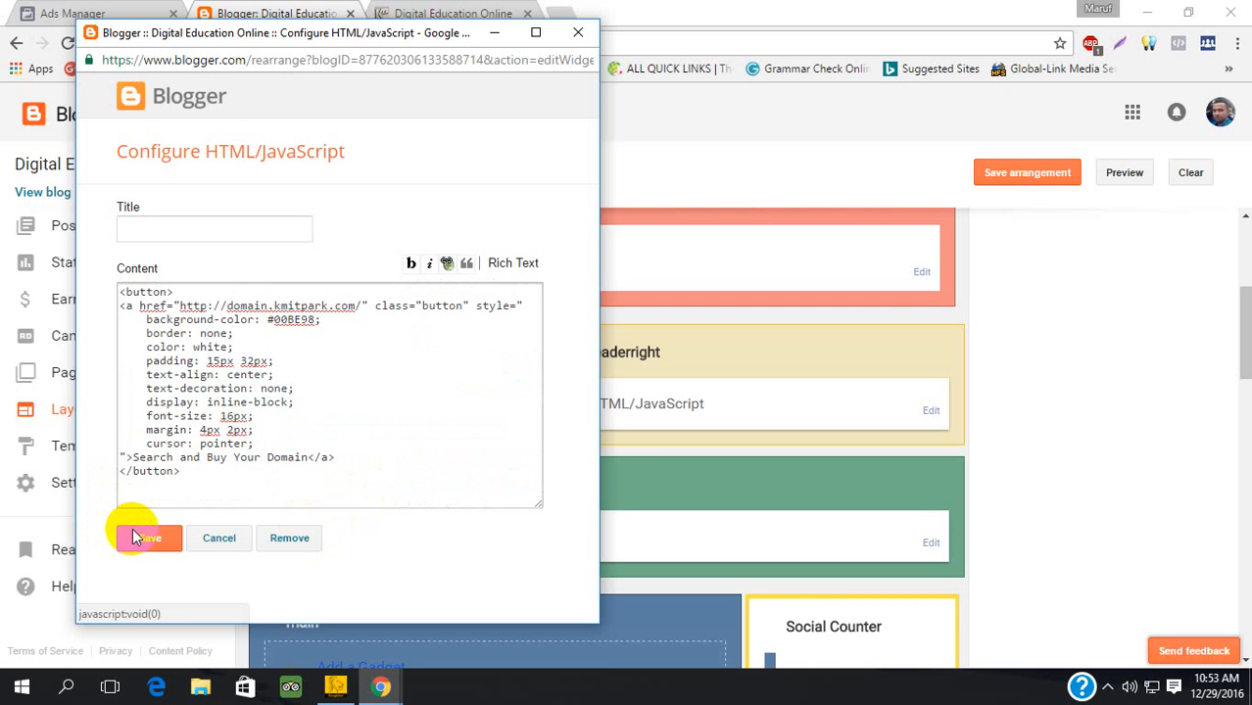
{"action": "left_click", "coordinate": [419, 8]}
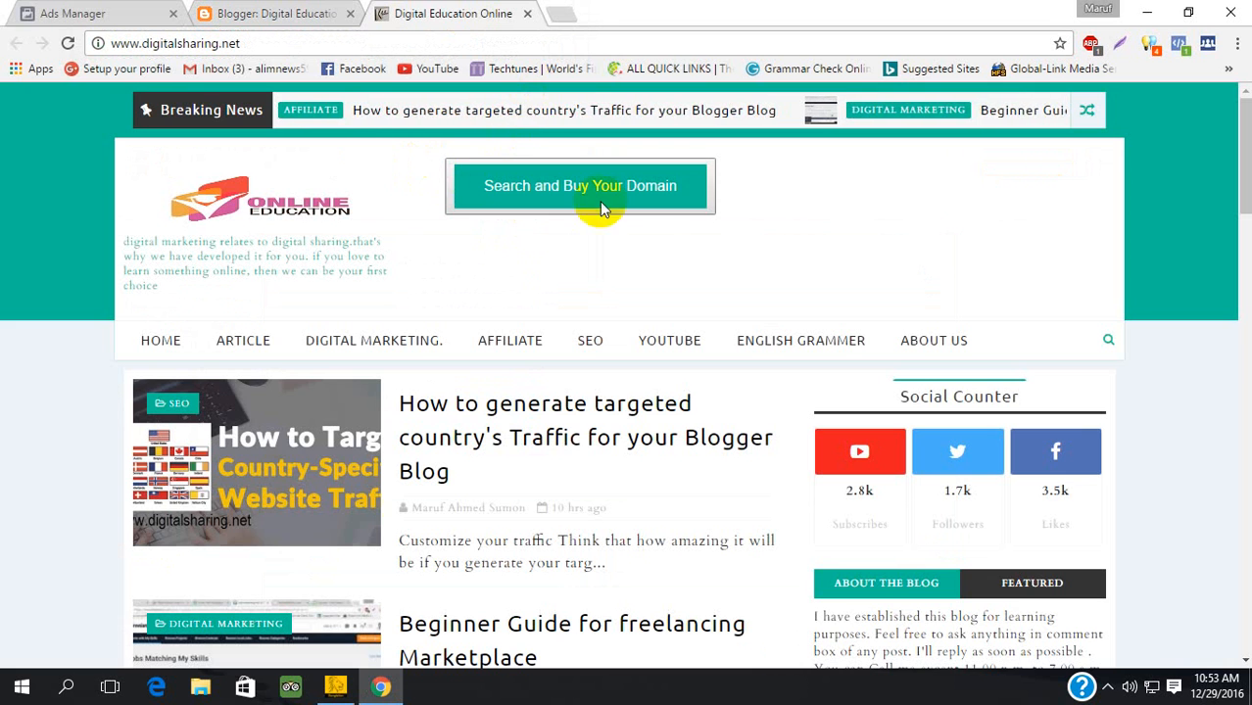
{"action": "left_click", "coordinate": [267, 12]}
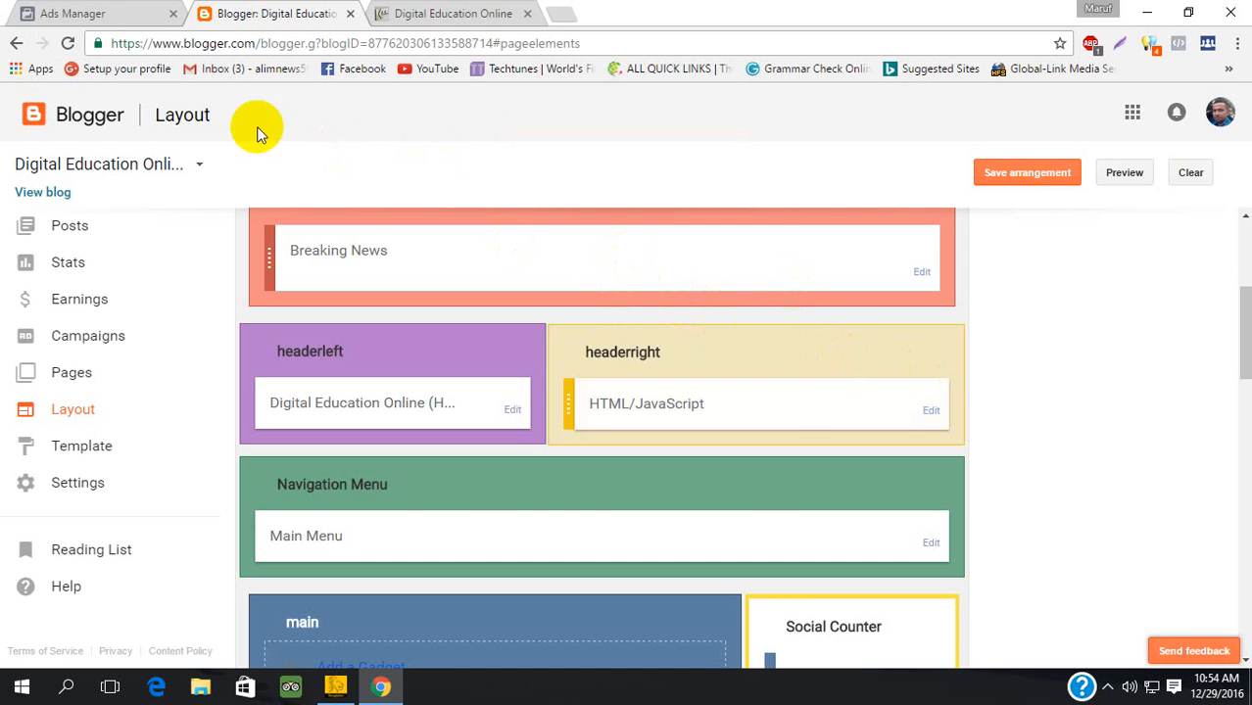
Step: In Ads Manager, view the pixel's installation code, copy the pixel base code to the clipboard and close the Install Pixel dialog
{"action": "left_click", "coordinate": [87, 11]}
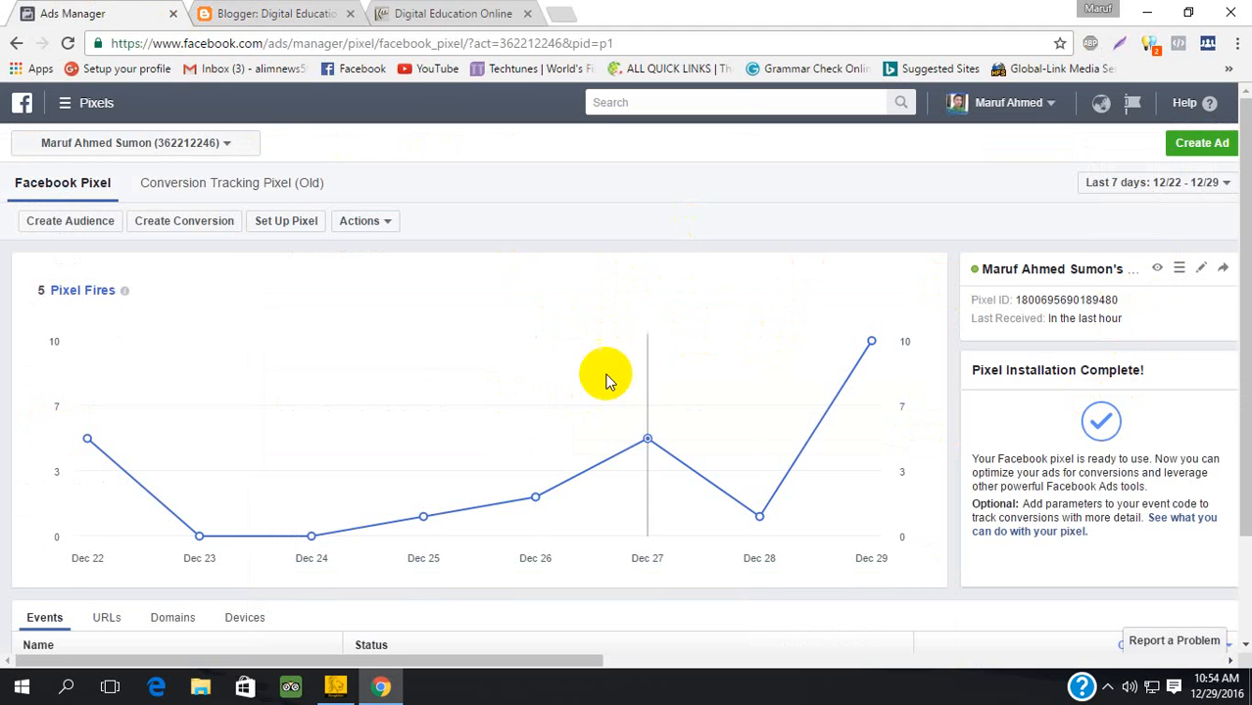
{"action": "left_click", "coordinate": [1157, 269]}
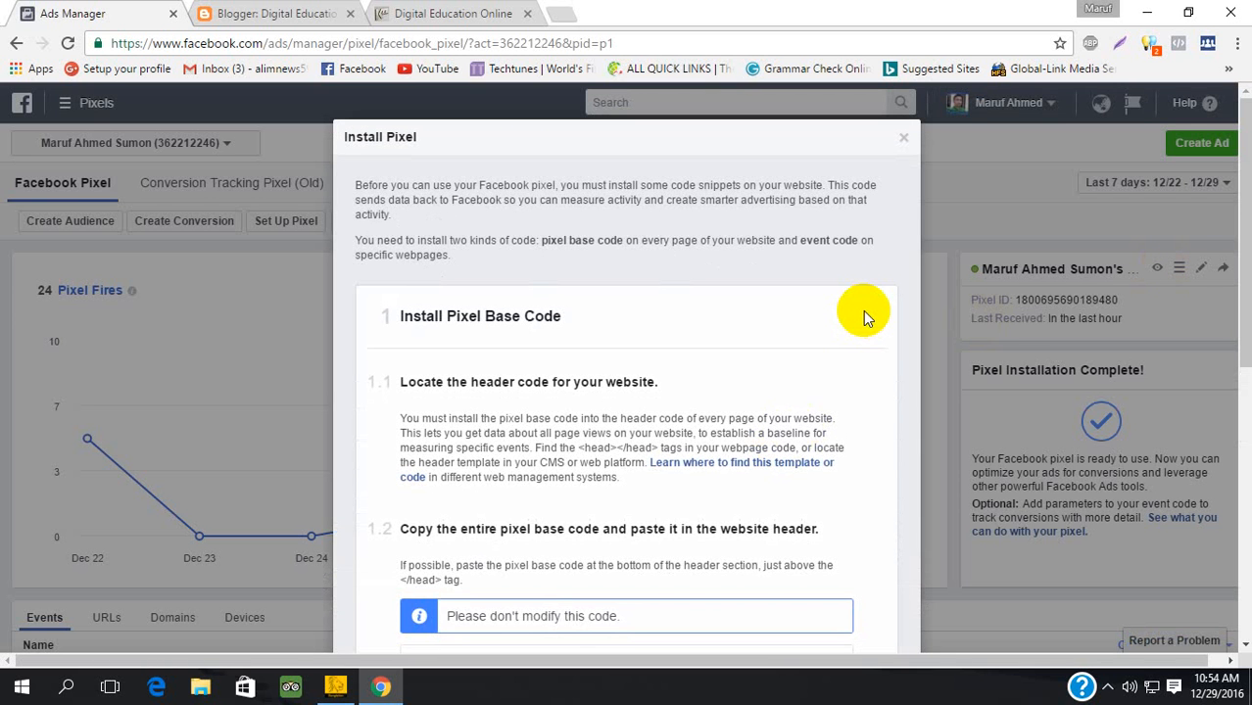
{"action": "scroll", "coordinate": [863, 311], "scroll_direction": "down", "scroll_amount": 3}
{"action": "scroll", "coordinate": [863, 310], "scroll_direction": "down", "scroll_amount": 1}
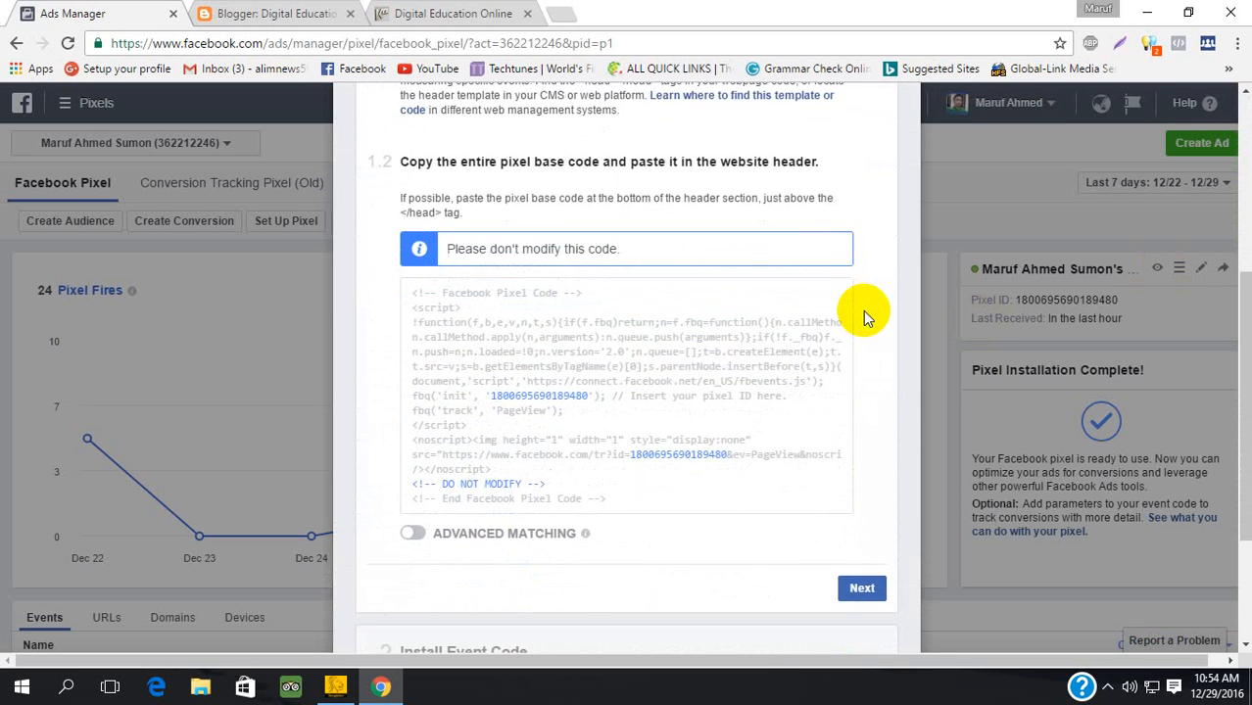
{"action": "mouse_move", "coordinate": [659, 433]}
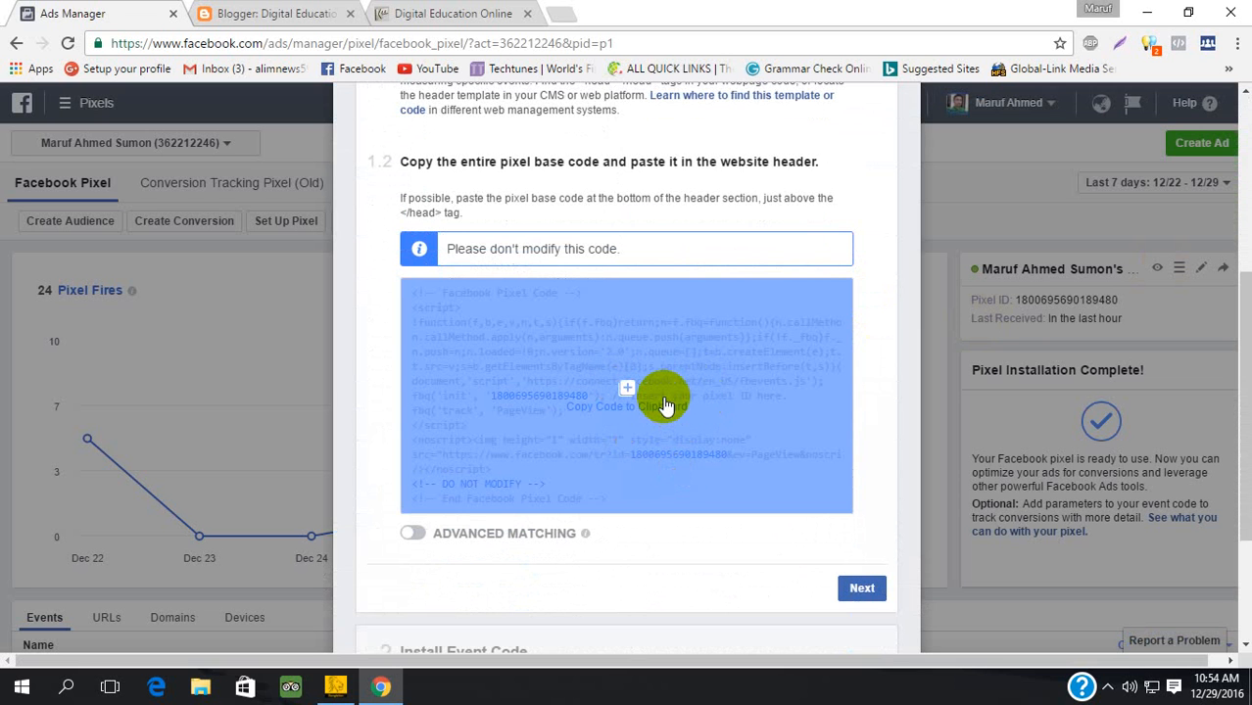
{"action": "left_click", "coordinate": [664, 404]}
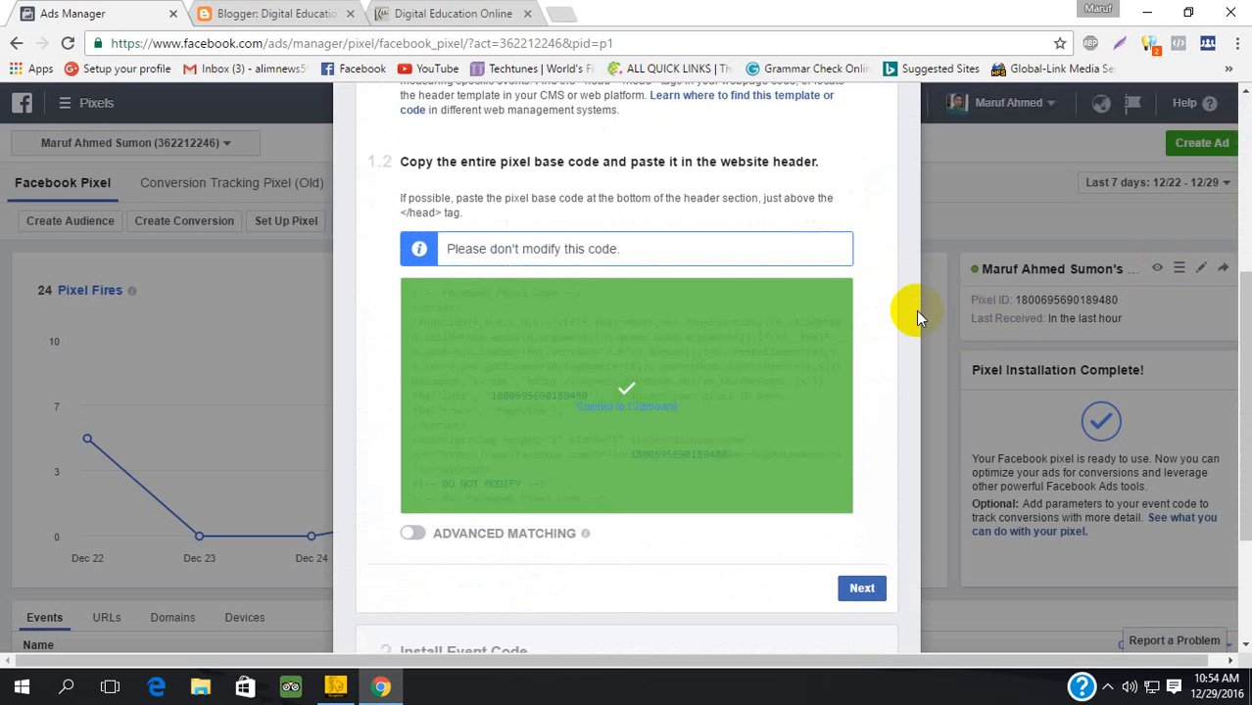
{"action": "scroll", "coordinate": [916, 310], "scroll_direction": "up", "scroll_amount": 3}
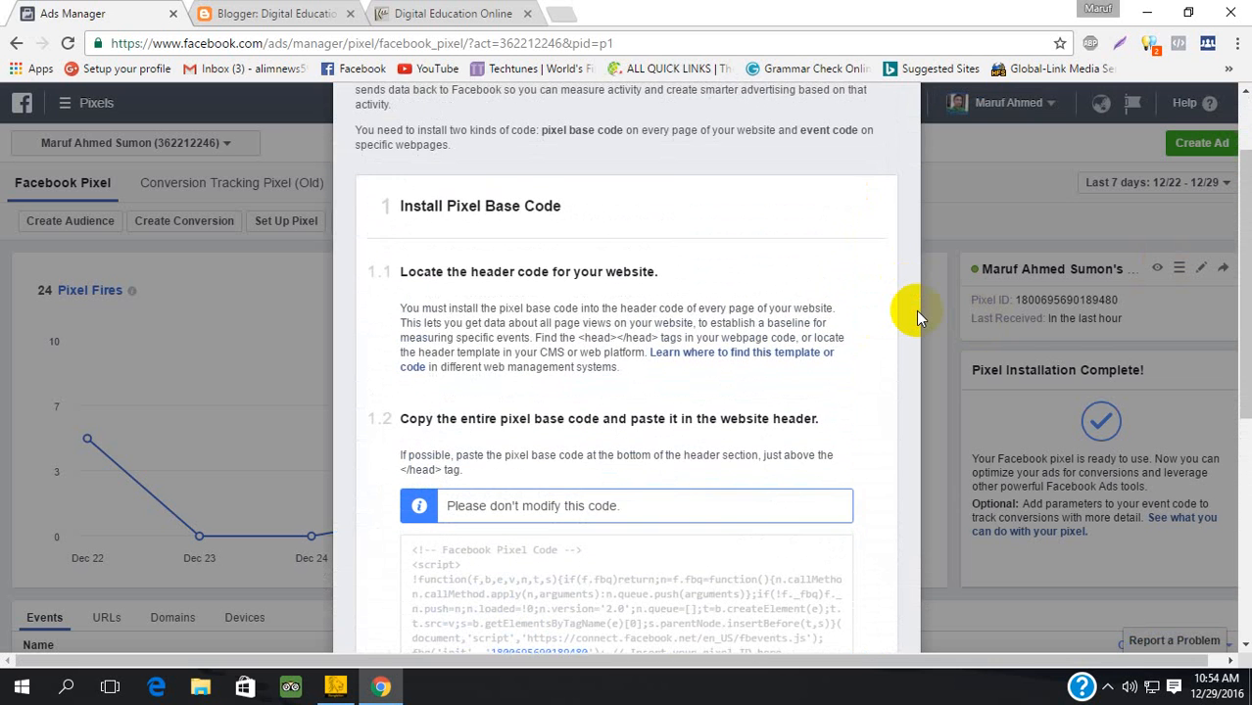
{"action": "scroll", "coordinate": [916, 310], "scroll_direction": "up", "scroll_amount": 1}
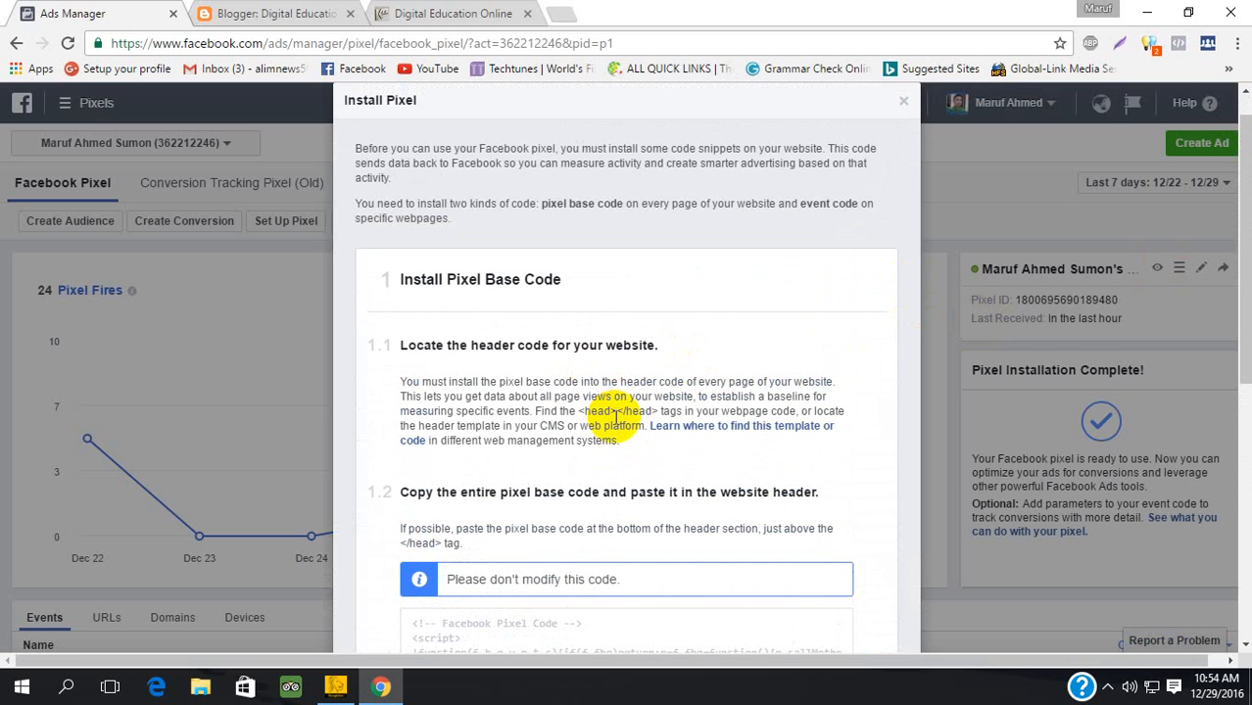
{"action": "left_click", "coordinate": [903, 100]}
Step: In Blogger, open the blog template's HTML code for editing
{"action": "left_click", "coordinate": [313, 14]}
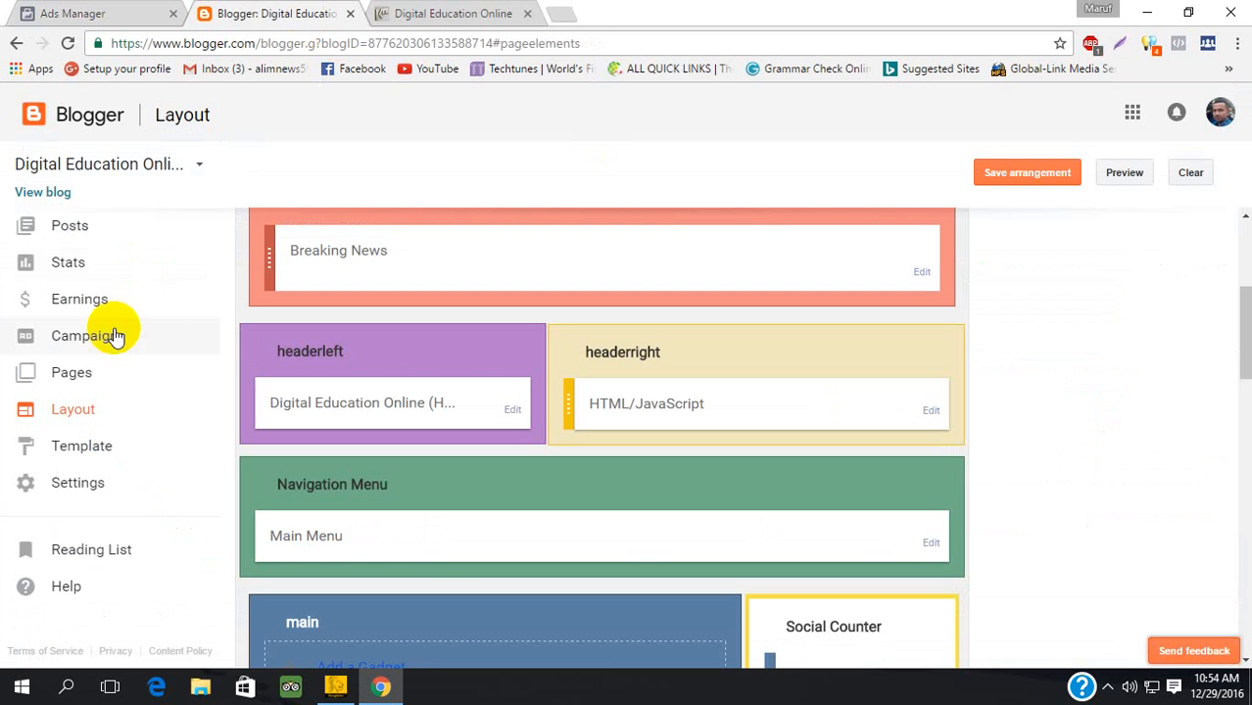
{"action": "left_click", "coordinate": [90, 450]}
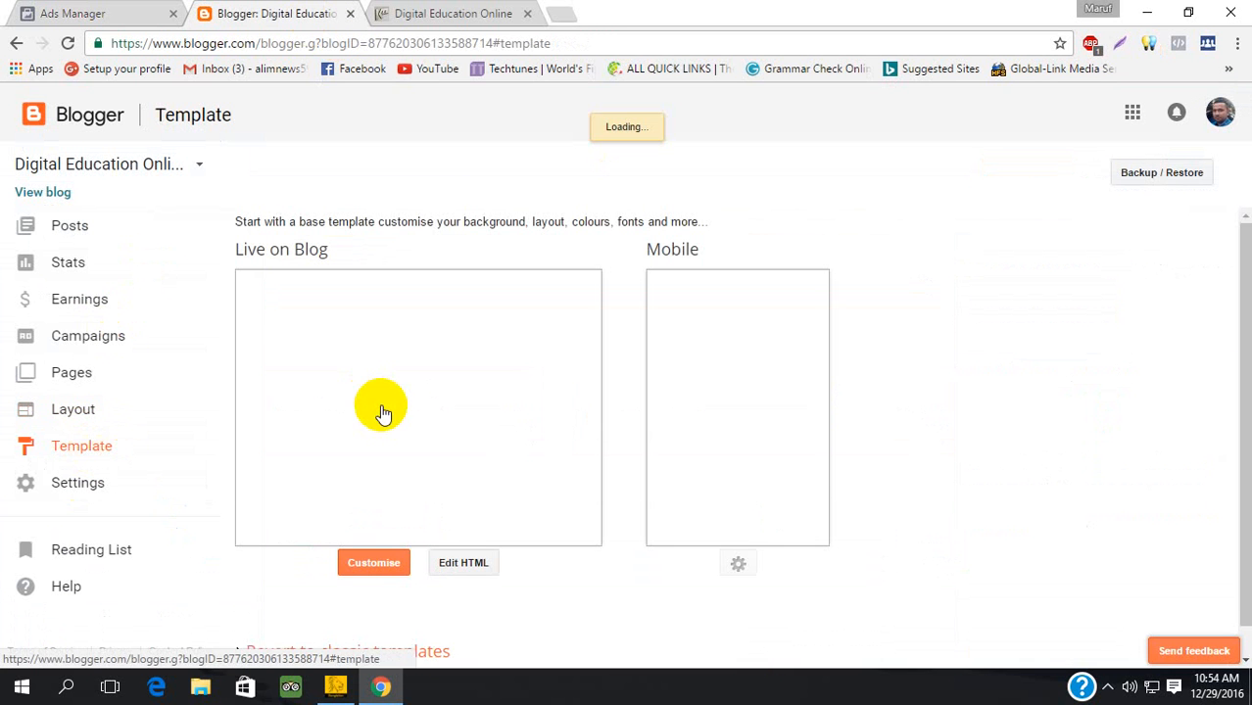
{"action": "left_click", "coordinate": [460, 564]}
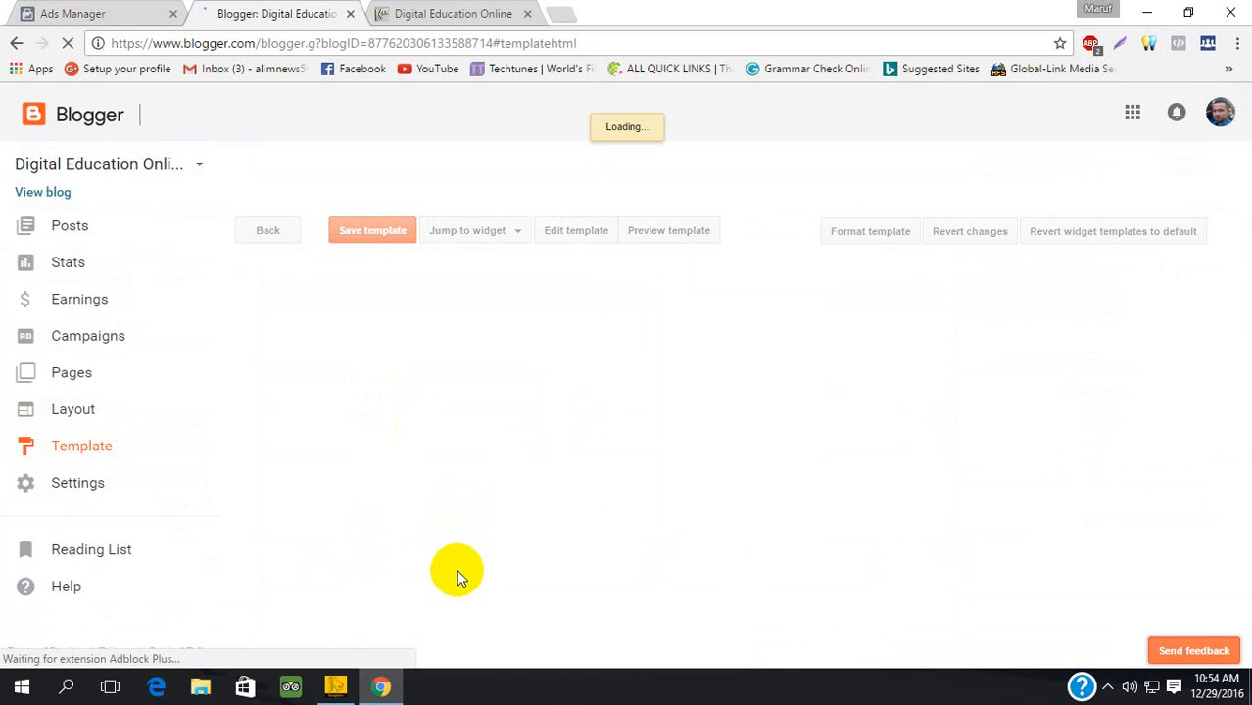
{"action": "left_click", "coordinate": [465, 8]}
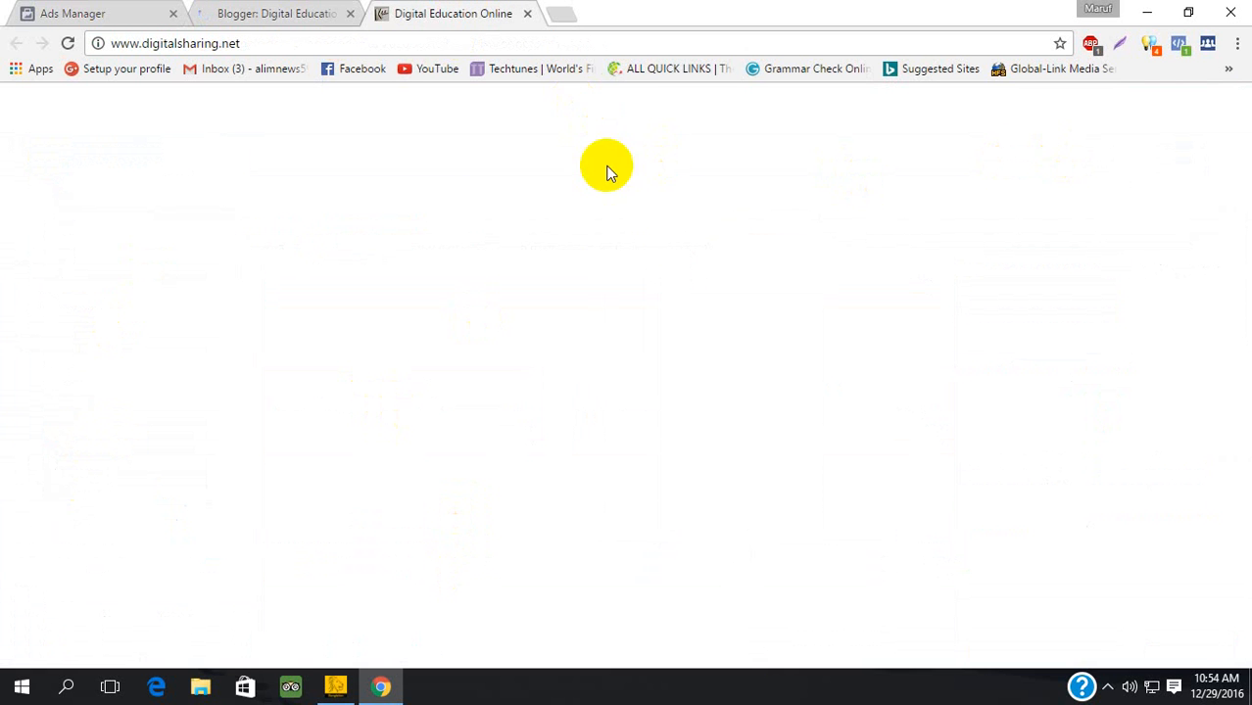
{"action": "left_click", "coordinate": [67, 43]}
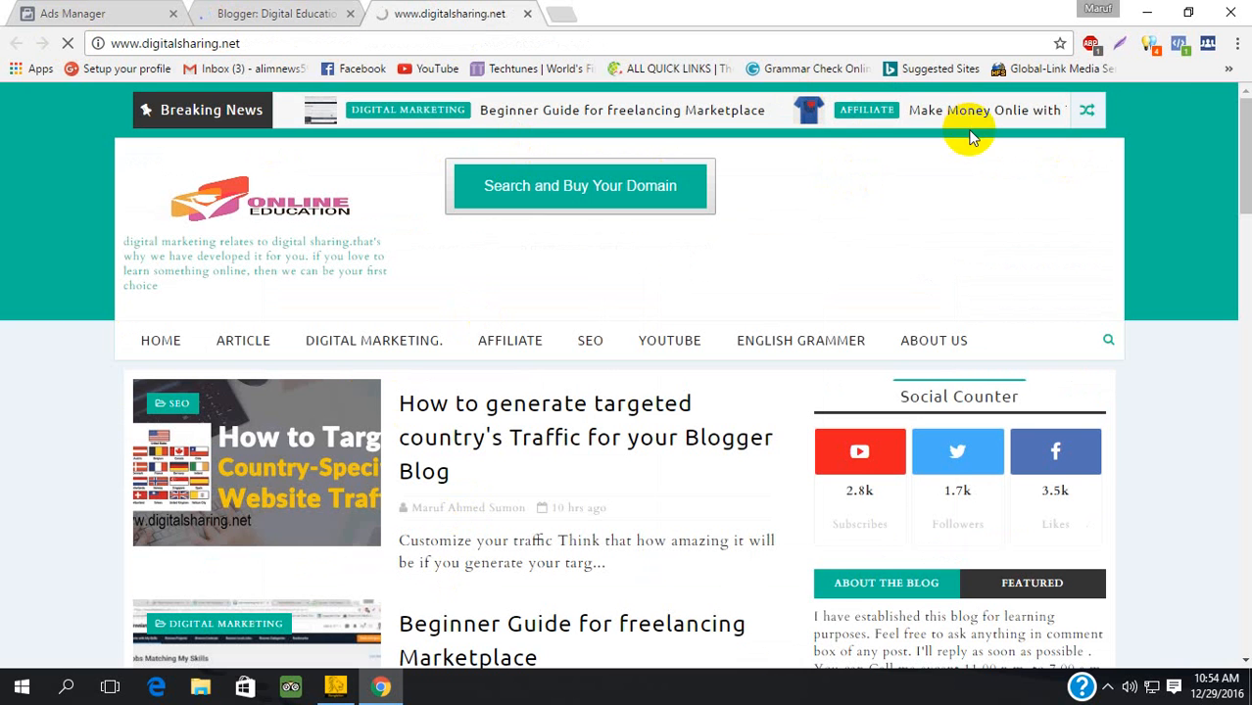
{"action": "left_click", "coordinate": [1179, 45]}
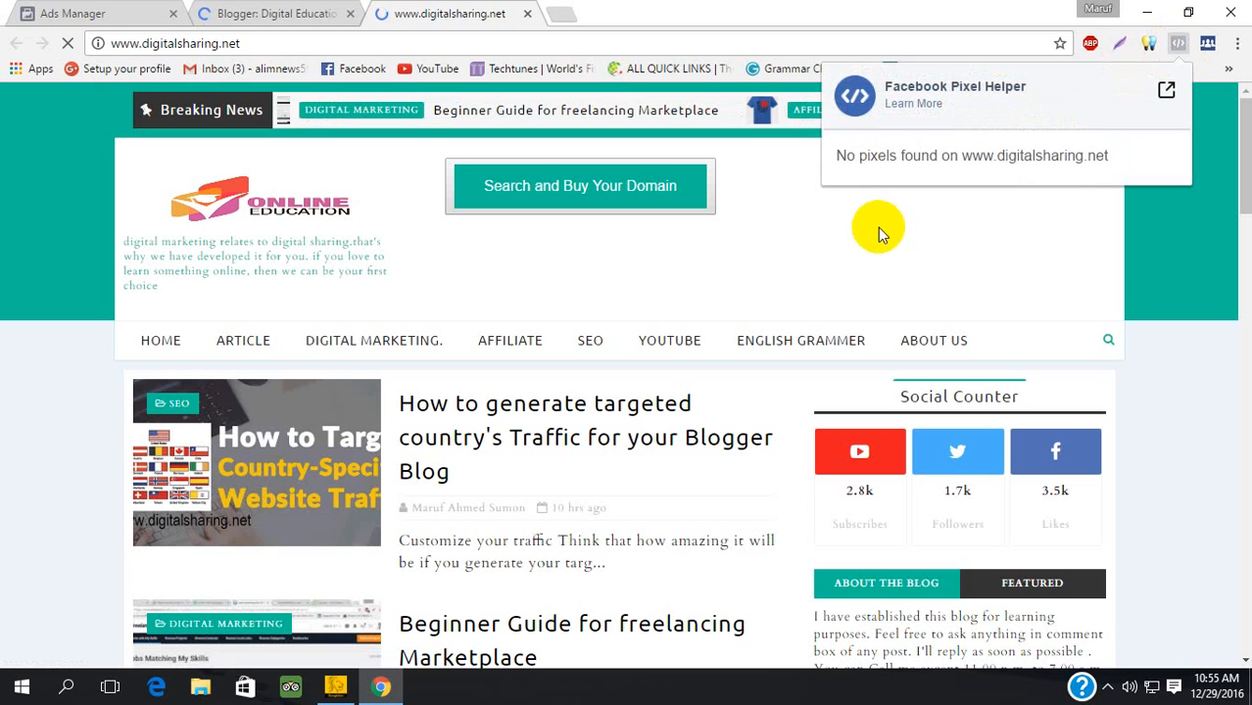
Step: Paste the Facebook pixel base code into the template's head section after the X-UA-Compatible meta tag, and copy the pasted block
{"action": "left_click", "coordinate": [274, 13]}
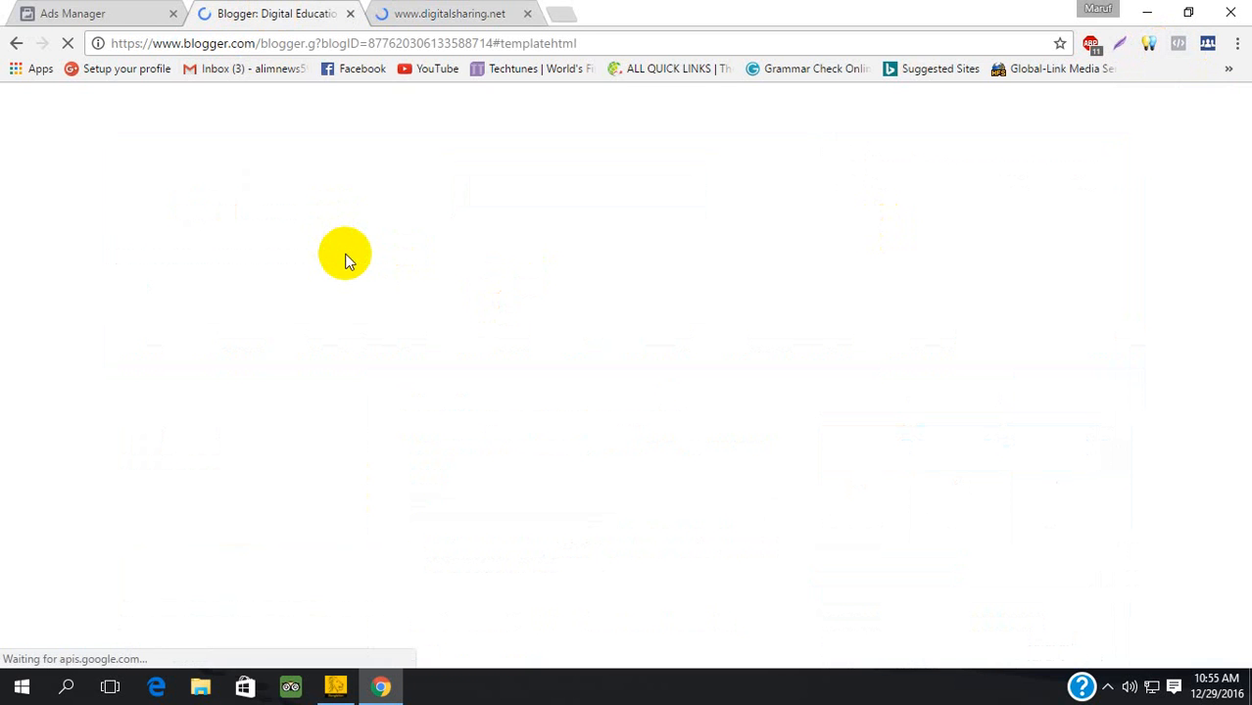
{"action": "left_click", "coordinate": [335, 686]}
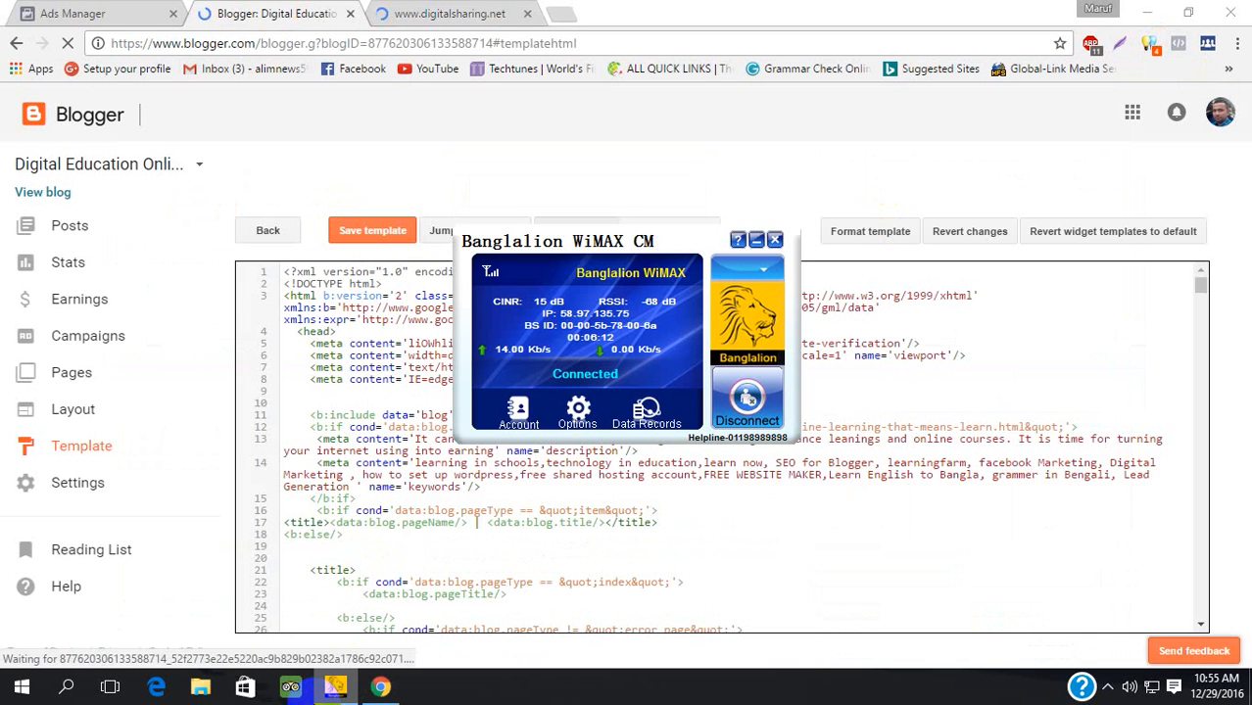
{"action": "left_click", "coordinate": [315, 694]}
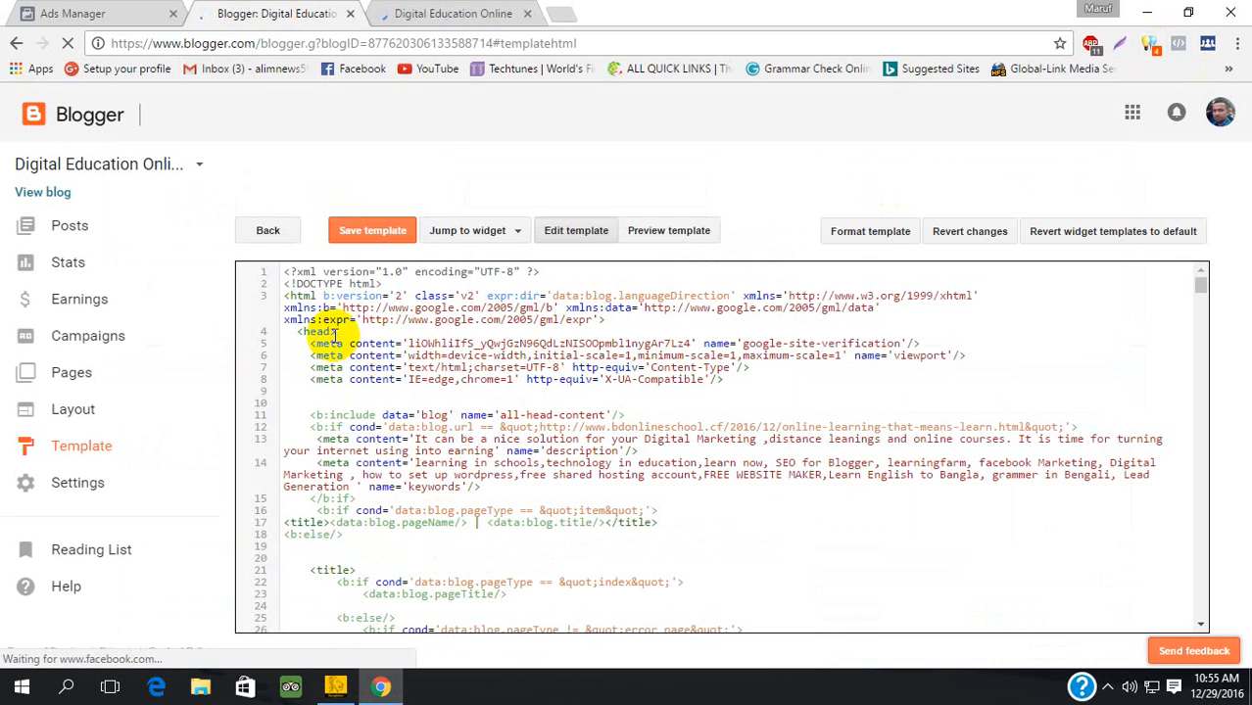
{"action": "left_click", "coordinate": [326, 332]}
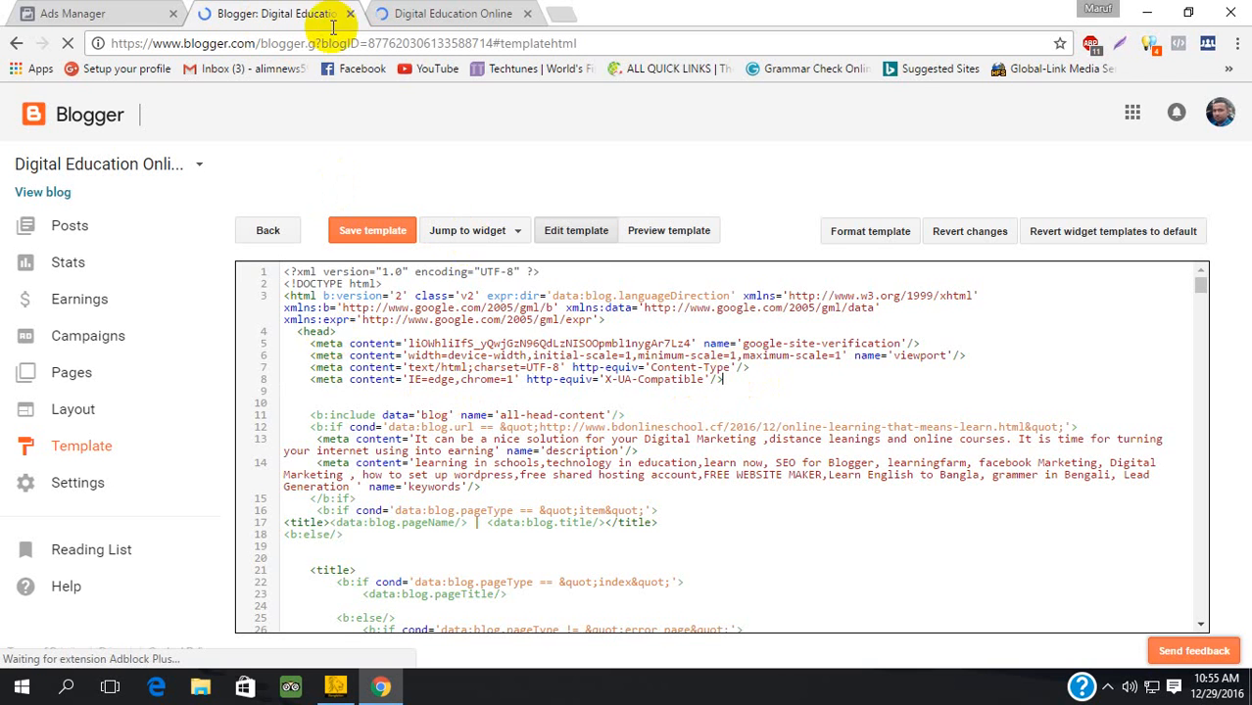
{"action": "left_click", "coordinate": [1108, 687]}
{"action": "key", "text": "ctrl+v"}
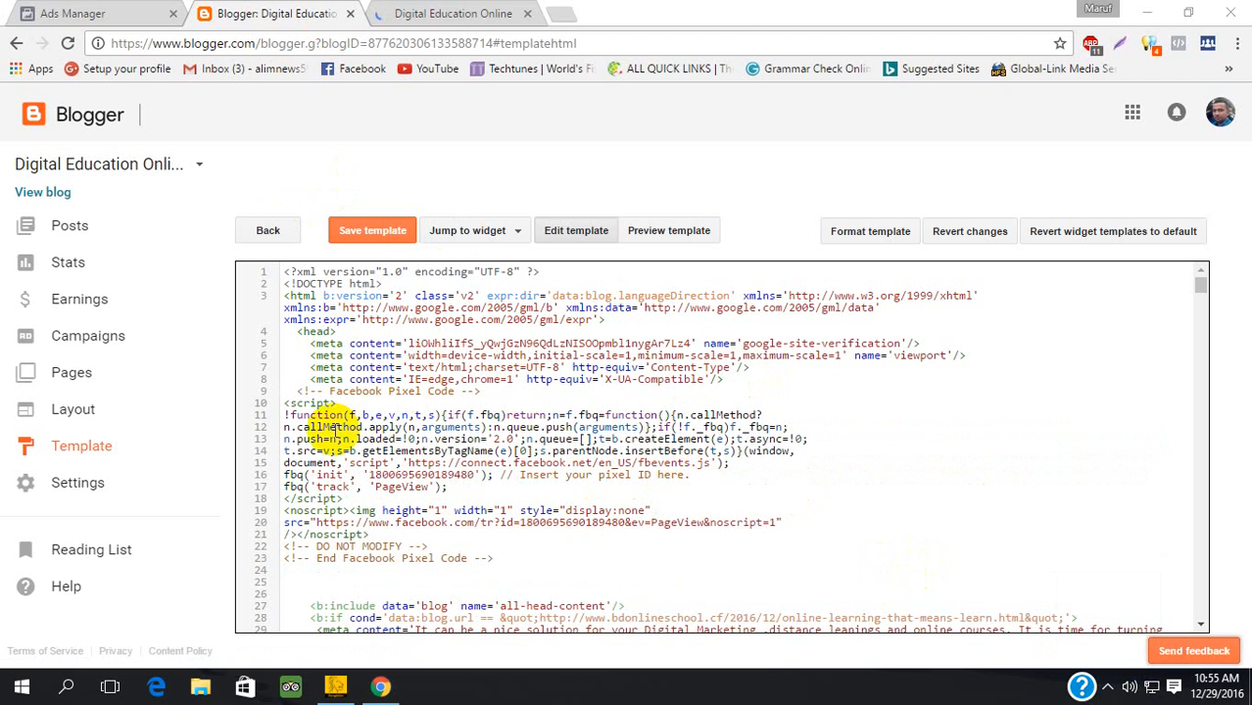
{"action": "left_click_drag", "start_coordinate": [297, 388], "coordinate": [399, 516]}
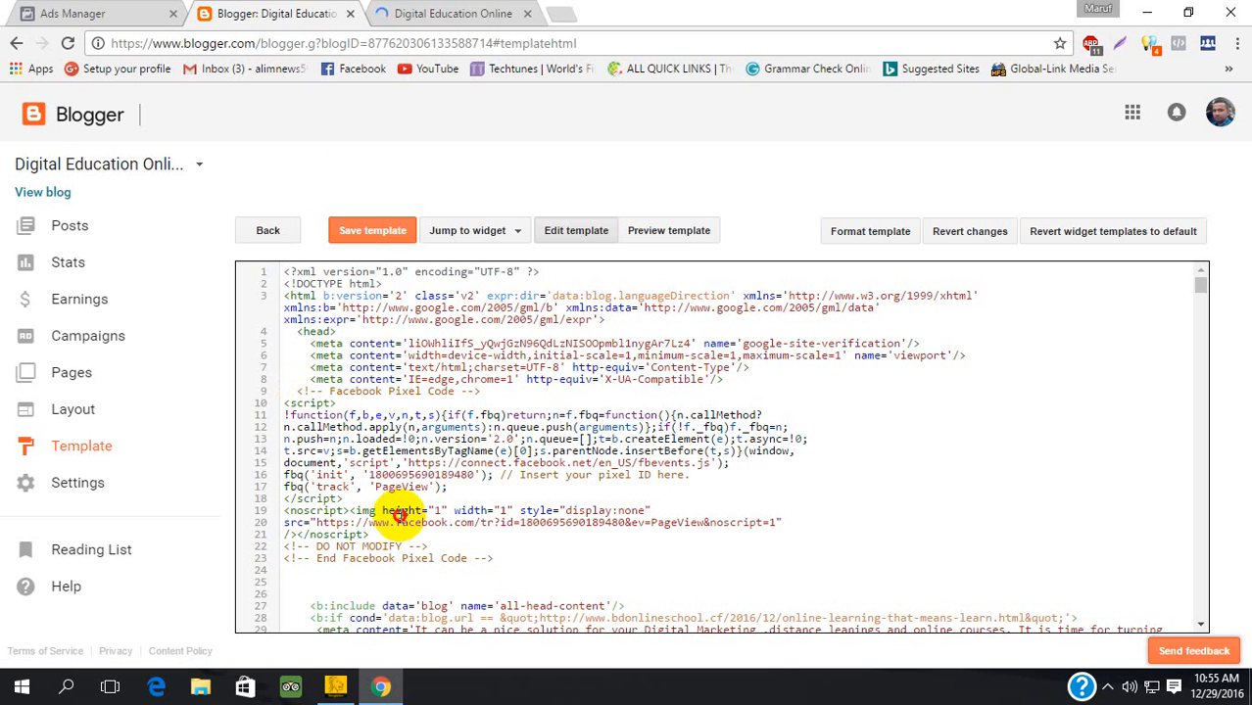
{"action": "left_click", "coordinate": [487, 573]}
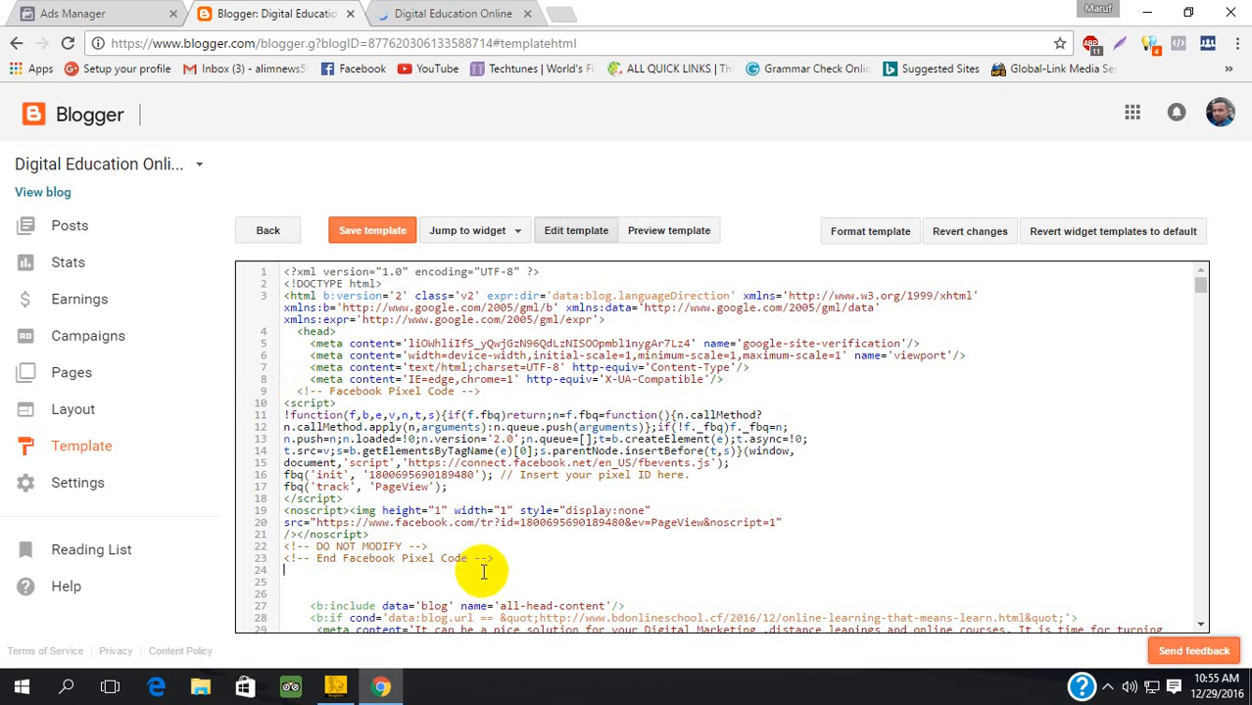
{"action": "left_click_drag", "start_coordinate": [294, 391], "coordinate": [507, 560]}
{"action": "key", "text": "ctrl+c"}
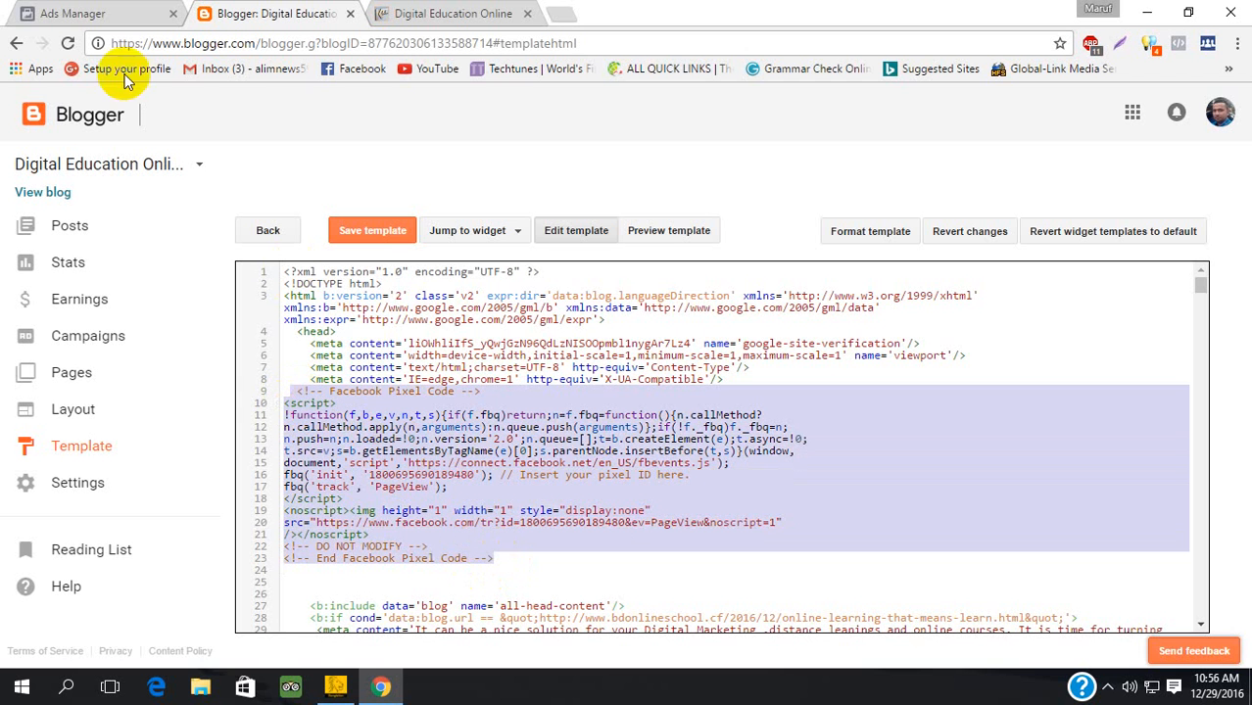
Step: Review the pixel's Install Pixel instructions in Ads Manager and close the dialog
{"action": "left_click", "coordinate": [69, 13]}
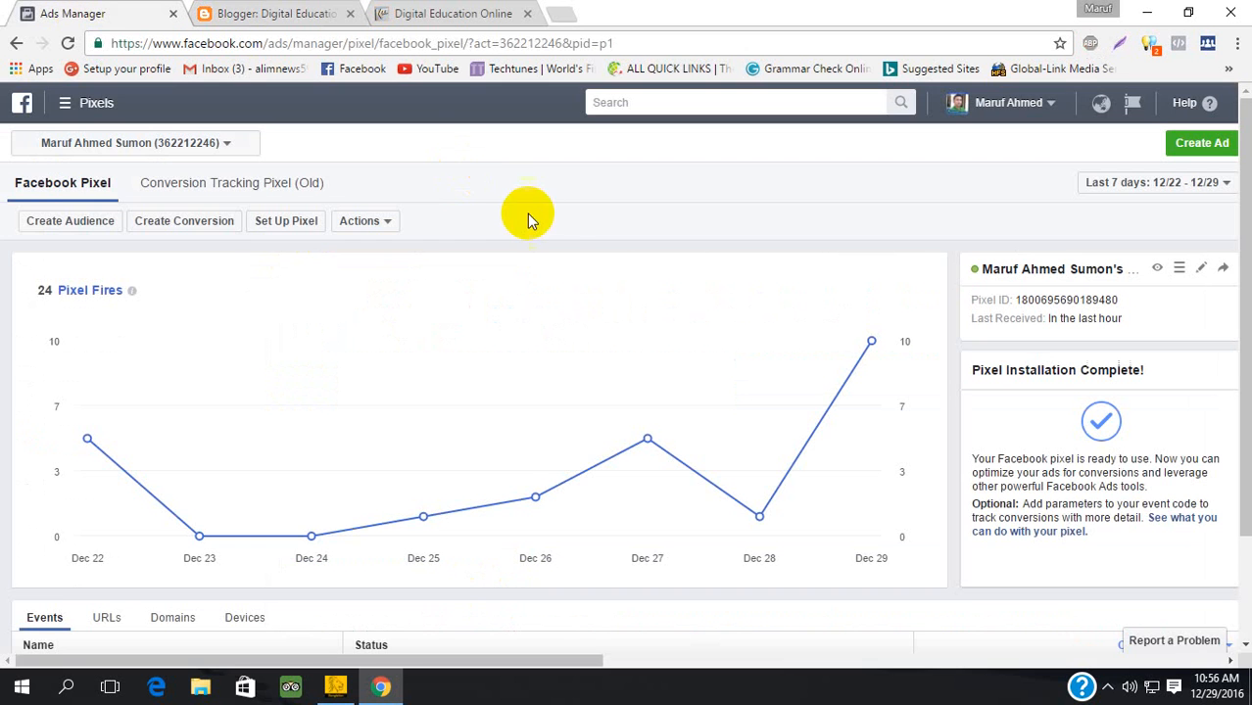
{"action": "left_click", "coordinate": [1156, 268]}
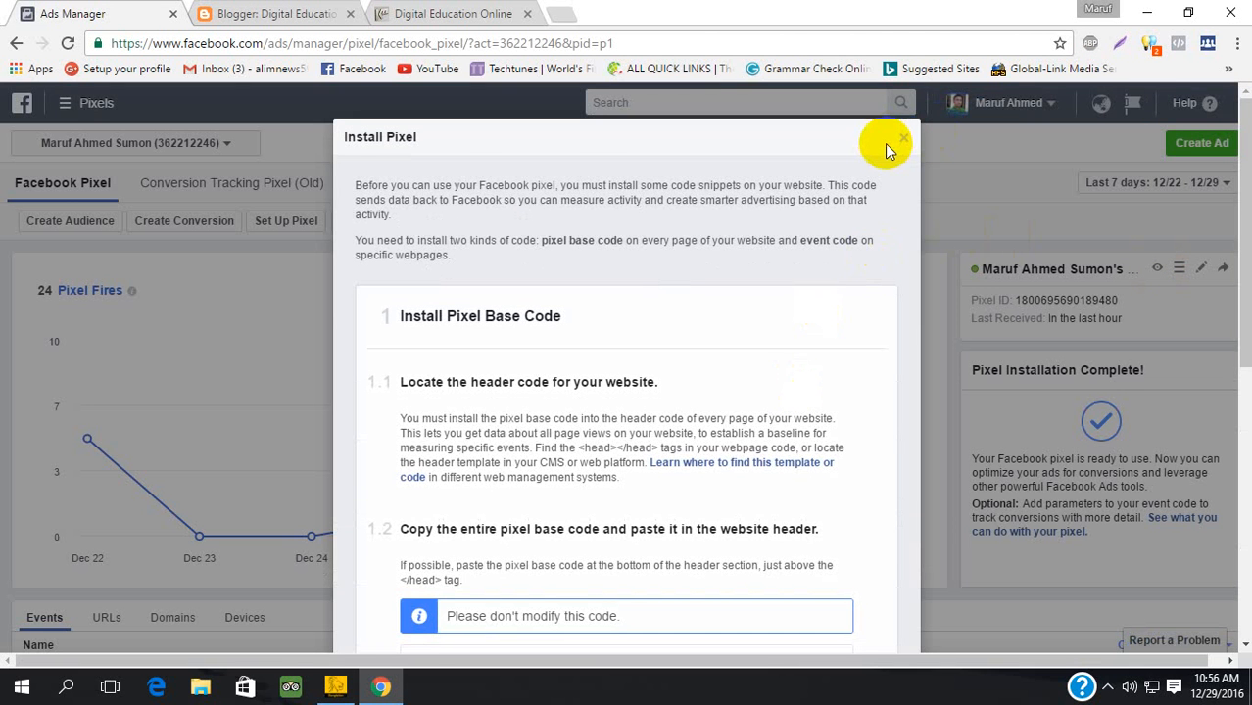
{"action": "left_click", "coordinate": [904, 140]}
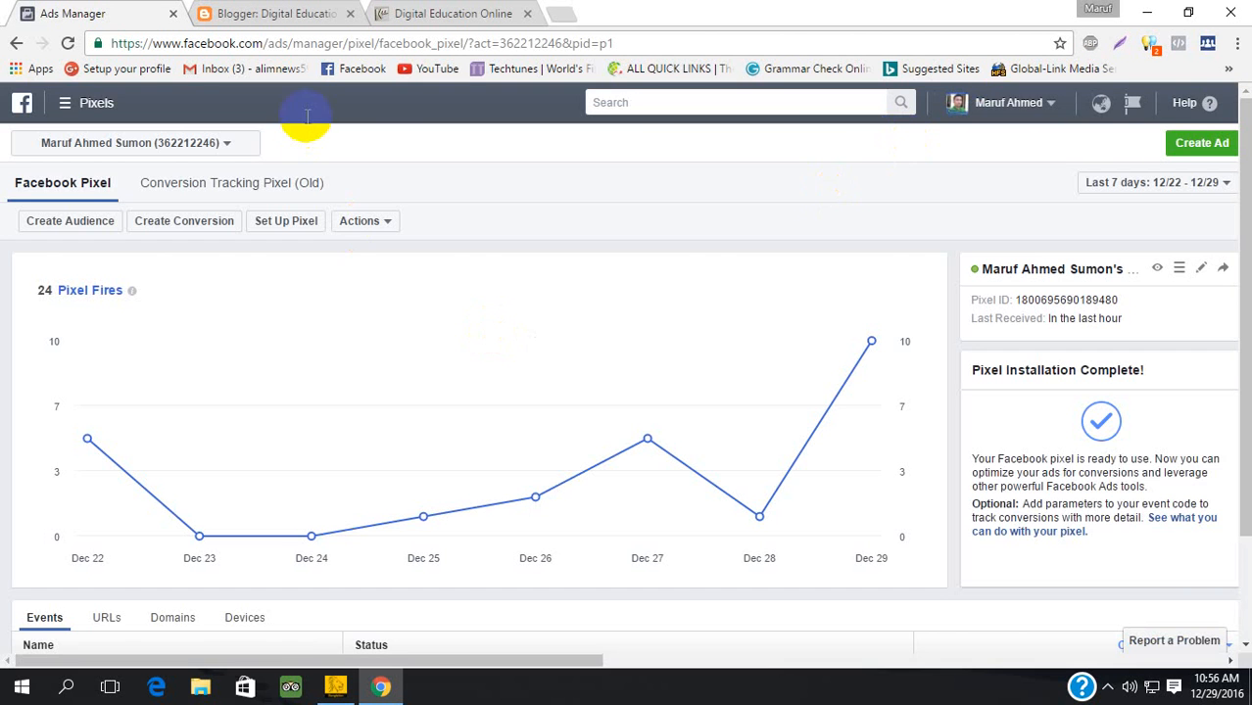
Step: Return to Blogger and try to save the template with the pixel code in its head section
{"action": "left_click", "coordinate": [292, 12]}
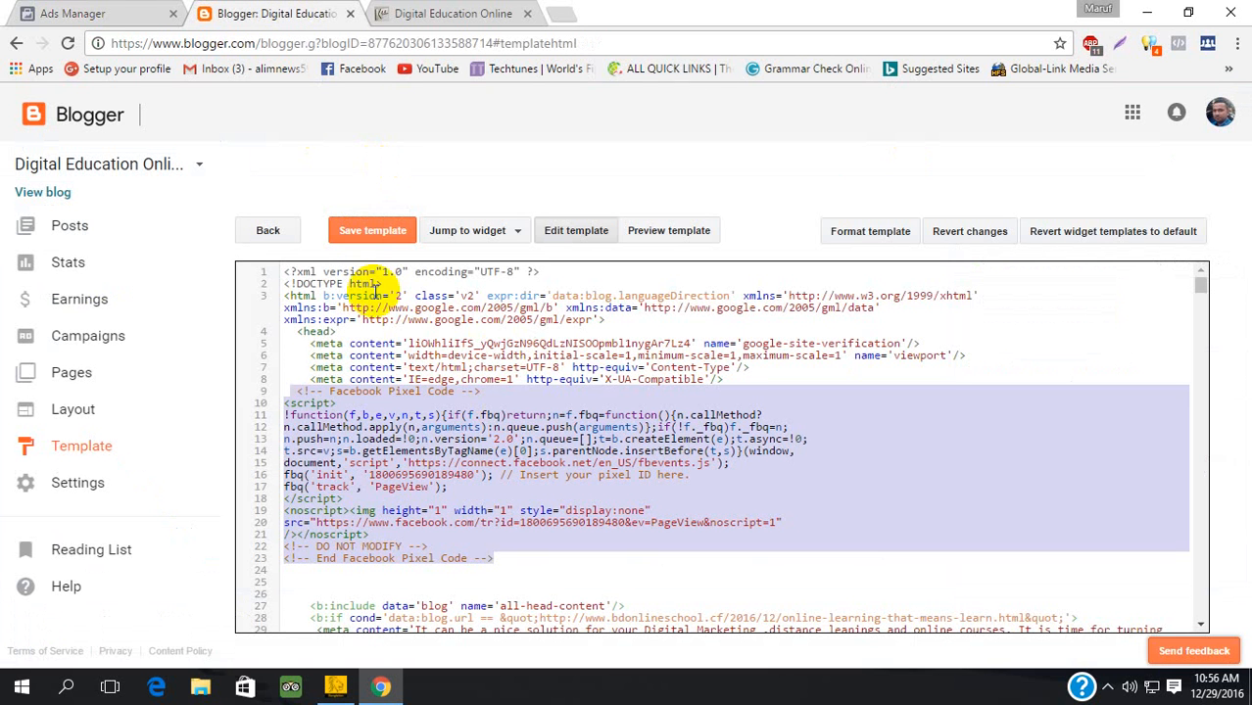
{"action": "left_click", "coordinate": [376, 241]}
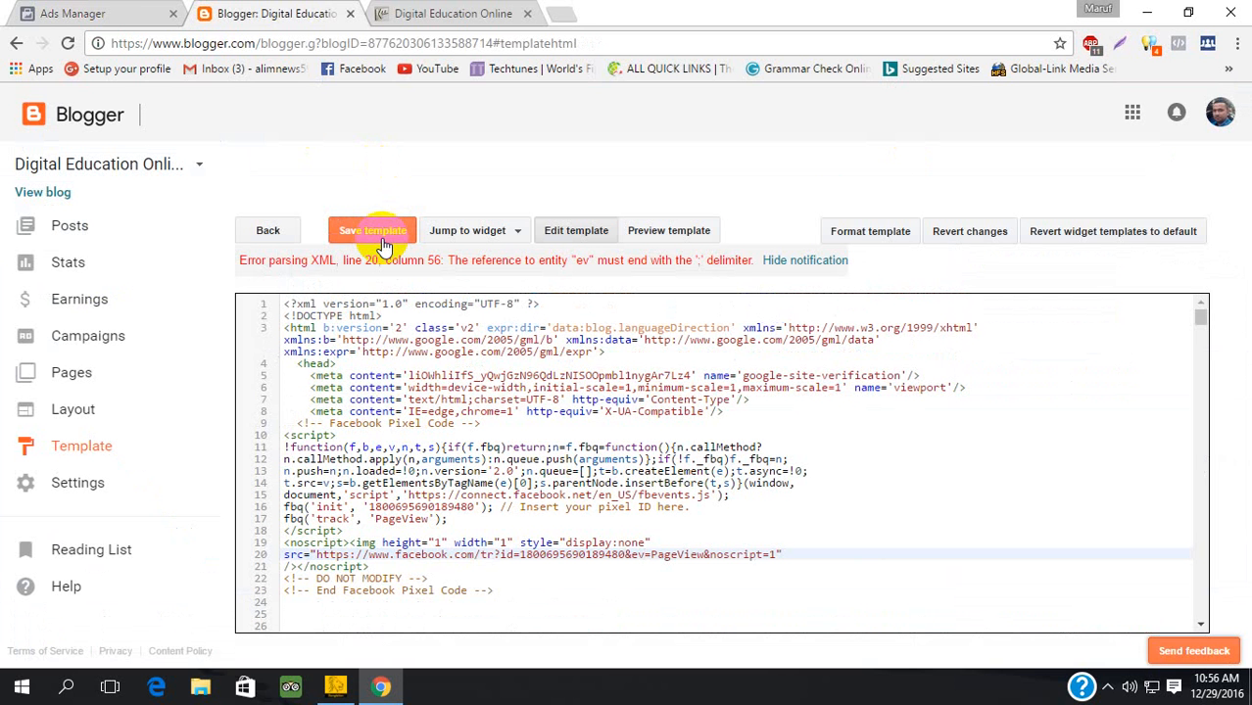
Step: Undo the pixel code paste in the template HTML, save the template and reload the template editor
{"action": "key", "text": "ctrl+z"}
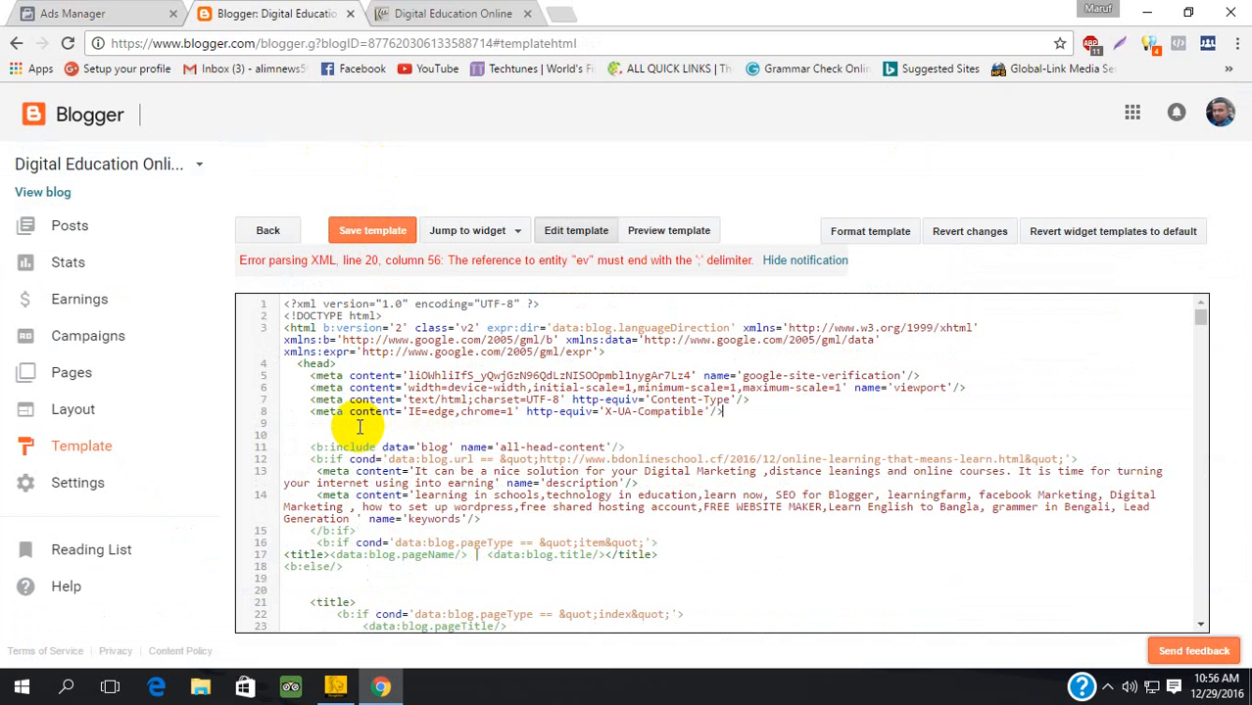
{"action": "left_click", "coordinate": [392, 233]}
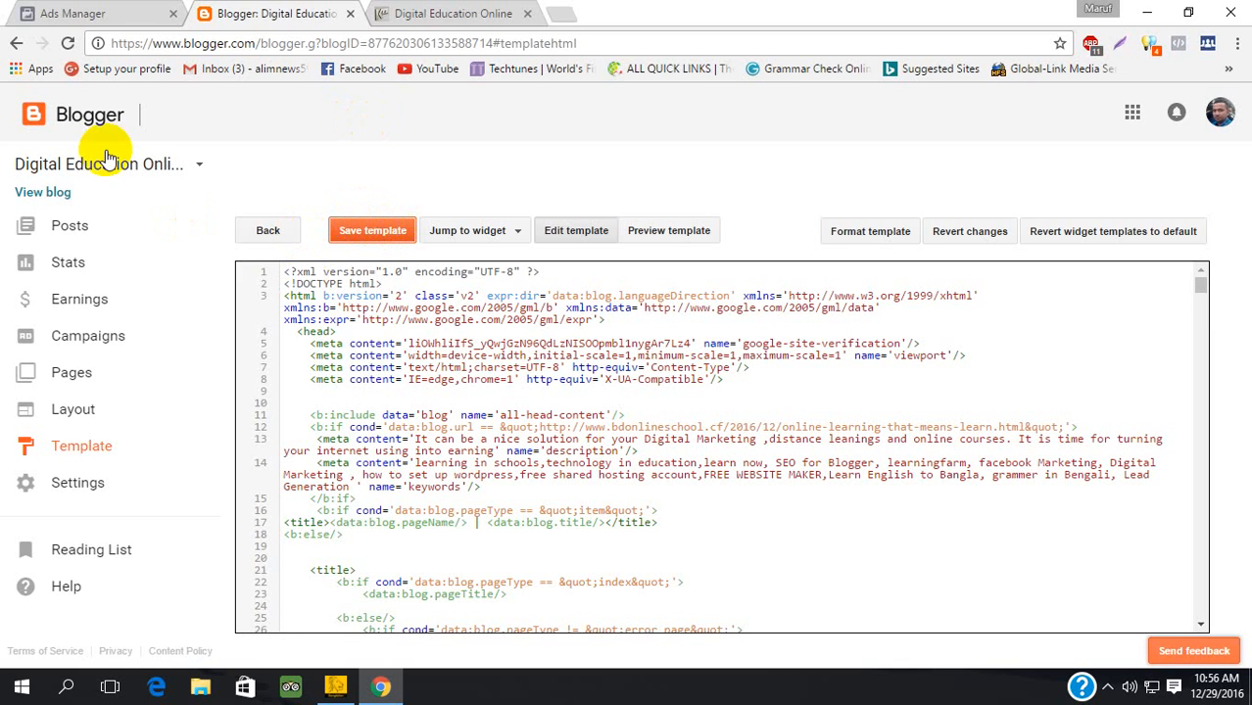
{"action": "left_click", "coordinate": [67, 44]}
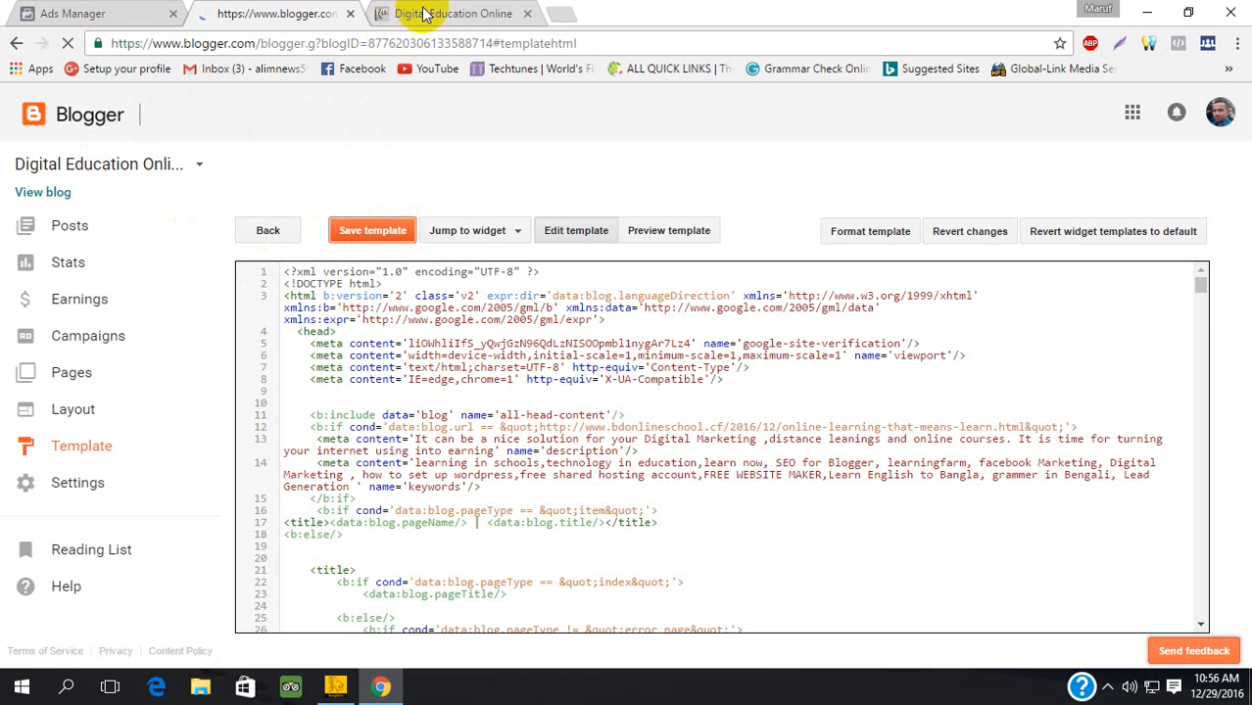
{"action": "left_click", "coordinate": [416, 13]}
{"action": "left_click", "coordinate": [277, 10]}
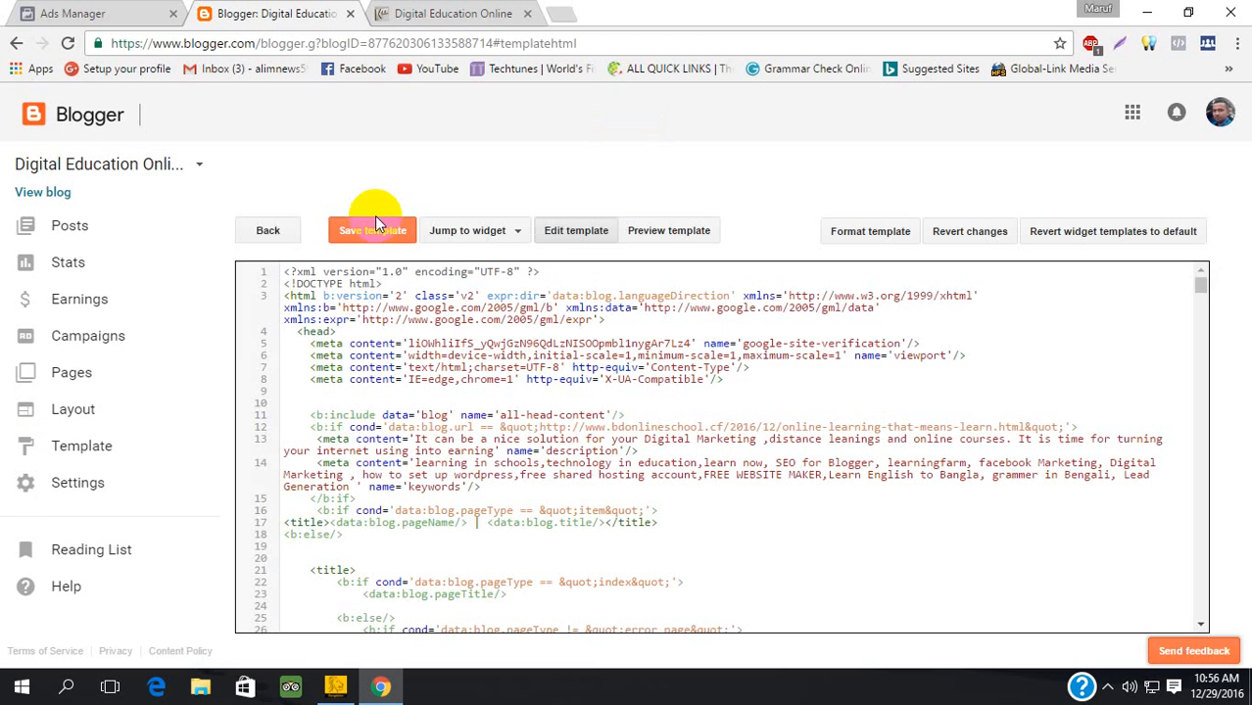
Step: Paste the pixel base code below the domain button code in the layout's headerright HTML/JavaScript gadget and save the gadget
{"action": "left_click", "coordinate": [88, 423]}
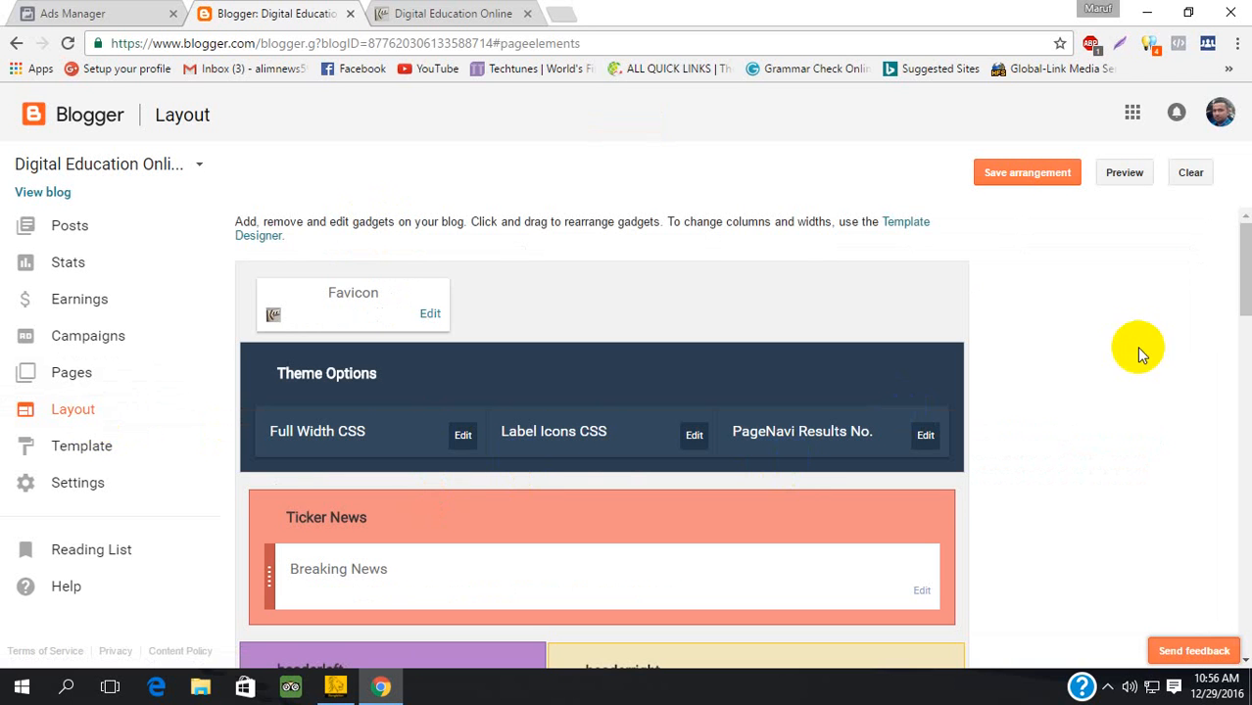
{"action": "left_click_drag", "start_coordinate": [1246, 287], "coordinate": [1245, 335]}
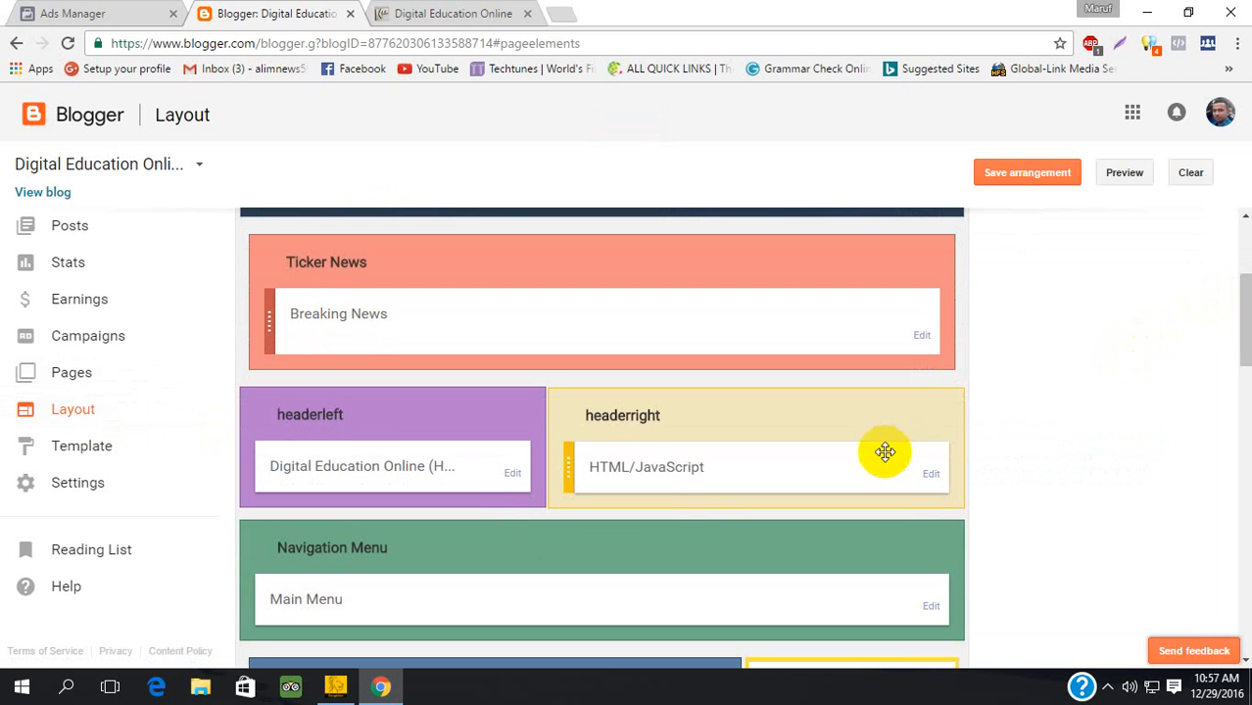
{"action": "left_click", "coordinate": [933, 476]}
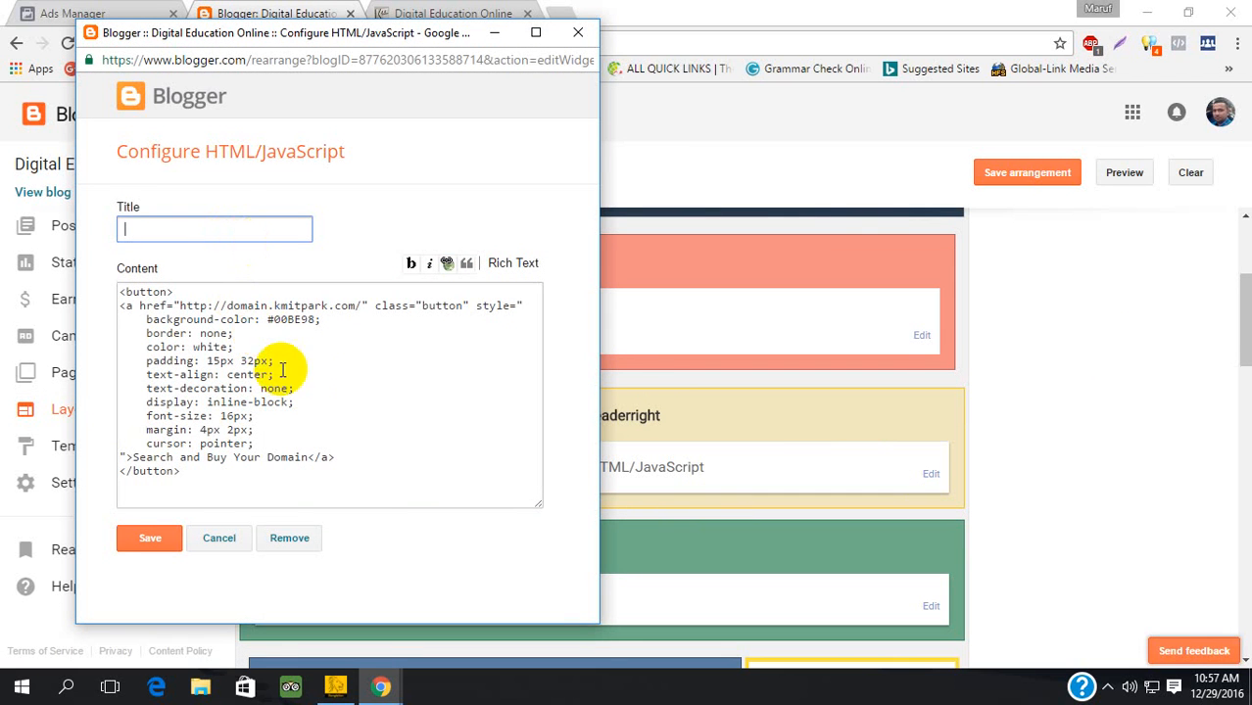
{"action": "left_click", "coordinate": [251, 466]}
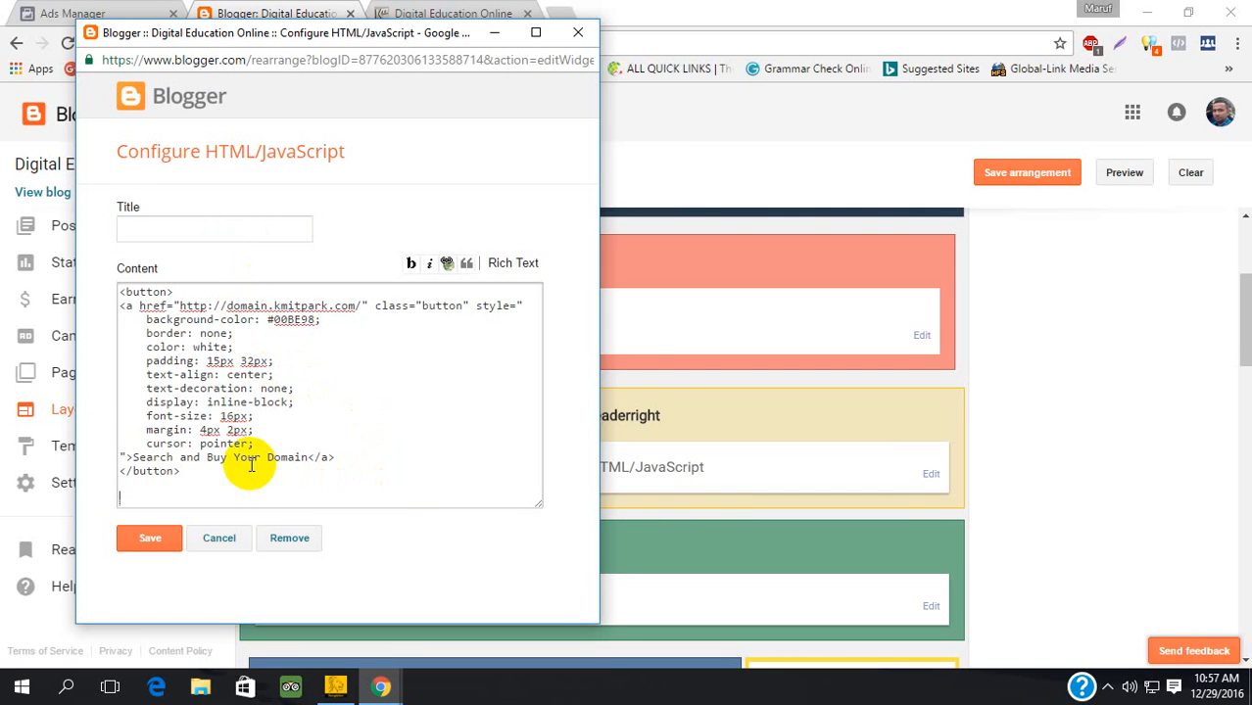
{"action": "key", "text": "ctrl+v"}
{"action": "left_click", "coordinate": [152, 551]}
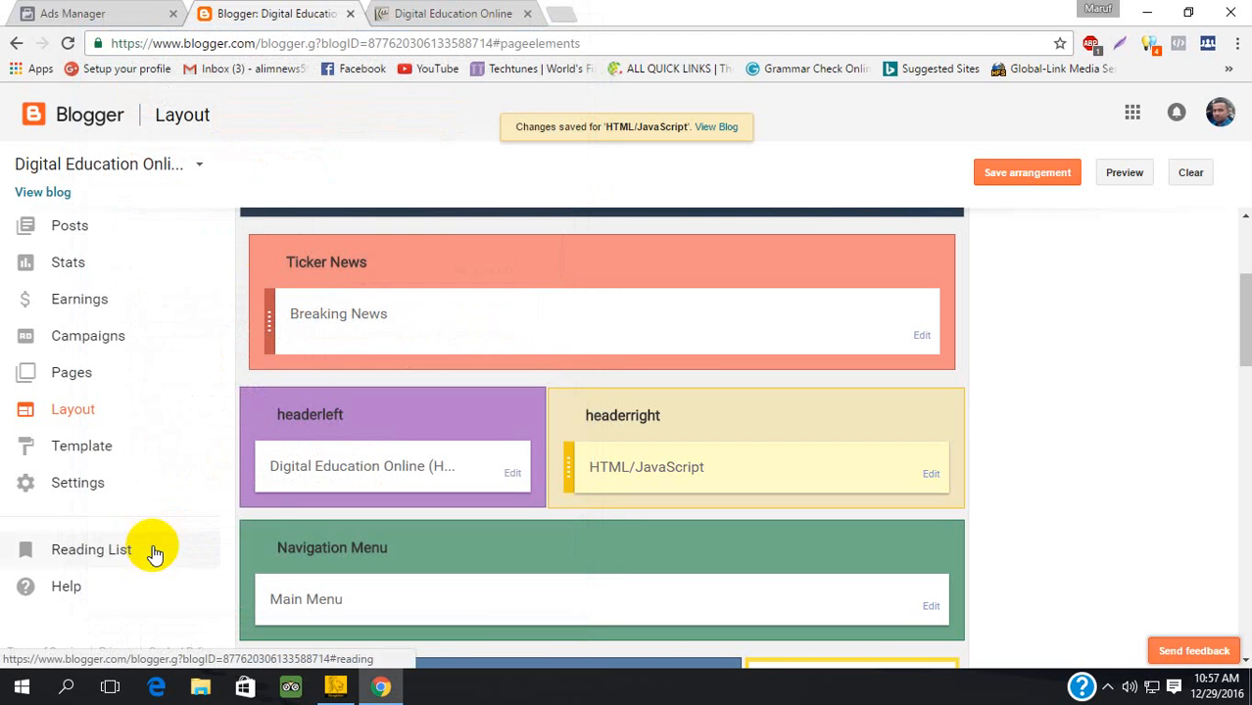
Step: Reload the live blog and open its About Us page
{"action": "left_click", "coordinate": [446, 14]}
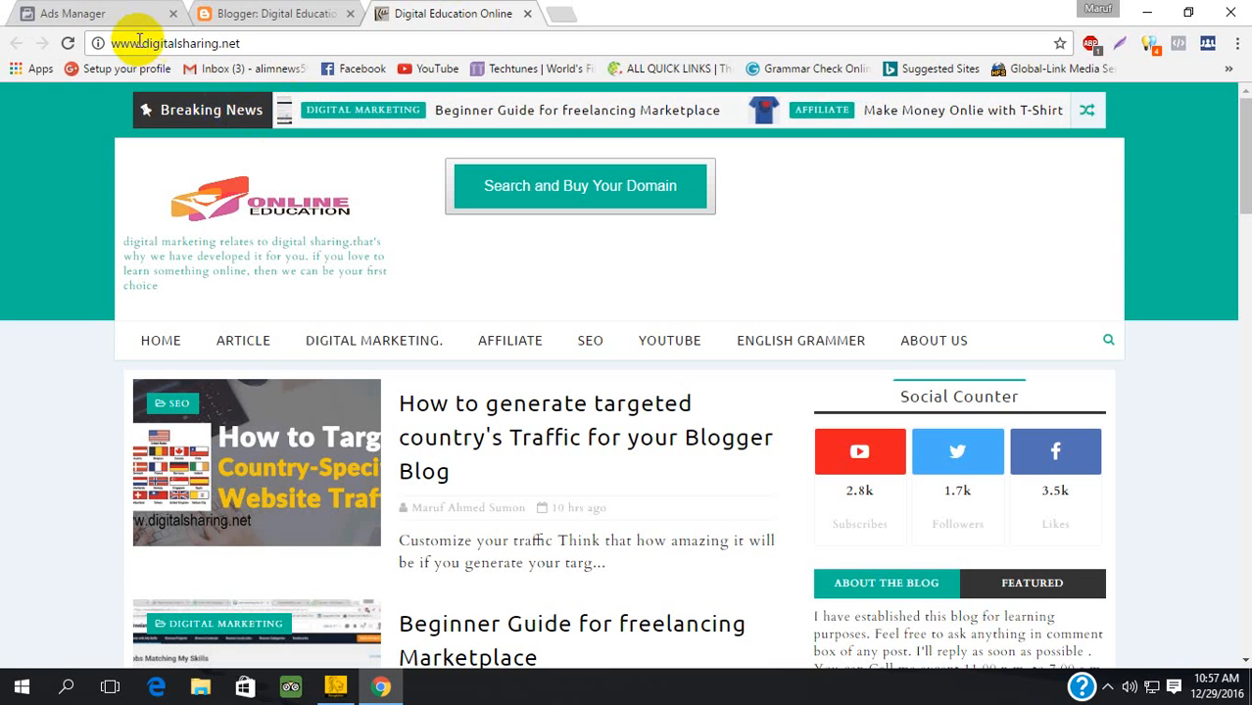
{"action": "left_click", "coordinate": [68, 44]}
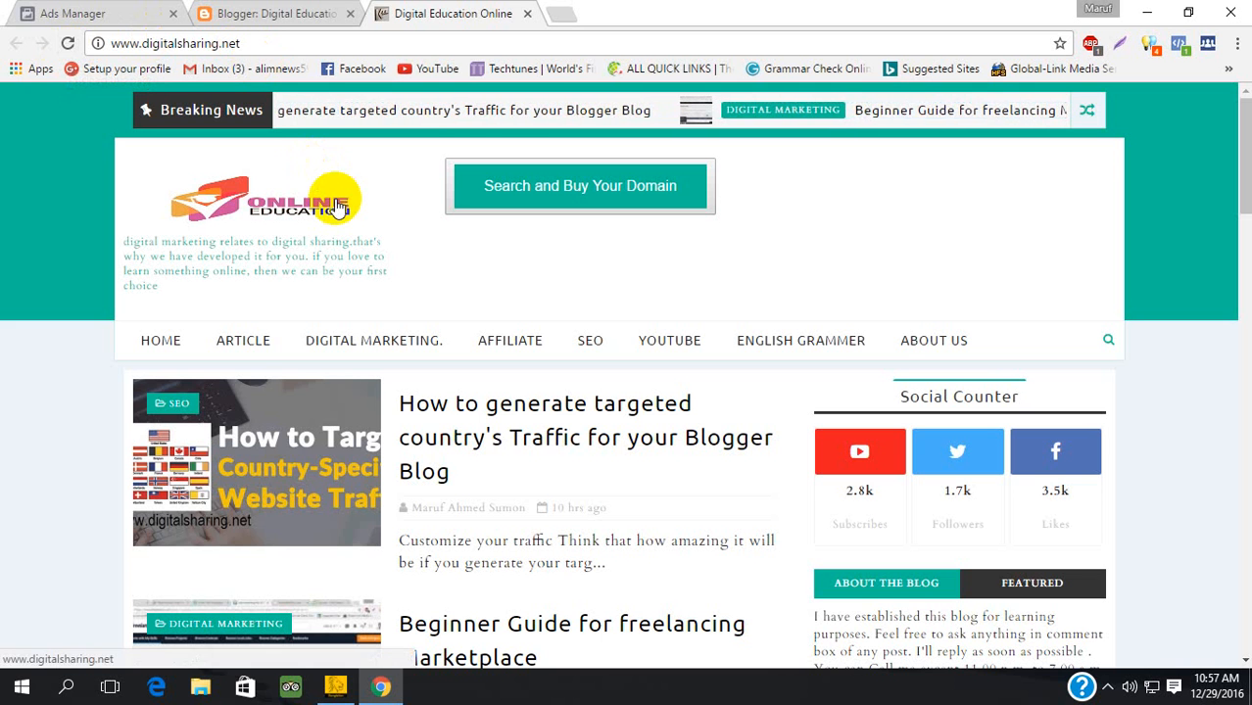
{"action": "left_click", "coordinate": [932, 341]}
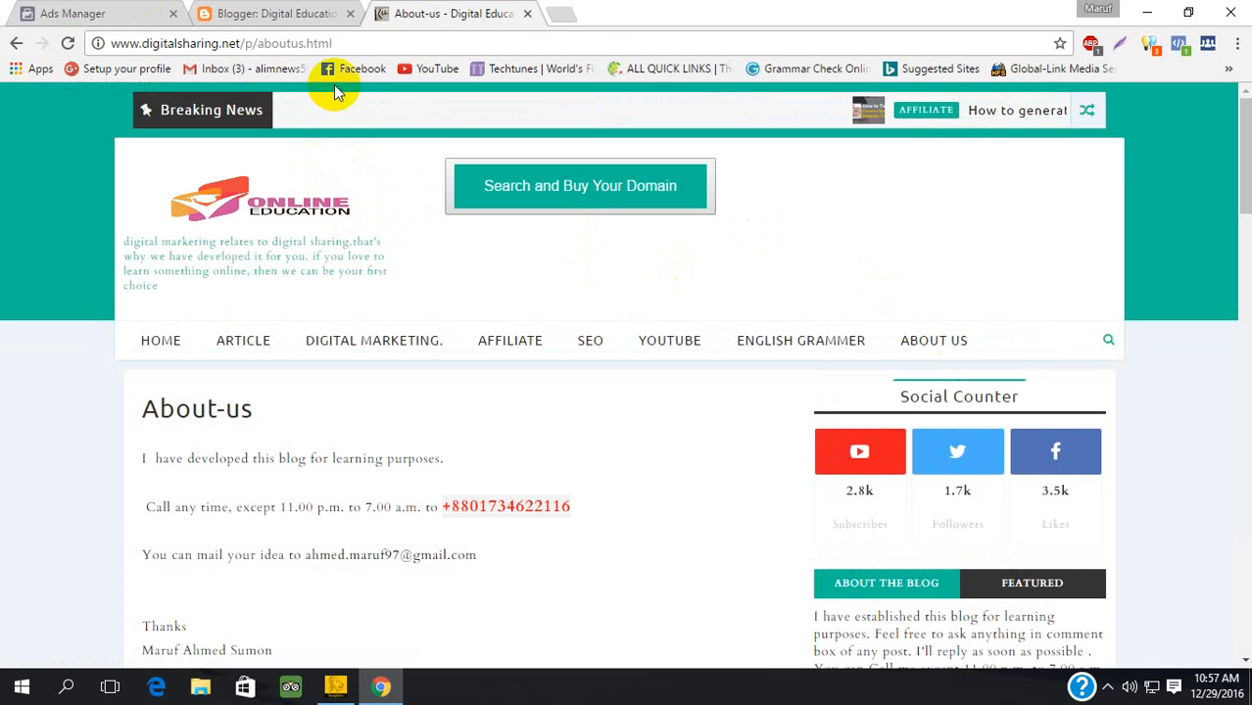
Step: In Ads Manager, start creating a conversion tracked with standard events and view the event codes for conversion tracking
{"action": "left_click", "coordinate": [107, 14]}
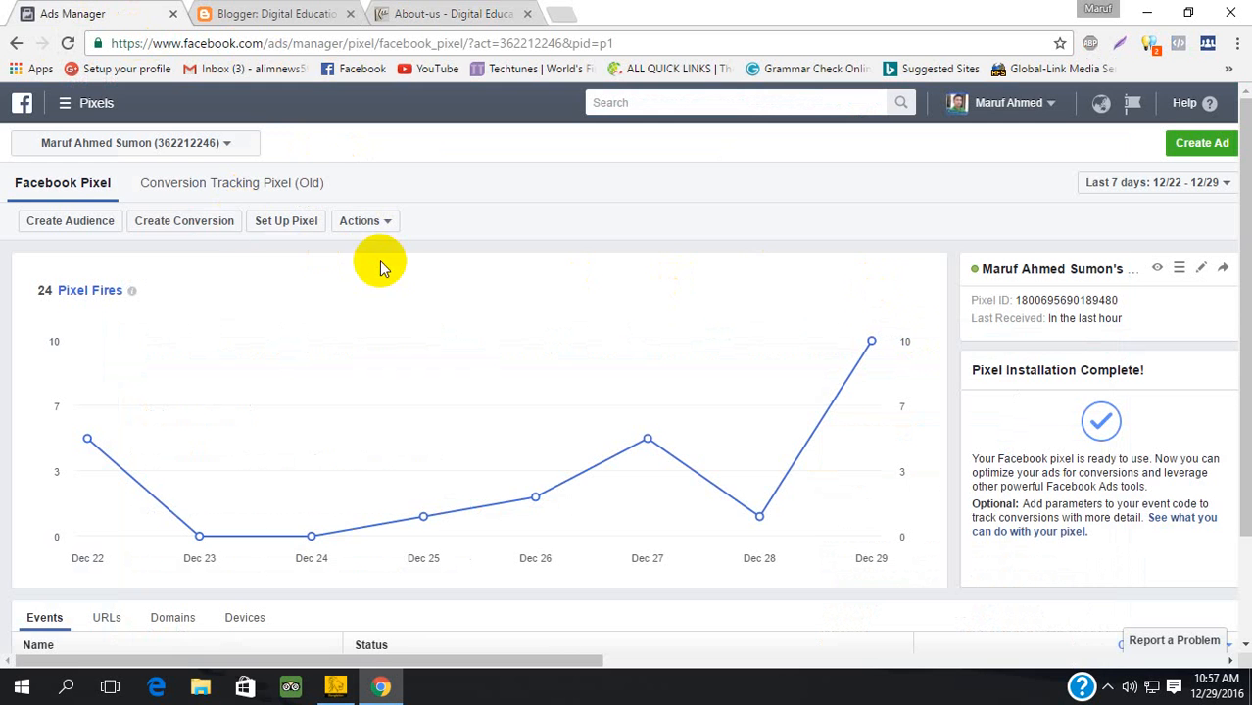
{"action": "left_click", "coordinate": [211, 225]}
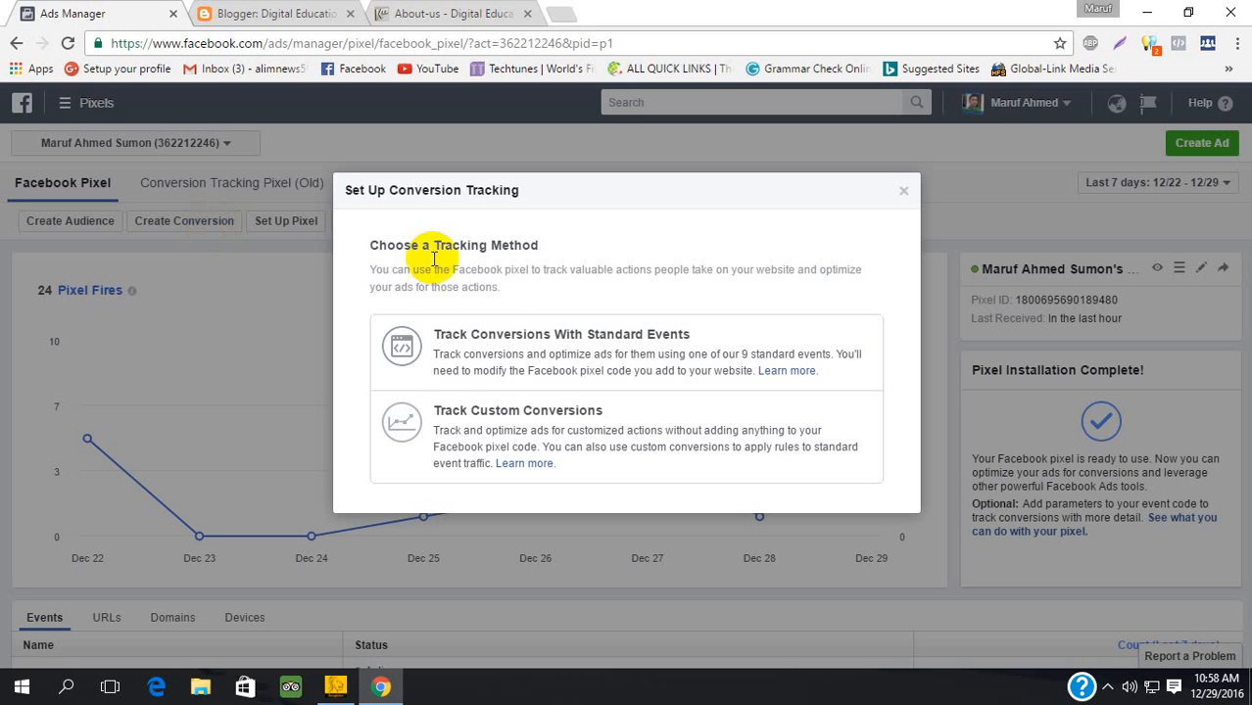
{"action": "left_click", "coordinate": [648, 343]}
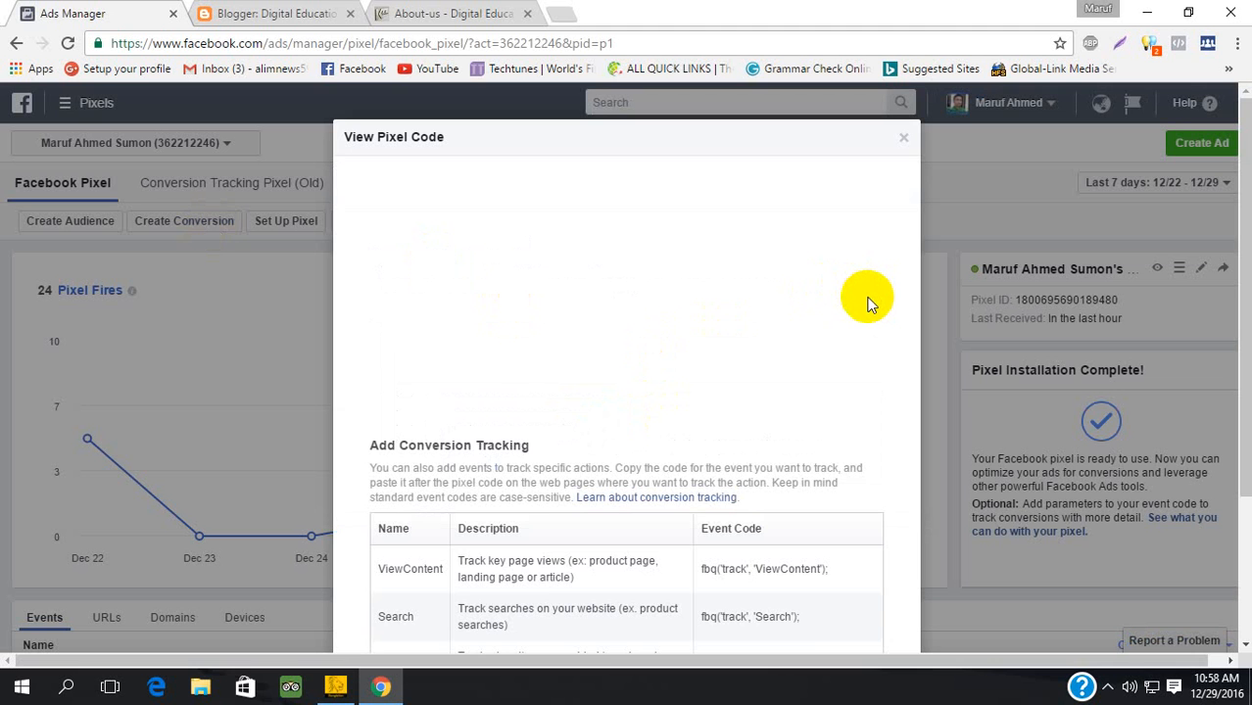
{"action": "scroll", "coordinate": [867, 304], "scroll_direction": "down", "scroll_amount": 2}
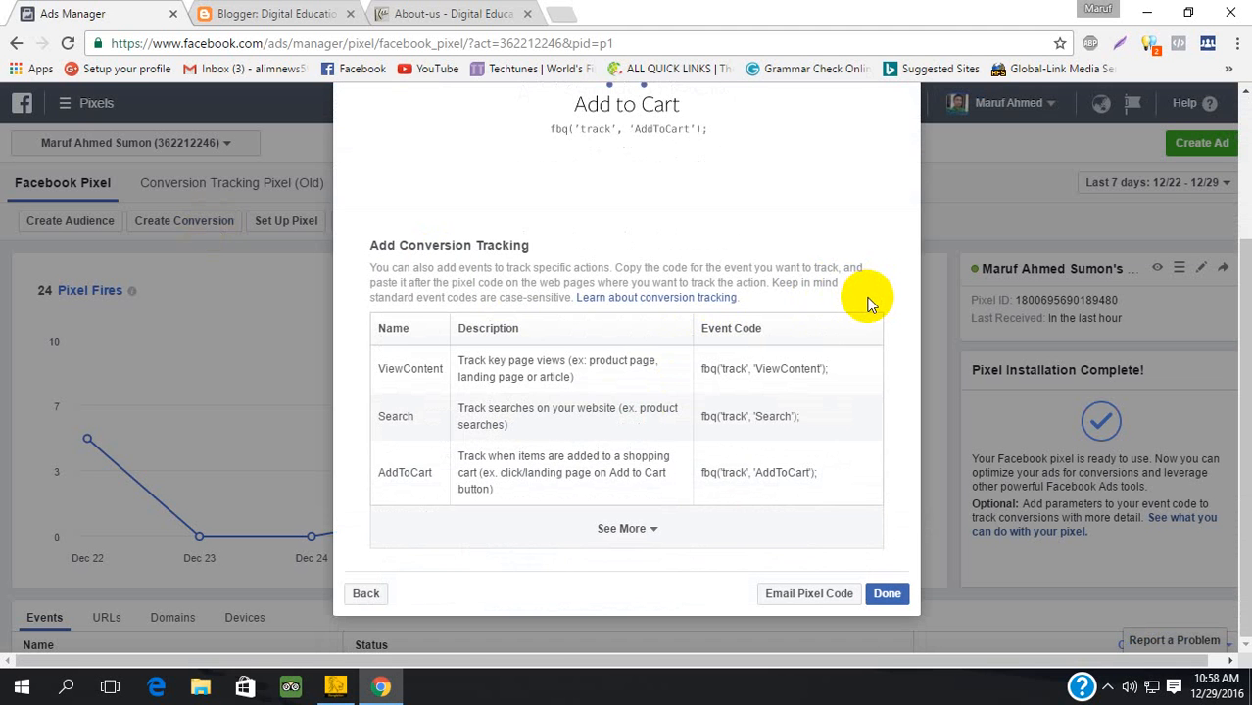
Step: Expand the full list of standard events and review their descriptions and event codes, from ViewContent to CompleteRegistration
{"action": "left_click", "coordinate": [627, 528]}
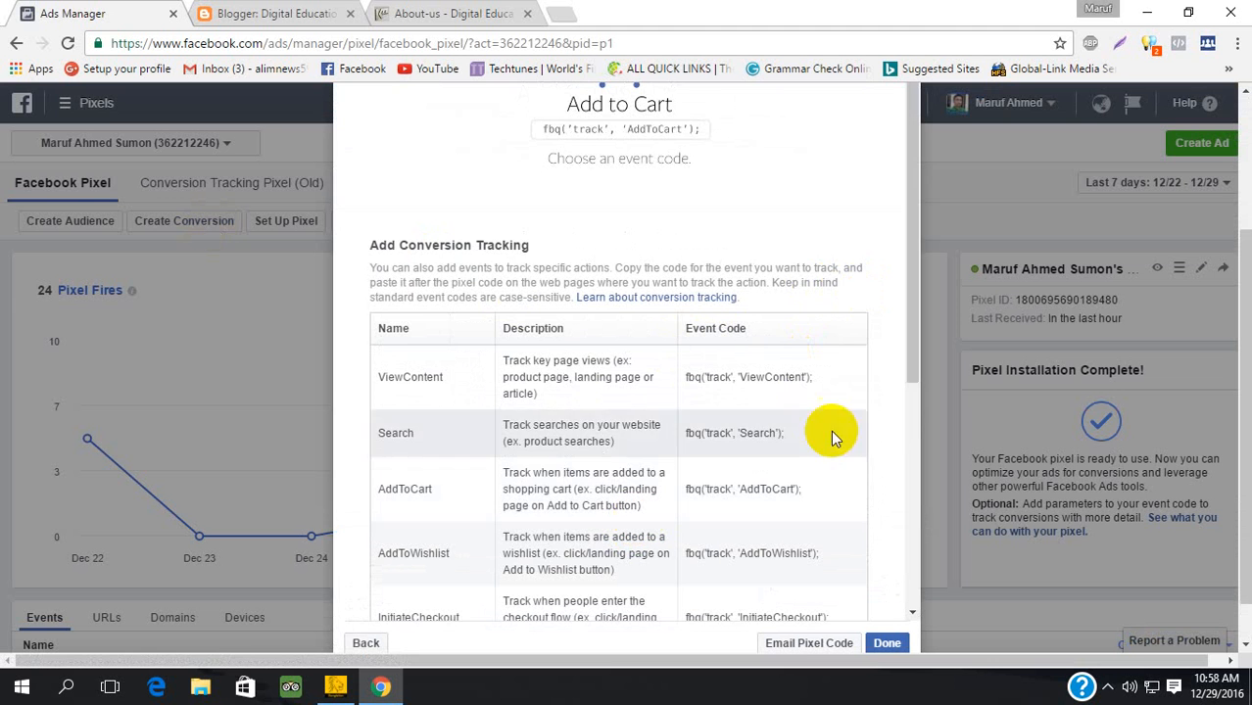
{"action": "left_click_drag", "start_coordinate": [911, 394], "coordinate": [924, 304]}
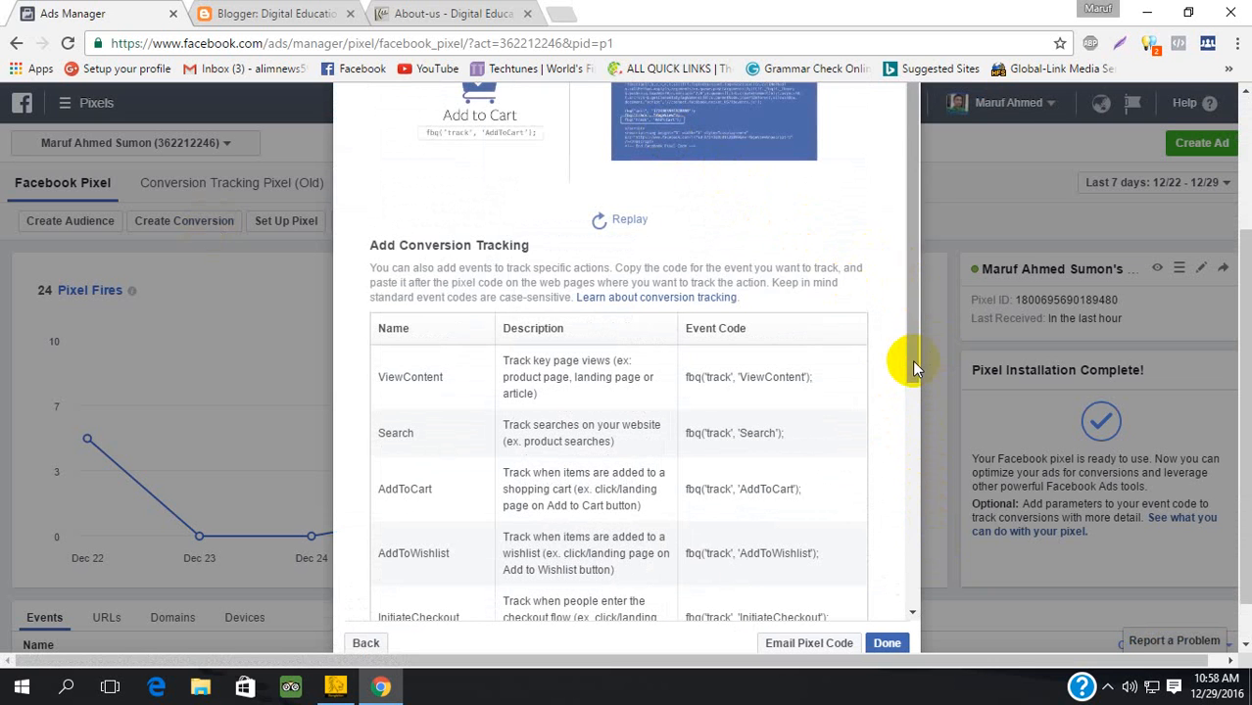
{"action": "left_click", "coordinate": [917, 207]}
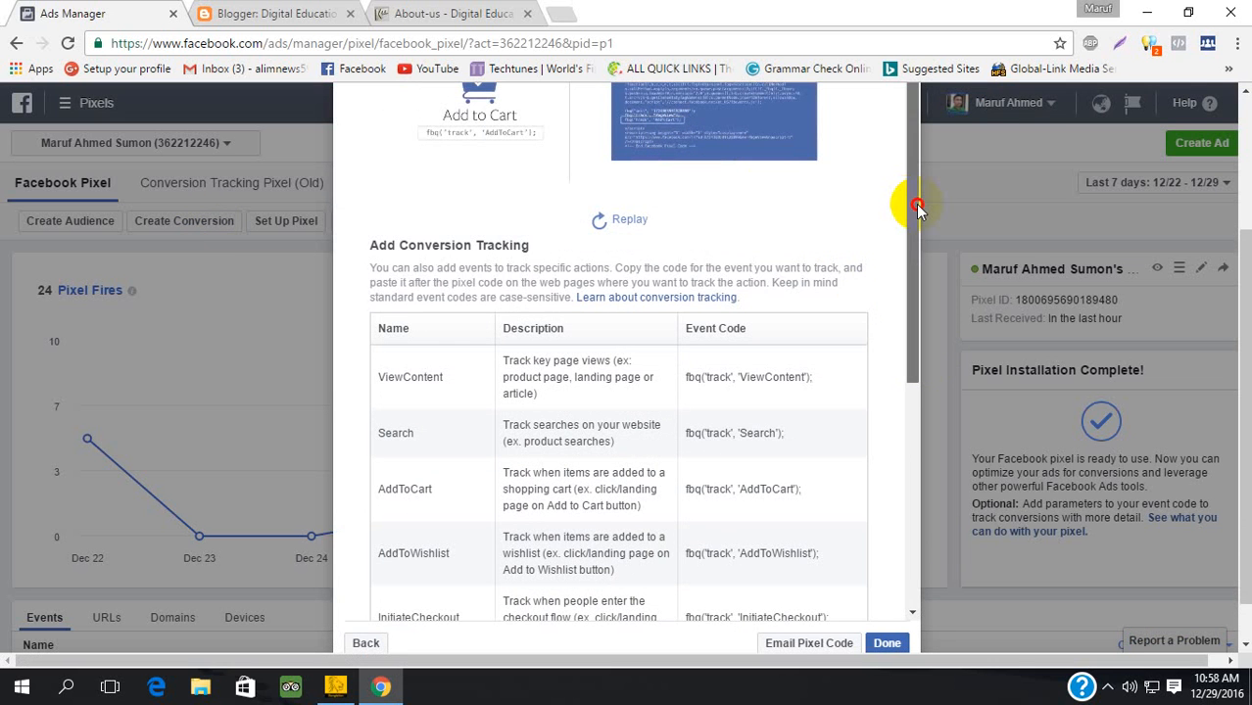
{"action": "scroll", "coordinate": [916, 204], "scroll_direction": "up", "scroll_amount": 1}
{"action": "scroll", "coordinate": [916, 204], "scroll_direction": "up", "scroll_amount": 1}
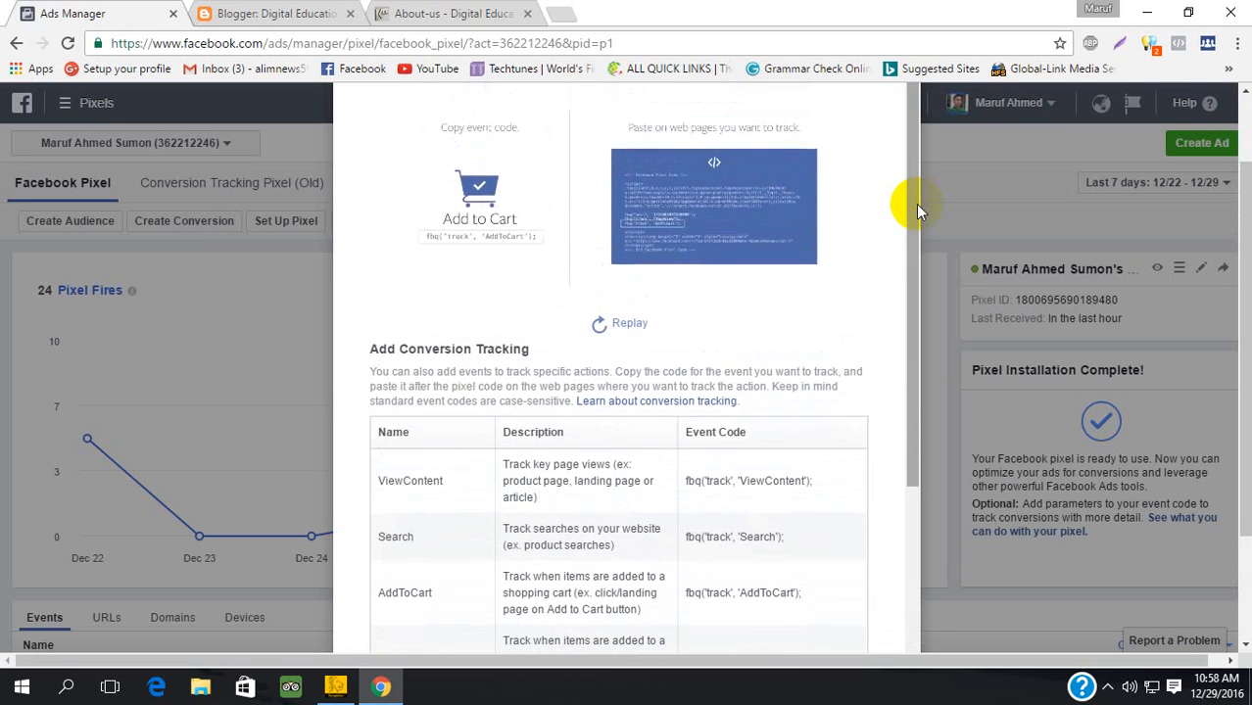
{"action": "scroll", "coordinate": [916, 204], "scroll_direction": "up", "scroll_amount": 2}
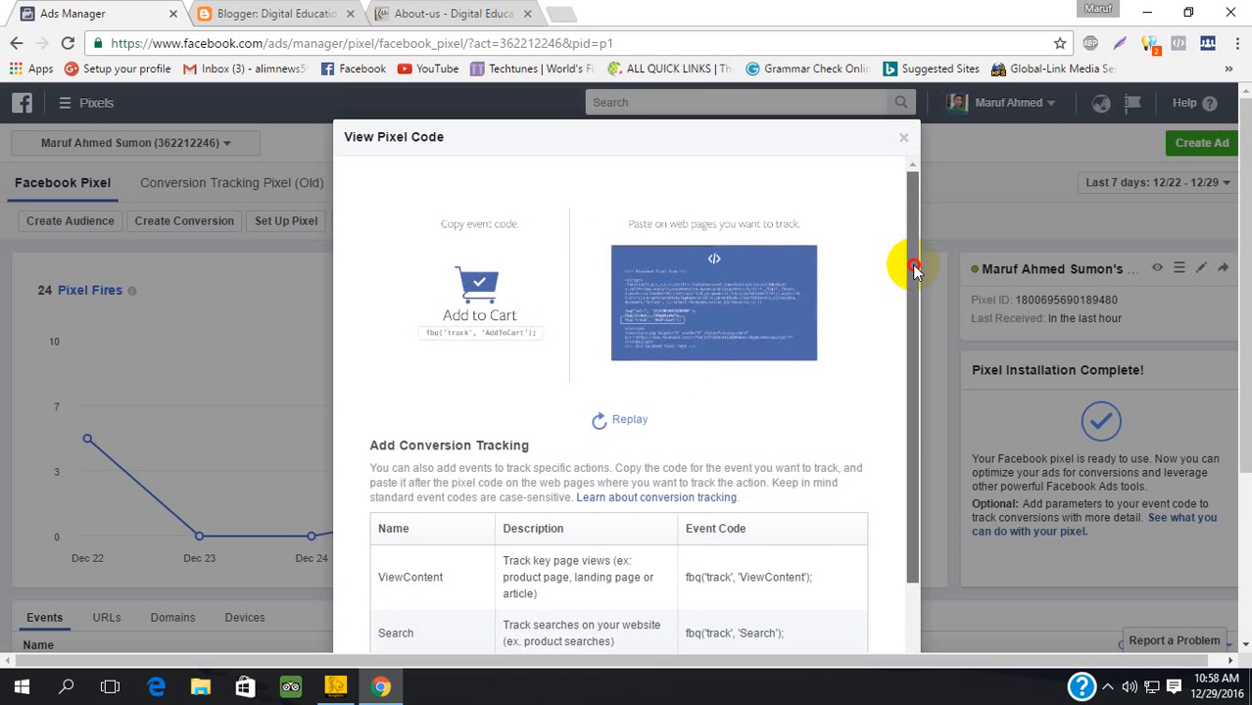
{"action": "left_click_drag", "start_coordinate": [910, 265], "coordinate": [907, 434]}
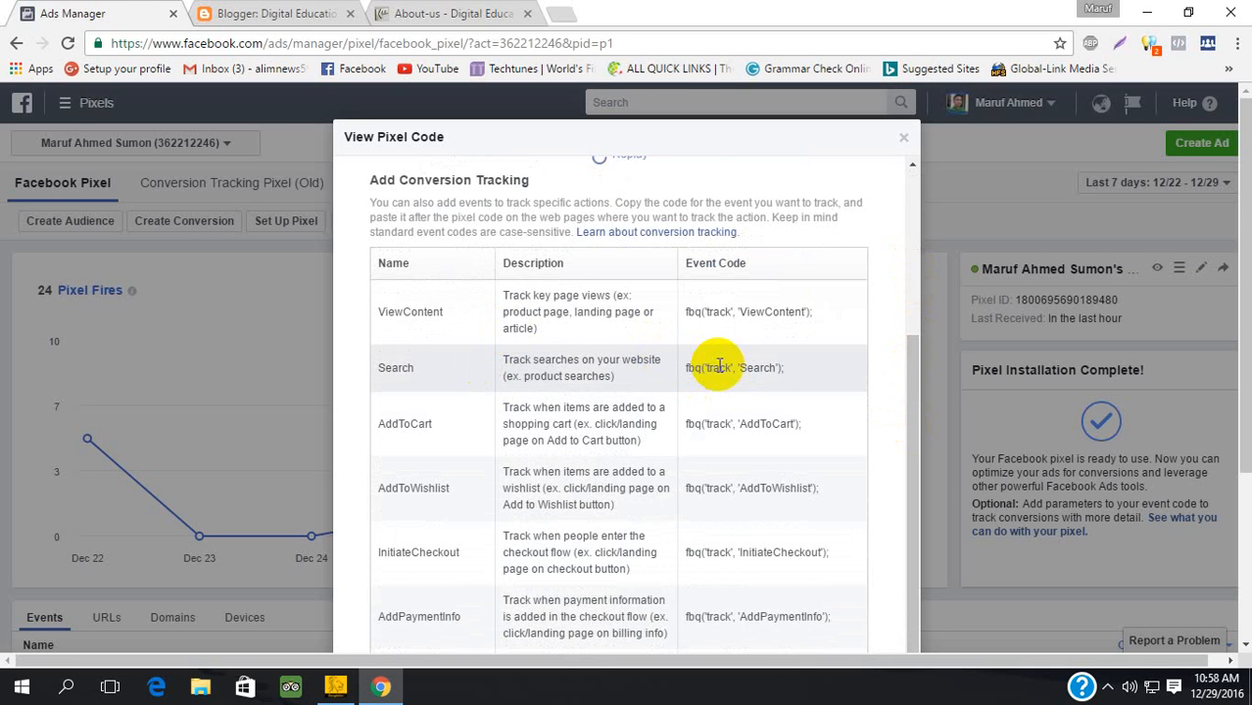
{"action": "left_click_drag", "start_coordinate": [688, 312], "coordinate": [832, 324]}
{"action": "left_click", "coordinate": [688, 449]}
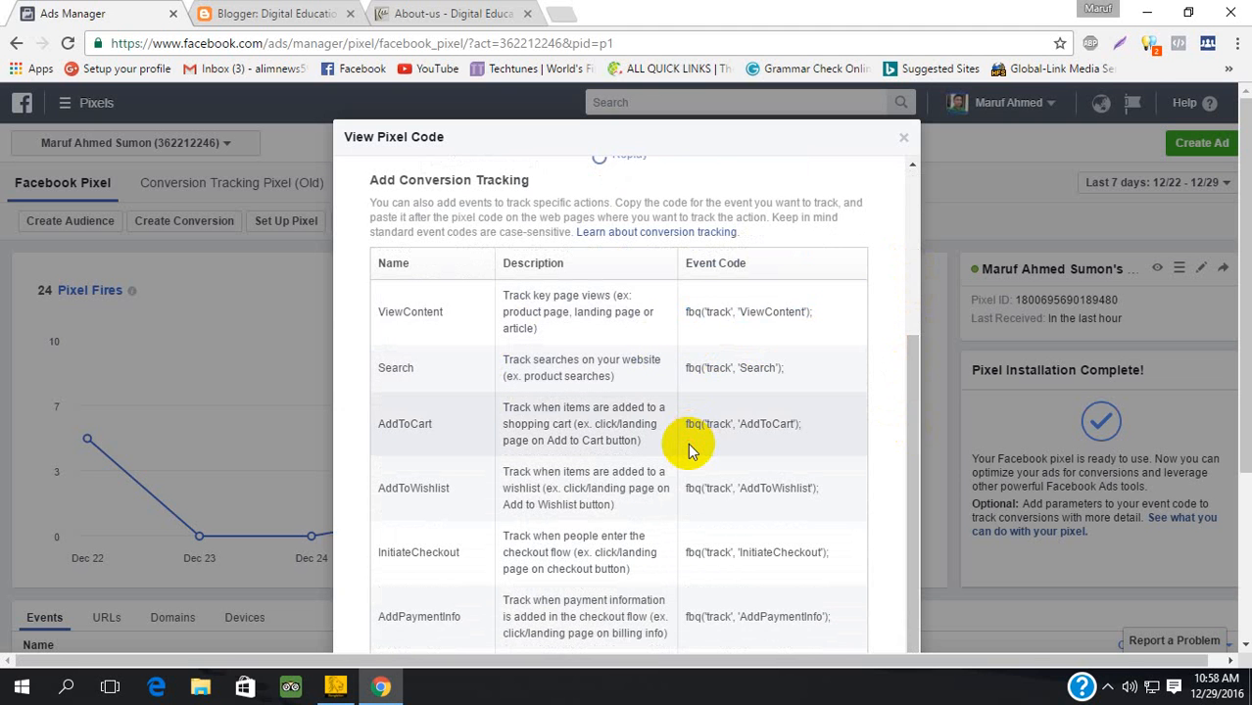
{"action": "scroll", "coordinate": [688, 449], "scroll_direction": "down", "scroll_amount": 3}
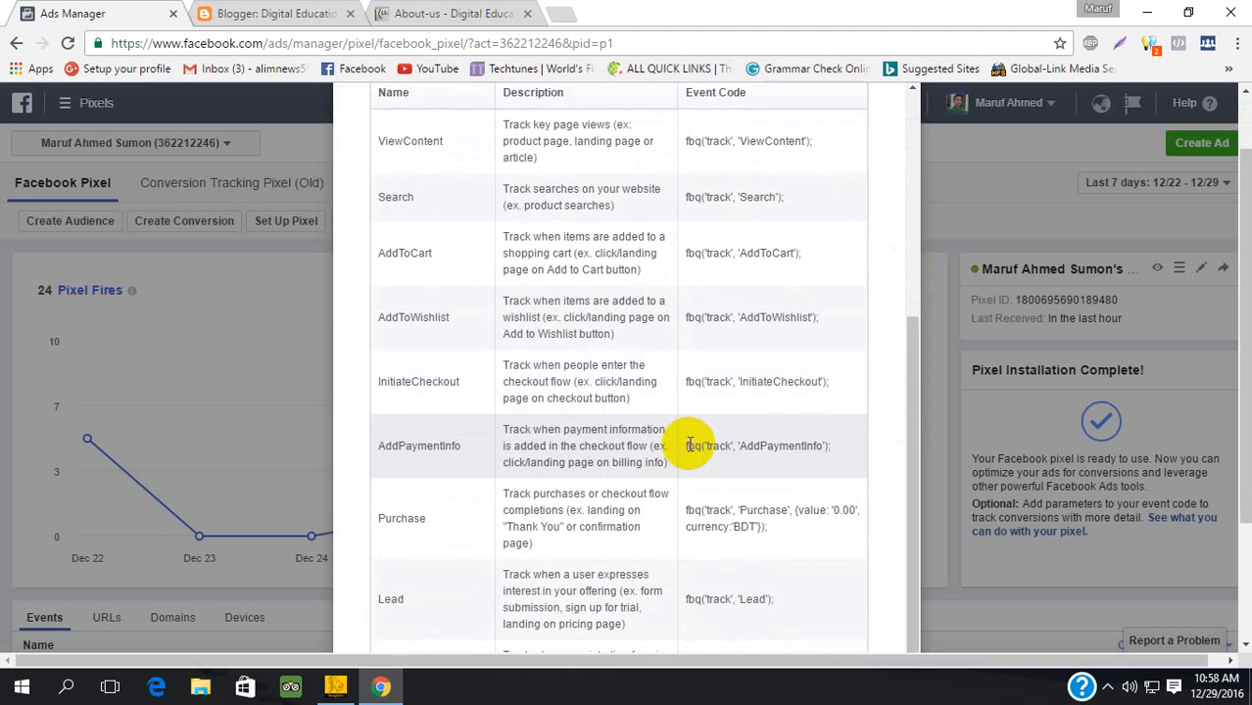
{"action": "scroll", "coordinate": [688, 448], "scroll_direction": "down", "scroll_amount": 2}
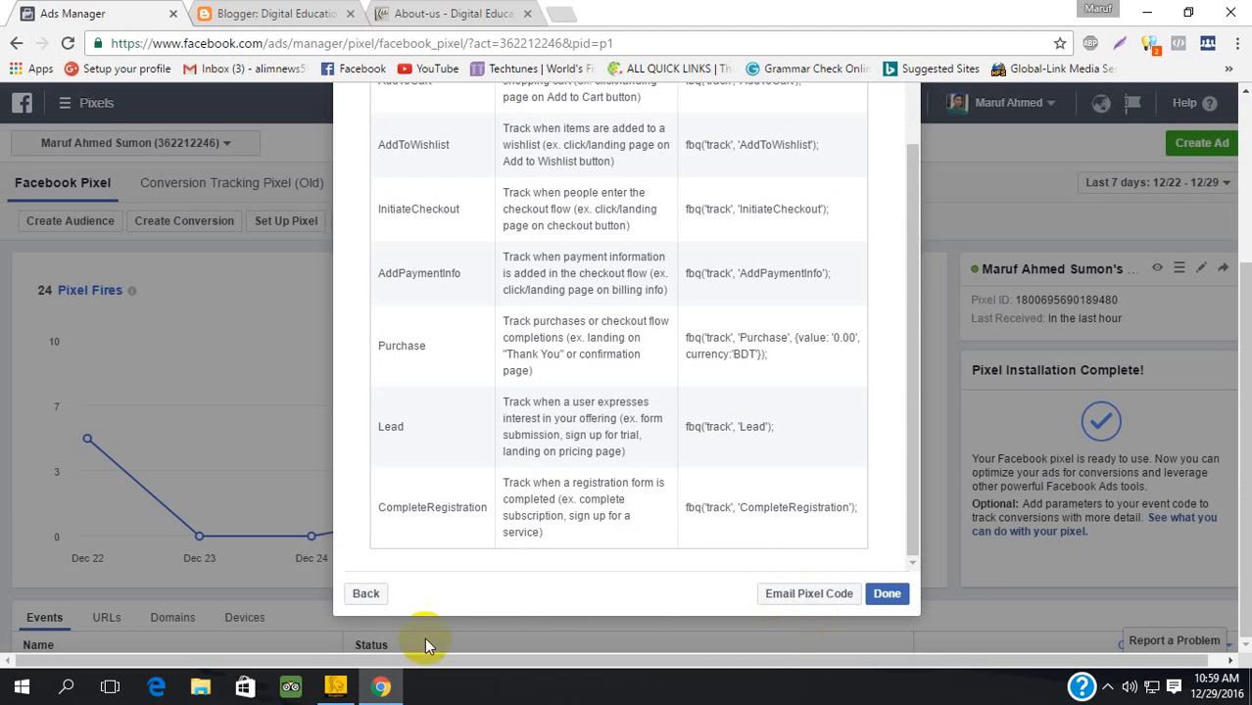
Step: Go back to the tracking methods, choose custom conversions instead, and set the rule condition to URL Equals
{"action": "left_click", "coordinate": [366, 594]}
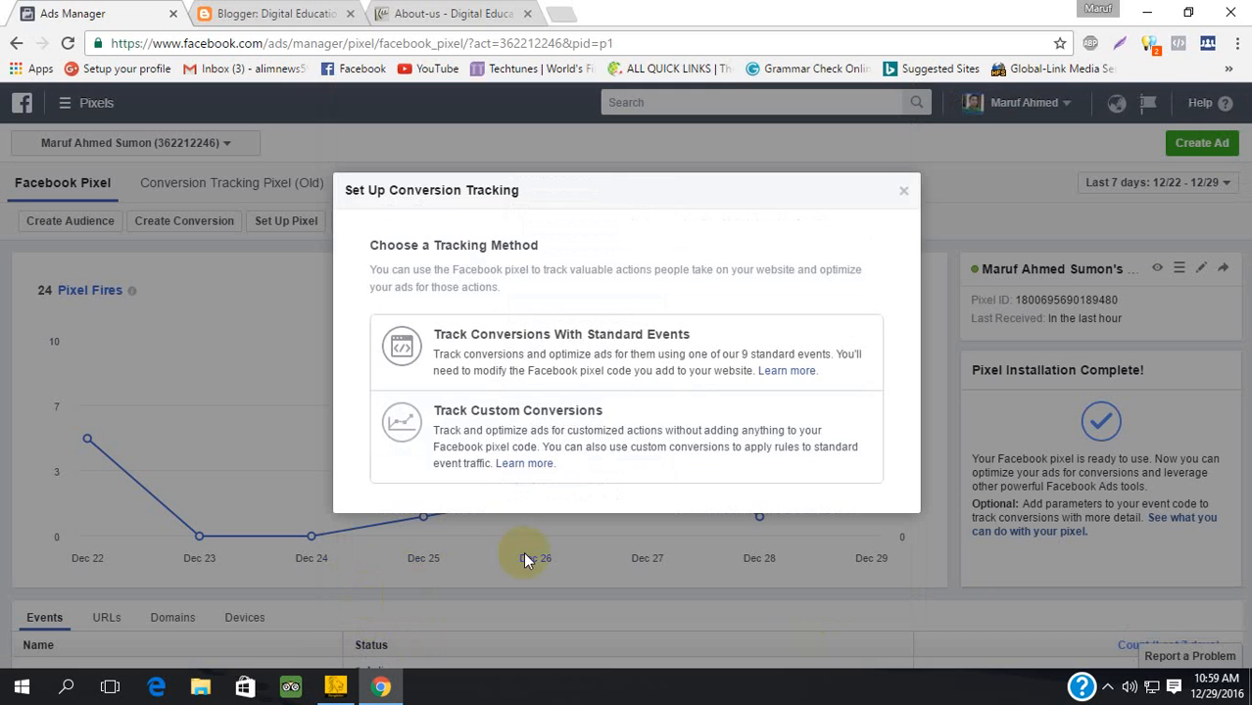
{"action": "left_click", "coordinate": [605, 446]}
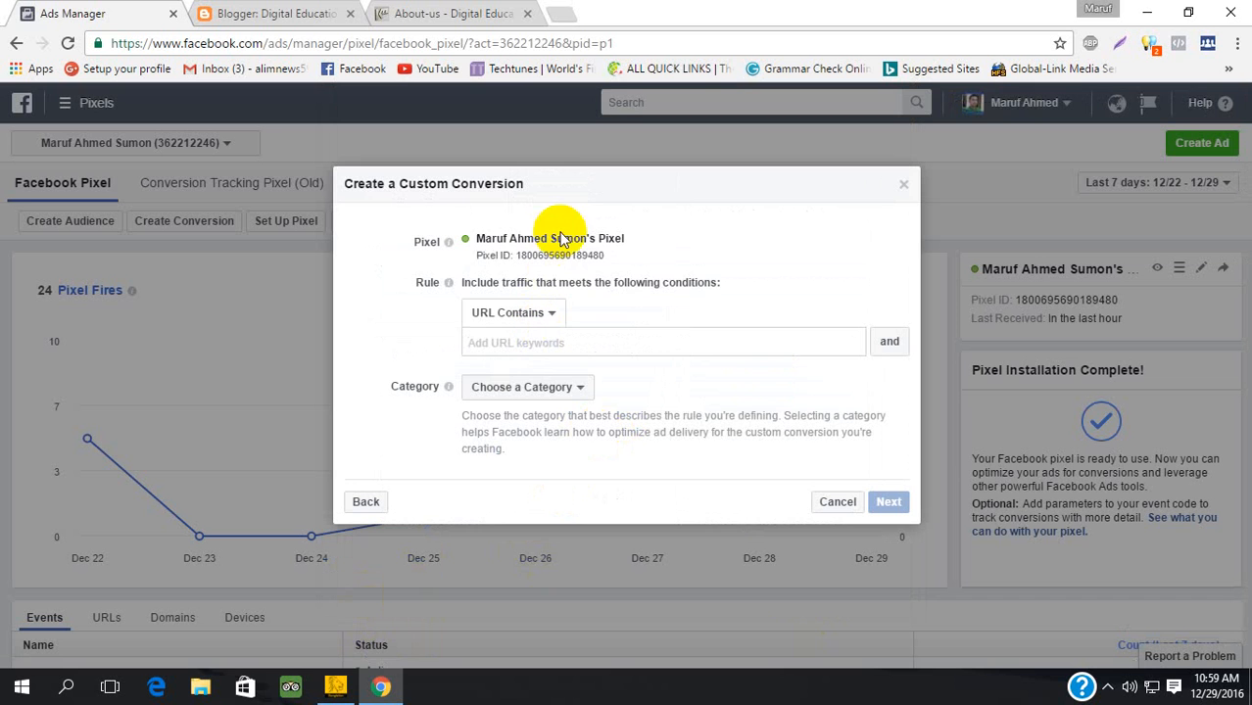
{"action": "left_click", "coordinate": [529, 313]}
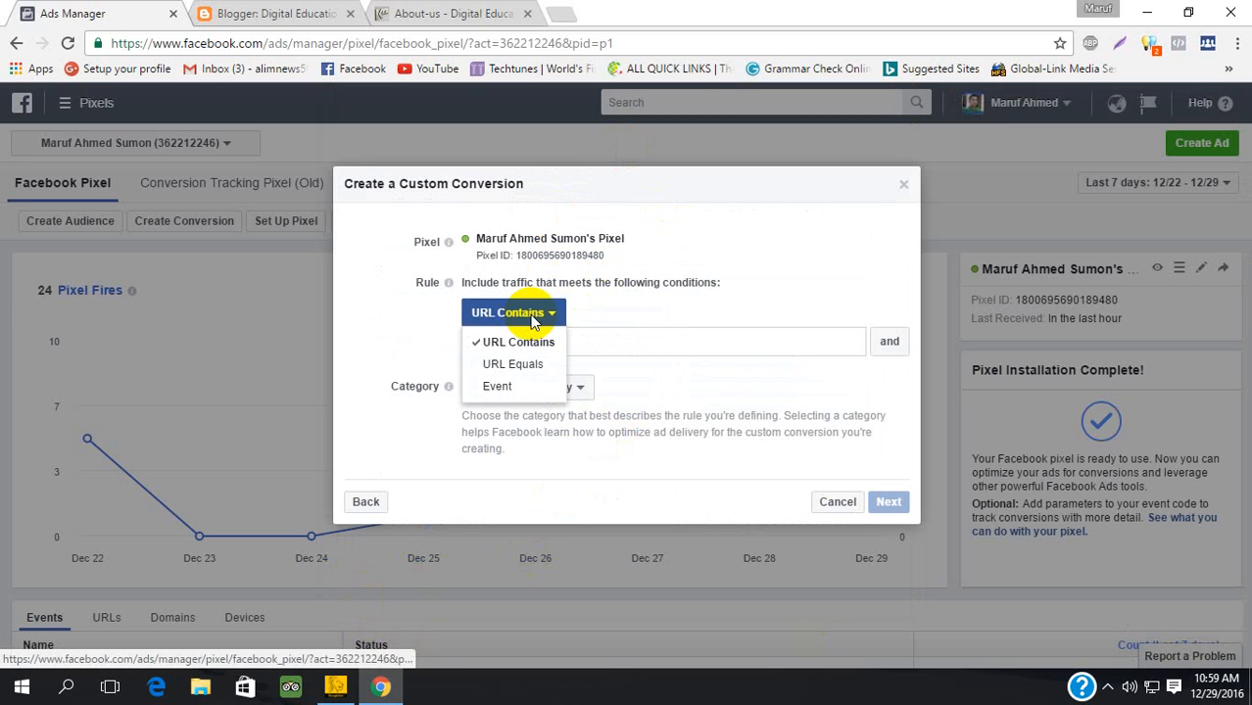
{"action": "left_click", "coordinate": [510, 365]}
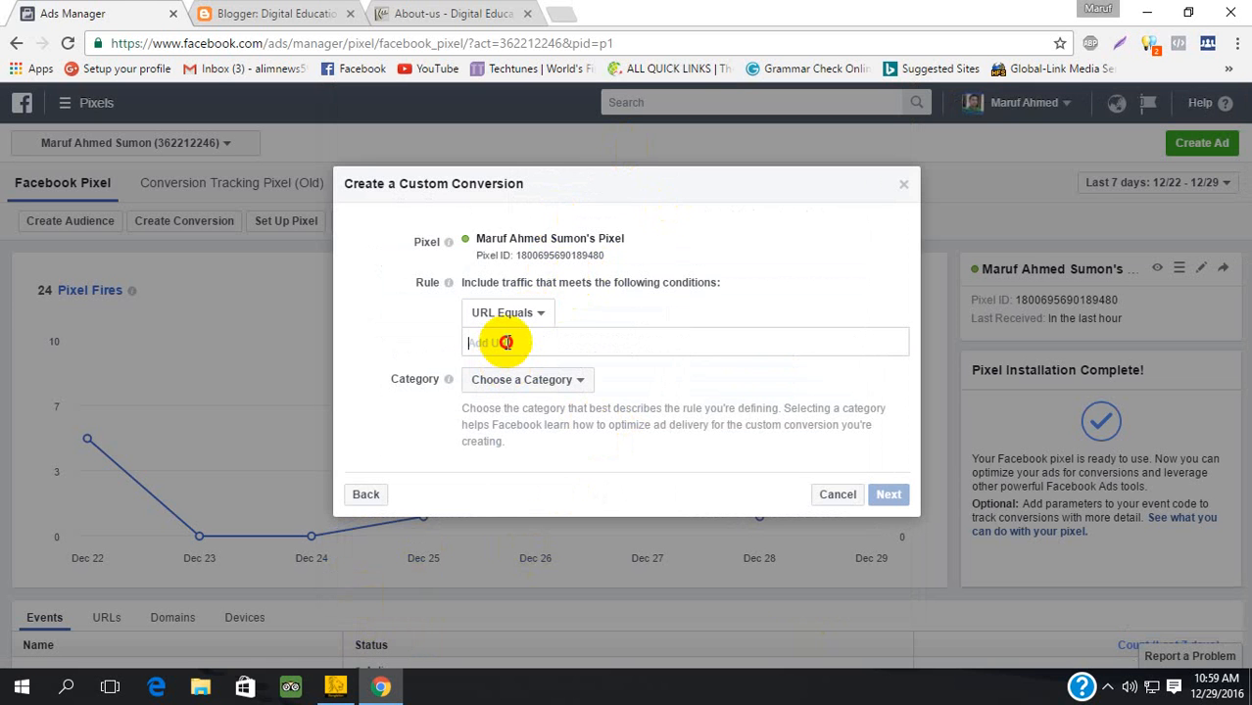
{"action": "left_click", "coordinate": [507, 342]}
{"action": "type", "text": "Facebook Pixel Code -->"}
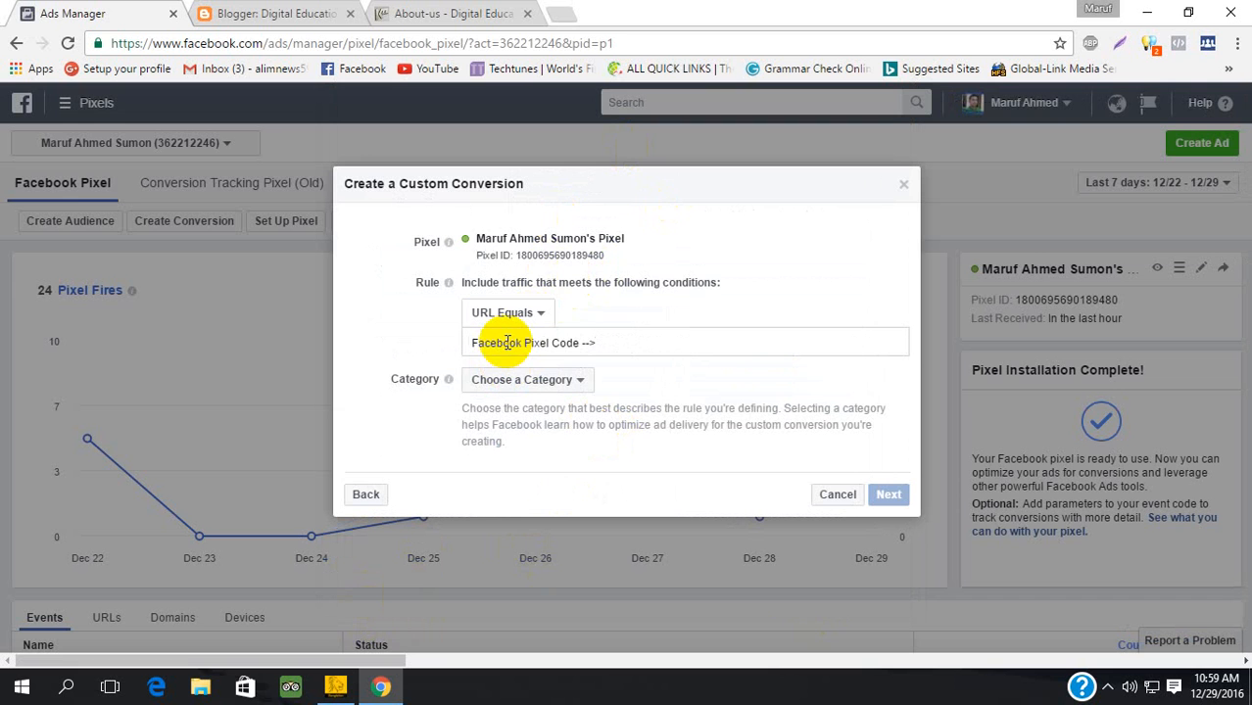
{"action": "key", "text": "BackSpace"}
{"action": "key", "text": "BackSpace"}
{"action": "key", "text": "BackSpace"}
{"action": "key", "text": "BackSpace"}
{"action": "key", "text": "BackSpace"}
{"action": "key", "text": "BackSpace"}
{"action": "key", "text": "BackSpace"}
{"action": "key", "text": "BackSpace"}
{"action": "key", "text": "BackSpace"}
{"action": "key", "text": "BackSpace"}
{"action": "key", "text": "BackSpace"}
{"action": "key", "text": "BackSpace"}
{"action": "key", "text": "BackSpace"}
{"action": "key", "text": "BackSpace"}
{"action": "key", "text": "BackSpace"}
{"action": "key", "text": "BackSpace"}
{"action": "key", "text": "BackSpace"}
{"action": "key", "text": "BackSpace"}
{"action": "key", "text": "BackSpace"}
{"action": "key", "text": "BackSpace"}
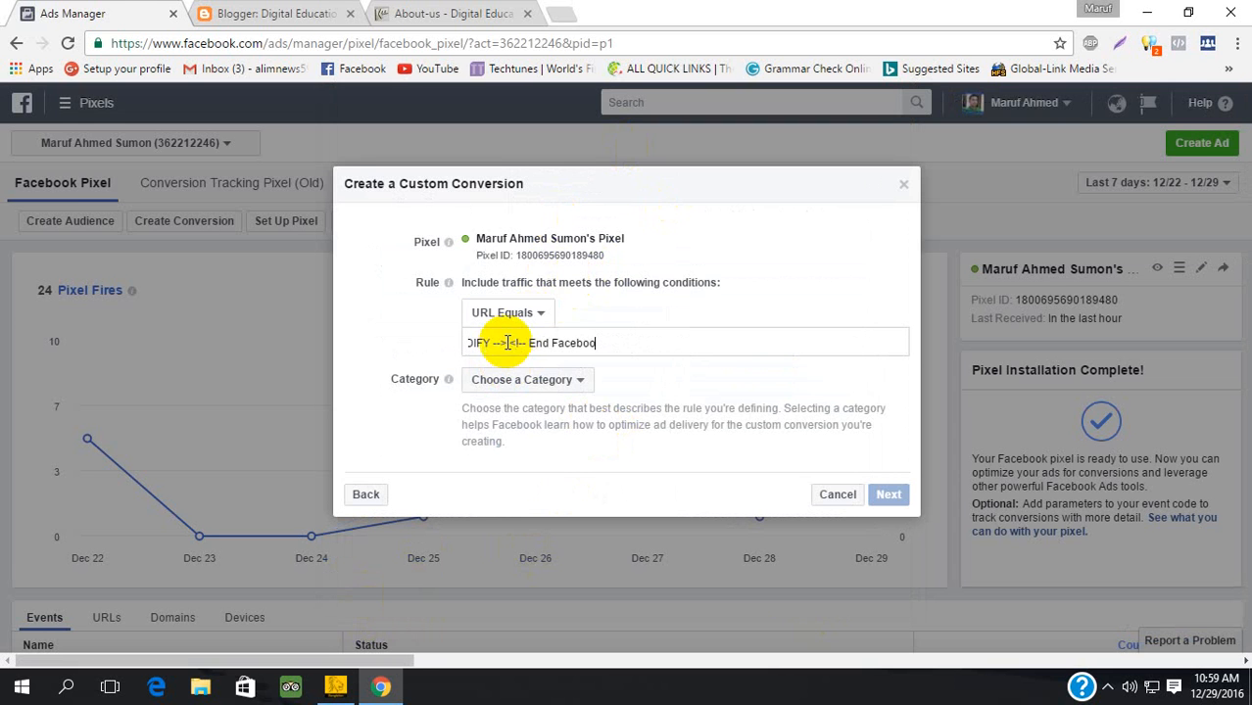
{"action": "key", "text": "BackSpace"}
{"action": "key", "text": "BackSpace"}
{"action": "key", "text": "BackSpace"}
{"action": "key", "text": "BackSpace"}
{"action": "key", "text": "BackSpace"}
{"action": "key", "text": "BackSpace"}
{"action": "key", "text": "BackSpace"}
{"action": "key", "text": "BackSpace"}
{"action": "key", "text": "BackSpace"}
{"action": "key", "text": "BackSpace"}
{"action": "key", "text": "BackSpace"}
{"action": "key", "text": "BackSpace"}
{"action": "key", "text": "BackSpace"}
{"action": "key", "text": "BackSpace"}
{"action": "key", "text": "BackSpace"}
{"action": "key", "text": "BackSpace"}
{"action": "key", "text": "ctrl+a"}
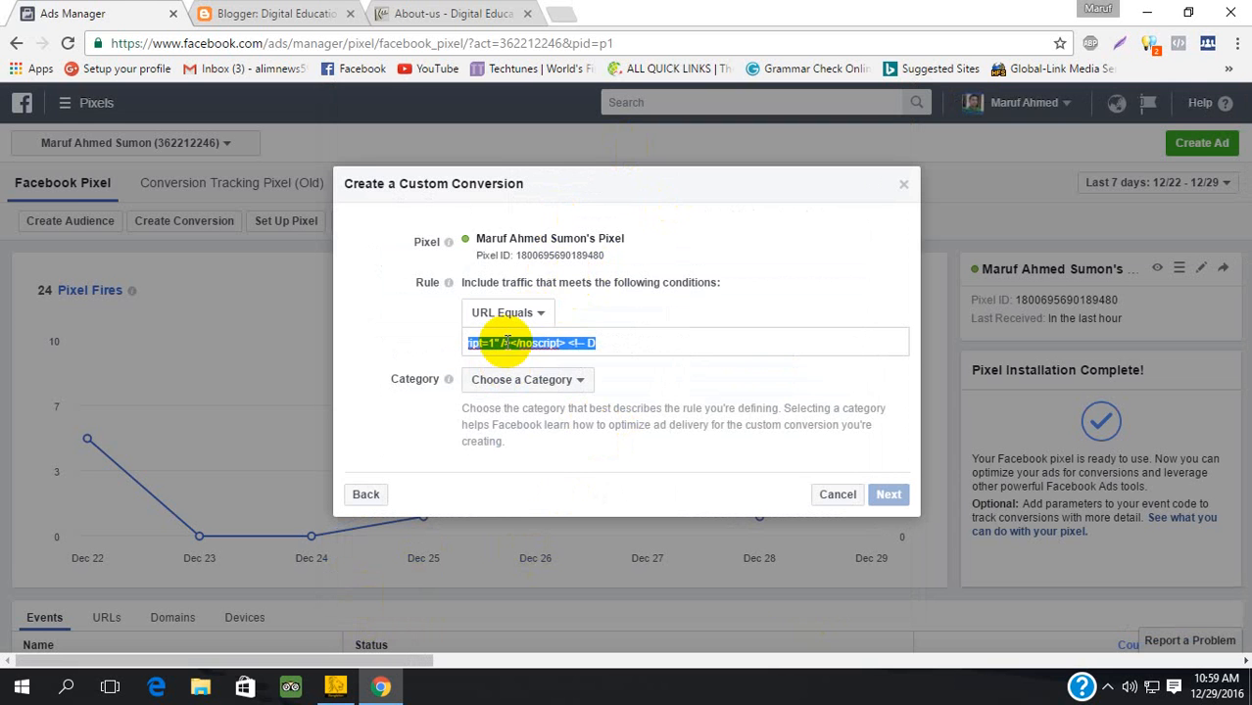
{"action": "key", "text": "BackSpace"}
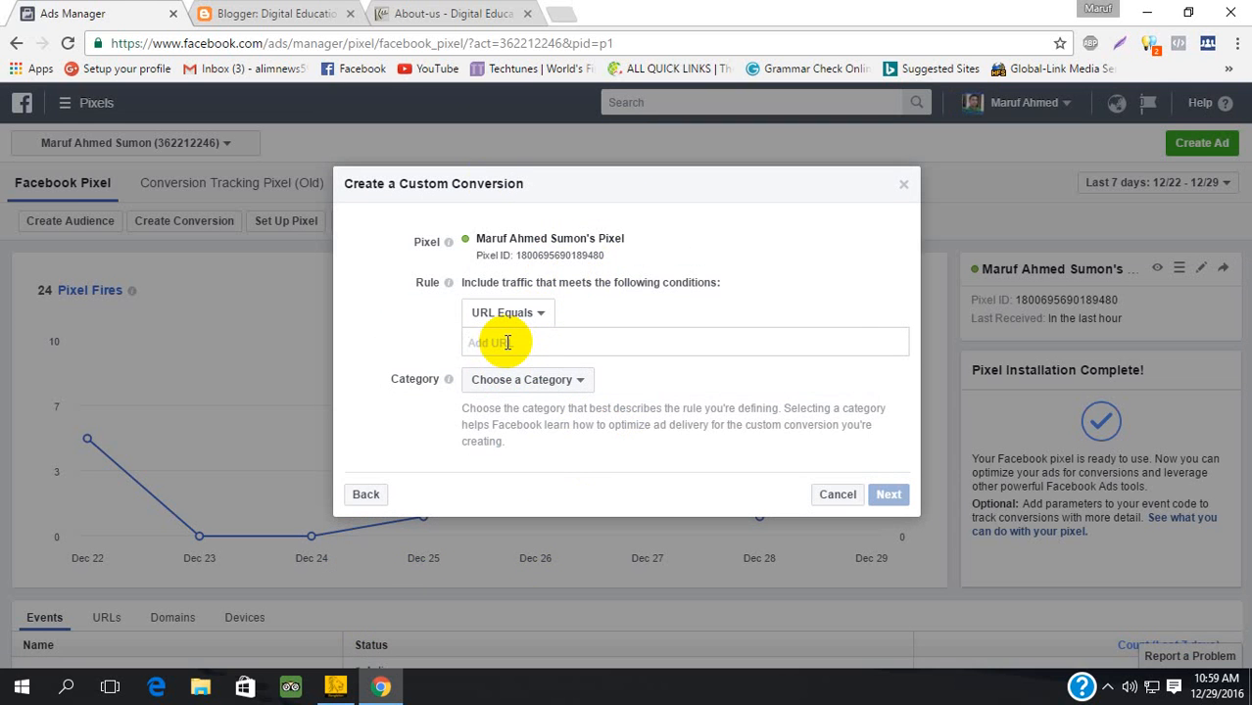
{"action": "left_click", "coordinate": [451, 14]}
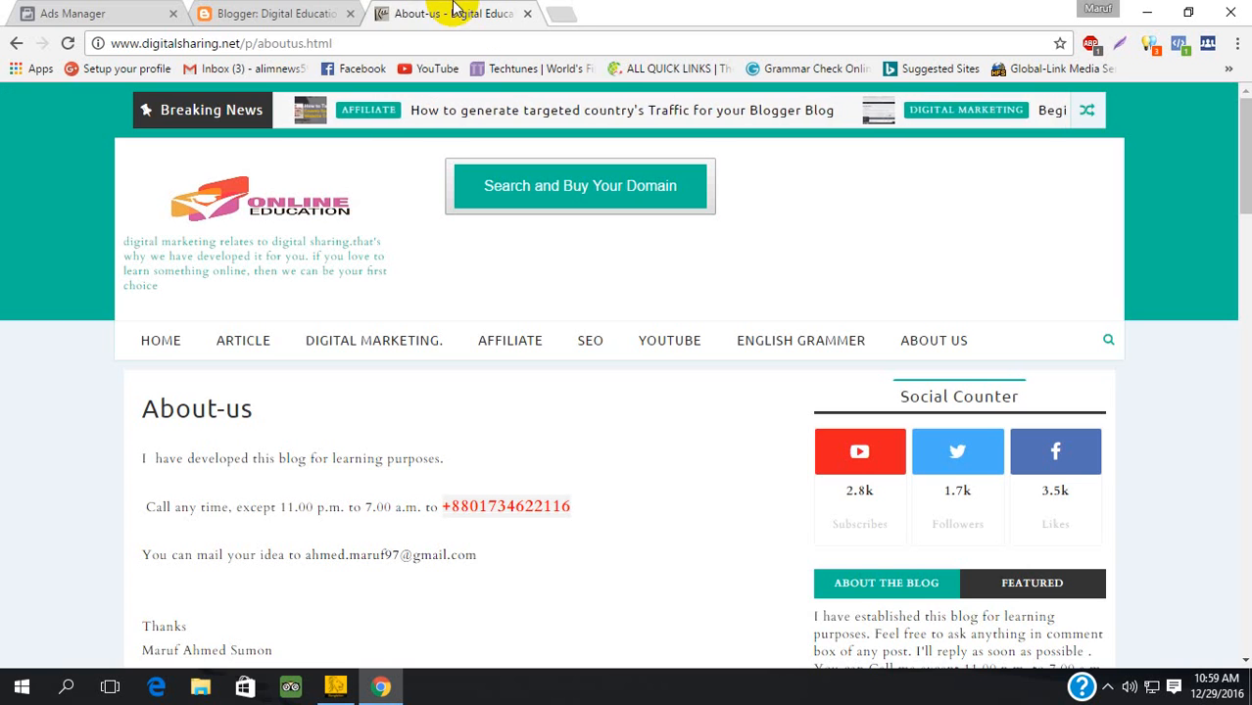
{"action": "left_click", "coordinate": [287, 44]}
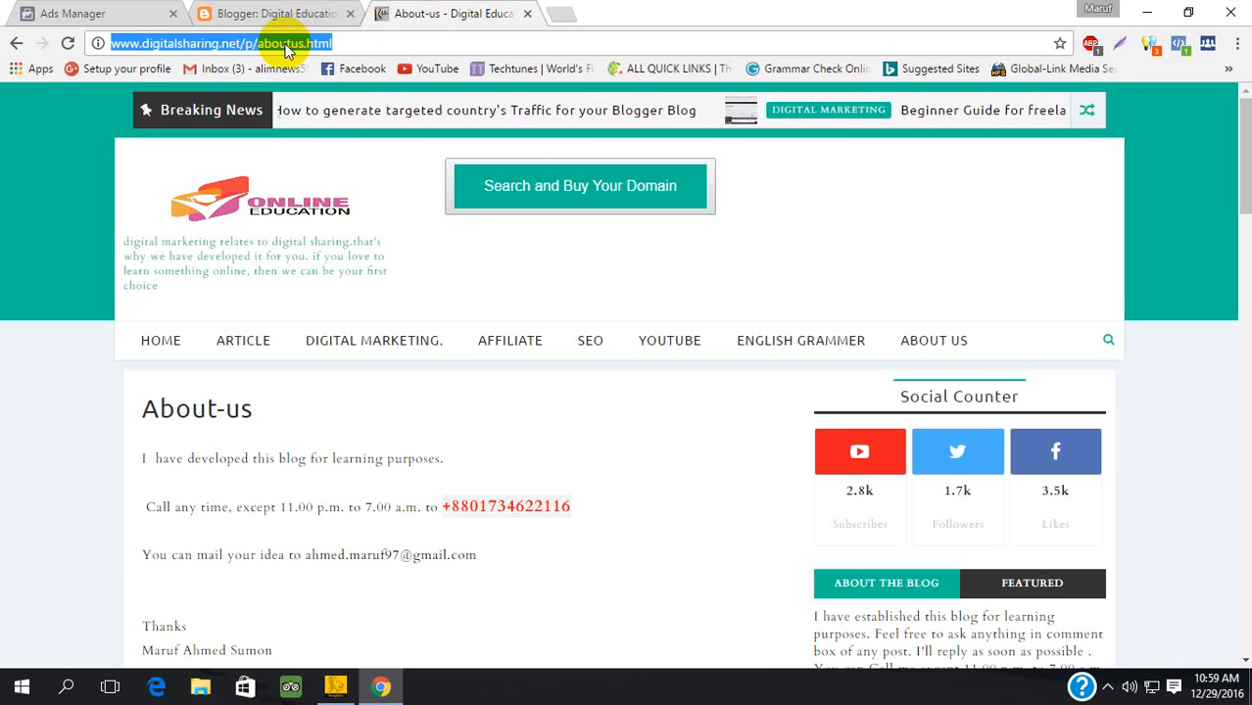
{"action": "left_click", "coordinate": [97, 12]}
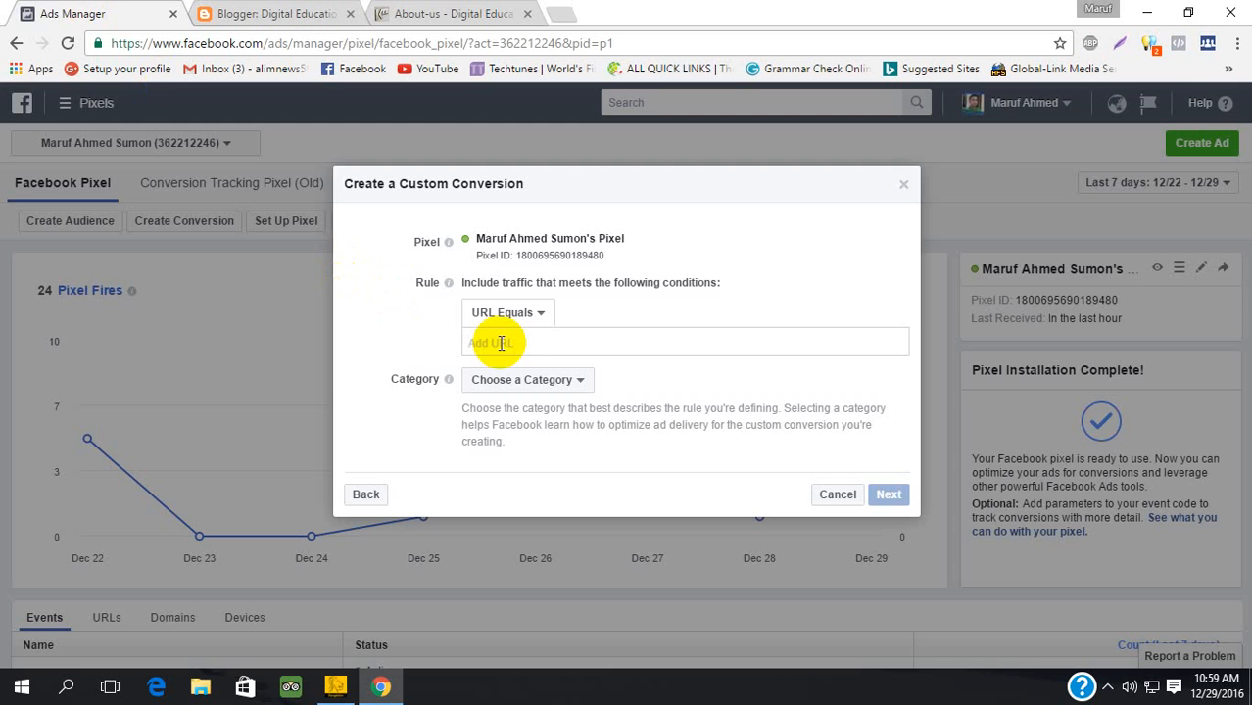
{"action": "key", "text": "ctrl+v"}
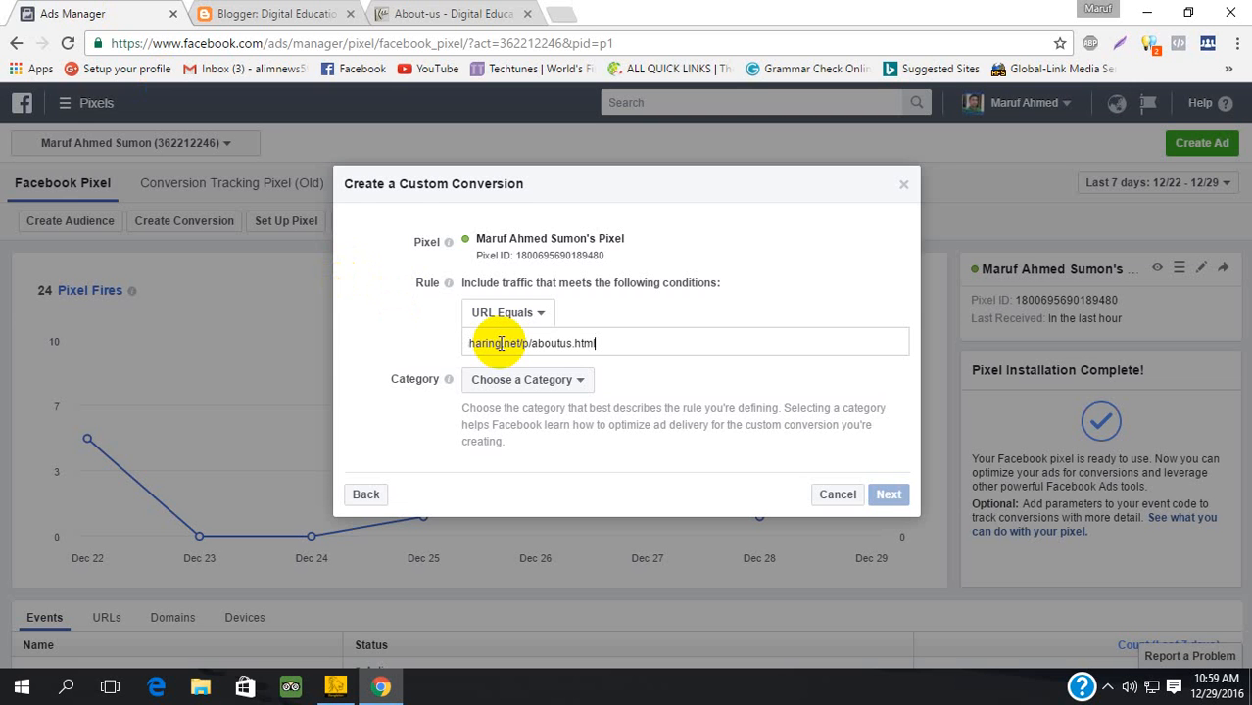
{"action": "key", "text": "Home"}
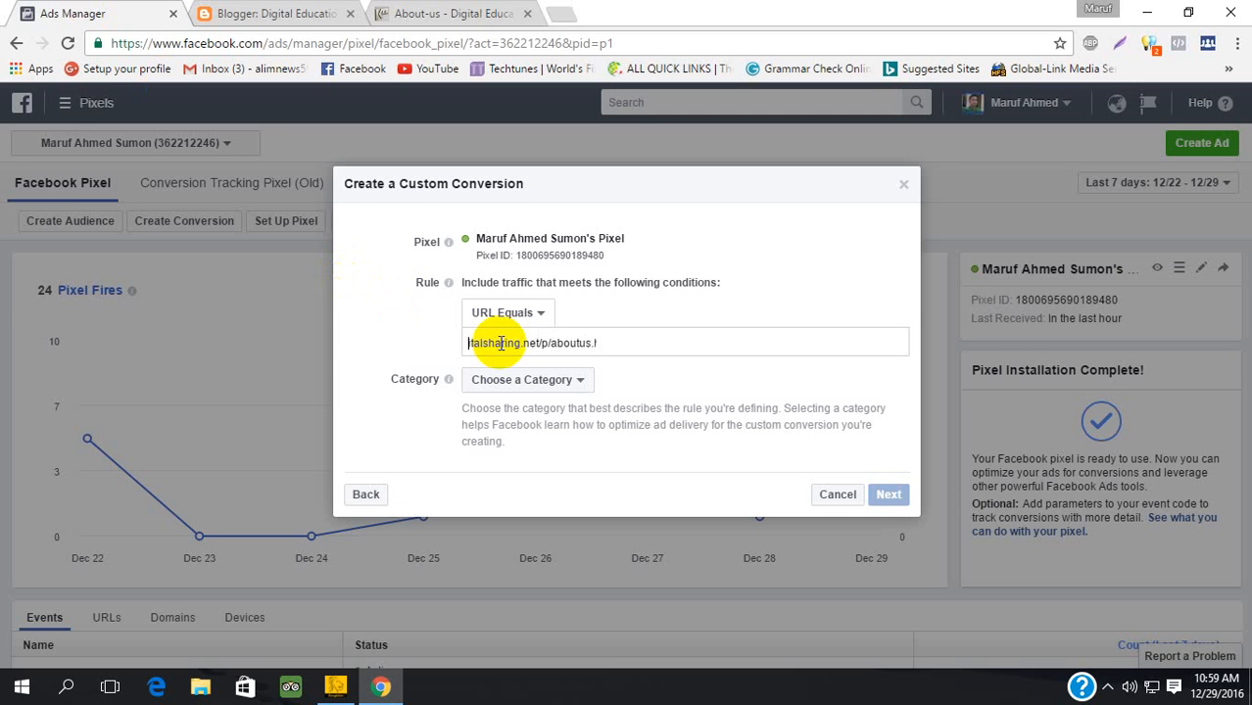
Step: Set the custom conversion's category to Other and continue to its naming page
{"action": "left_click", "coordinate": [572, 382]}
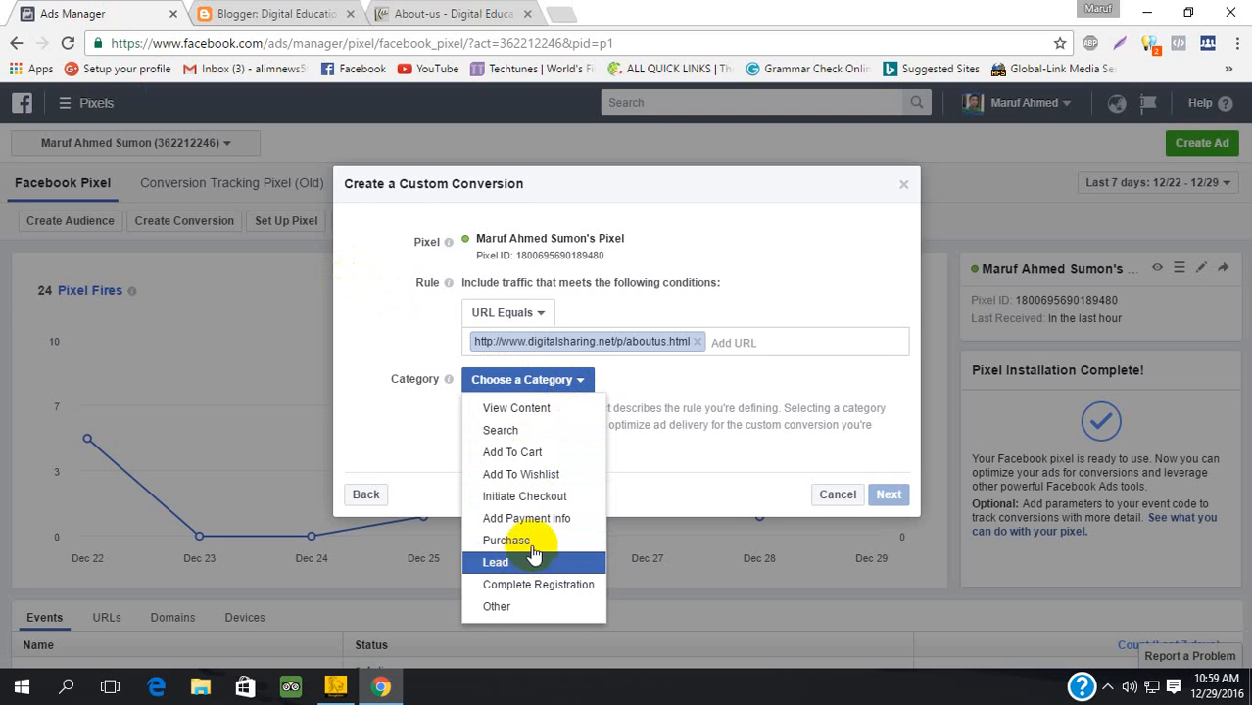
{"action": "left_click", "coordinate": [527, 603]}
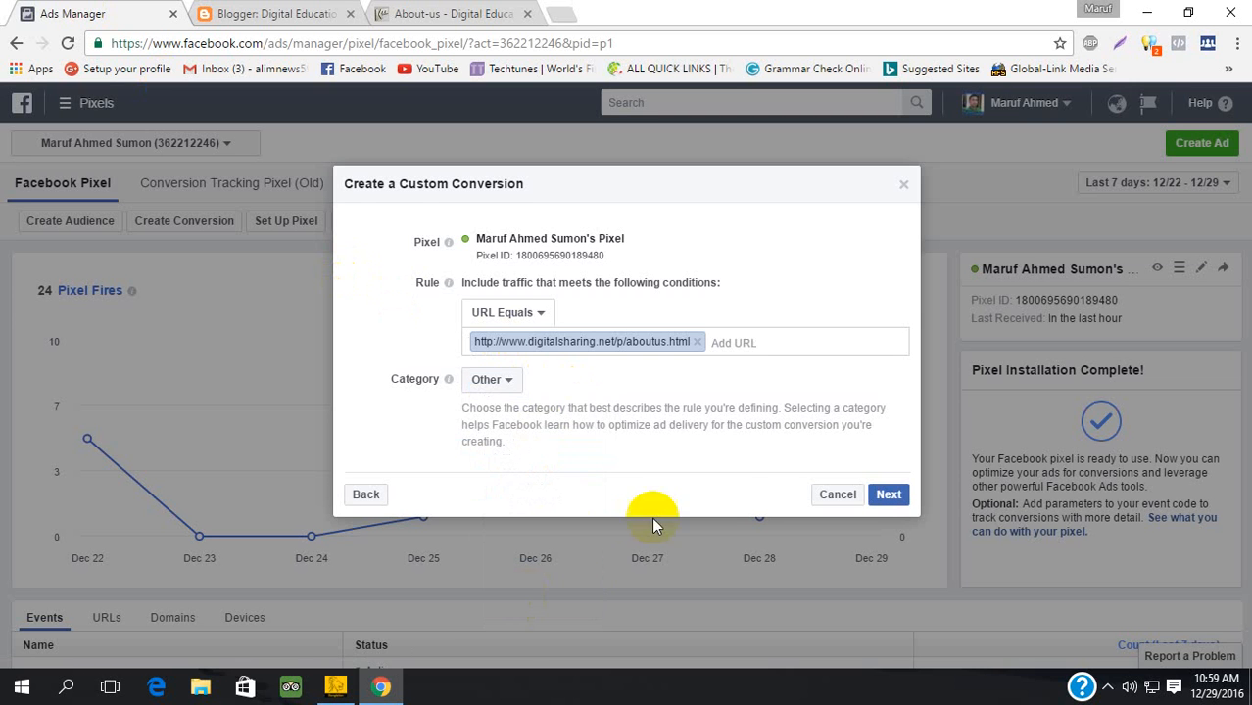
{"action": "left_click", "coordinate": [886, 493]}
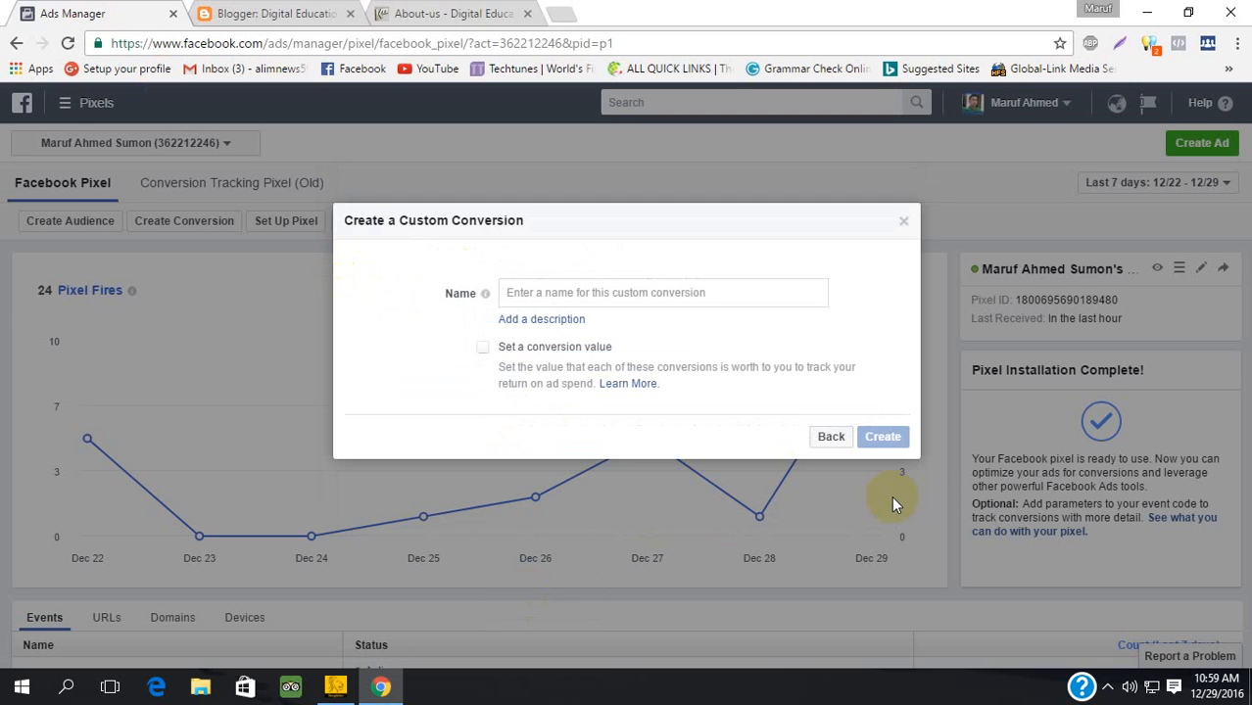
Step: Name the custom conversion "About Us", create it and close the confirmation
{"action": "left_click", "coordinate": [549, 298]}
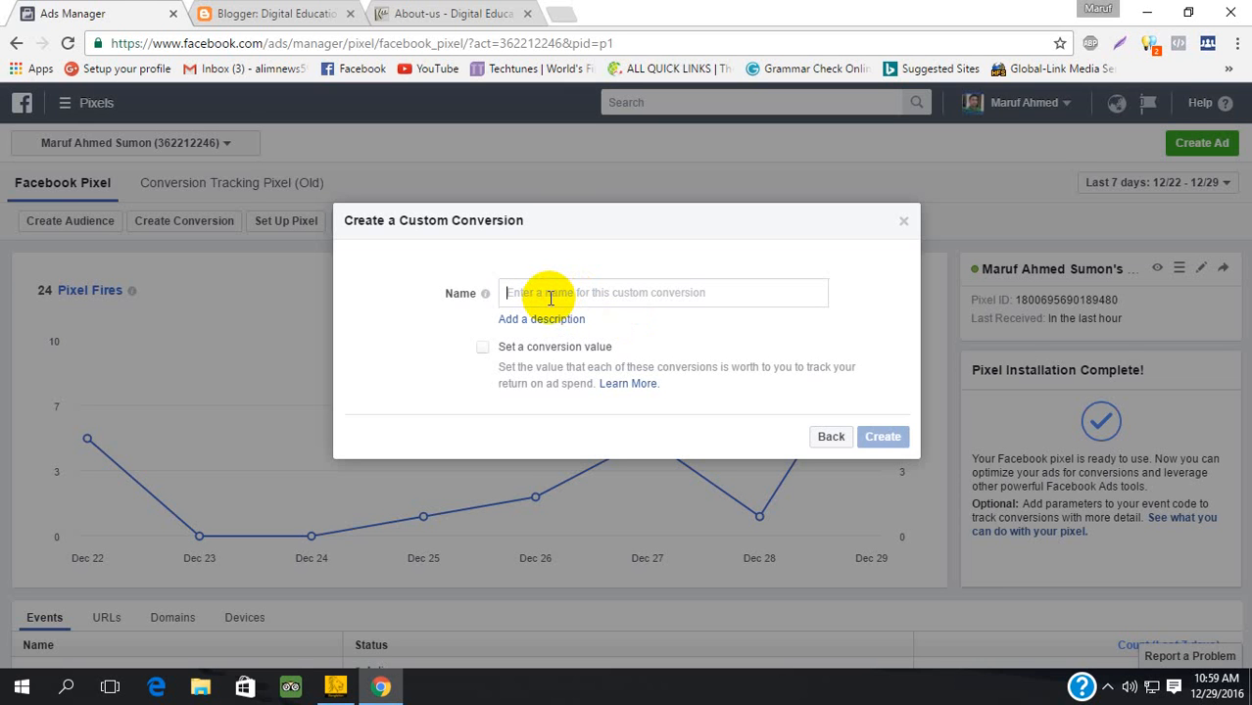
{"action": "type", "text": "About"}
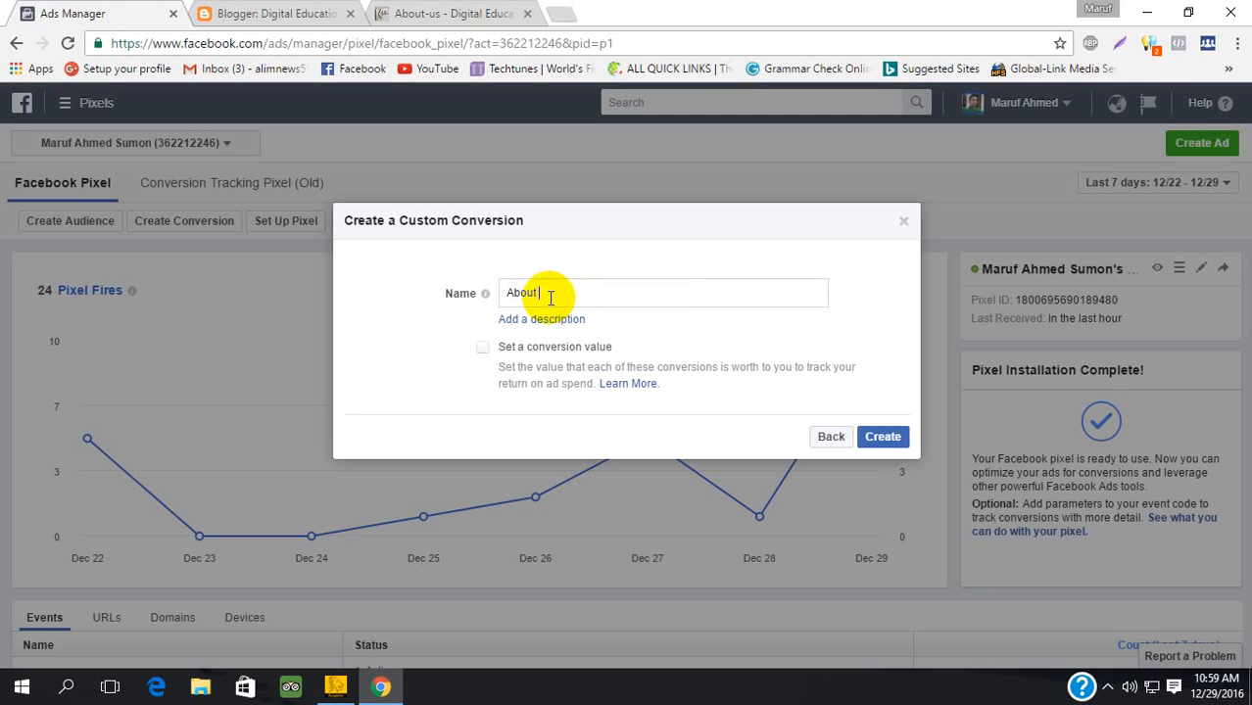
{"action": "type", "text": " Us"}
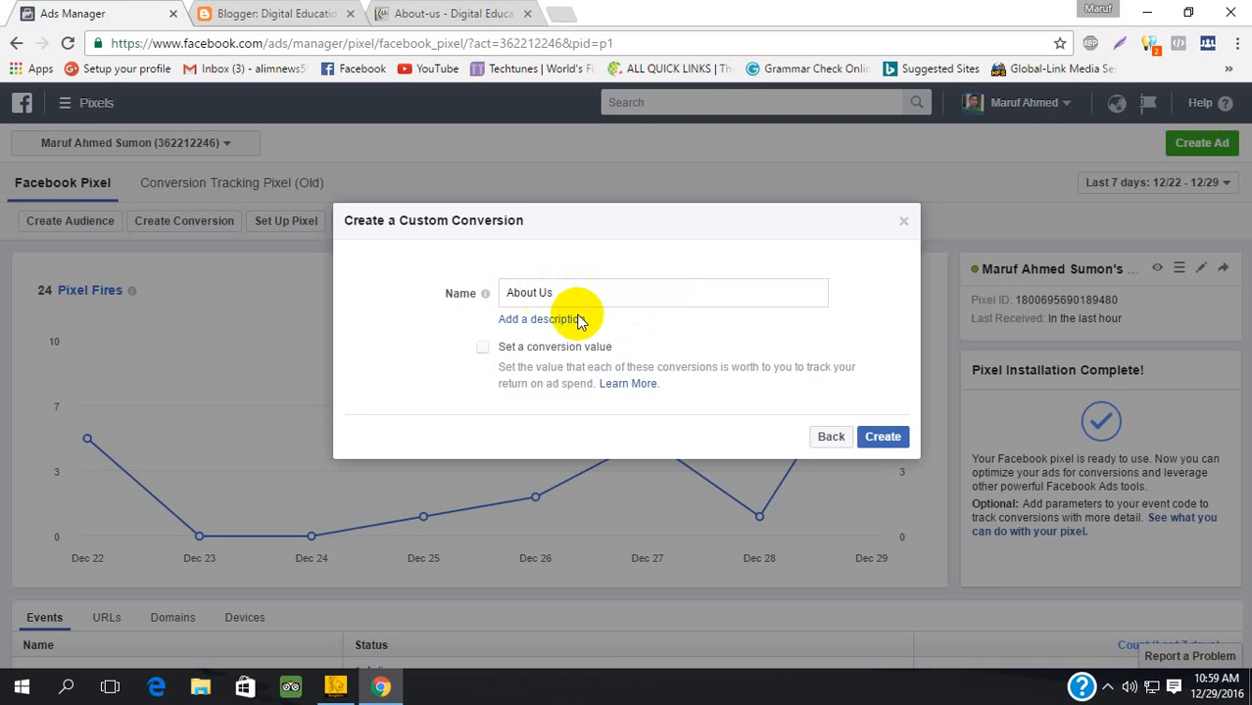
{"action": "left_click", "coordinate": [882, 438]}
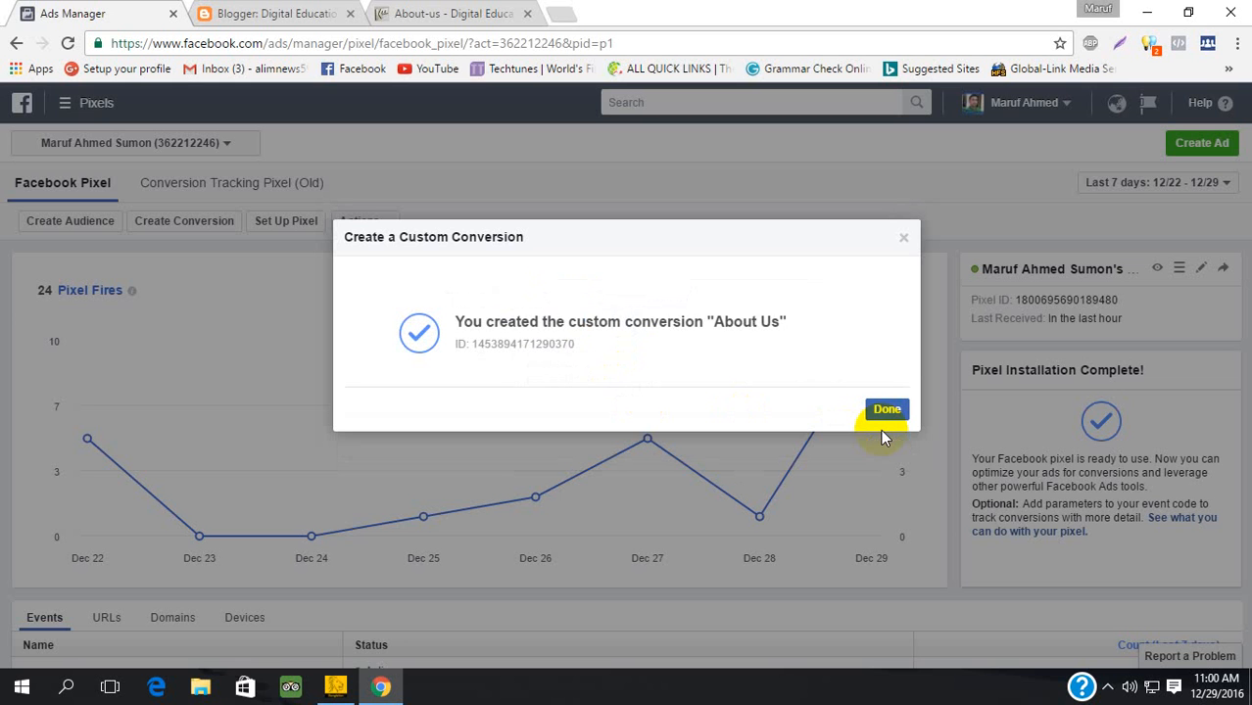
{"action": "left_click", "coordinate": [884, 409]}
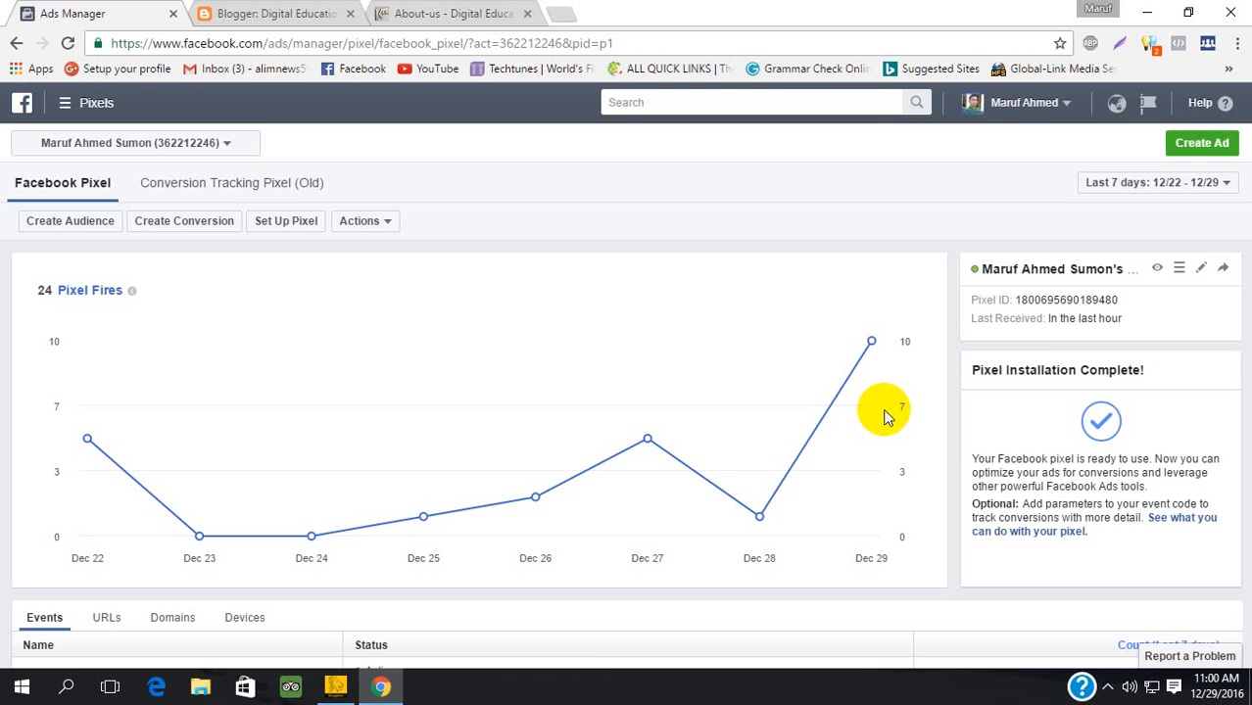
Step: View the pixel's installation instructions and advance past the base code to the event code section
{"action": "left_click", "coordinate": [1156, 268]}
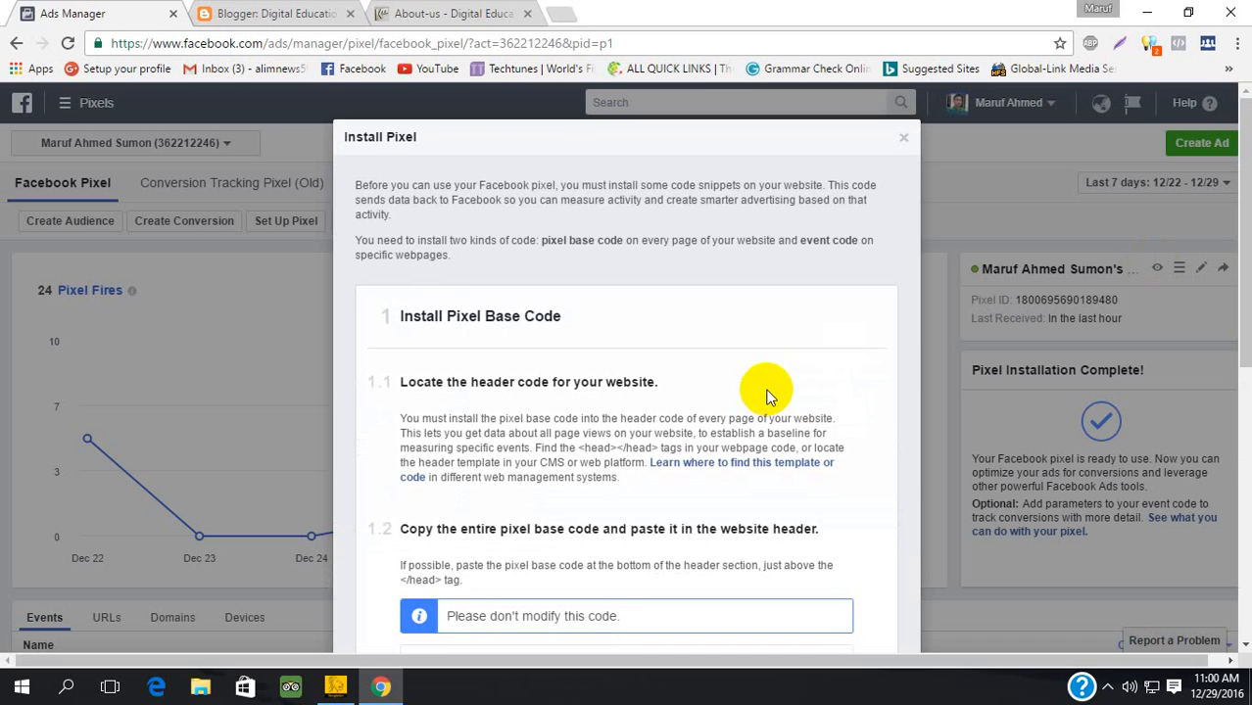
{"action": "scroll", "coordinate": [811, 426], "scroll_direction": "down", "scroll_amount": 5}
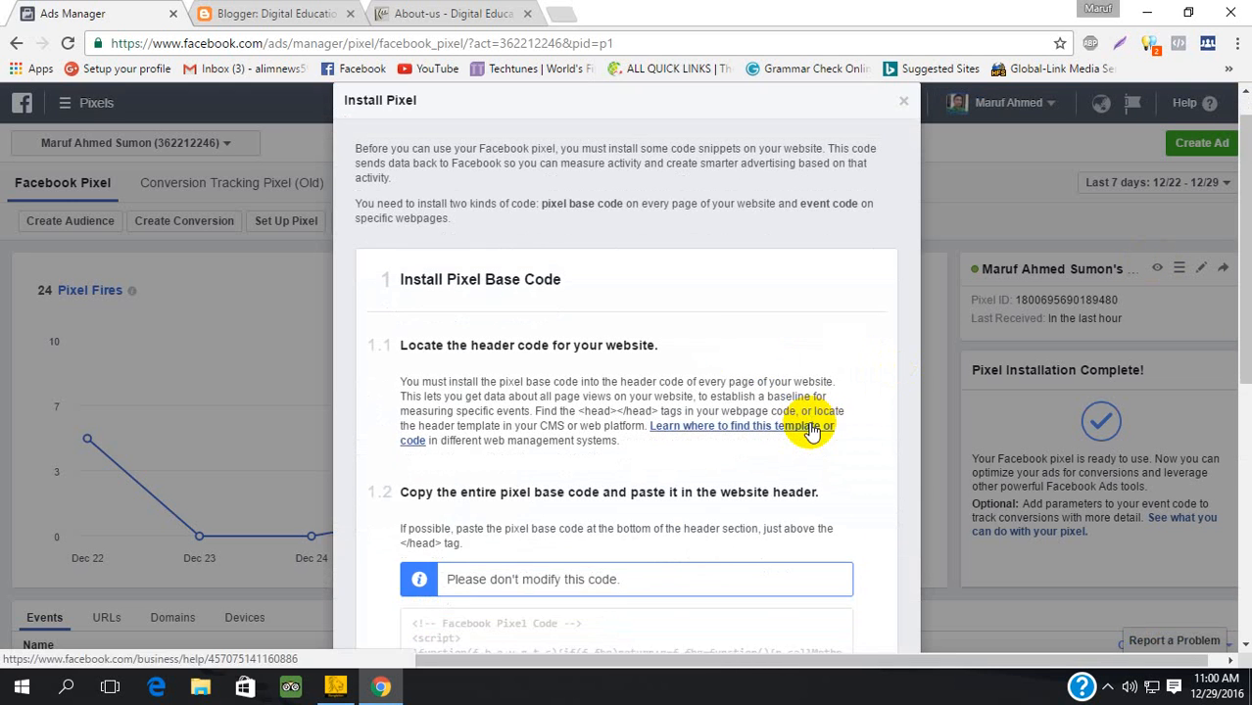
{"action": "scroll", "coordinate": [811, 426], "scroll_direction": "down", "scroll_amount": 1}
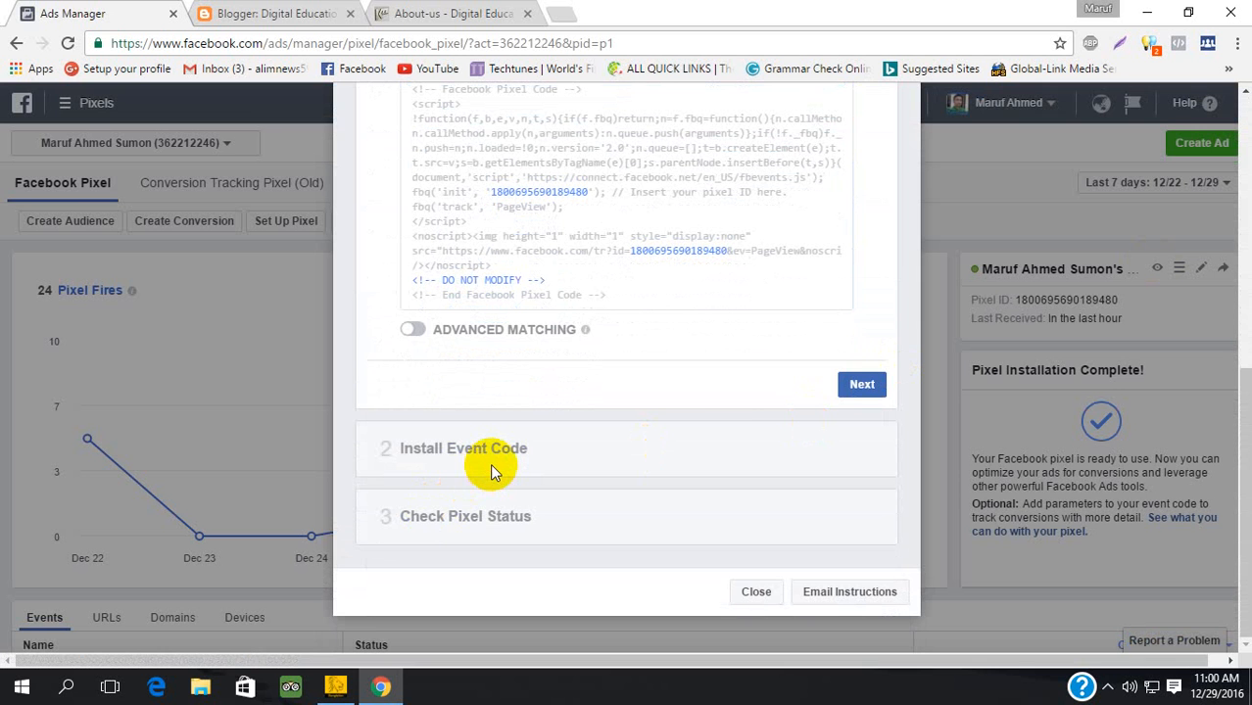
{"action": "left_click", "coordinate": [861, 383]}
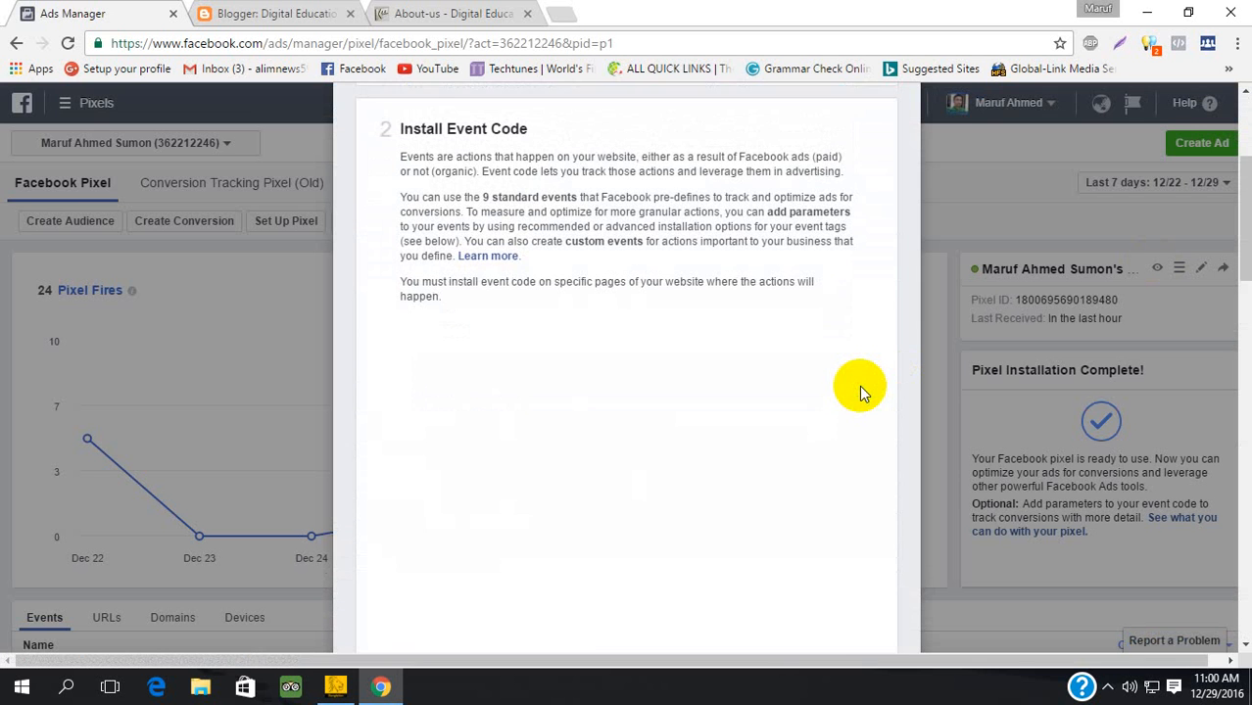
{"action": "scroll", "coordinate": [859, 385], "scroll_direction": "down", "scroll_amount": 3}
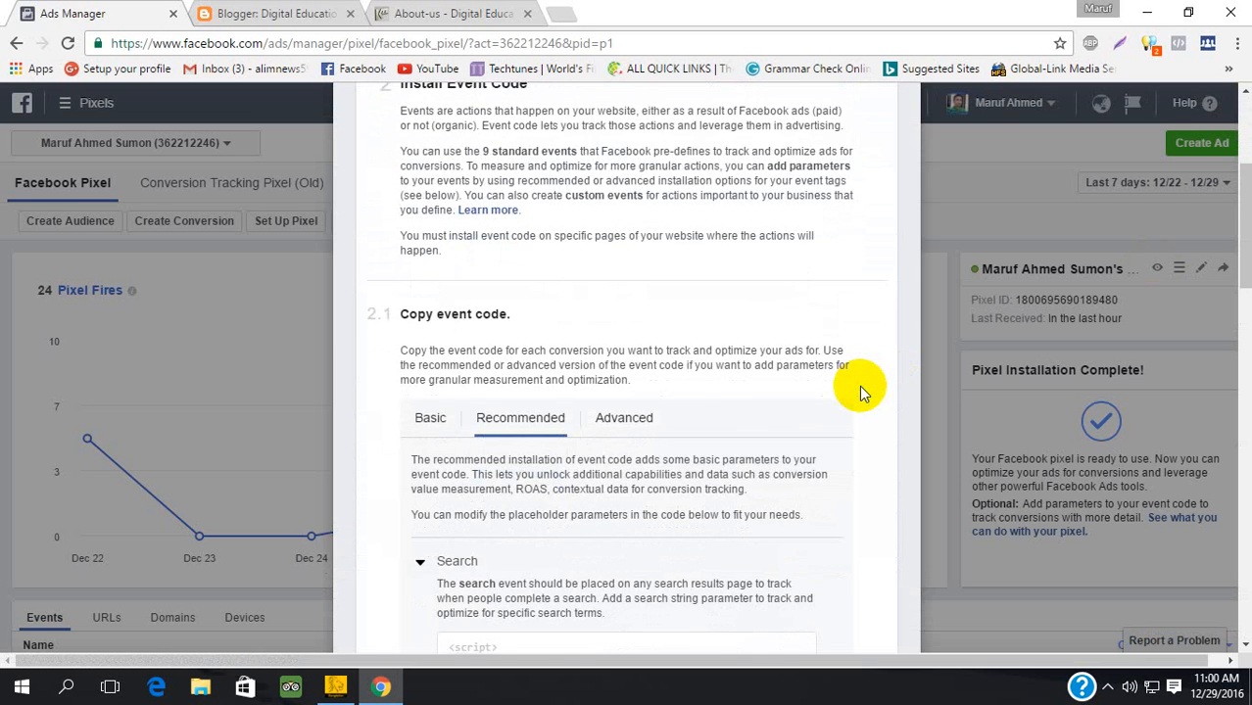
Step: Expand the Custom Event entry in the recommended event code list and examine its code snippet
{"action": "scroll", "coordinate": [859, 385], "scroll_direction": "down", "scroll_amount": 3}
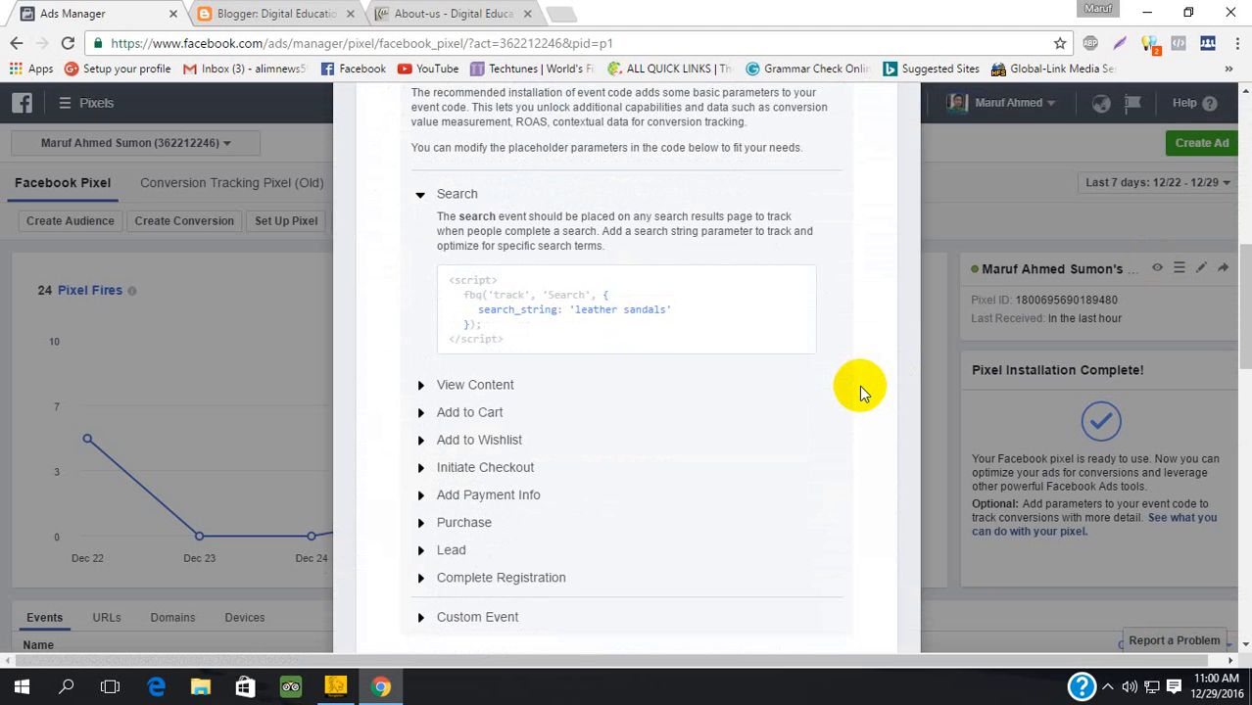
{"action": "scroll", "coordinate": [859, 385], "scroll_direction": "down", "scroll_amount": 2}
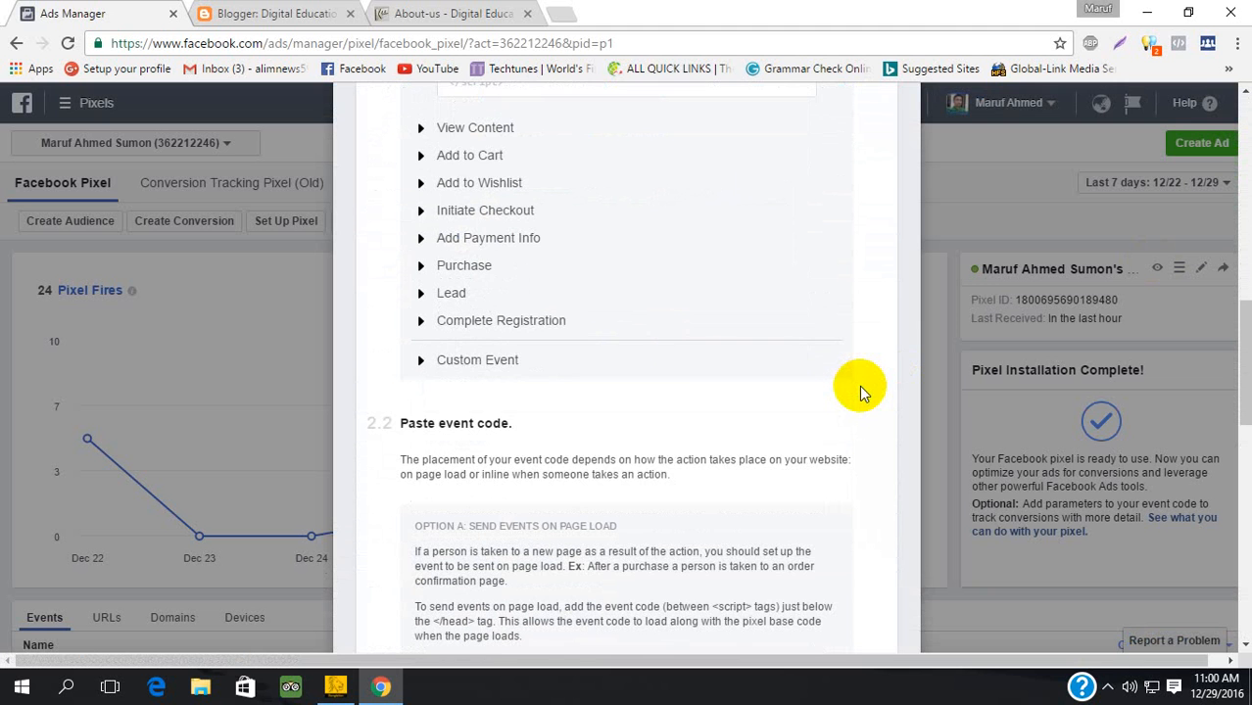
{"action": "left_click", "coordinate": [517, 370]}
{"action": "scroll", "coordinate": [516, 370], "scroll_direction": "down", "scroll_amount": 2}
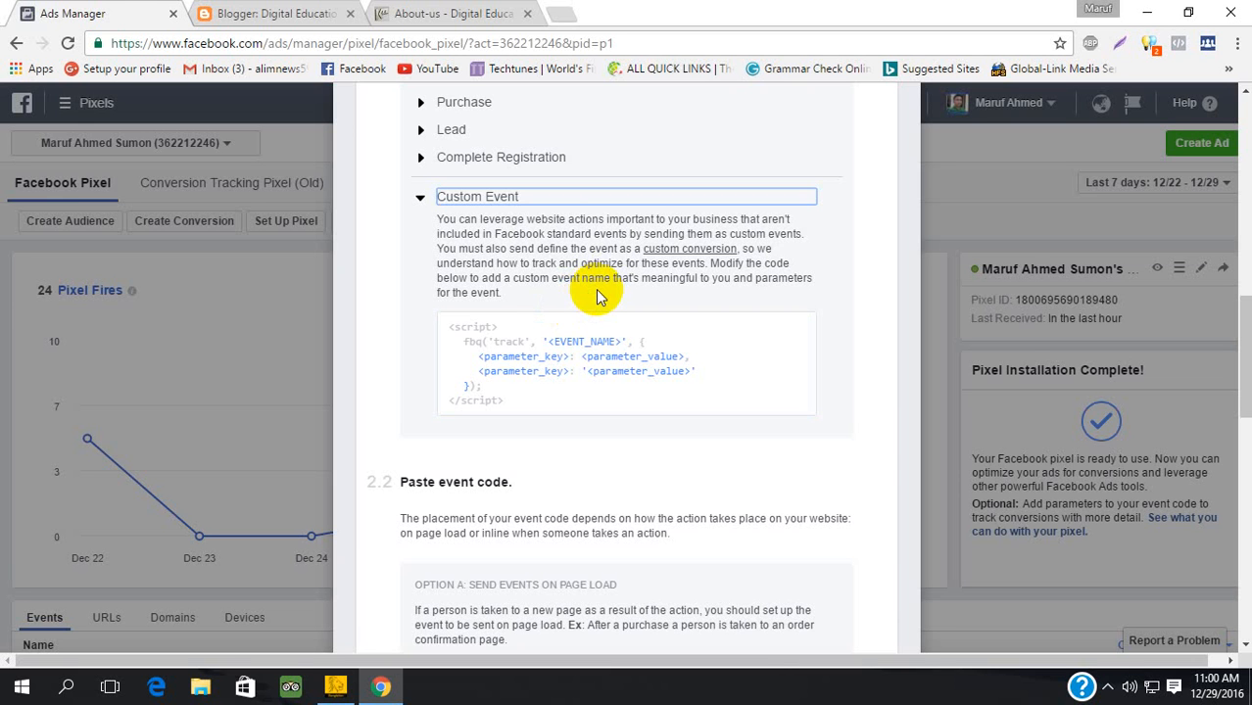
{"action": "mouse_move", "coordinate": [577, 327]}
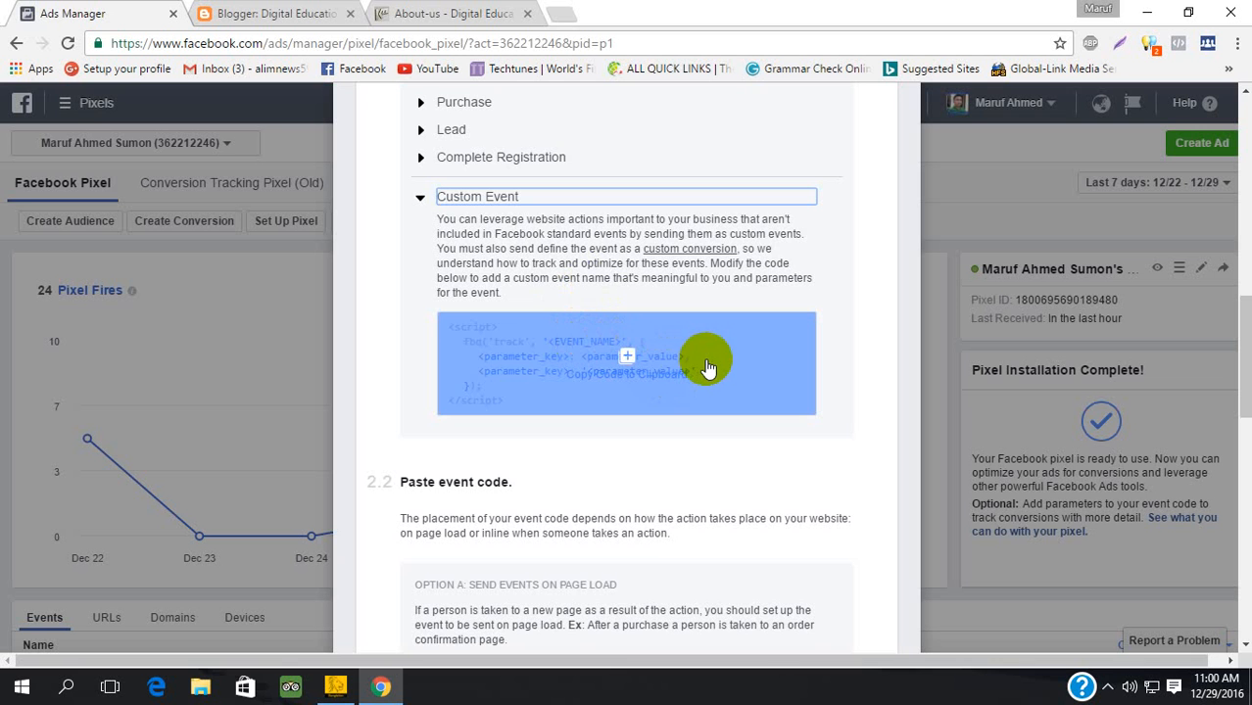
Step: Review the event code introduction and switch the event code to the Basic version
{"action": "scroll", "coordinate": [707, 367], "scroll_direction": "up", "scroll_amount": 7}
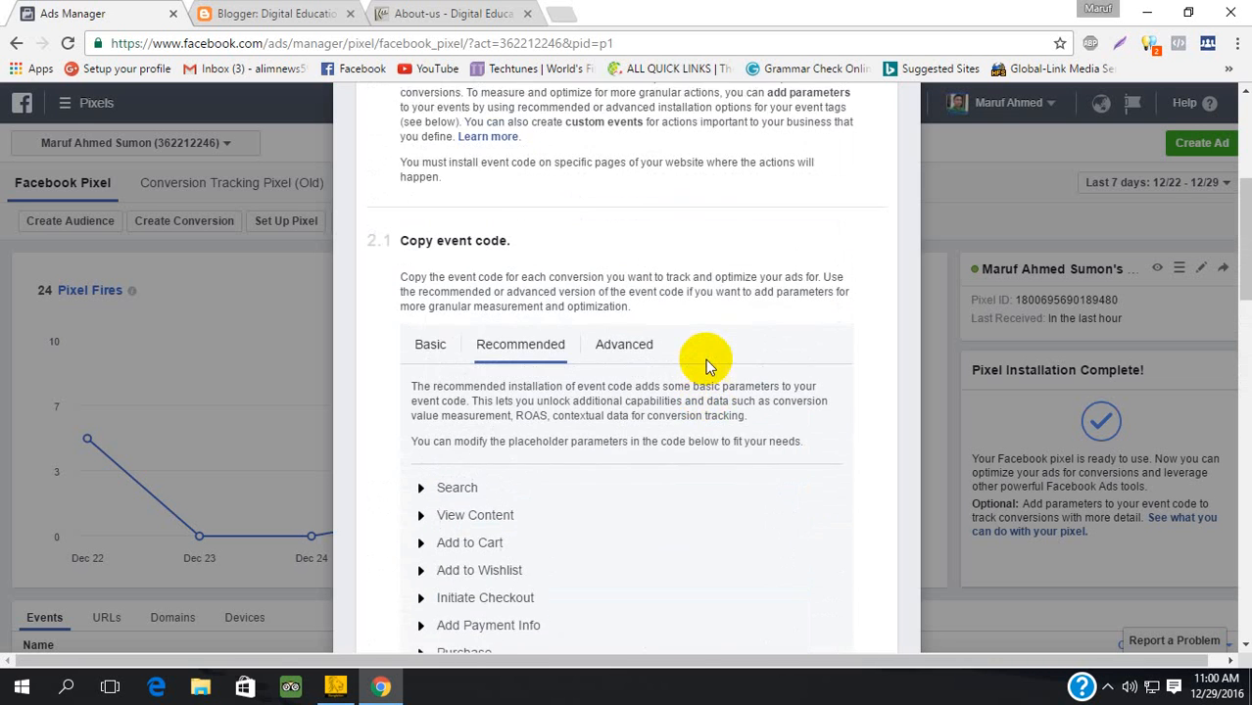
{"action": "scroll", "coordinate": [707, 366], "scroll_direction": "up", "scroll_amount": 1}
{"action": "scroll", "coordinate": [705, 358], "scroll_direction": "down", "scroll_amount": 1}
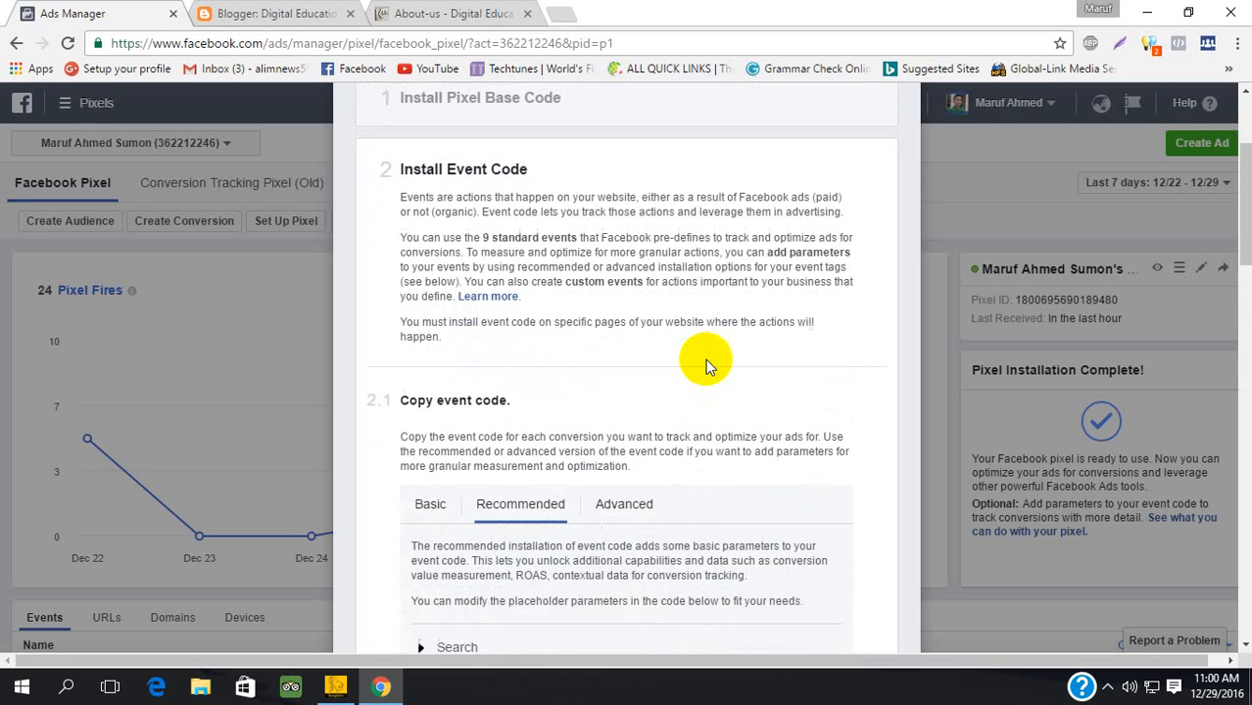
{"action": "scroll", "coordinate": [705, 359], "scroll_direction": "up", "scroll_amount": 2}
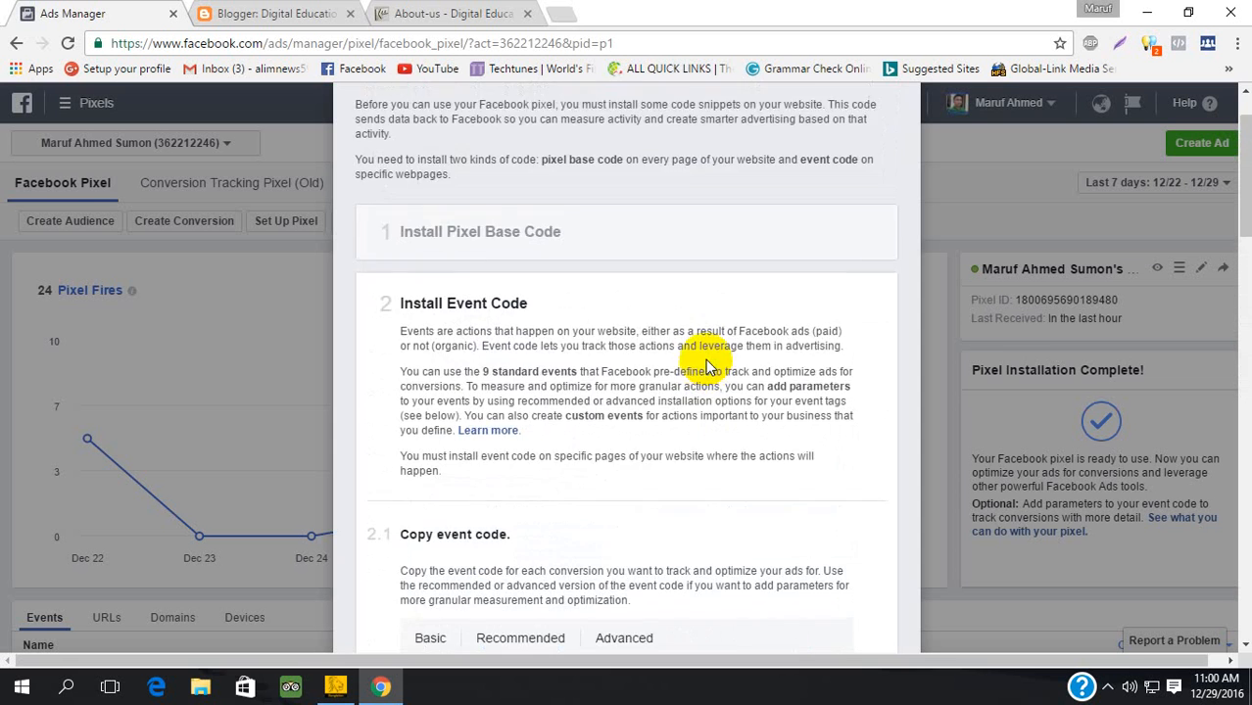
{"action": "scroll", "coordinate": [706, 358], "scroll_direction": "down", "scroll_amount": 4}
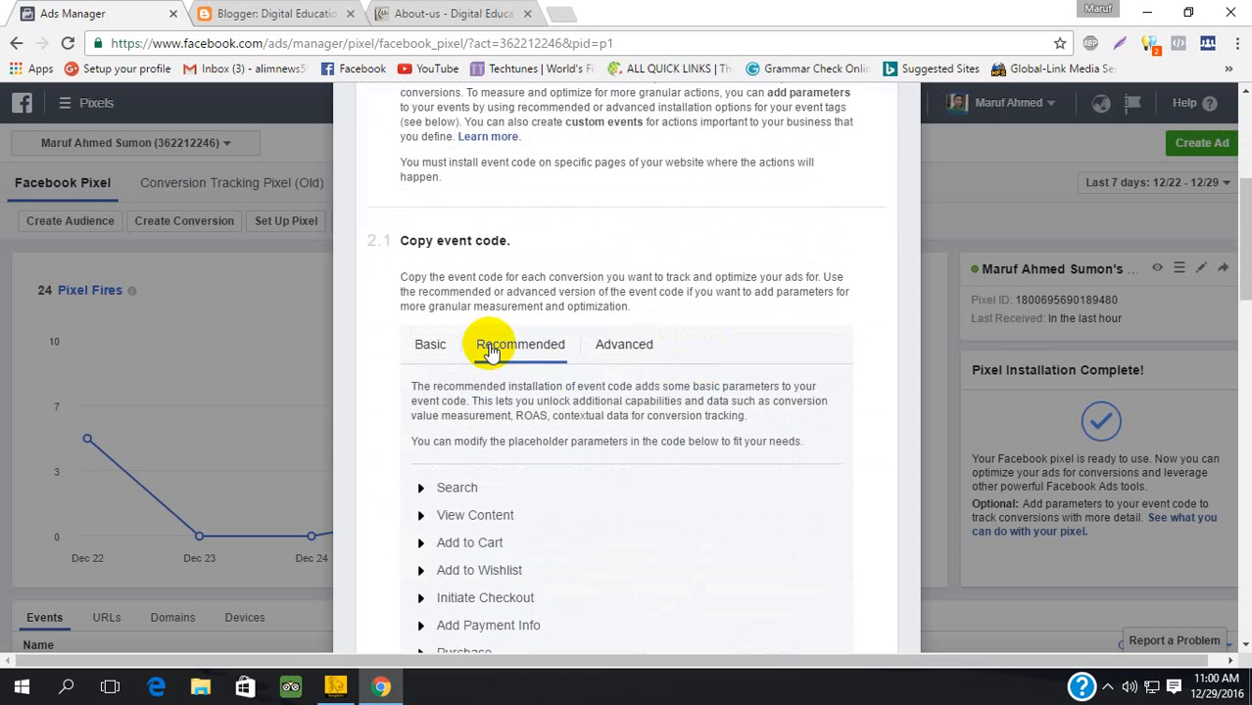
{"action": "left_click", "coordinate": [428, 344]}
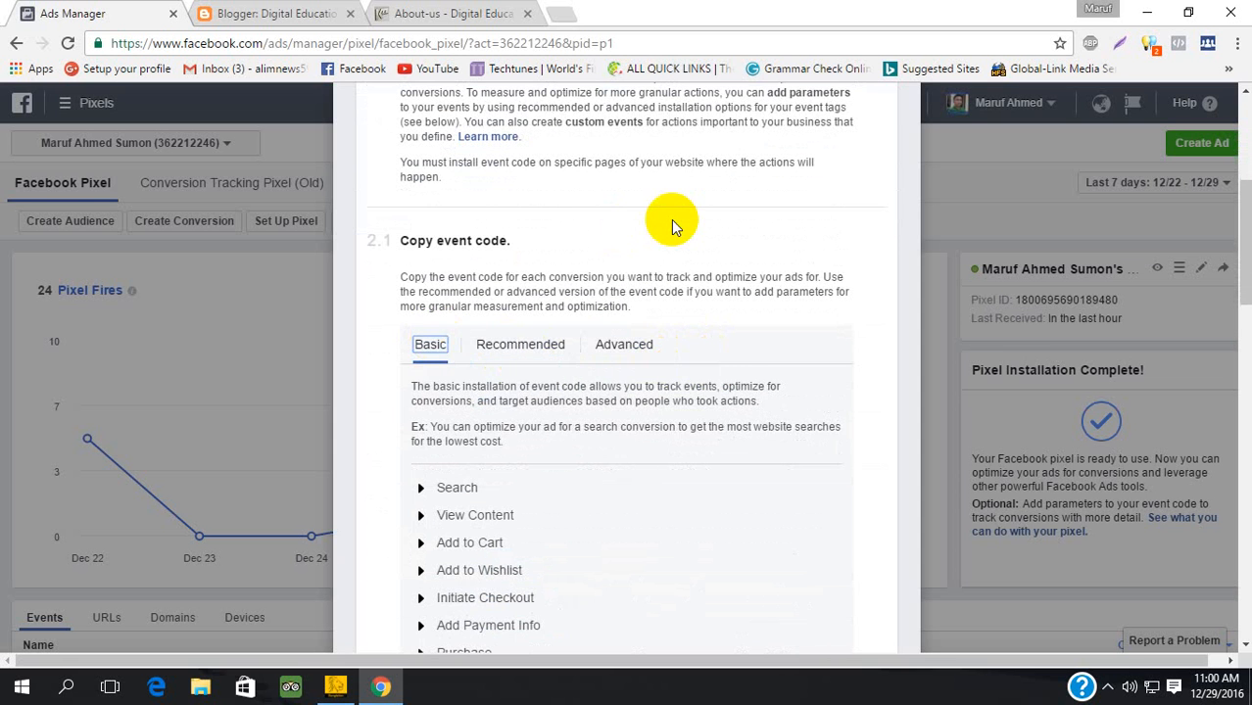
Step: Read the event code instructions, covering code placement for page-load events and inline actions
{"action": "scroll", "coordinate": [671, 219], "scroll_direction": "up", "scroll_amount": 5}
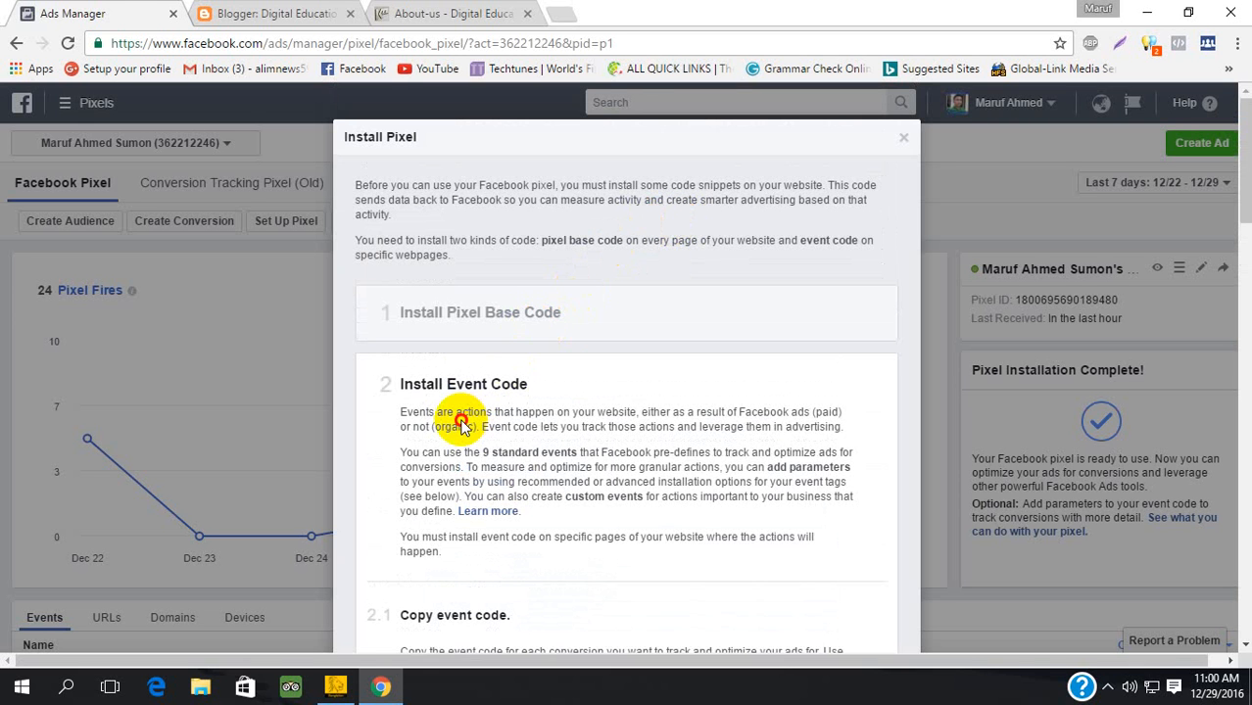
{"action": "scroll", "coordinate": [538, 337], "scroll_direction": "down", "scroll_amount": 15}
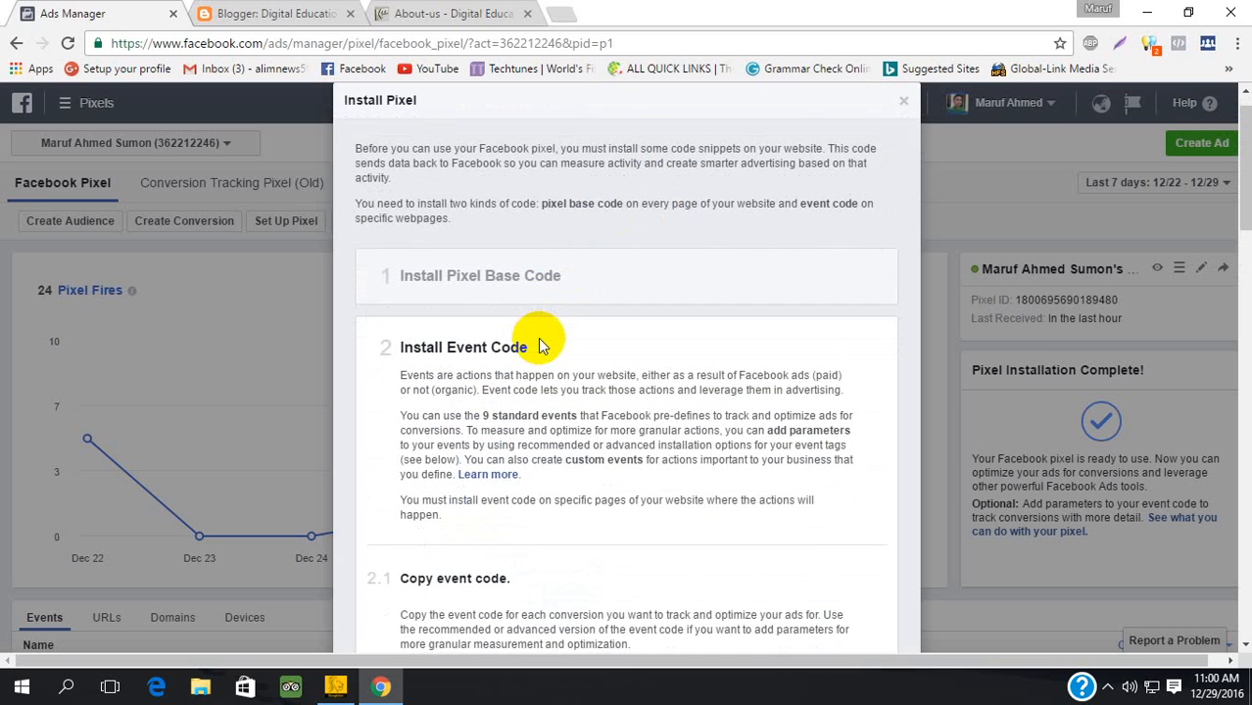
{"action": "scroll", "coordinate": [537, 343], "scroll_direction": "down", "scroll_amount": 7}
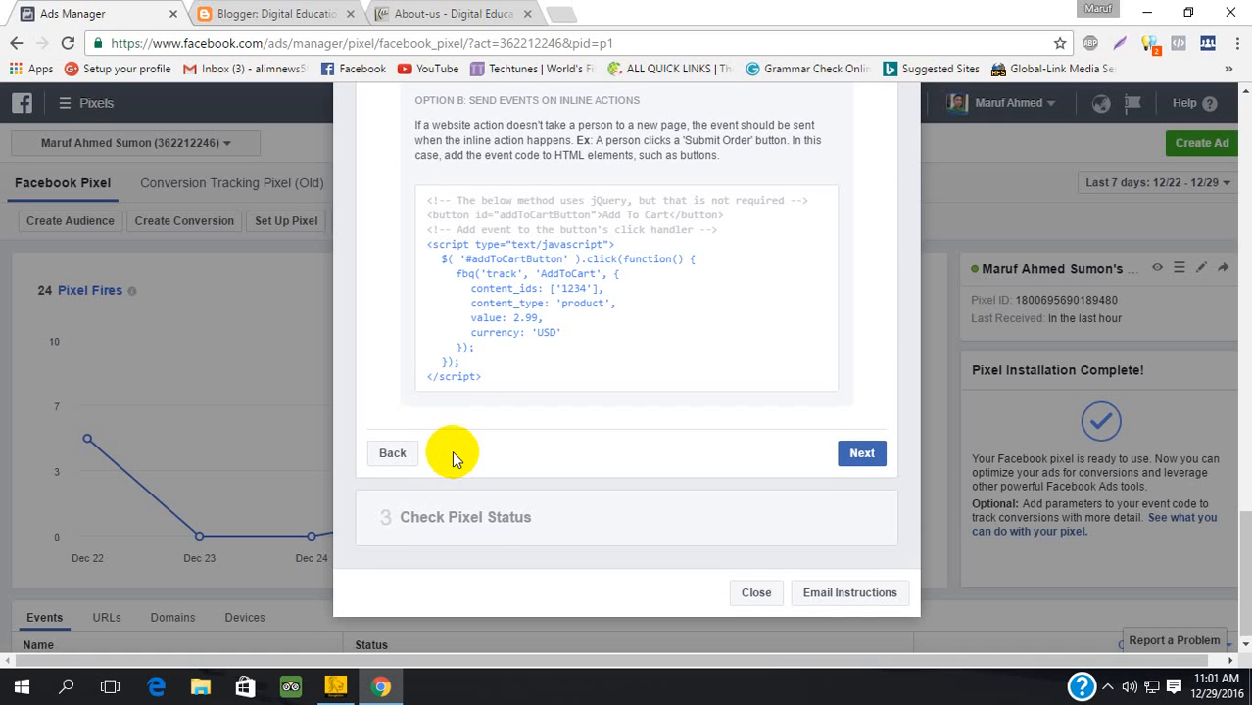
{"action": "scroll", "coordinate": [451, 450], "scroll_direction": "up", "scroll_amount": 2}
{"action": "scroll", "coordinate": [454, 460], "scroll_direction": "up", "scroll_amount": 3}
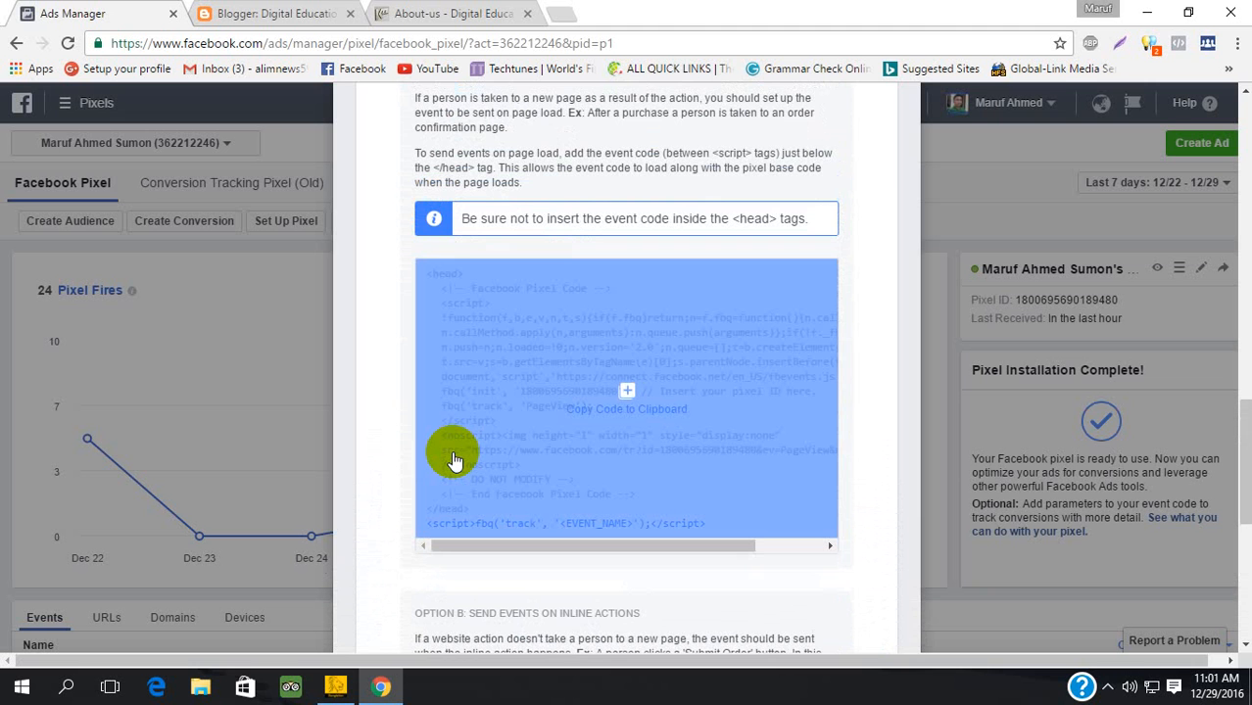
{"action": "scroll", "coordinate": [453, 460], "scroll_direction": "down", "scroll_amount": 1}
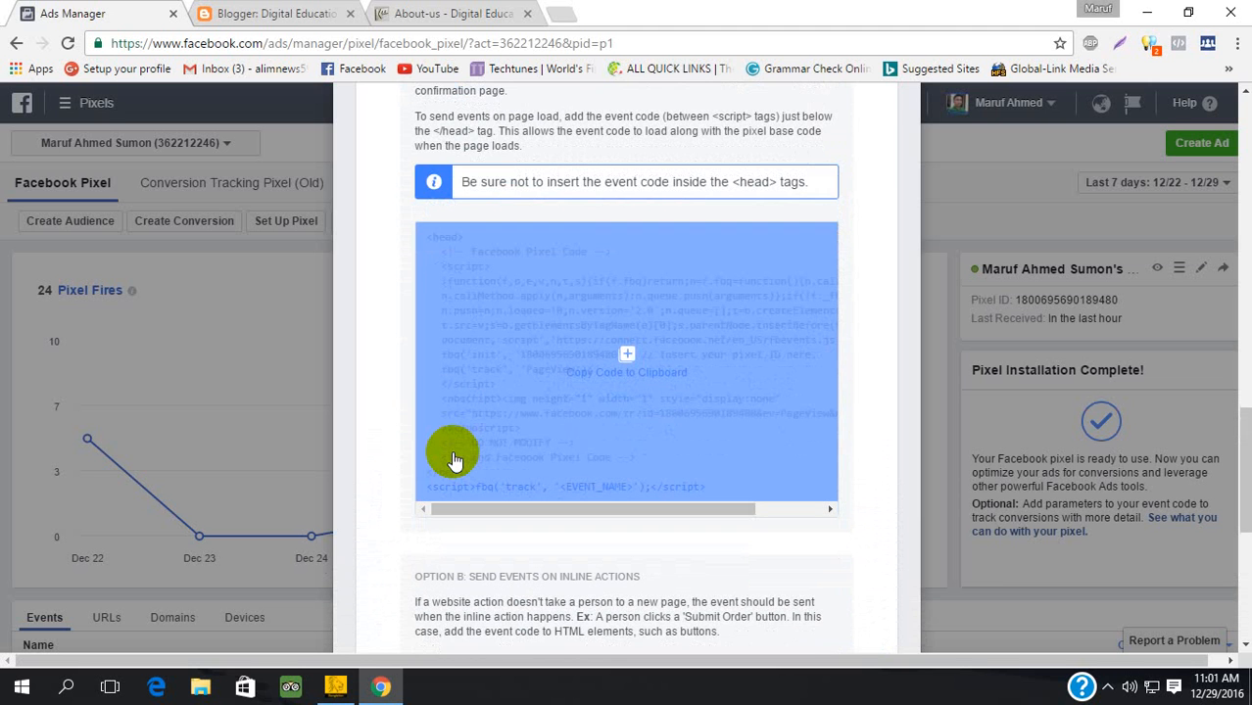
{"action": "scroll", "coordinate": [454, 460], "scroll_direction": "up", "scroll_amount": 3}
{"action": "scroll", "coordinate": [454, 460], "scroll_direction": "up", "scroll_amount": 1}
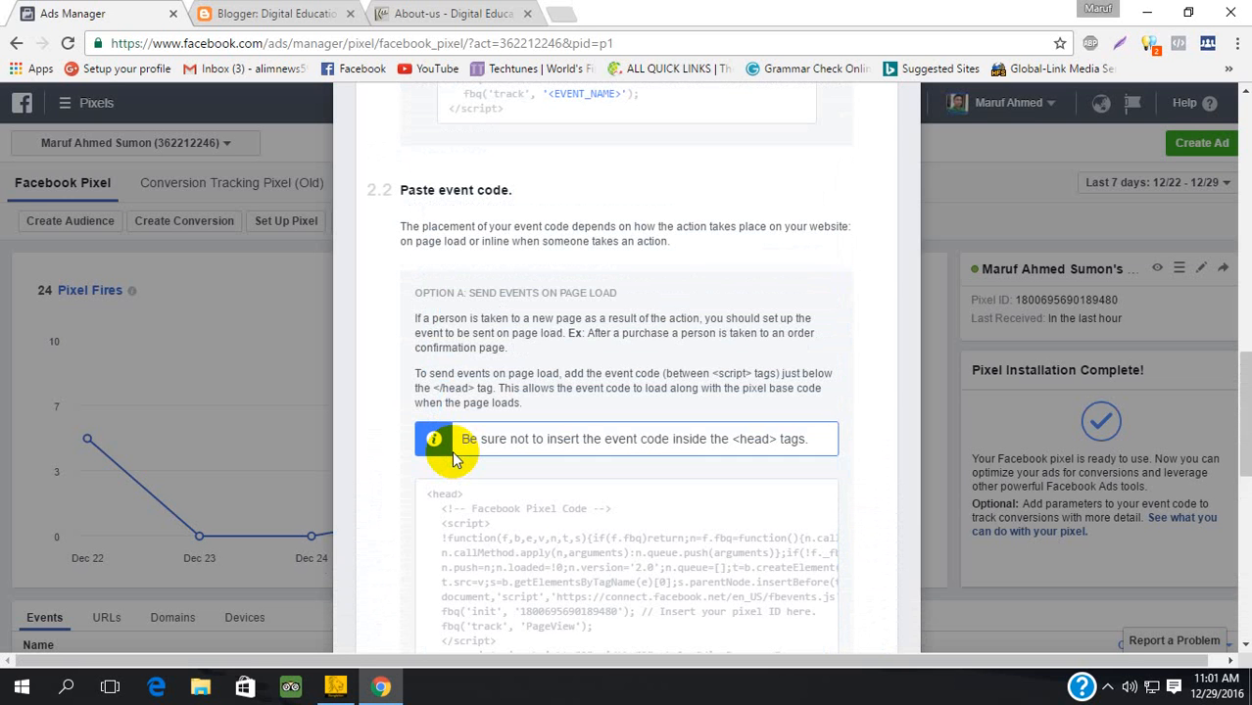
{"action": "scroll", "coordinate": [453, 461], "scroll_direction": "down", "scroll_amount": 2}
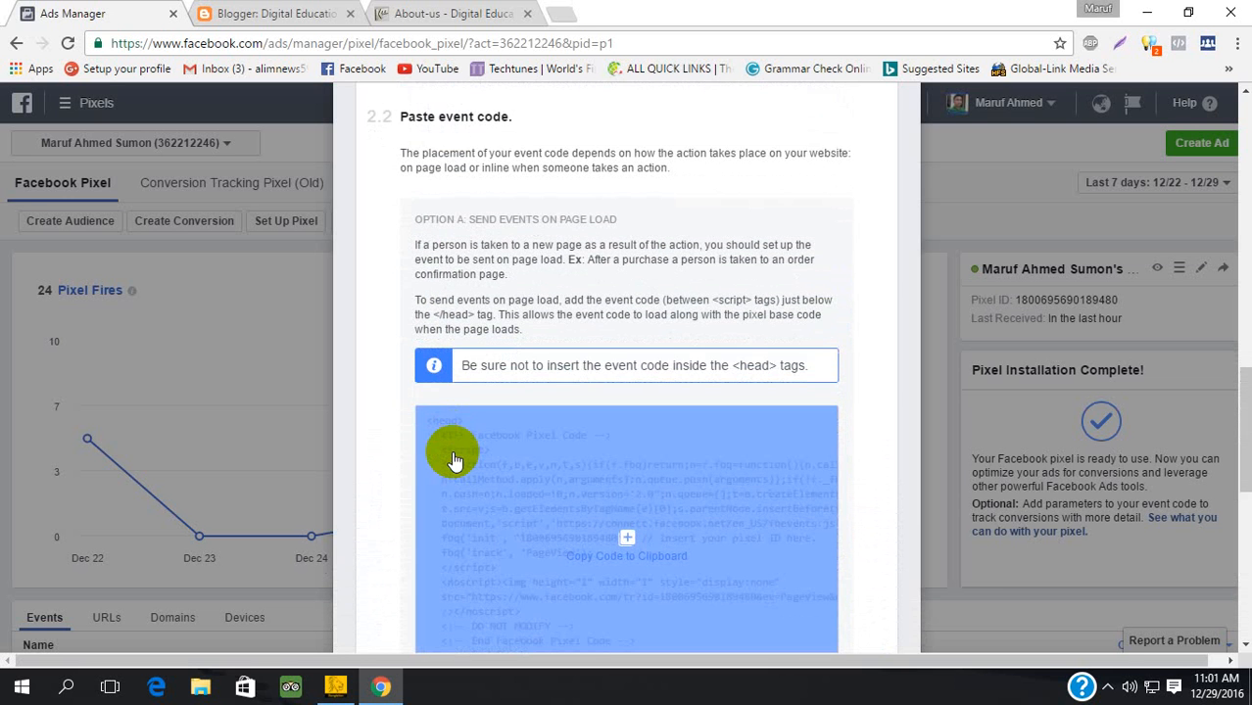
{"action": "scroll", "coordinate": [454, 460], "scroll_direction": "down", "scroll_amount": 1}
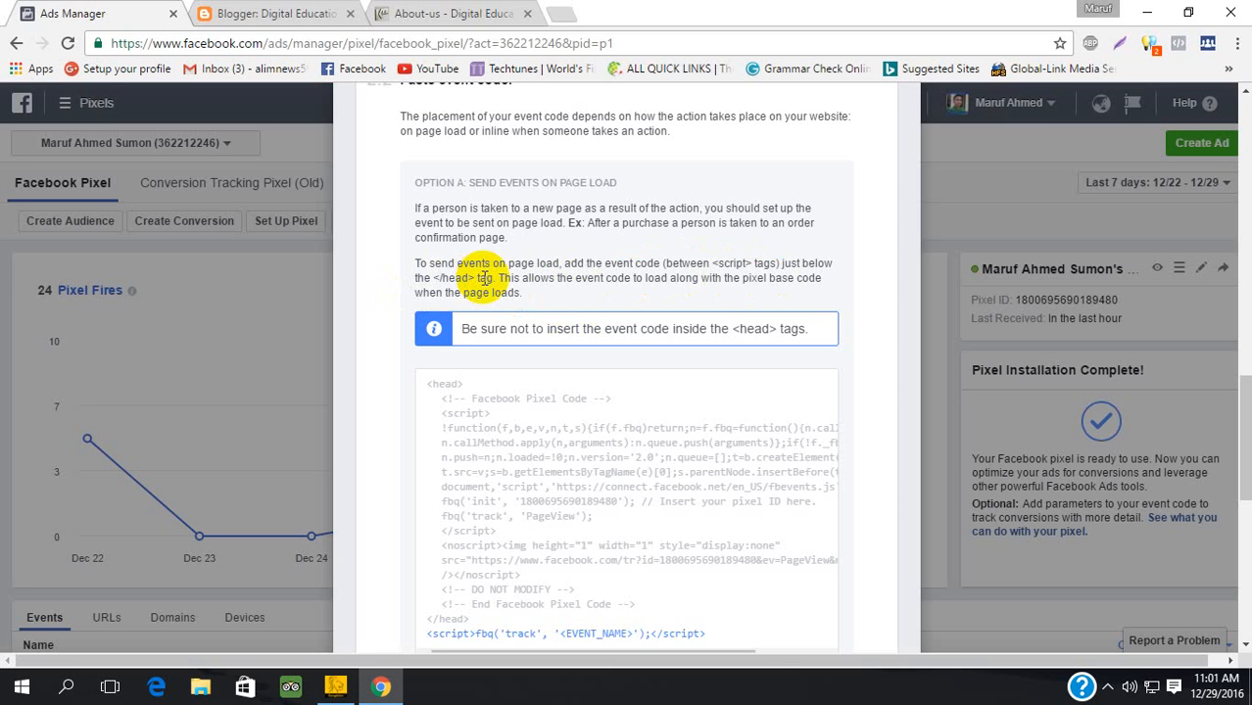
{"action": "scroll", "coordinate": [484, 278], "scroll_direction": "down", "scroll_amount": 4}
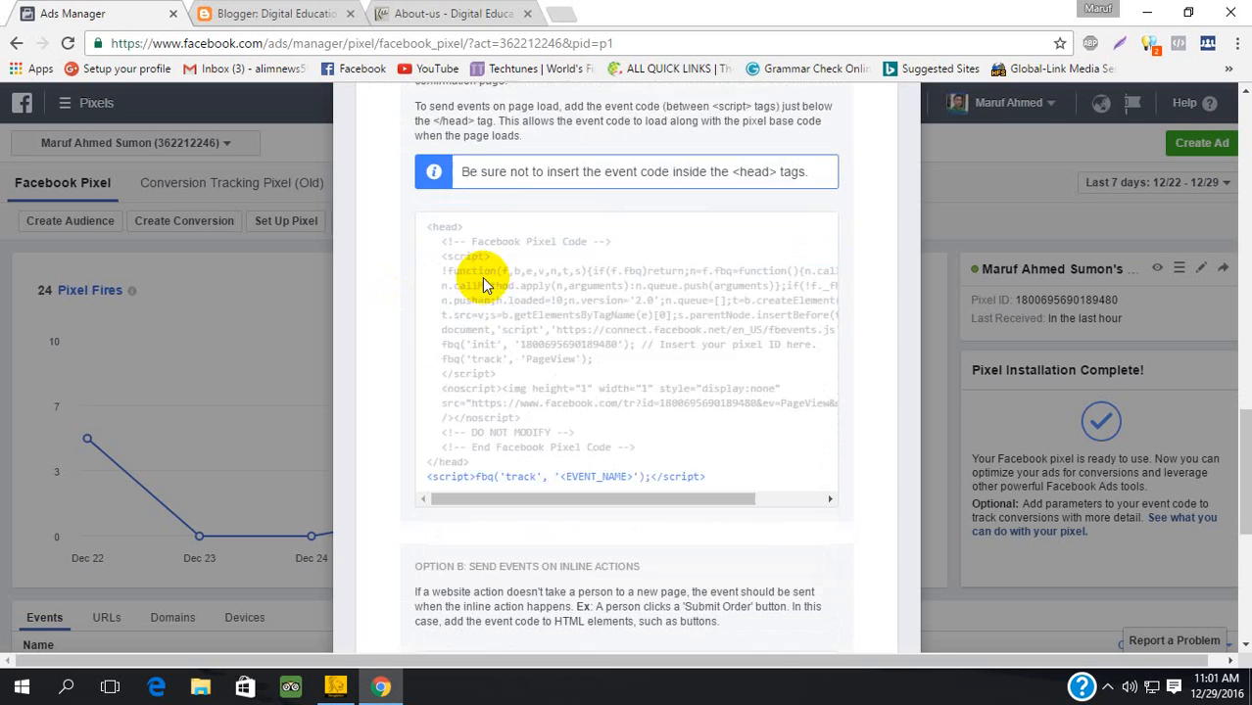
{"action": "mouse_move", "coordinate": [480, 279]}
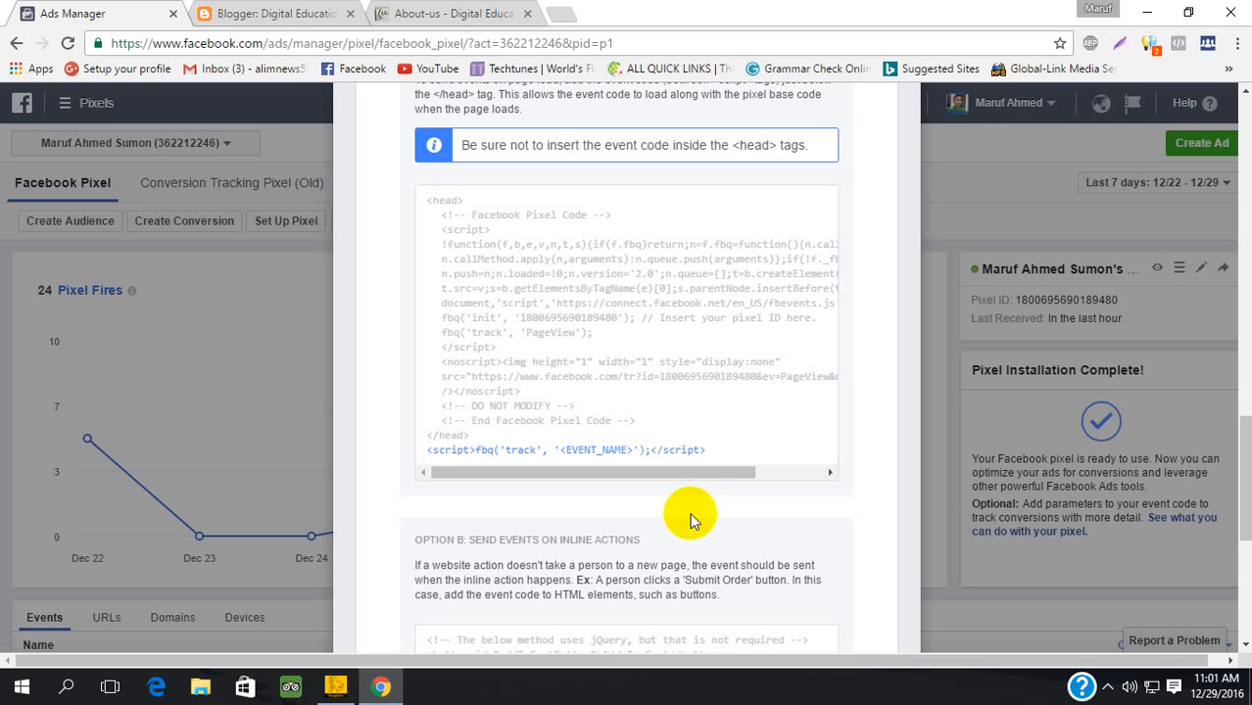
{"action": "scroll", "coordinate": [689, 512], "scroll_direction": "down", "scroll_amount": 5}
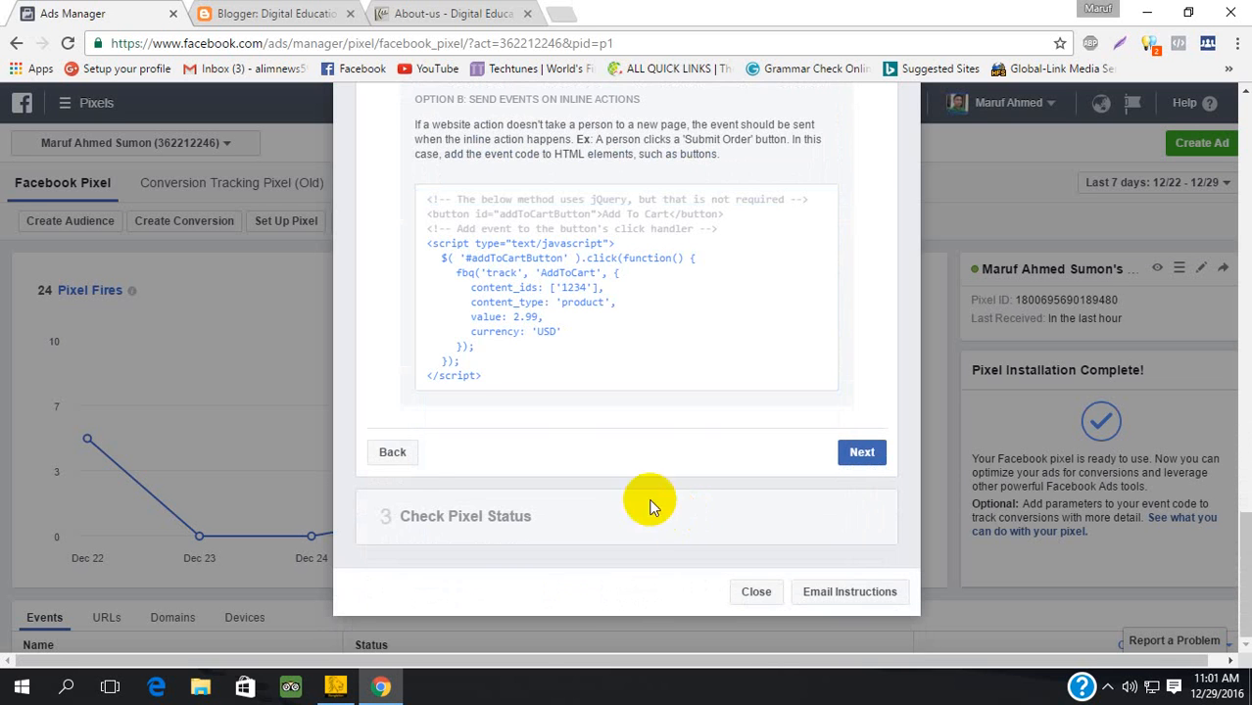
Step: Go back to the pixel base code section to review it, and return to the event code section
{"action": "left_click", "coordinate": [395, 458]}
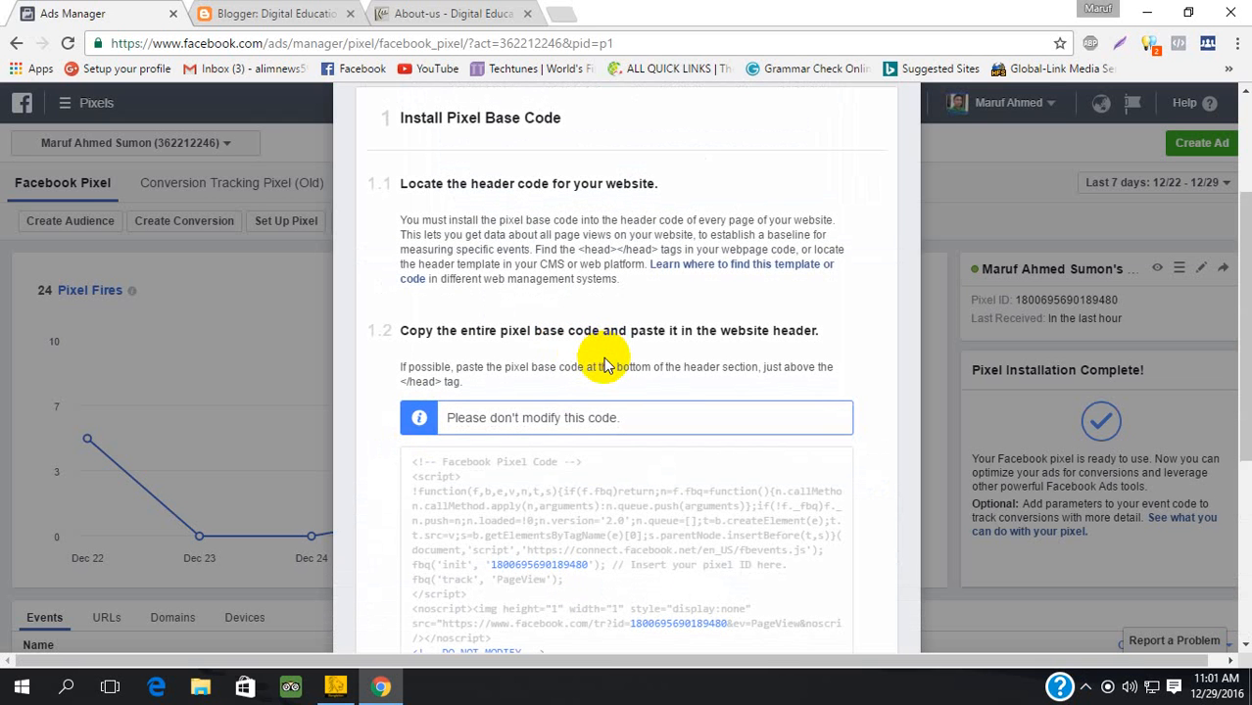
{"action": "scroll", "coordinate": [603, 364], "scroll_direction": "down", "scroll_amount": 4}
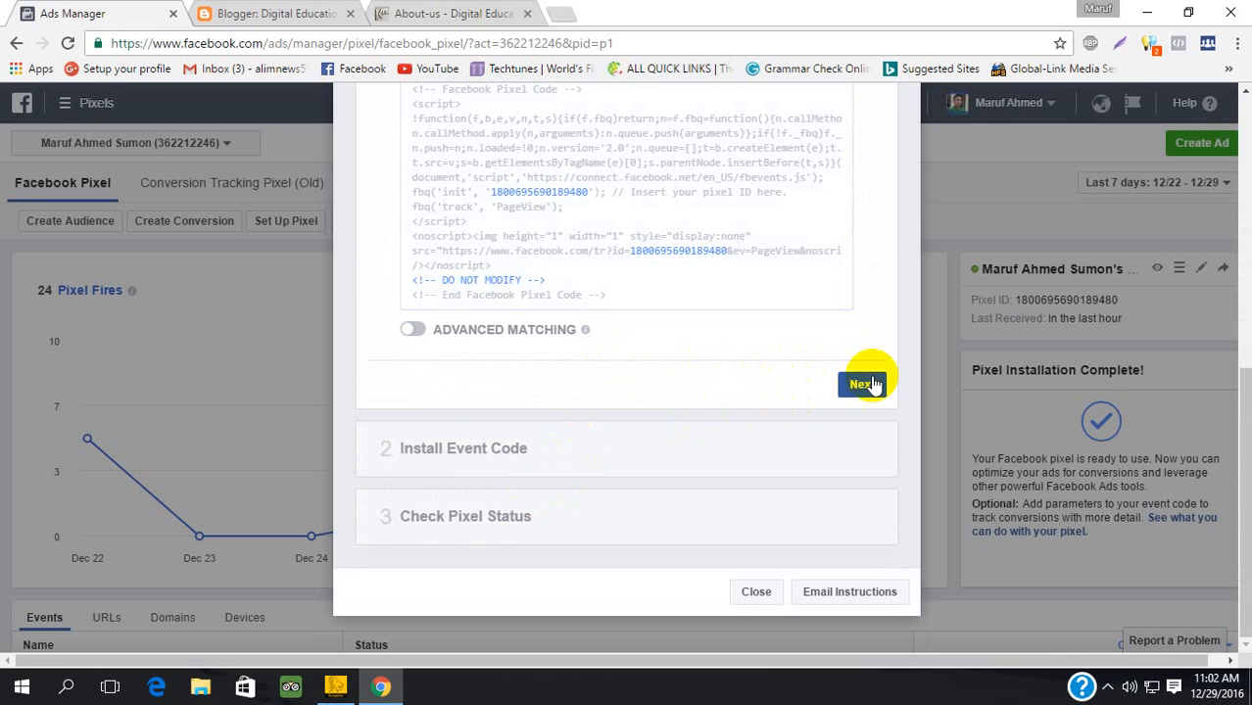
{"action": "left_click", "coordinate": [863, 384]}
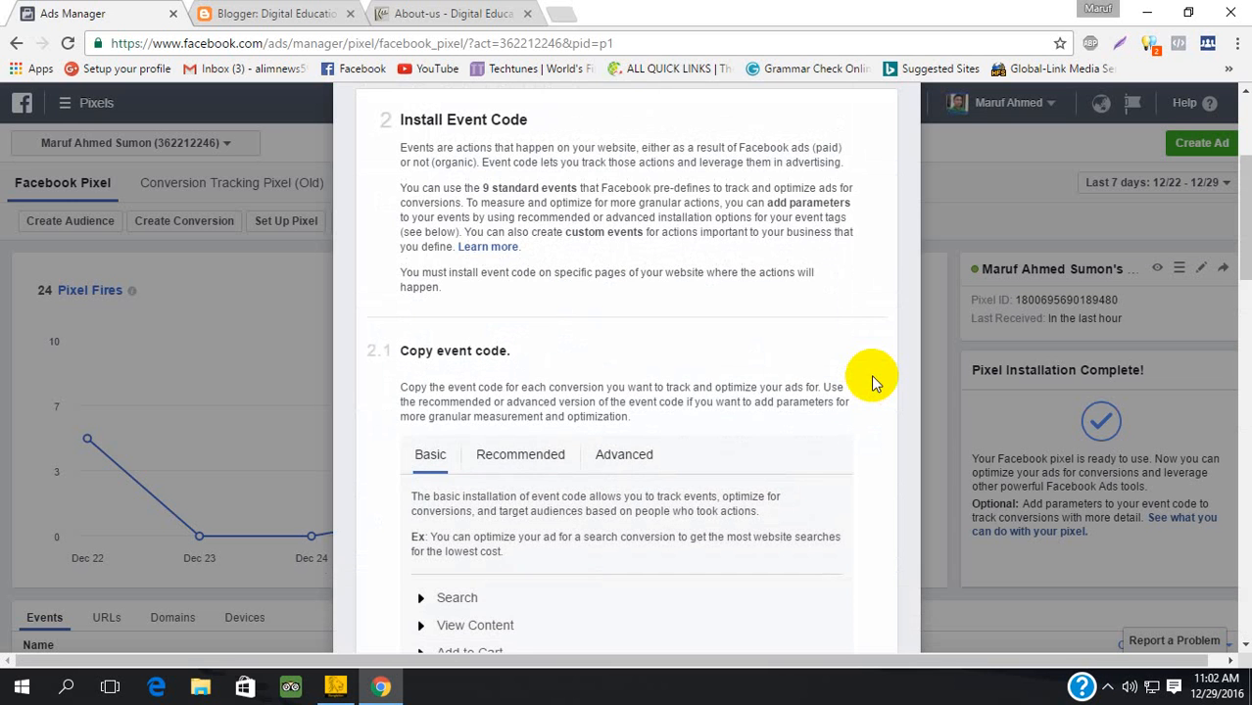
Step: Copy the Basic Custom Event code snippet to the clipboard
{"action": "scroll", "coordinate": [871, 375], "scroll_direction": "down", "scroll_amount": 5}
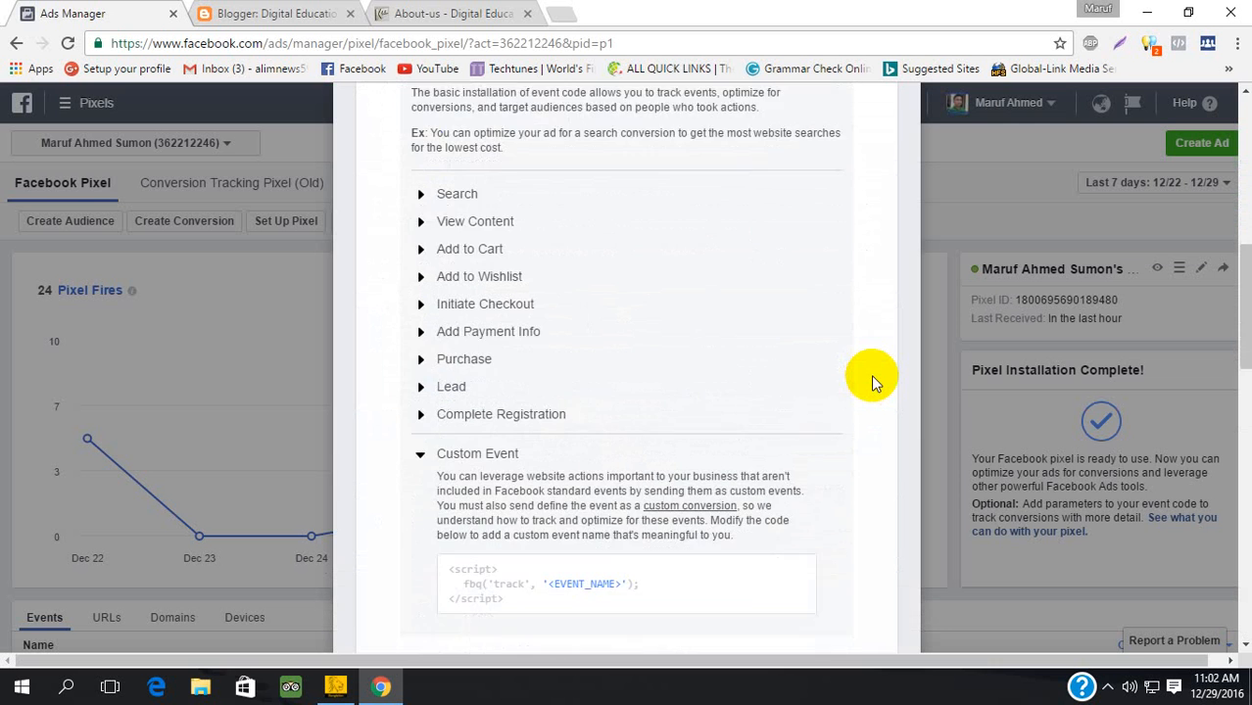
{"action": "scroll", "coordinate": [871, 374], "scroll_direction": "down", "scroll_amount": 3}
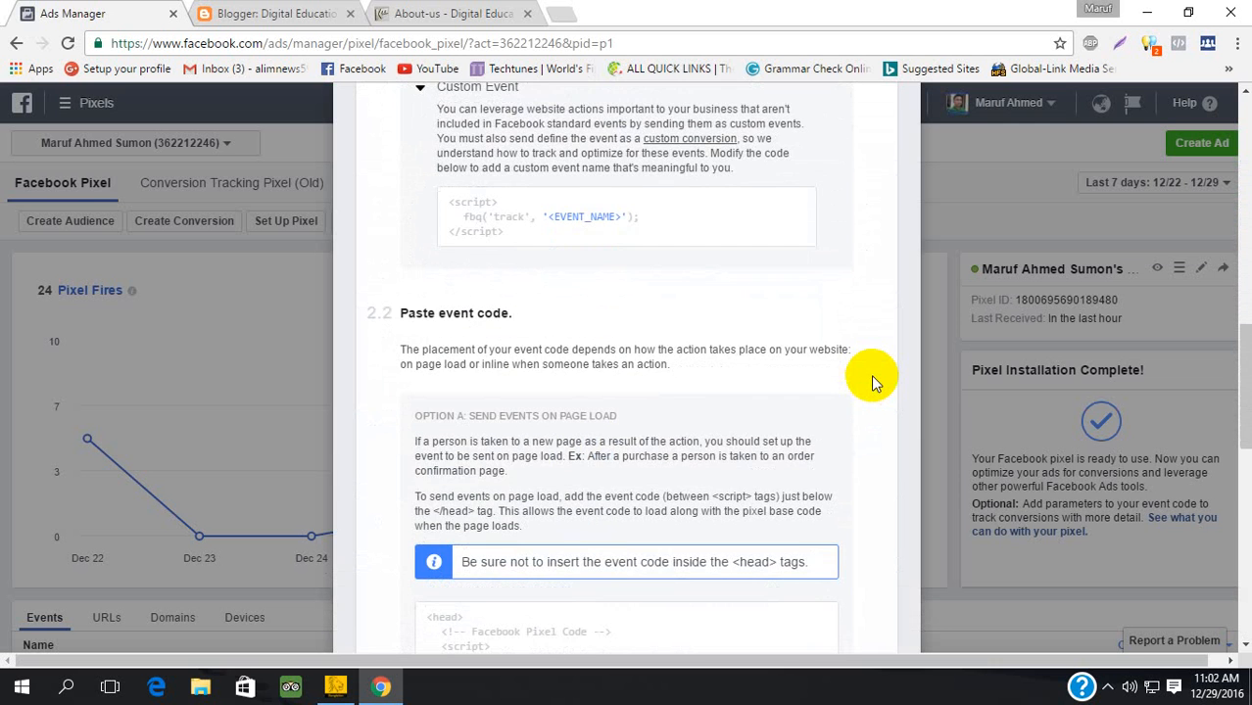
{"action": "scroll", "coordinate": [871, 375], "scroll_direction": "up", "scroll_amount": 1}
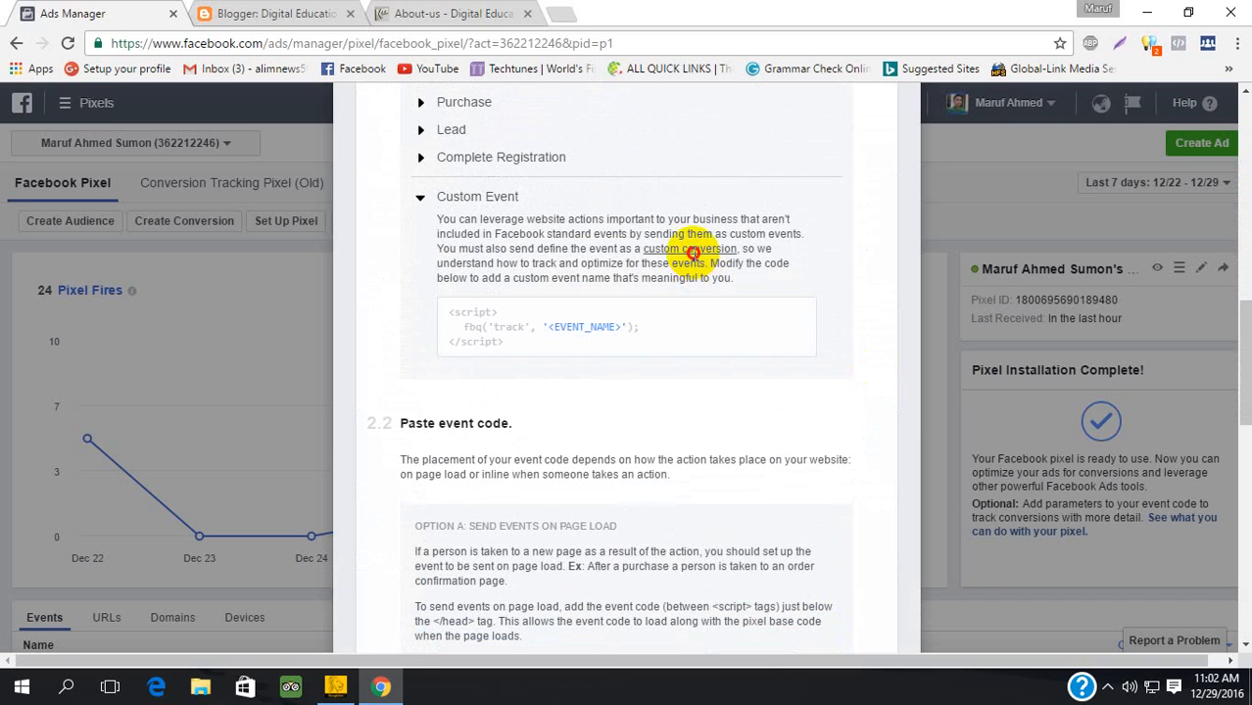
{"action": "left_click", "coordinate": [627, 321]}
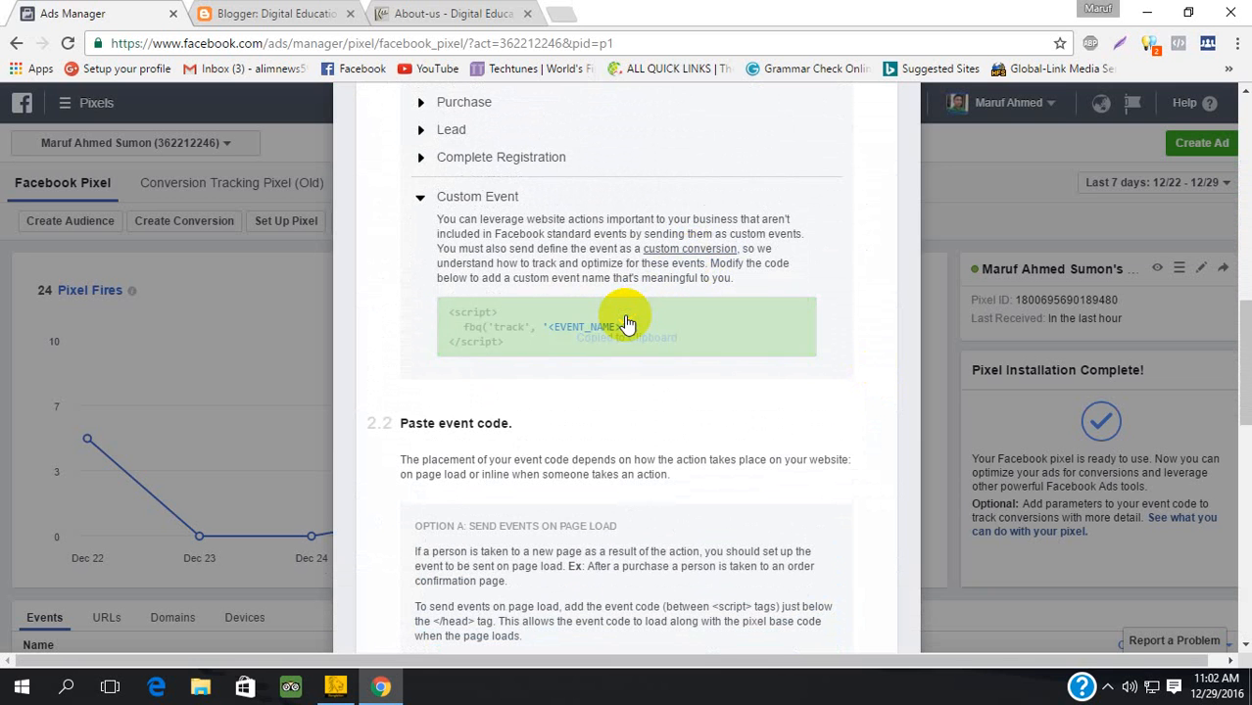
{"action": "scroll", "coordinate": [627, 323], "scroll_direction": "down", "scroll_amount": 3}
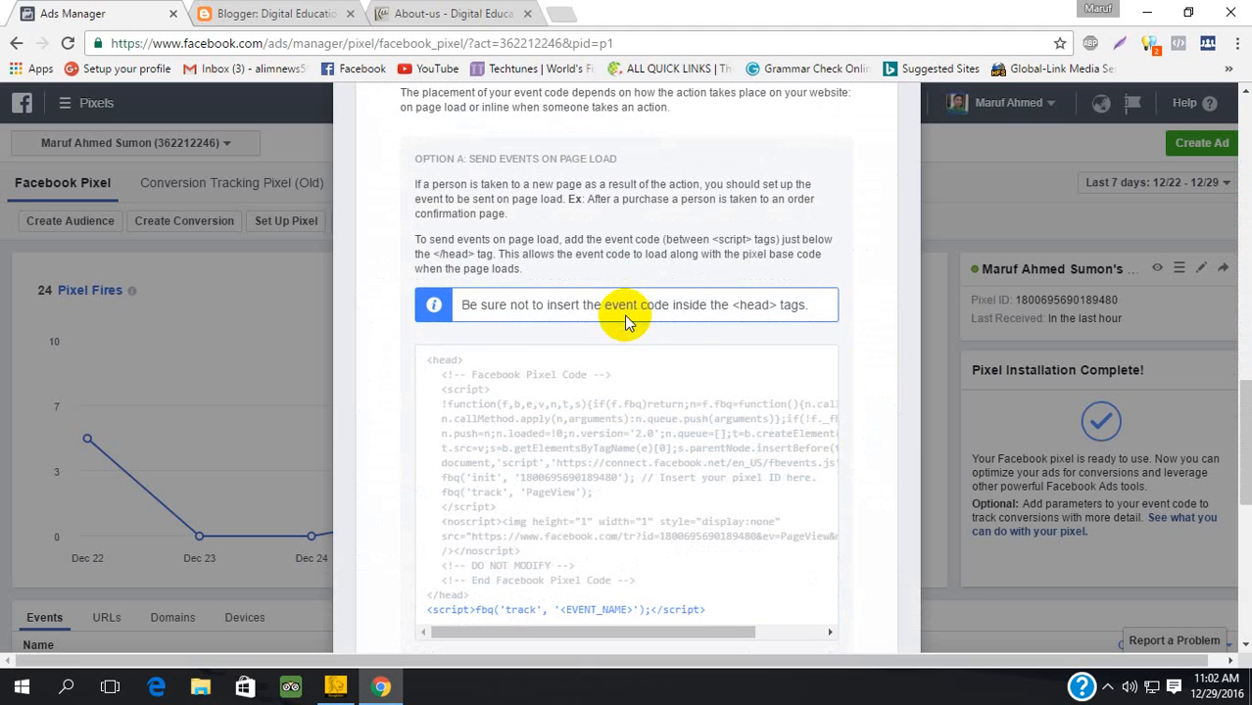
{"action": "scroll", "coordinate": [627, 321], "scroll_direction": "down", "scroll_amount": 3}
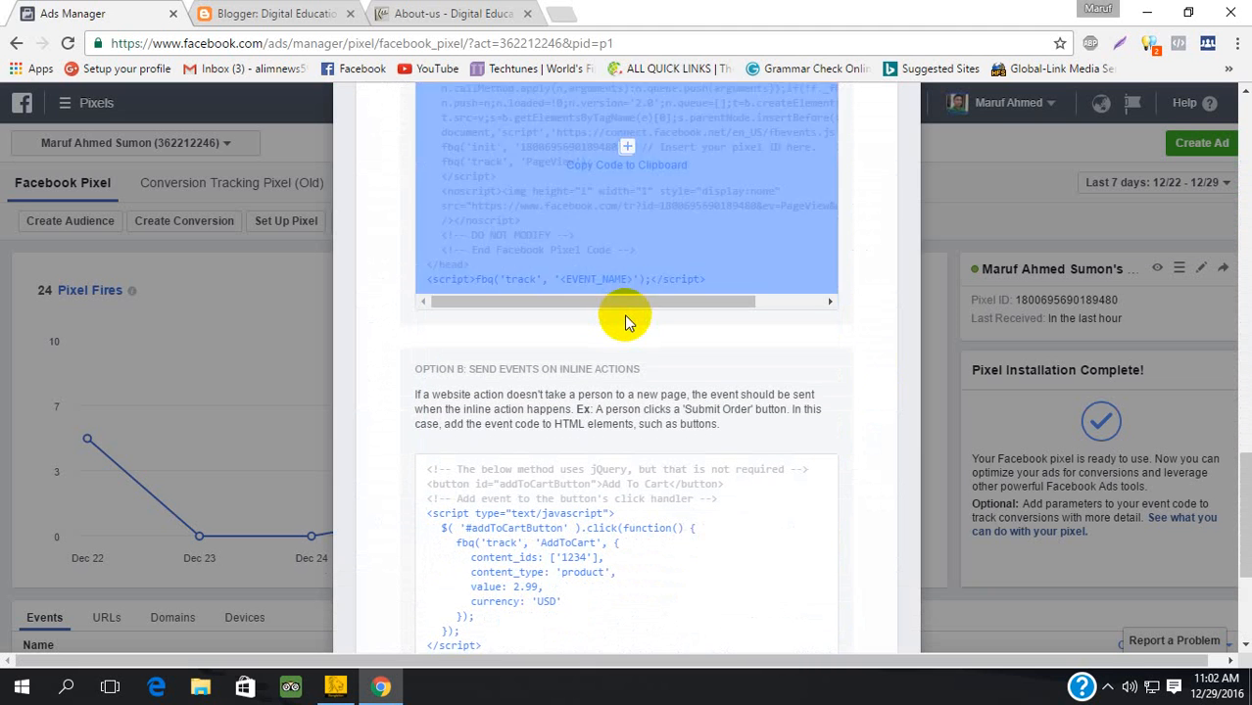
{"action": "left_click", "coordinate": [1108, 690]}
{"action": "left_click", "coordinate": [1109, 615]}
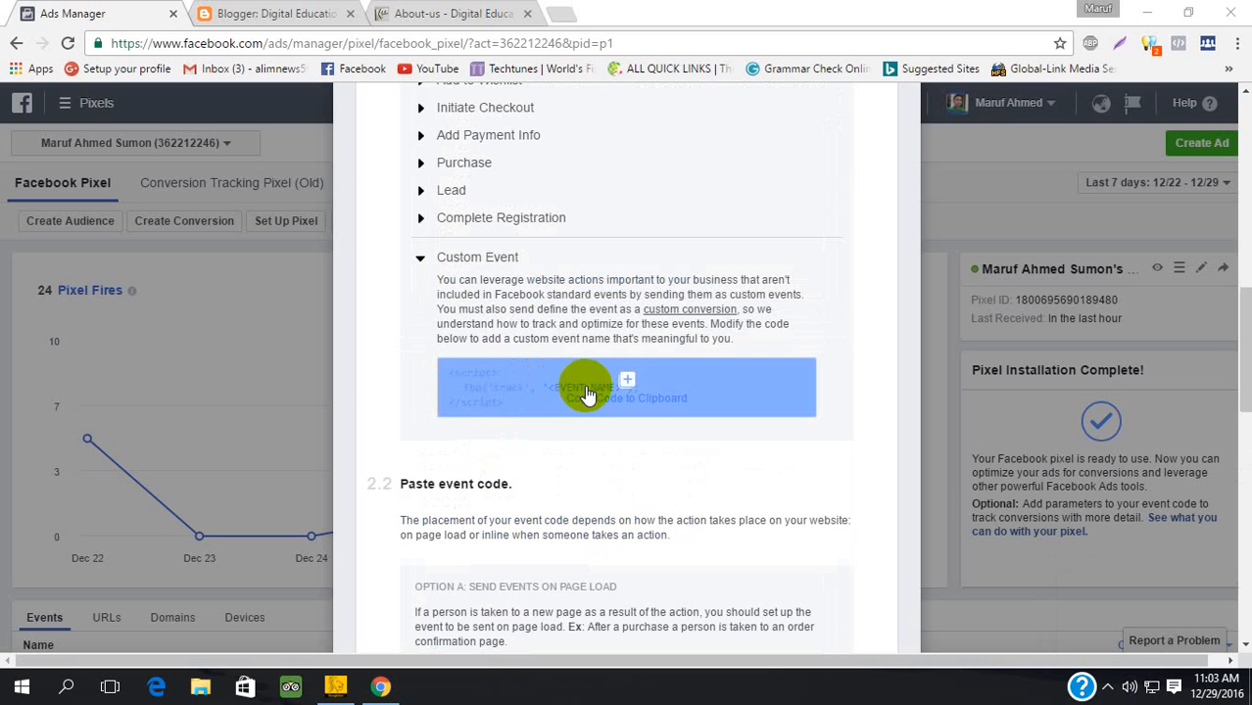
Step: Copy the Basic Custom Event code again and advance the installation guide to Check Pixel Status
{"action": "left_click", "coordinate": [587, 392]}
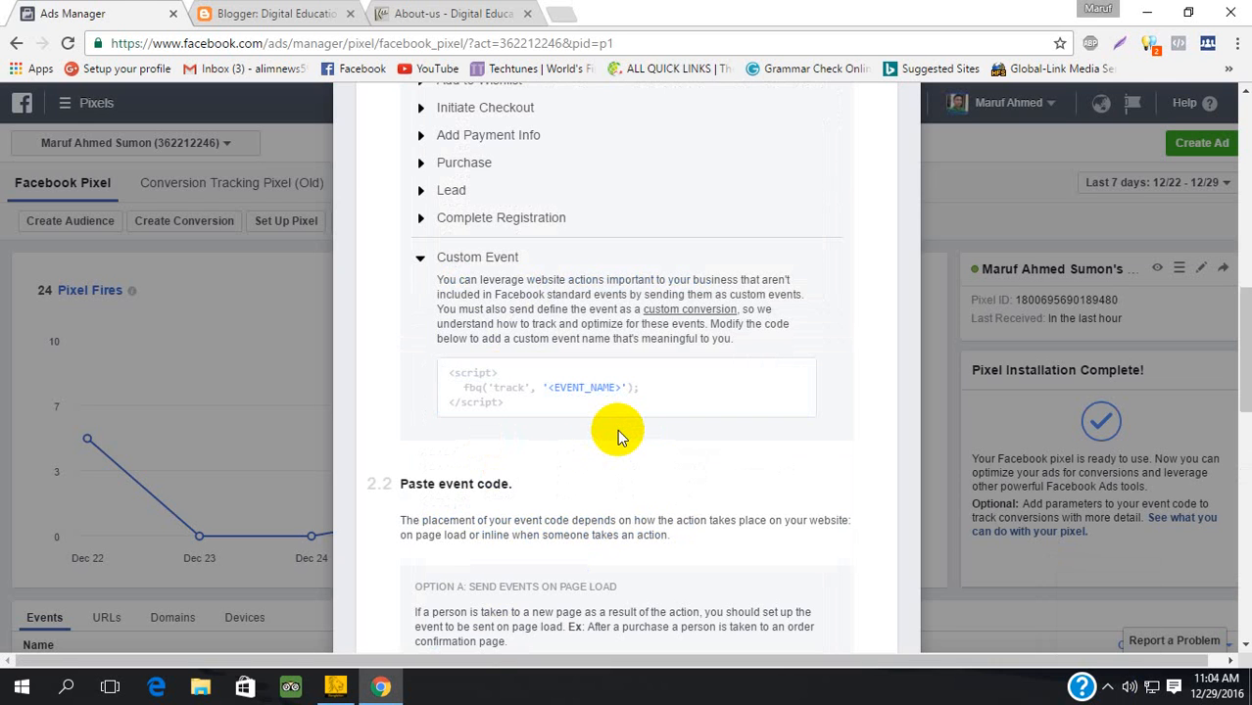
{"action": "left_click", "coordinate": [741, 391]}
{"action": "scroll", "coordinate": [933, 495], "scroll_direction": "down", "scroll_amount": 8}
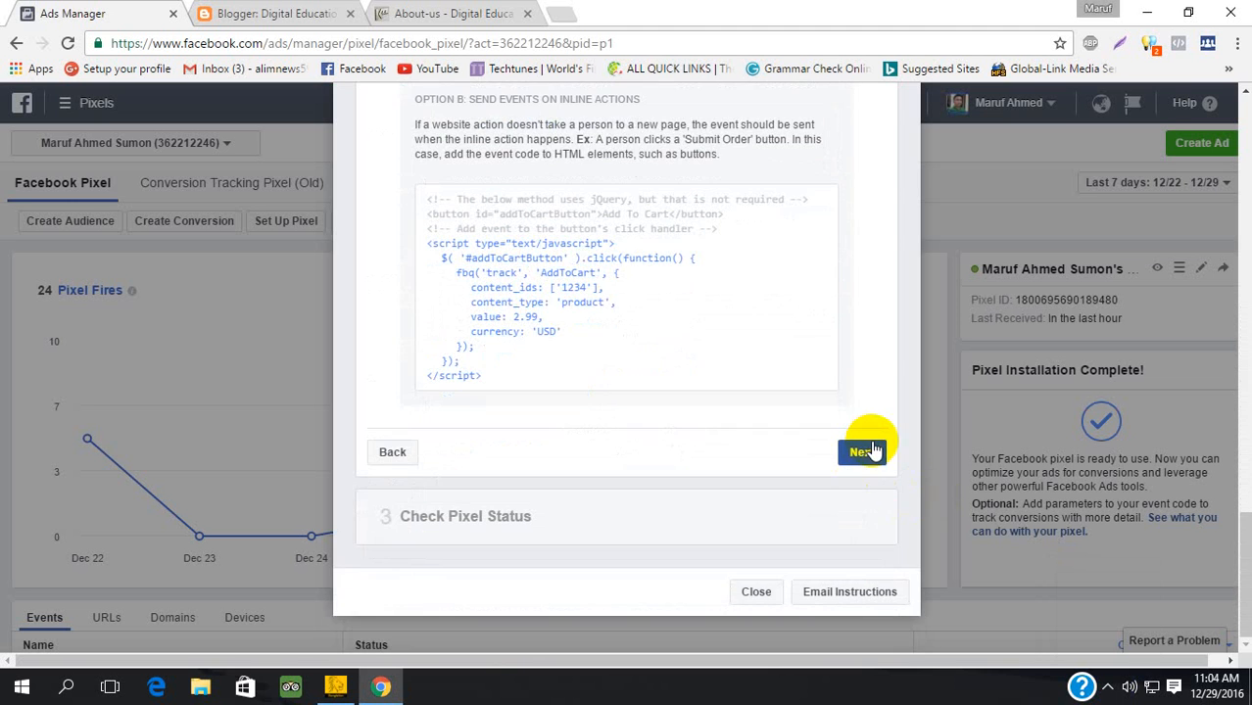
{"action": "left_click", "coordinate": [866, 451]}
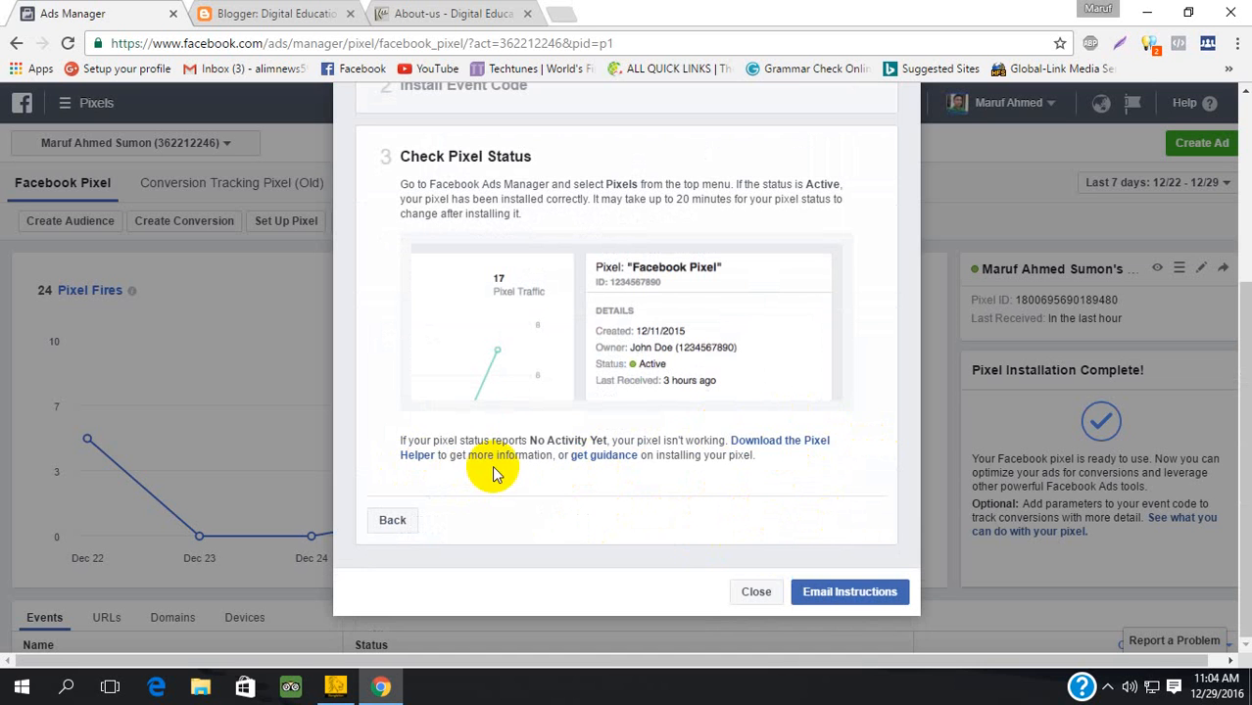
Step: Open the Facebook Pixel Helper page from the status instructions and view the Pixel Helper extension's report for it
{"action": "left_click", "coordinate": [413, 458]}
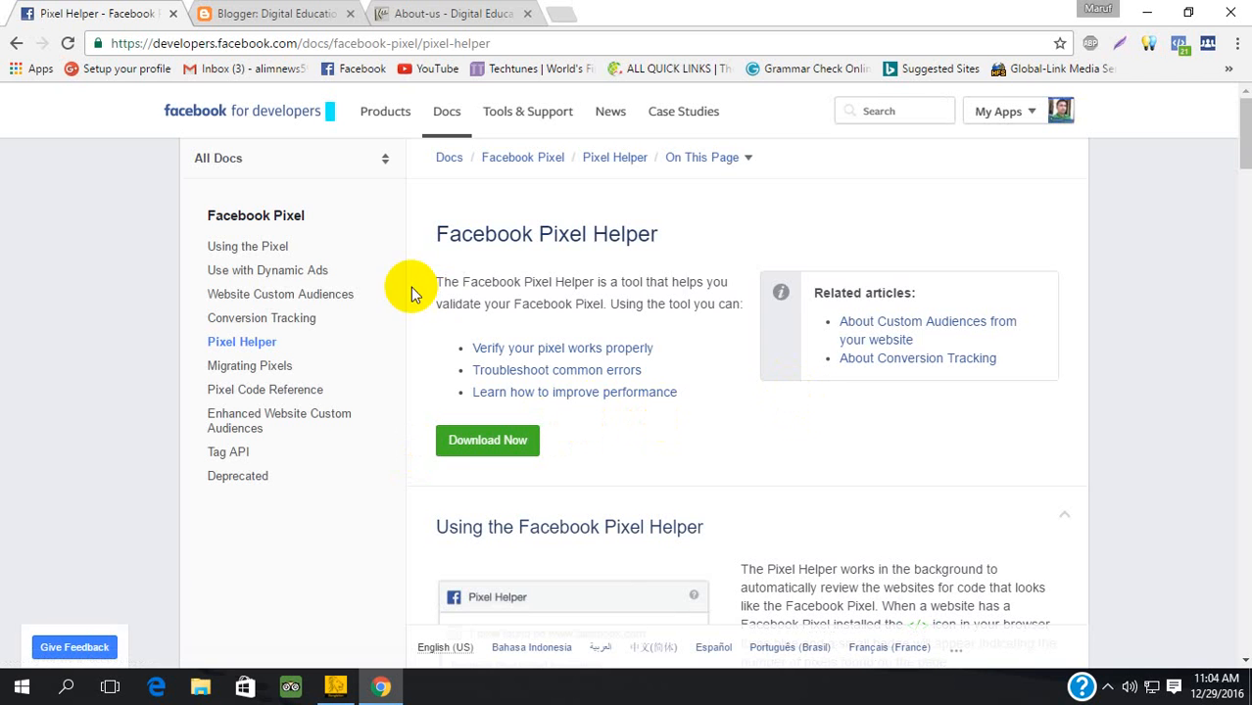
{"action": "left_click", "coordinate": [1178, 45]}
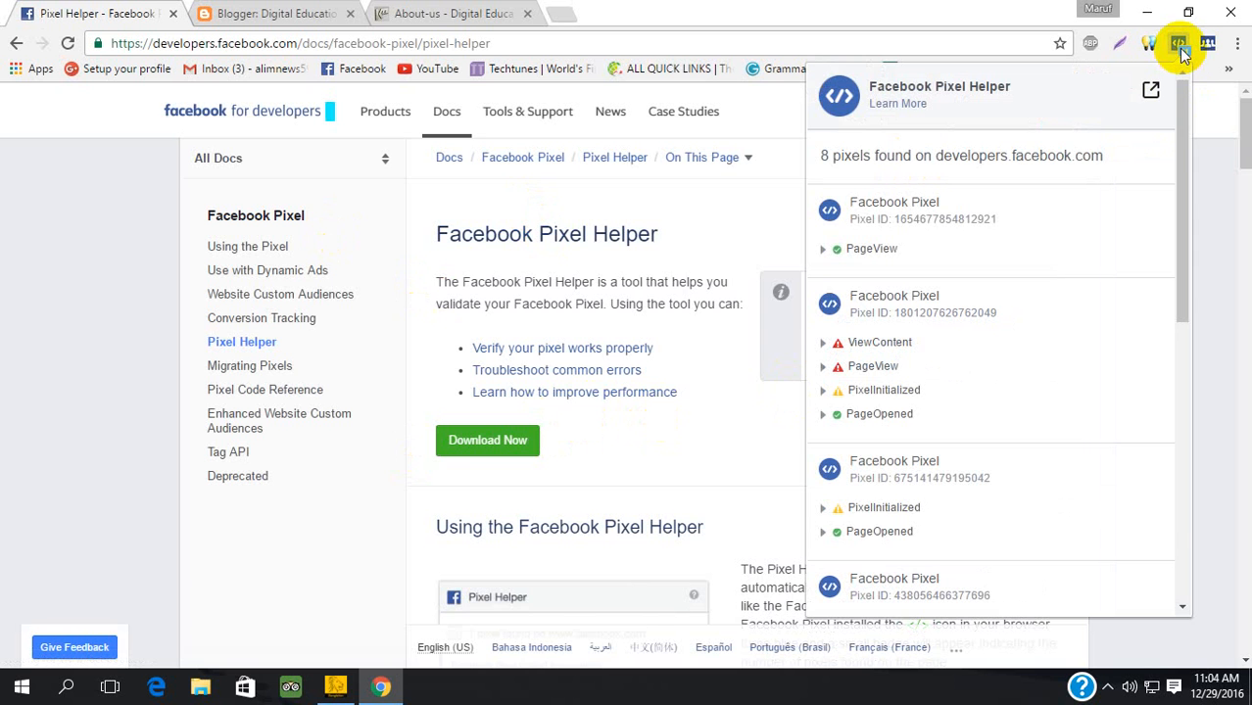
Step: Close the Pixel Helper report and return to the Facebook Pixel page in Ads Manager
{"action": "left_click", "coordinate": [1179, 49]}
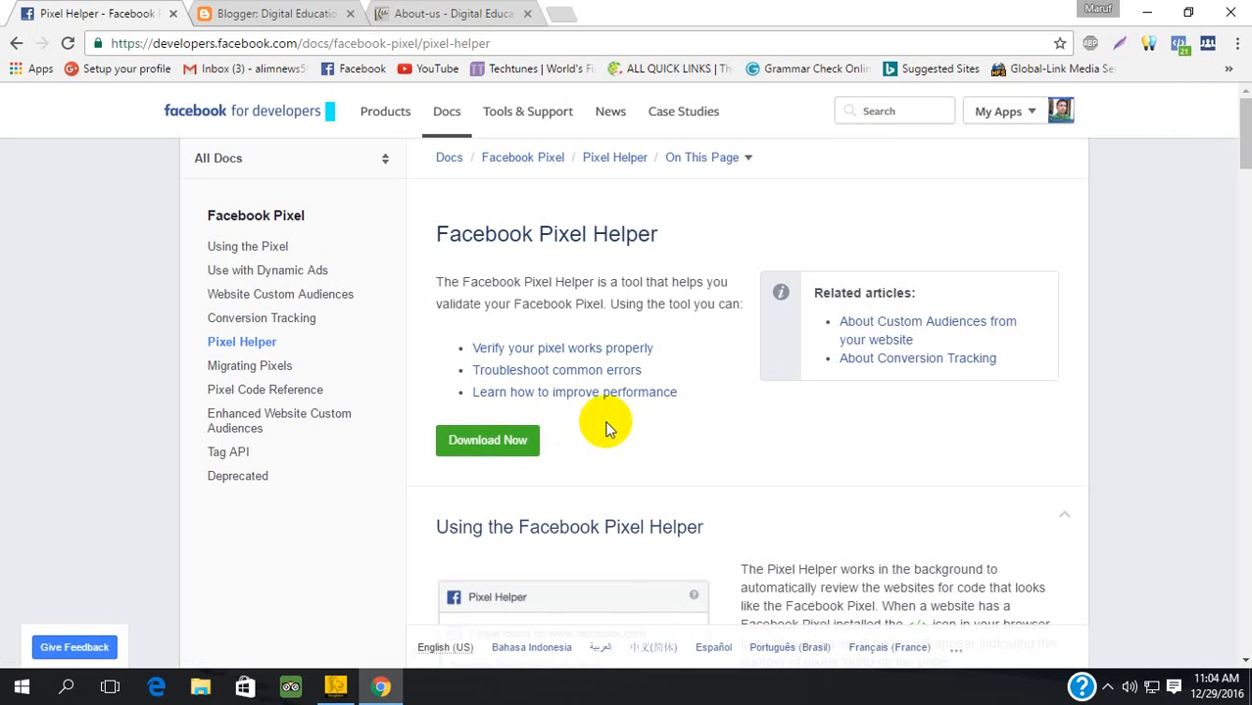
{"action": "left_click", "coordinate": [15, 41]}
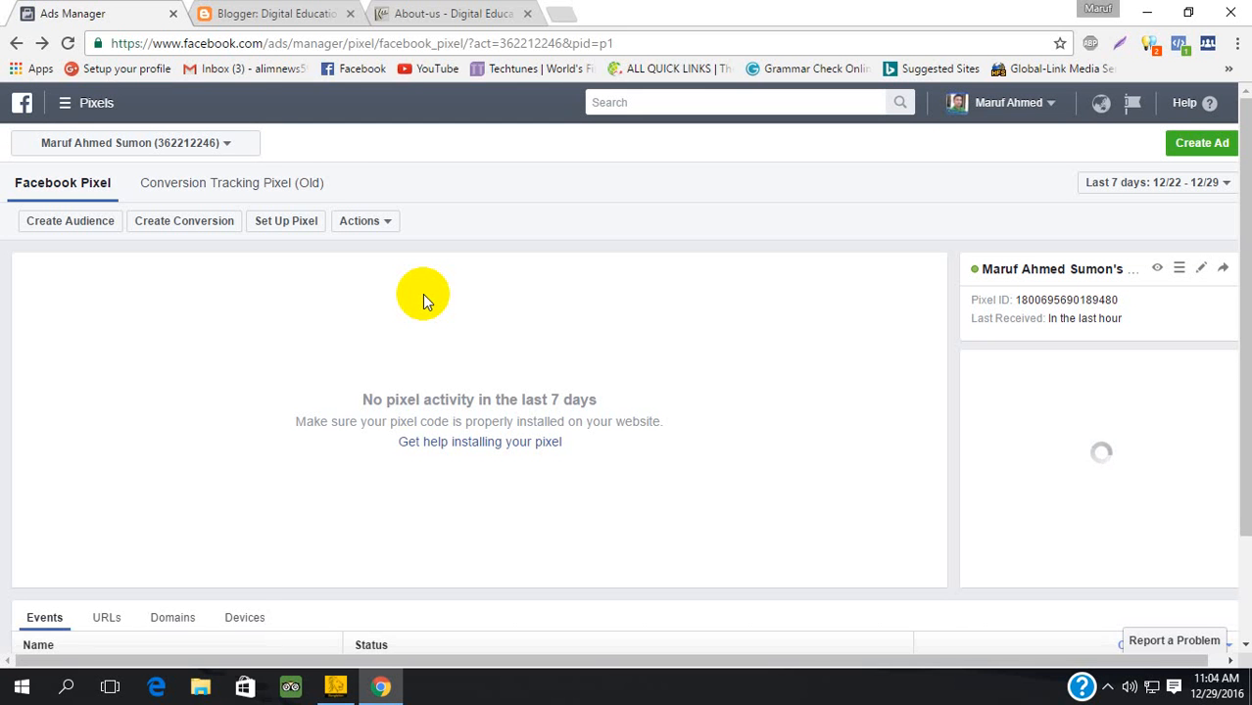
Step: Switch to Blogger and open the blog's template HTML for editing
{"action": "left_click", "coordinate": [279, 11]}
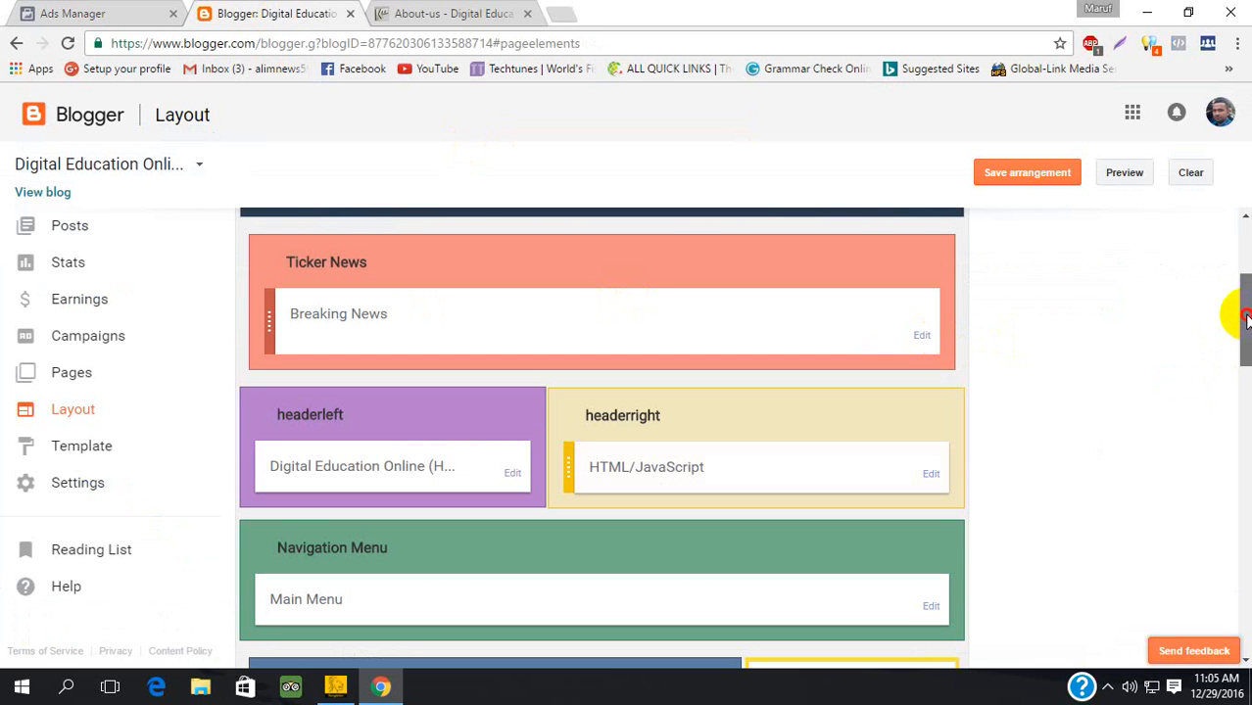
{"action": "left_click_drag", "start_coordinate": [1245, 316], "coordinate": [1244, 509]}
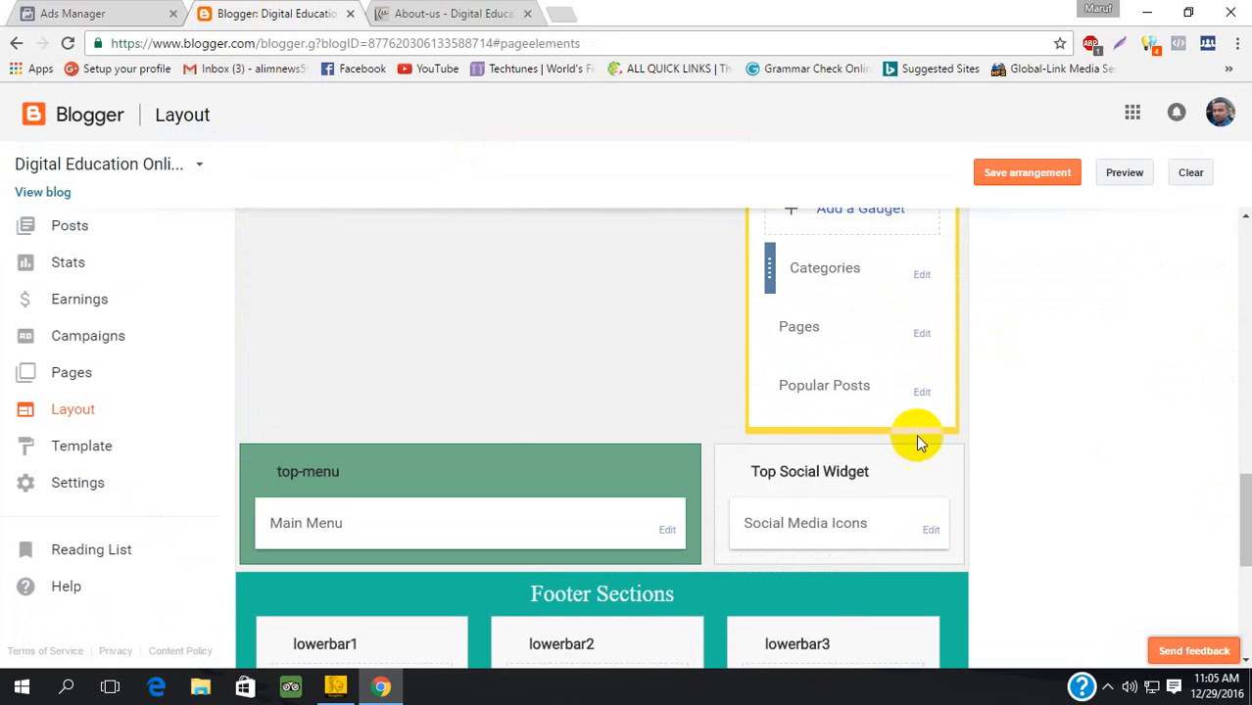
{"action": "left_click", "coordinate": [104, 463]}
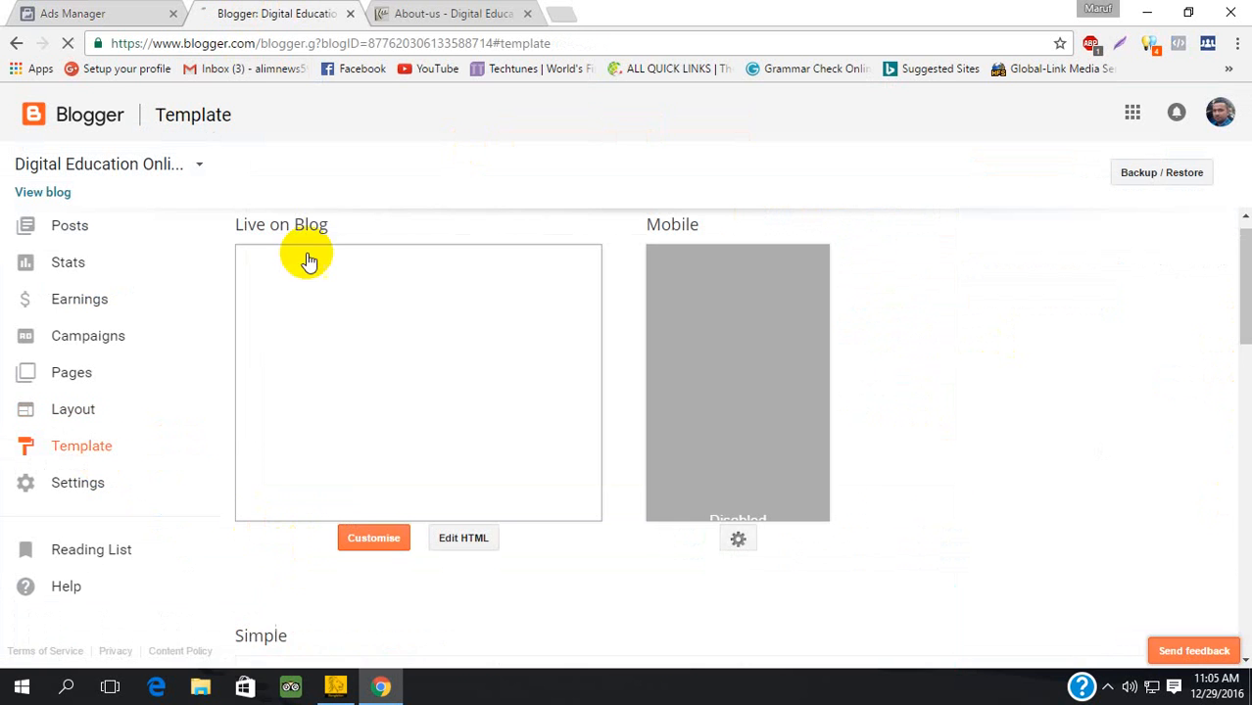
{"action": "left_click", "coordinate": [423, 16]}
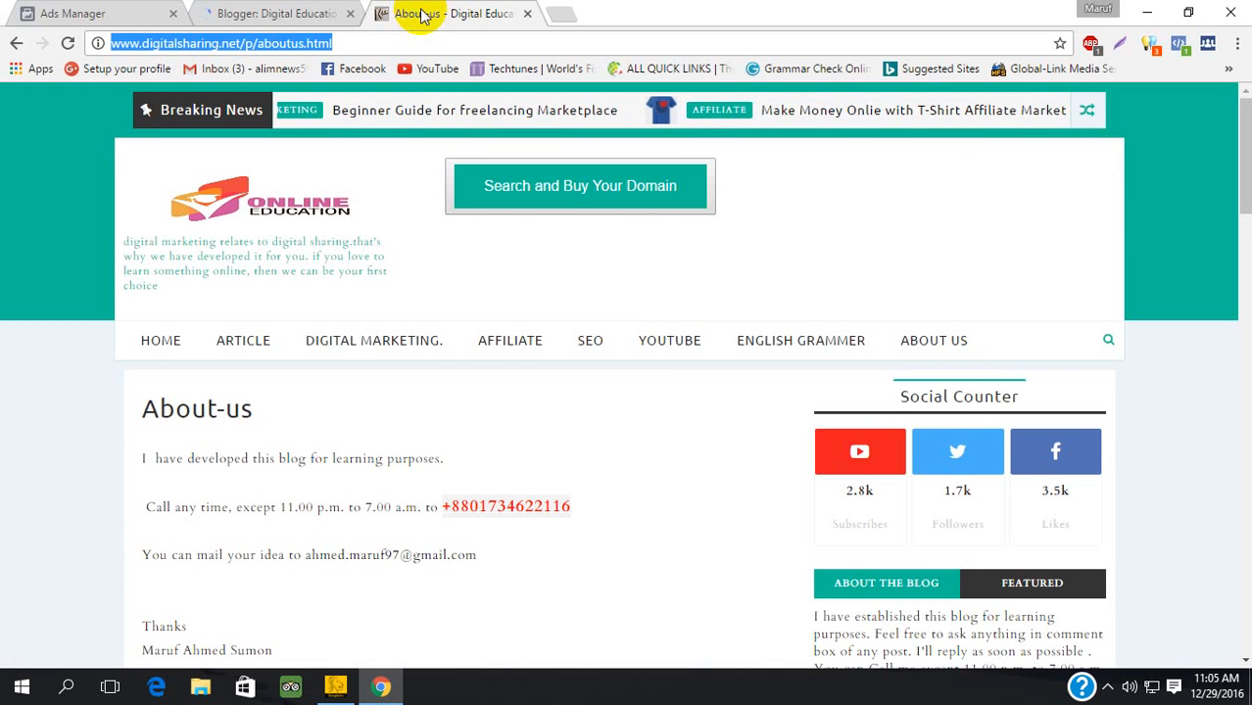
{"action": "left_click", "coordinate": [344, 45]}
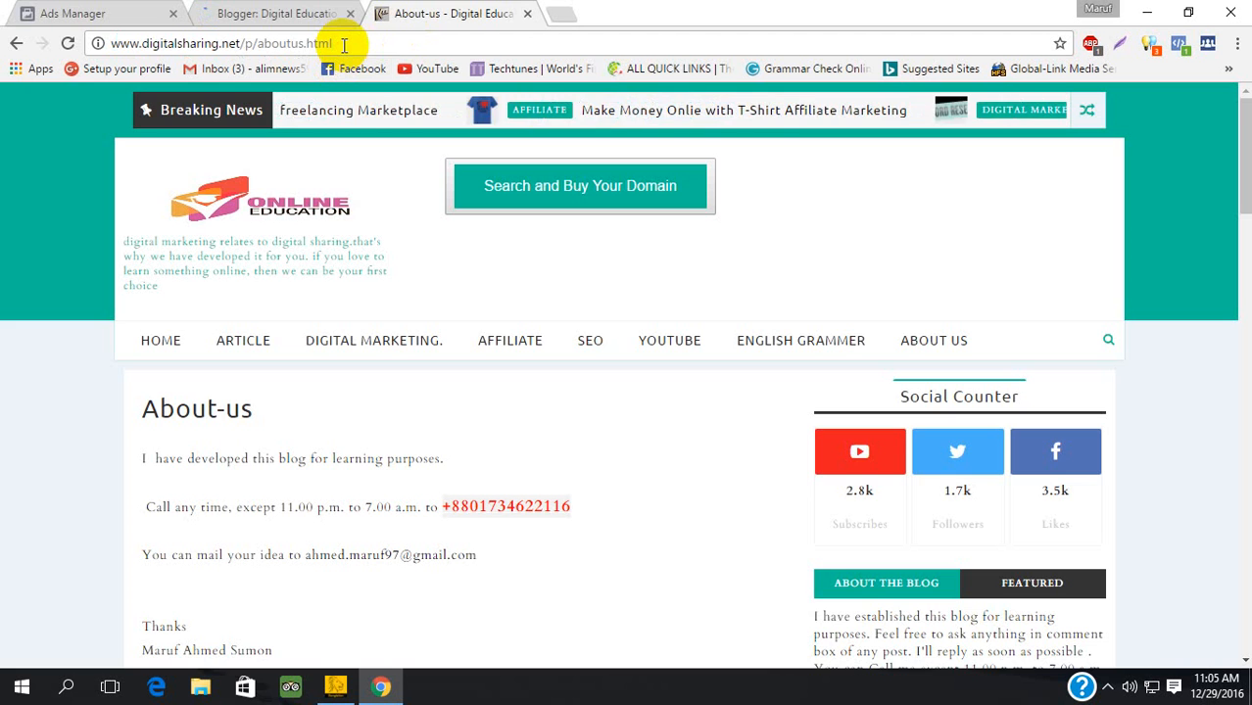
{"action": "left_click", "coordinate": [302, 13]}
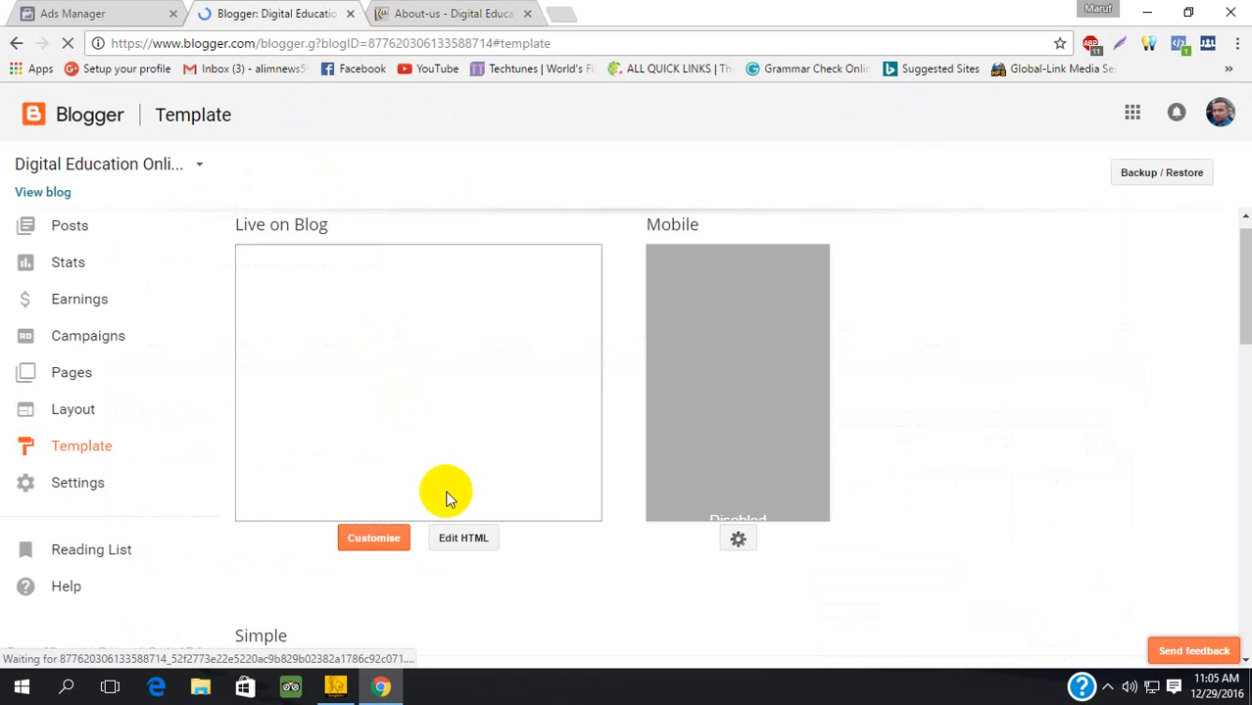
{"action": "left_click", "coordinate": [471, 539]}
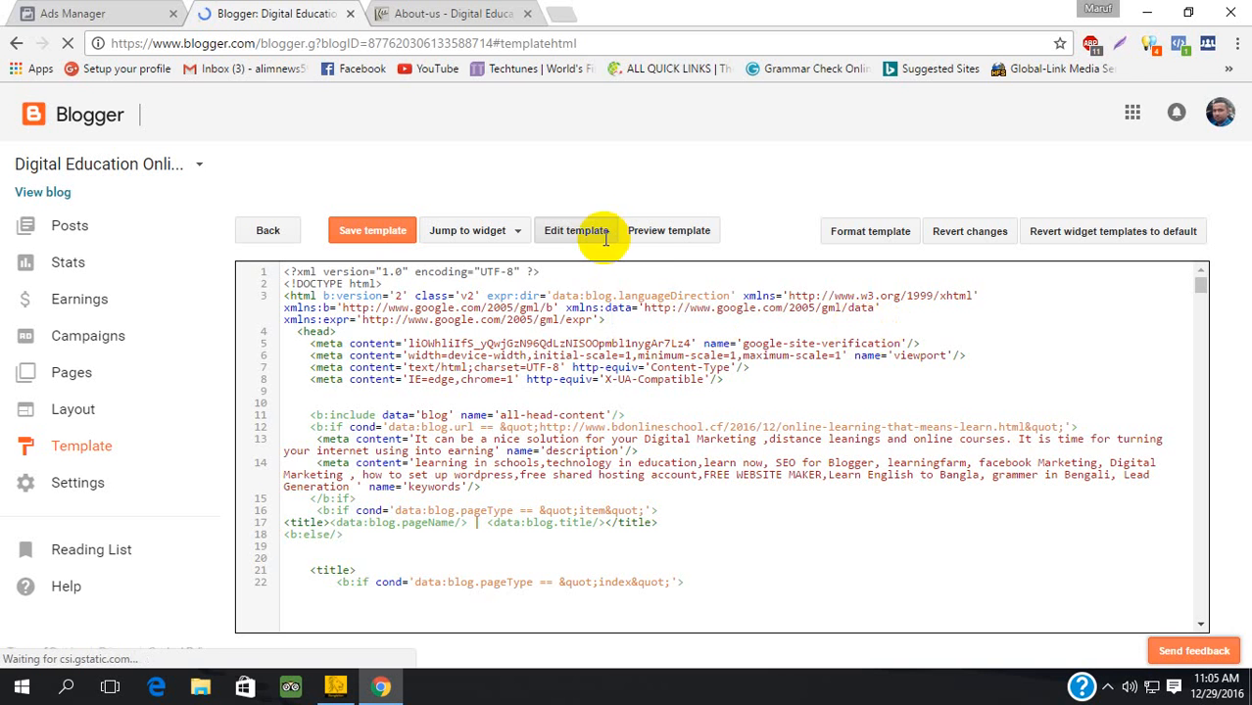
{"action": "left_click", "coordinate": [445, 9]}
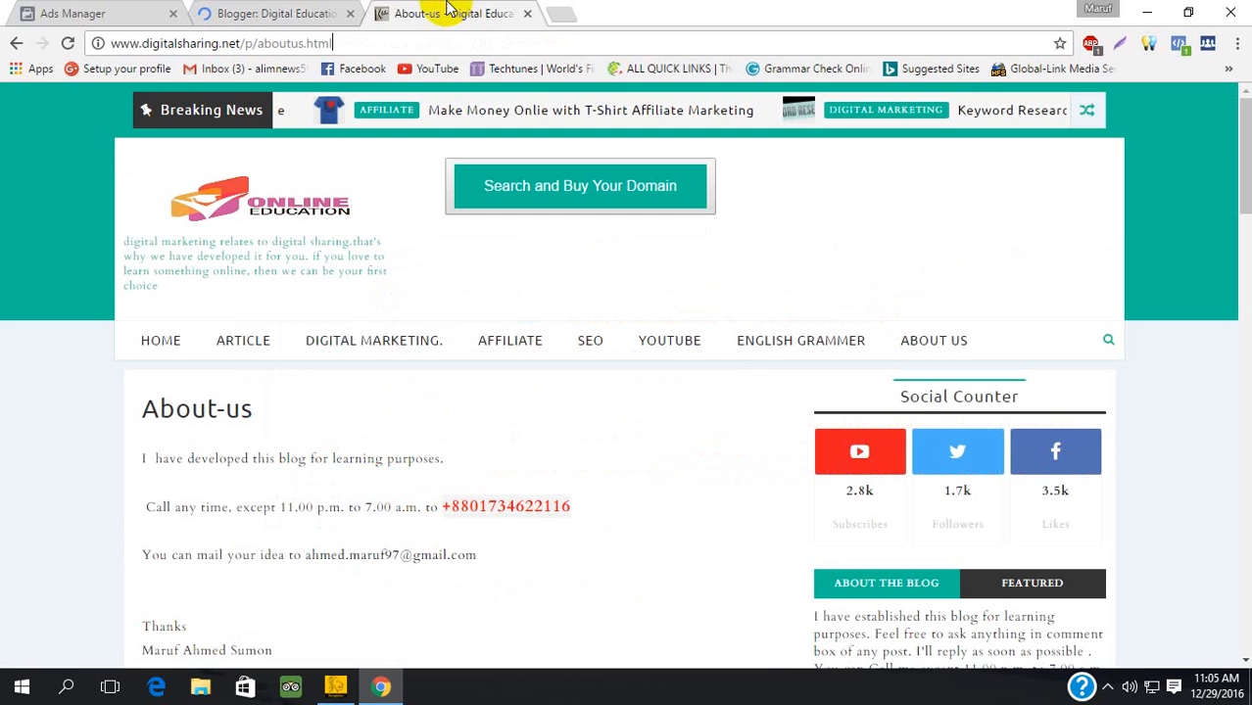
{"action": "left_click", "coordinate": [286, 12]}
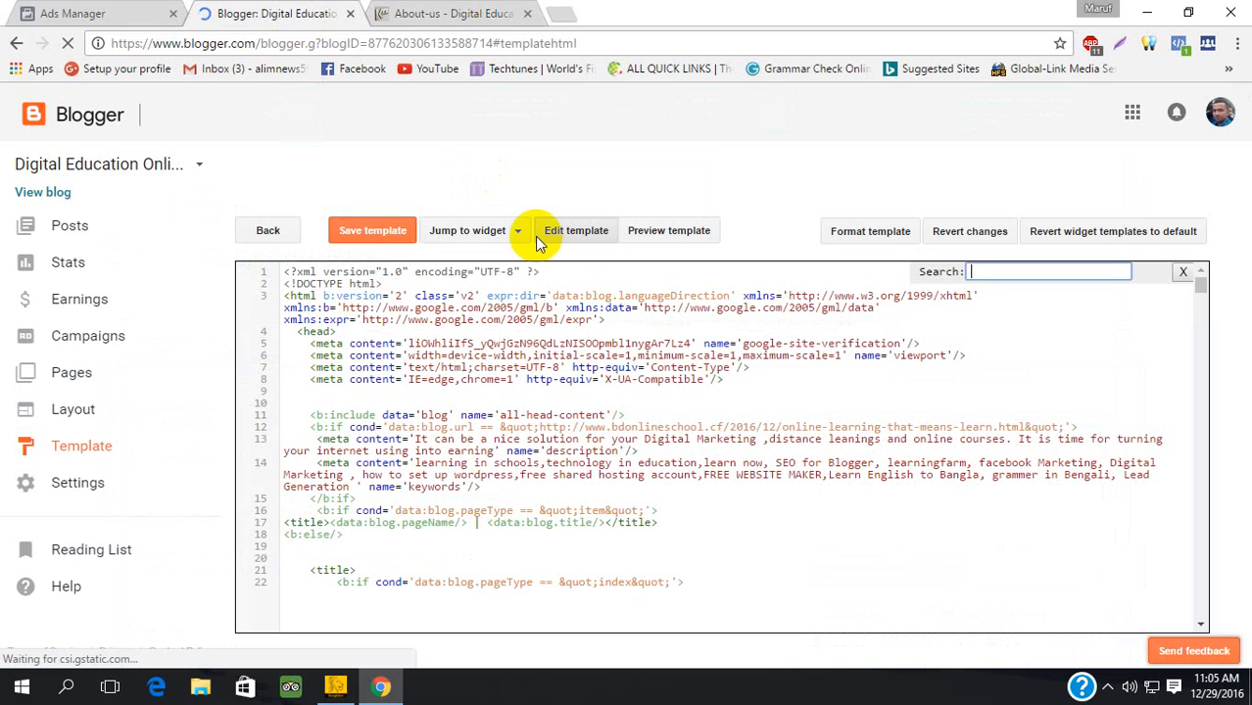
{"action": "key", "text": "Return"}
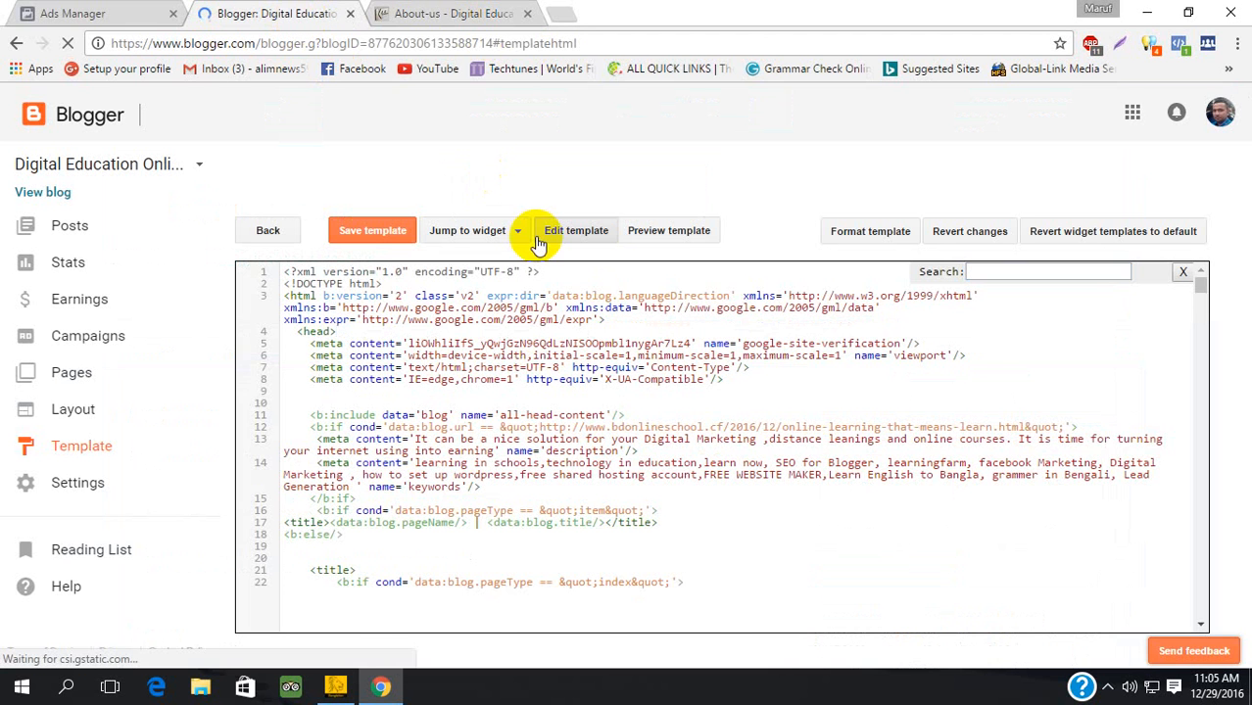
{"action": "type", "text": "bout"}
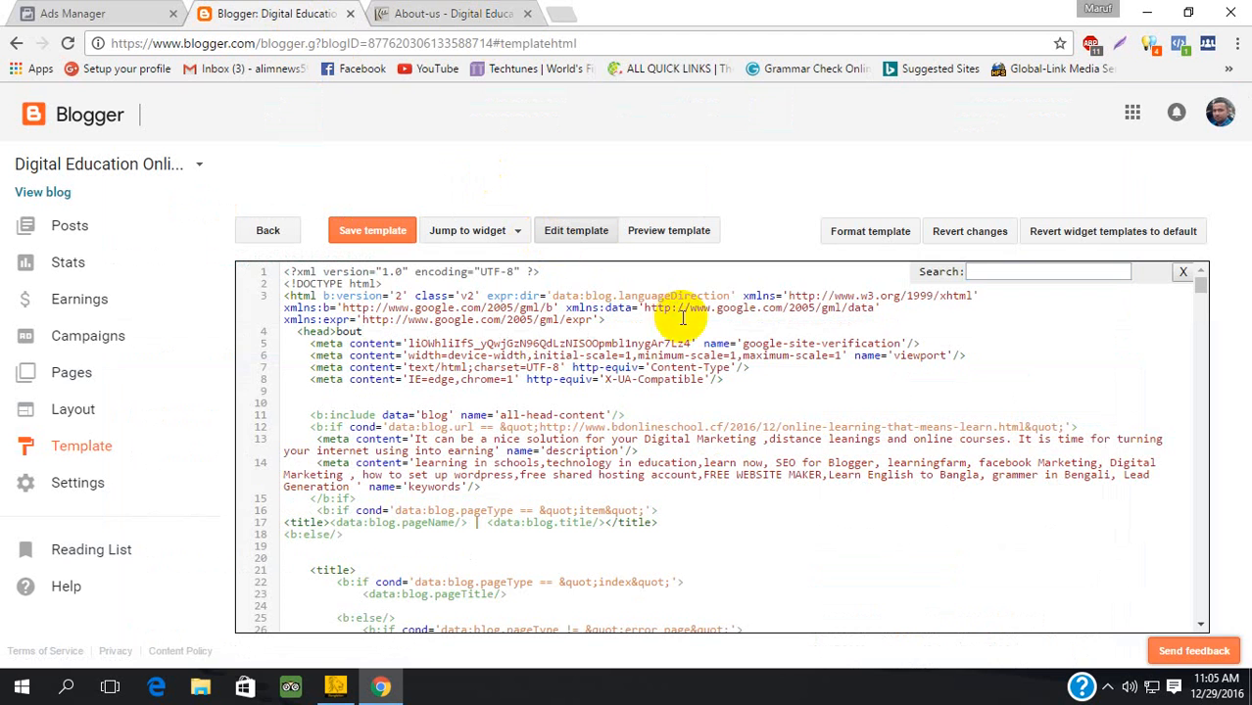
{"action": "key", "text": "BackSpace"}
{"action": "key", "text": "BackSpace"}
{"action": "key", "text": "BackSpace"}
{"action": "key", "text": "BackSpace"}
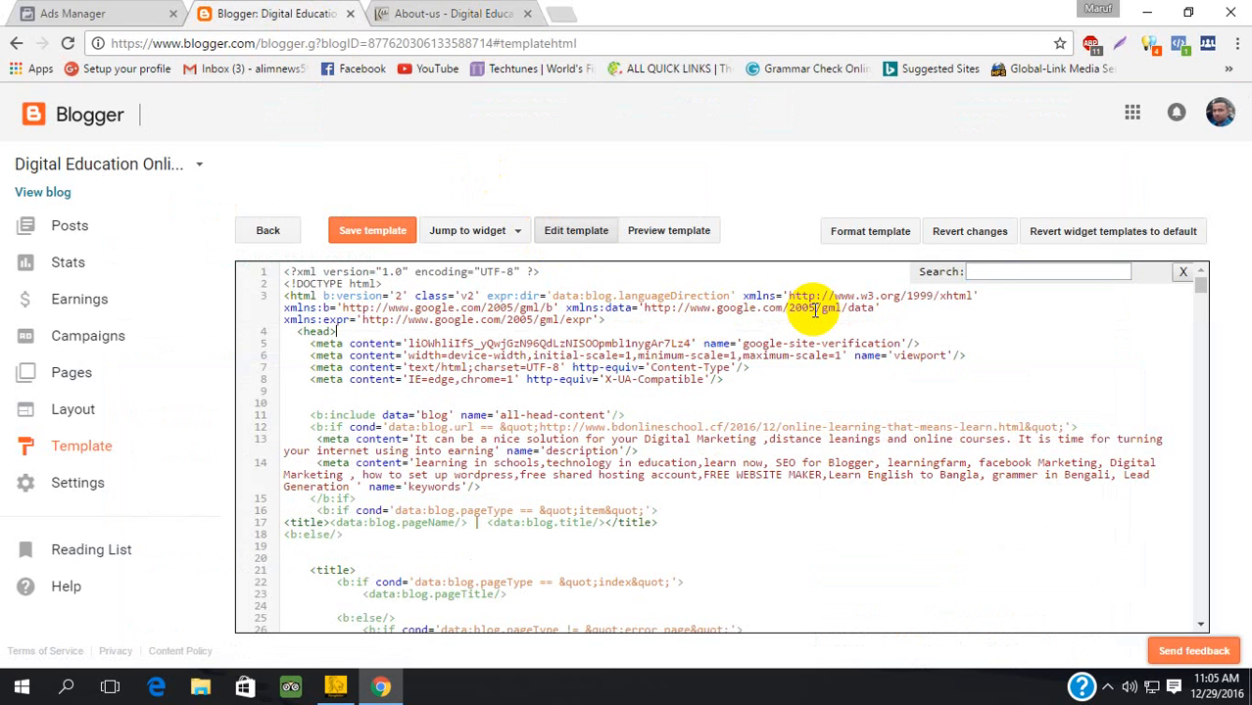
Step: Search the blog's template code for "aboutus"
{"action": "left_click", "coordinate": [987, 275]}
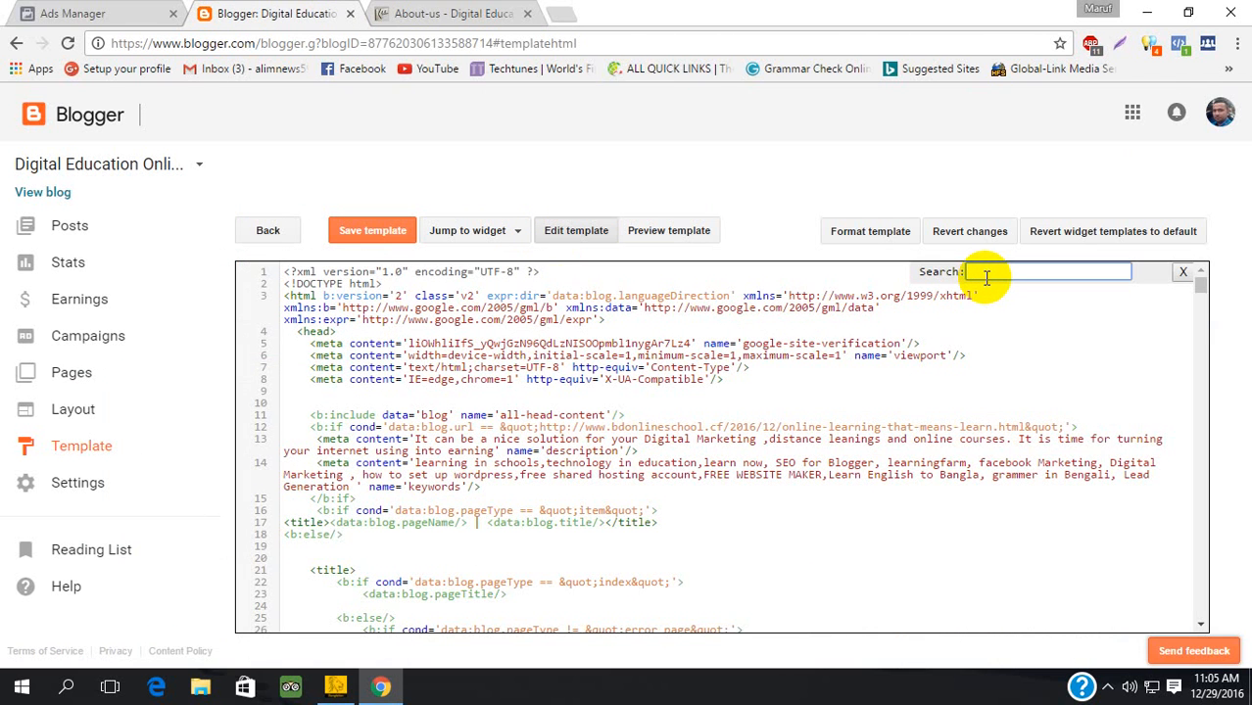
{"action": "type", "text": "abou"}
{"action": "type", "text": "tus"}
{"action": "key", "text": "Return"}
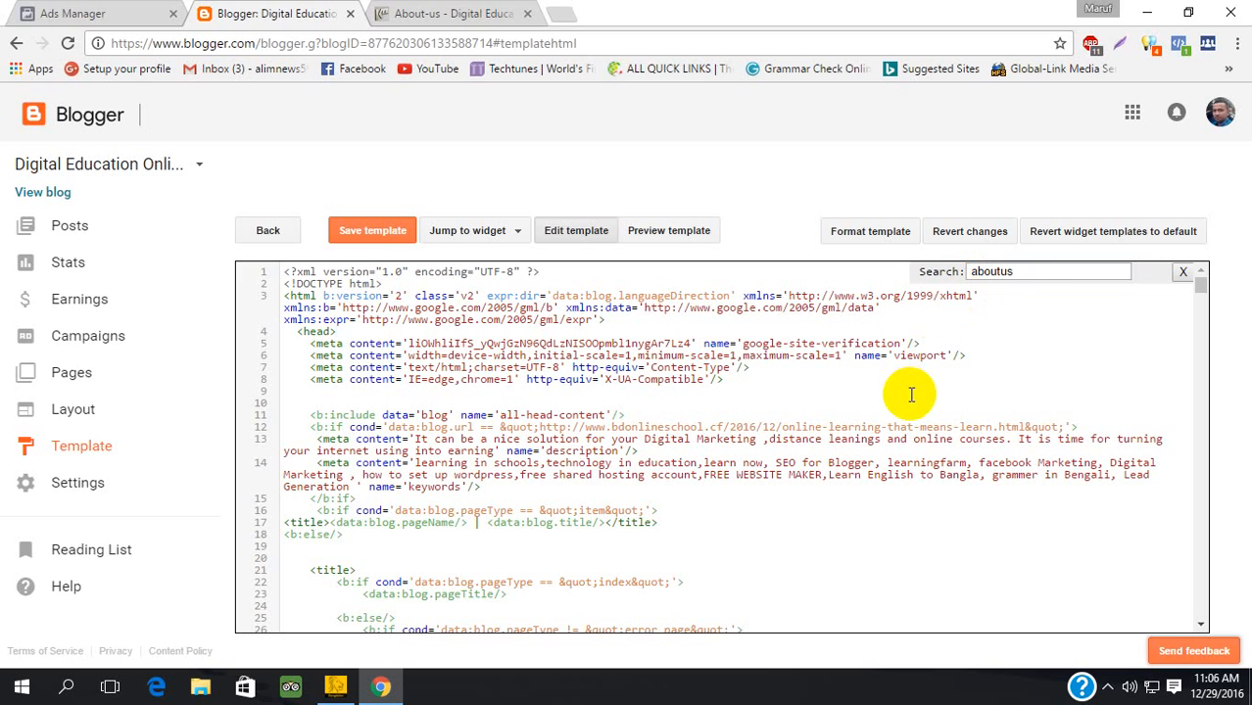
Step: Search the template code for "about" and close the code search
{"action": "left_click", "coordinate": [1027, 271]}
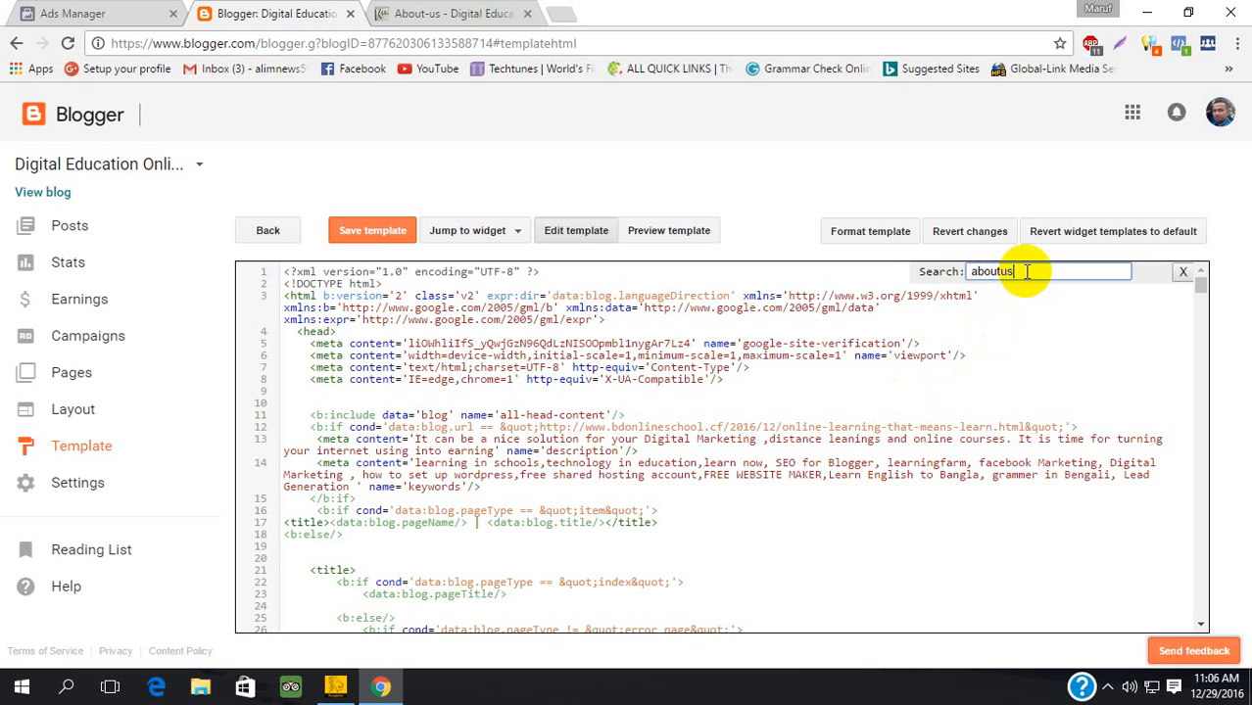
{"action": "key", "text": "BackSpace"}
{"action": "key", "text": "BackSpace"}
{"action": "key", "text": "Return"}
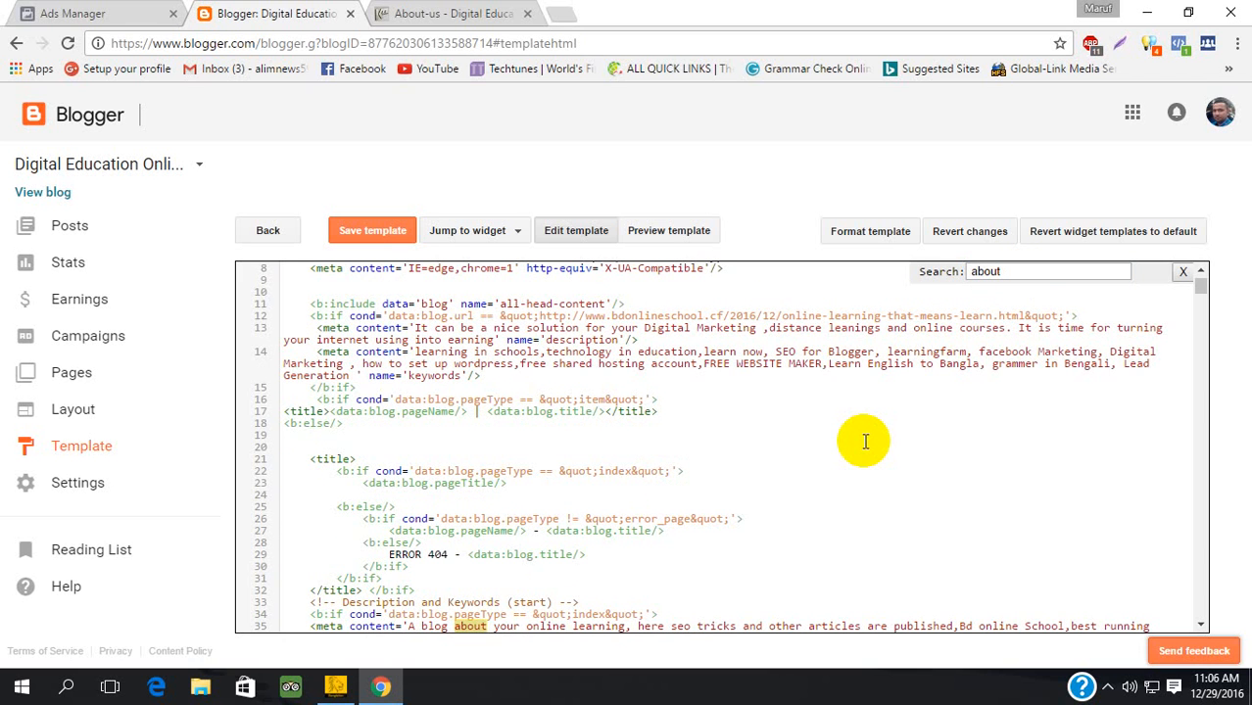
{"action": "left_click", "coordinate": [1185, 277]}
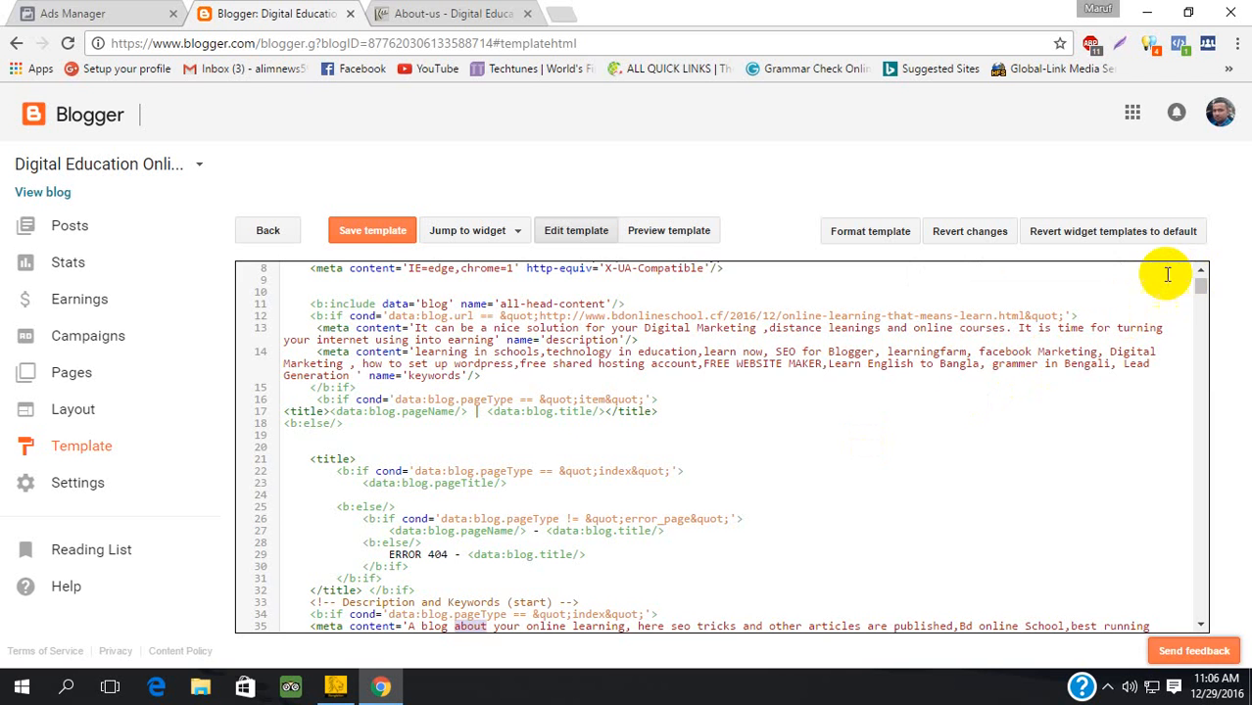
Step: Inspect the footer area of the blog's About-us page in the browser's developer tools and go to the end of its code
{"action": "left_click", "coordinate": [448, 8]}
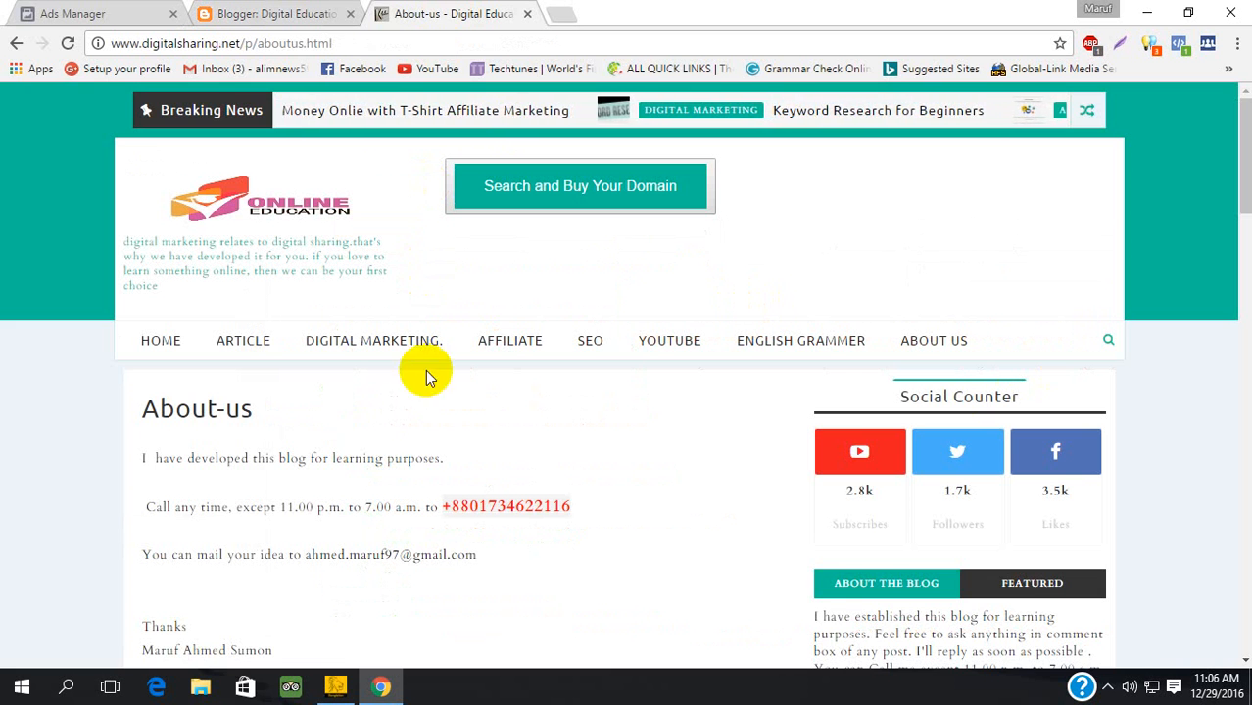
{"action": "key", "text": "Down"}
{"action": "key", "text": "Down"}
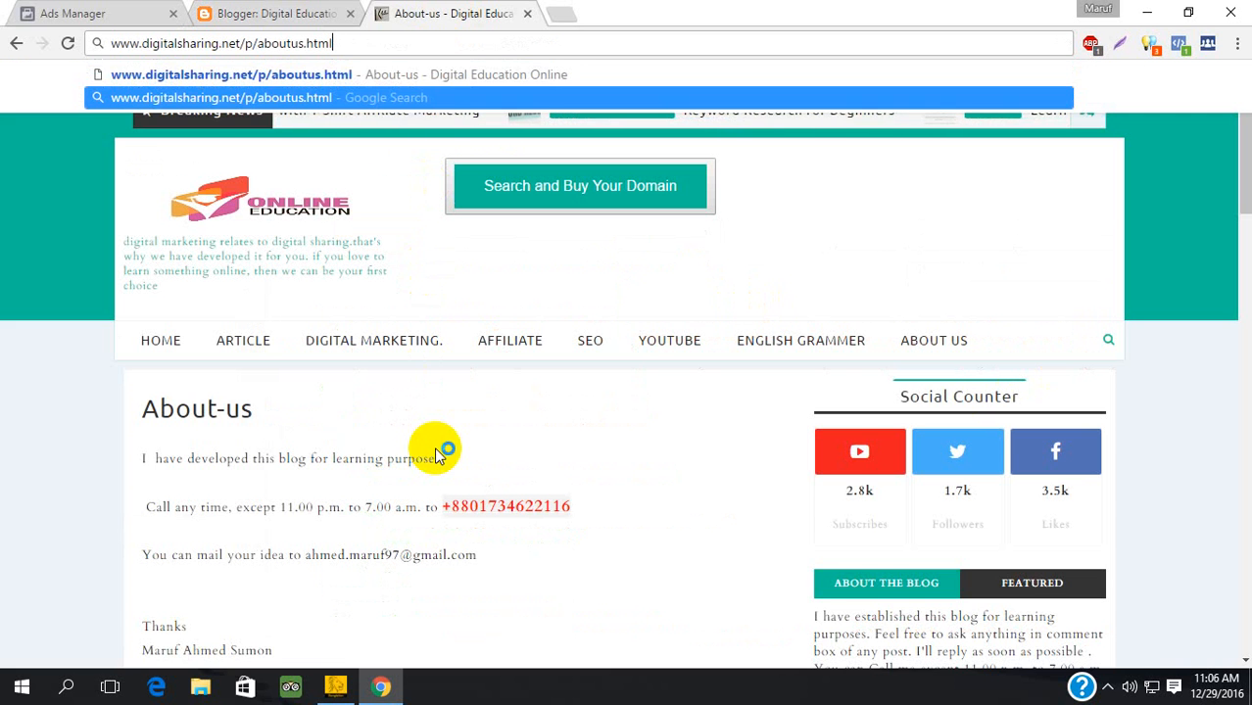
{"action": "left_click", "coordinate": [593, 274]}
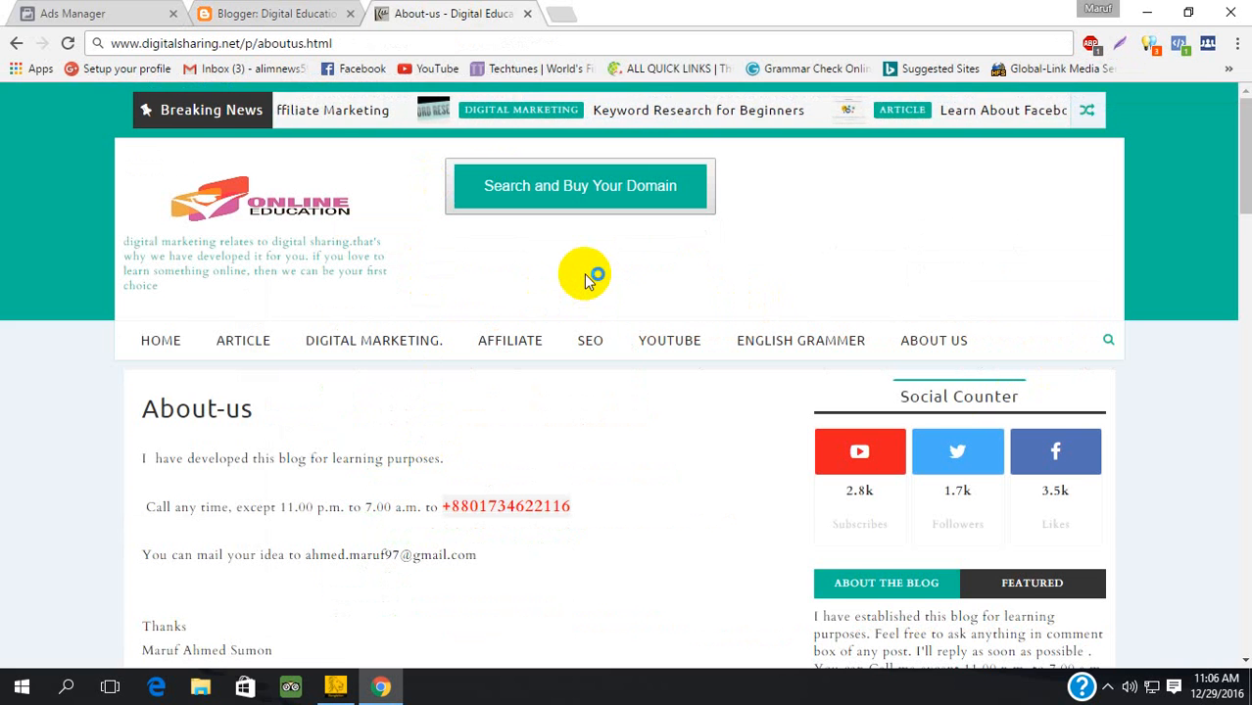
{"action": "scroll", "coordinate": [587, 279], "scroll_direction": "down", "scroll_amount": 1}
{"action": "scroll", "coordinate": [585, 281], "scroll_direction": "down", "scroll_amount": 15}
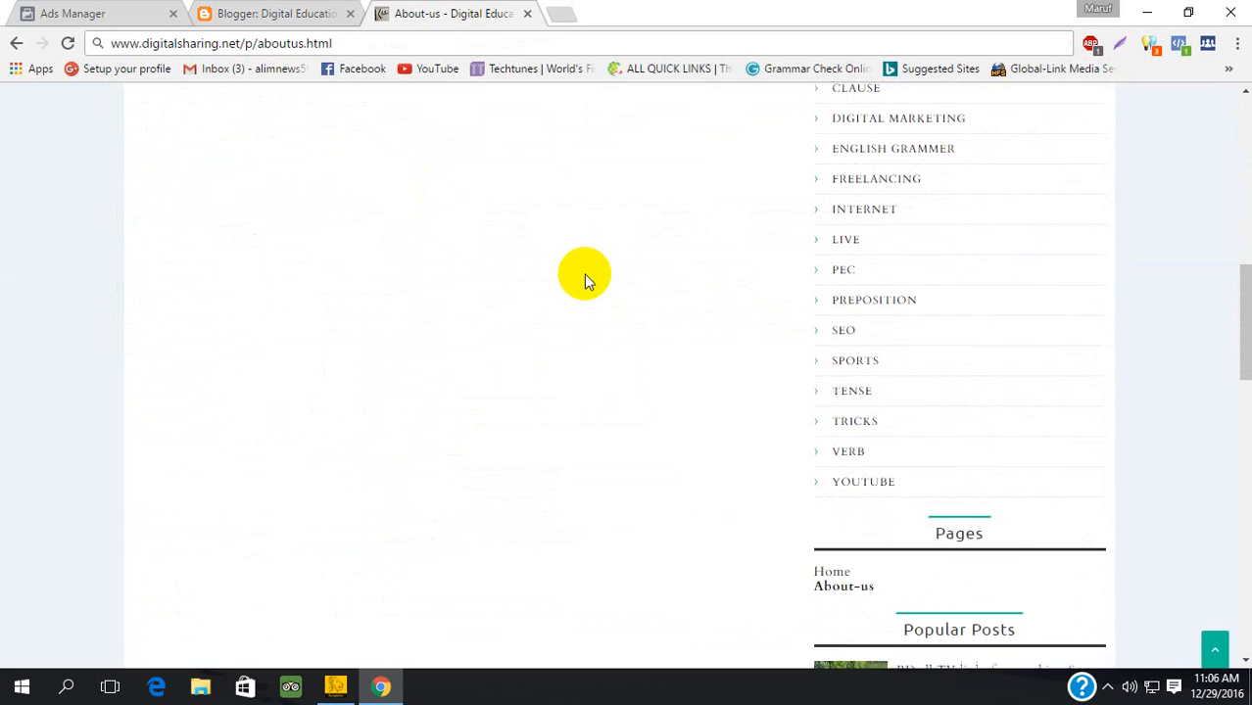
{"action": "scroll", "coordinate": [585, 279], "scroll_direction": "down", "scroll_amount": 10}
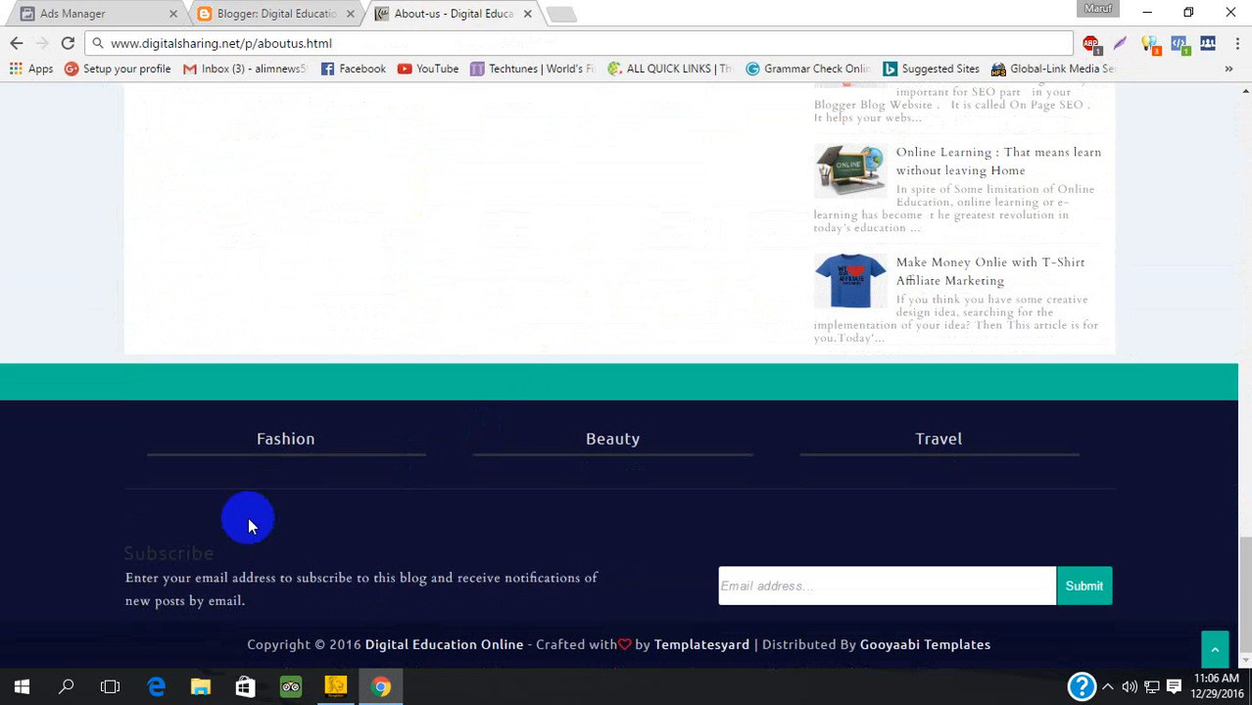
{"action": "right_click", "coordinate": [172, 647]}
{"action": "left_click", "coordinate": [212, 635]}
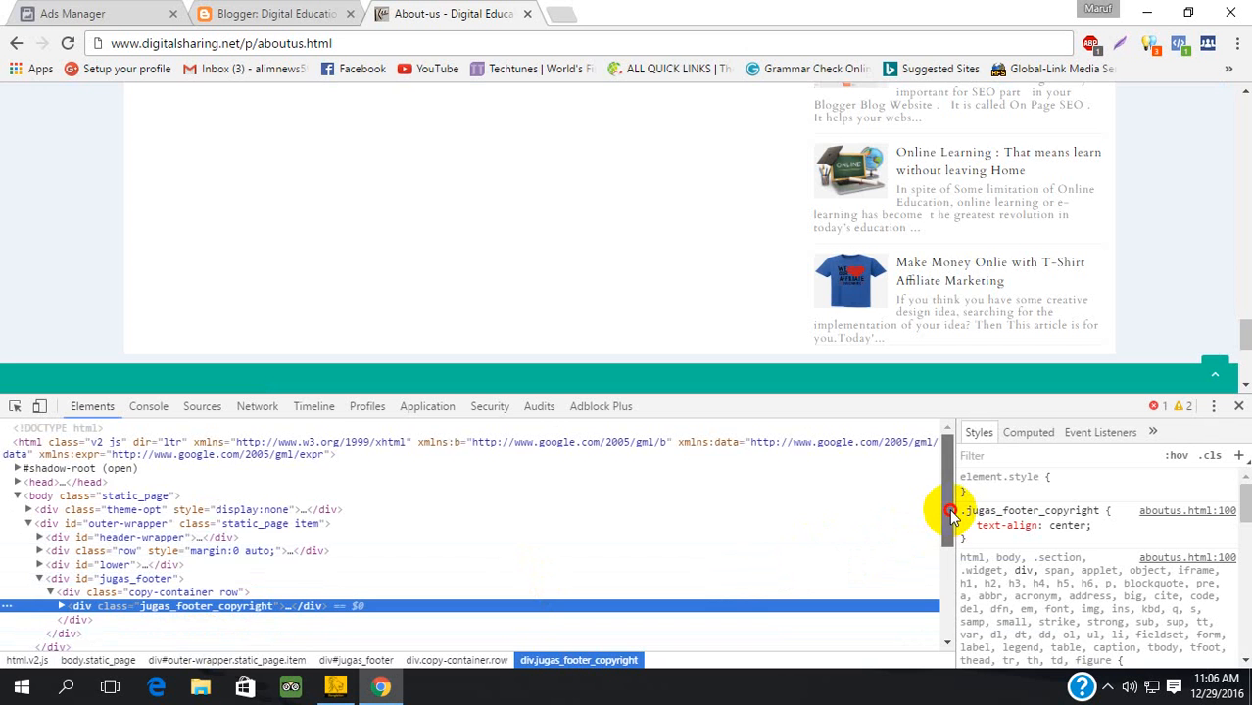
{"action": "left_click_drag", "start_coordinate": [950, 514], "coordinate": [963, 596]}
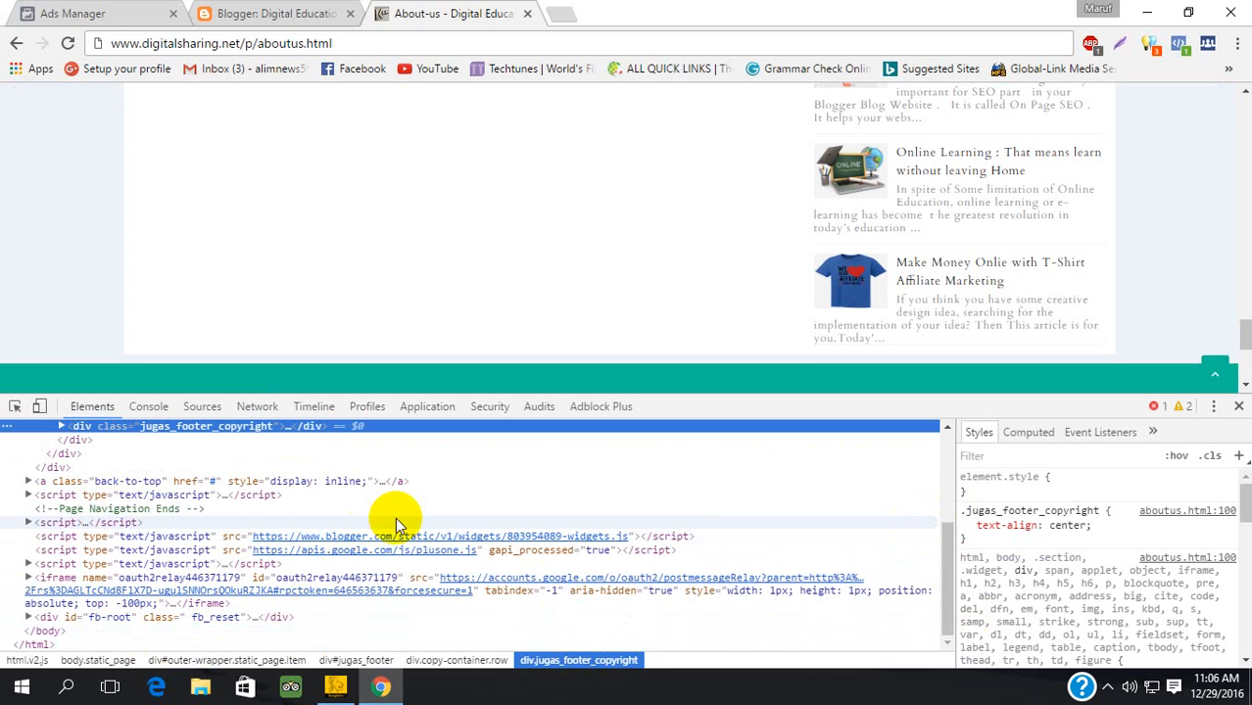
Step: Search the inspected code of the About-us page for "</head>"
{"action": "key", "text": "ctrl+f"}
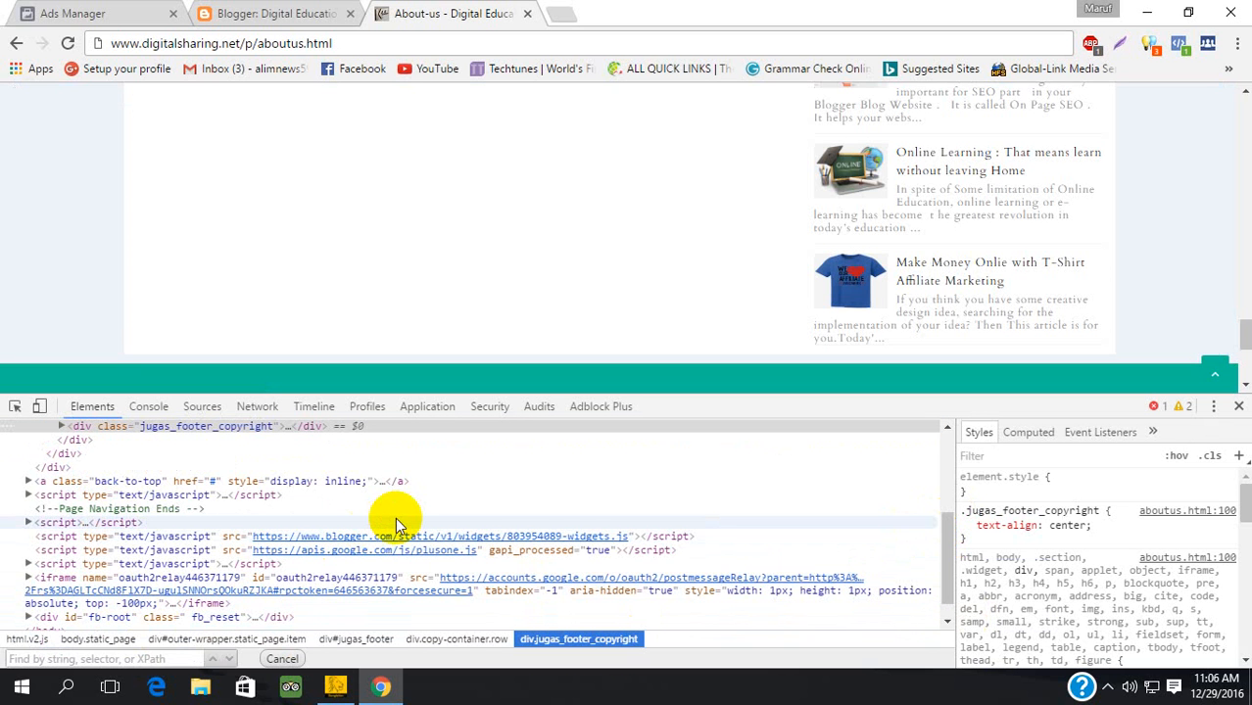
{"action": "type", "text": "</he"}
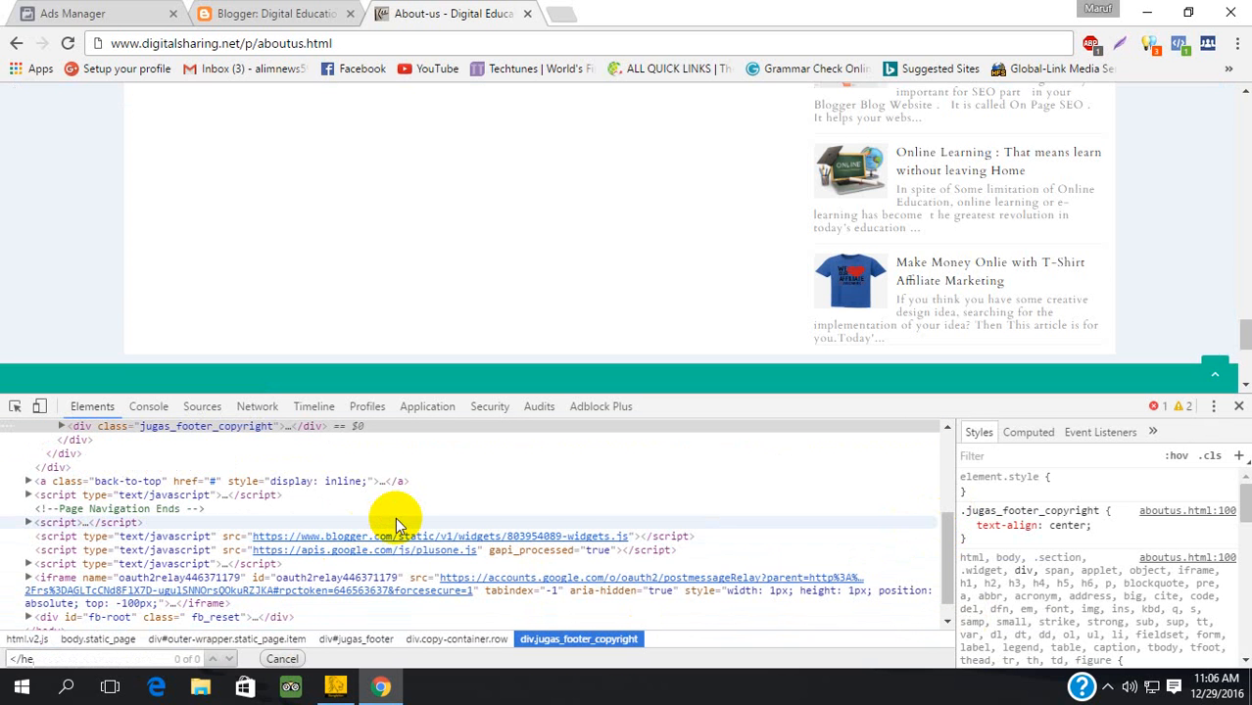
{"action": "type", "text": "ad>"}
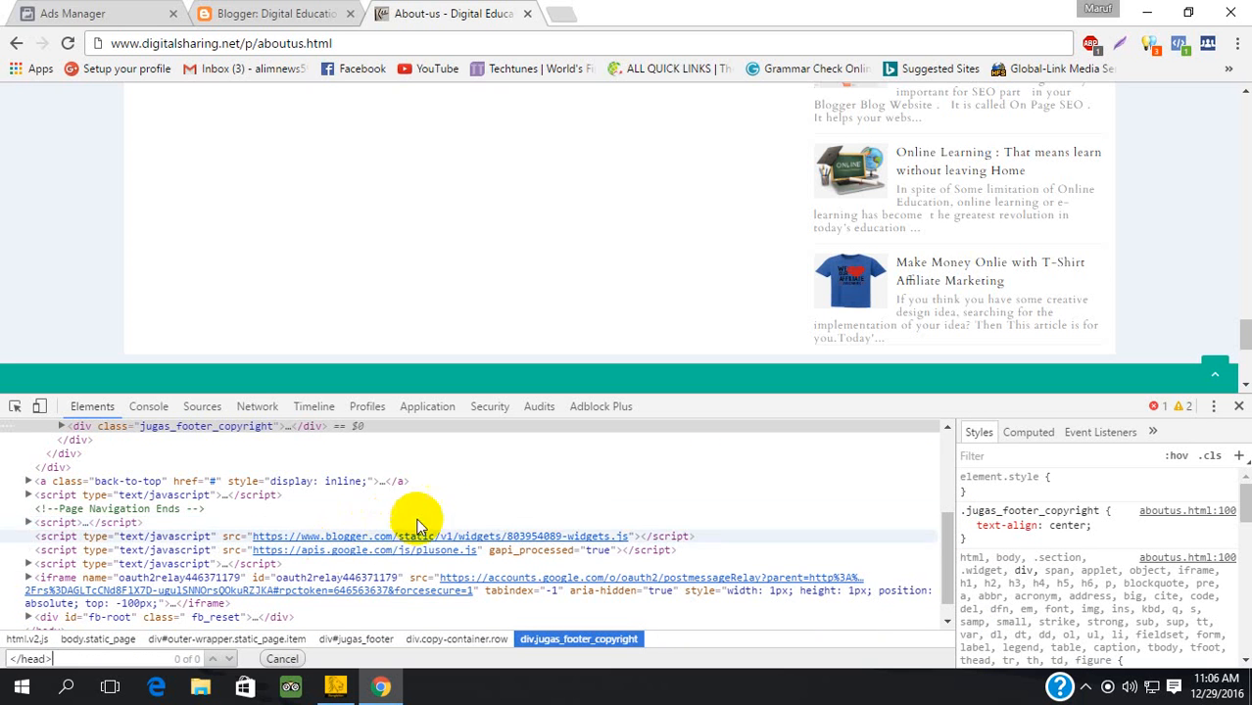
{"action": "left_click", "coordinate": [432, 508]}
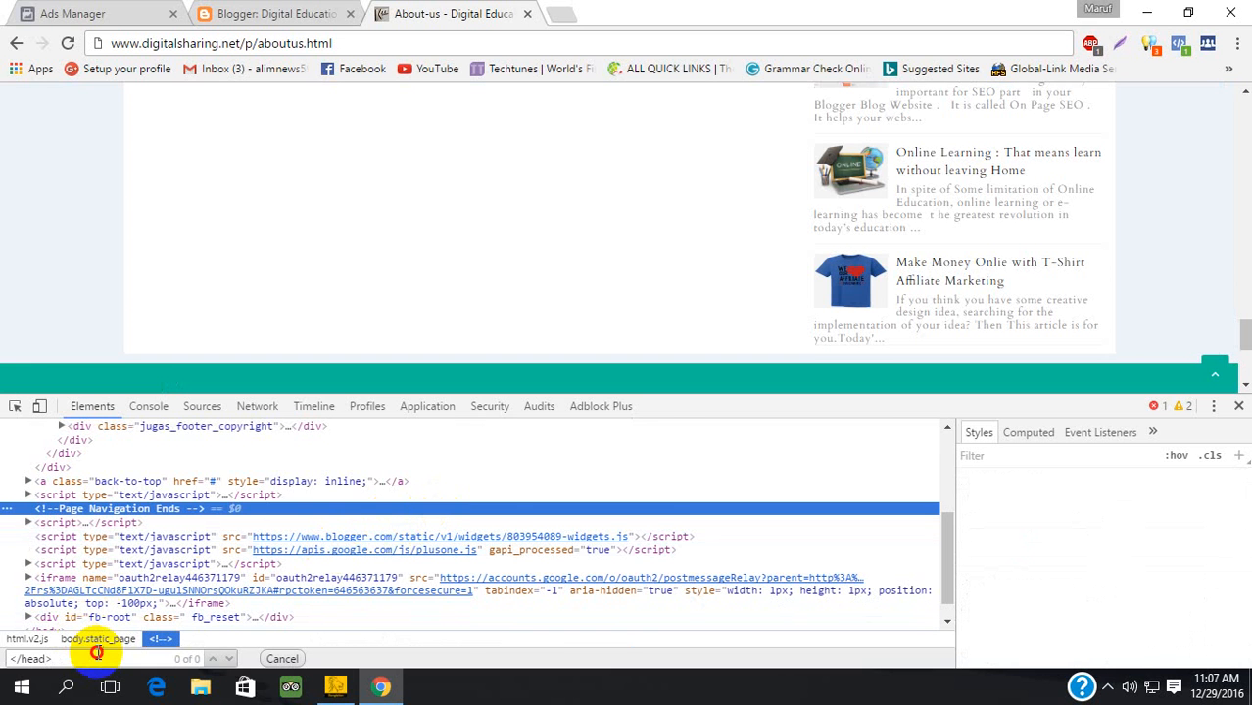
Step: Try a search for "</fotter" in the inspected code, clear it, and locate the closing body tag
{"action": "left_click", "coordinate": [98, 653]}
{"action": "key", "text": "BackSpace"}
{"action": "key", "text": "BackSpace"}
{"action": "key", "text": "BackSpace"}
{"action": "key", "text": "BackSpace"}
{"action": "key", "text": "BackSpace"}
{"action": "key", "text": "BackSpace"}
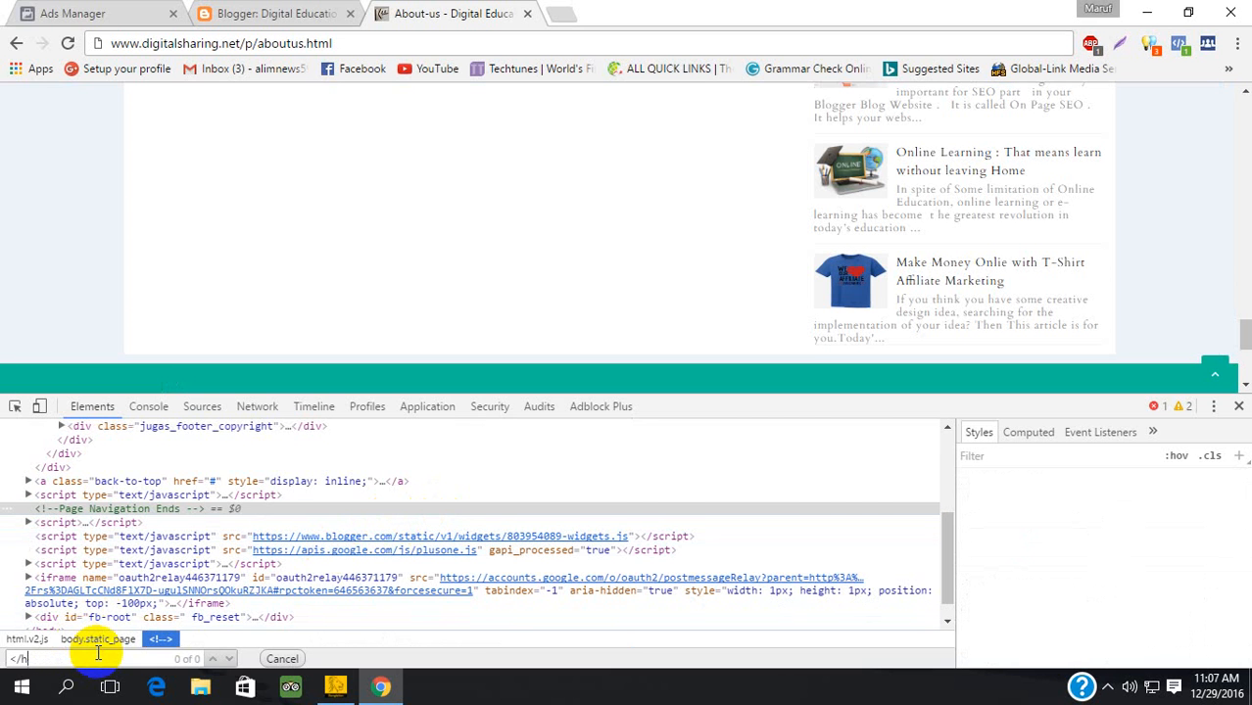
{"action": "key", "text": "BackSpace"}
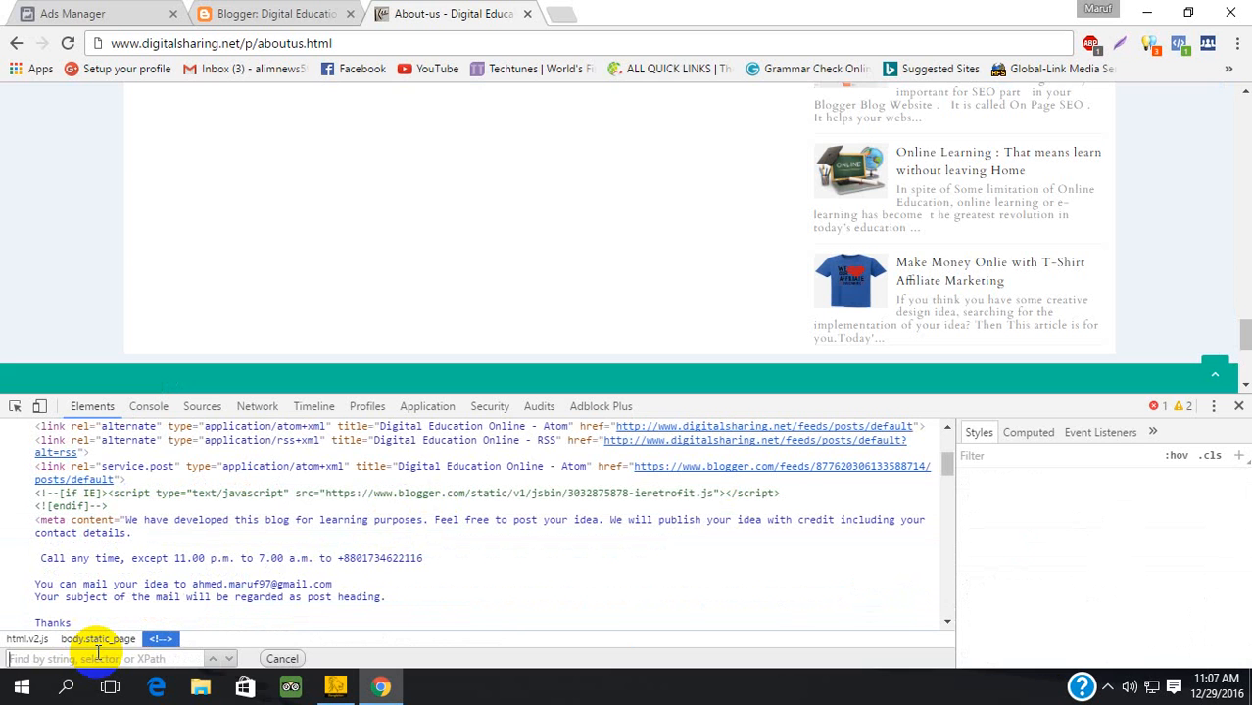
{"action": "type", "text": "</"}
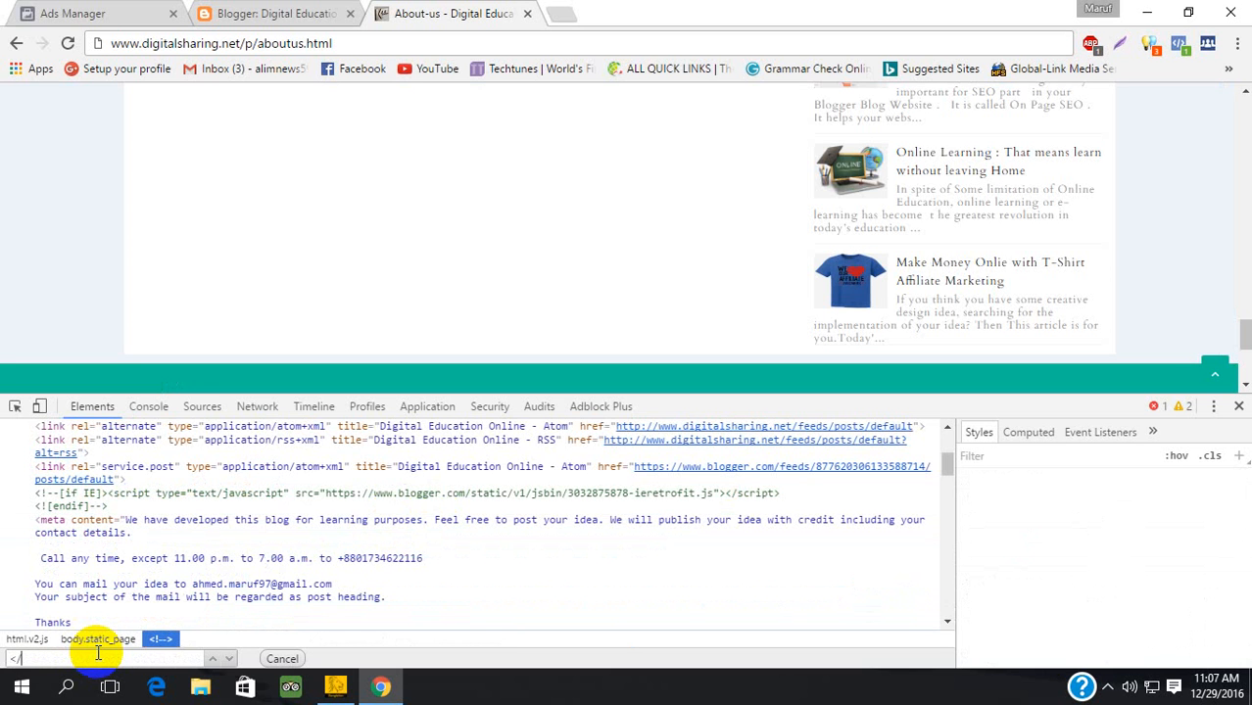
{"action": "type", "text": "fotter"}
{"action": "key", "text": "BackSpace"}
{"action": "key", "text": "BackSpace"}
{"action": "key", "text": "BackSpace"}
{"action": "key", "text": "BackSpace"}
{"action": "key", "text": "BackSpace"}
{"action": "key", "text": "BackSpace"}
{"action": "key", "text": "BackSpace"}
{"action": "key", "text": "BackSpace"}
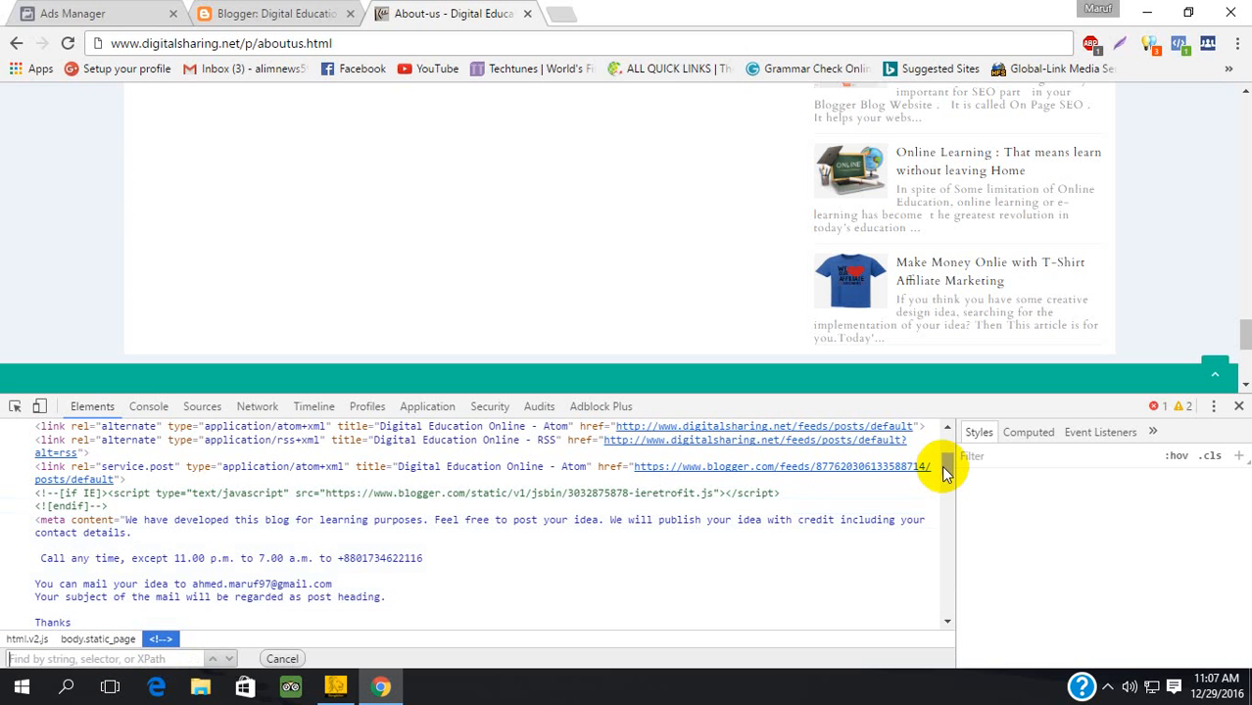
{"action": "left_click_drag", "start_coordinate": [944, 465], "coordinate": [950, 649]}
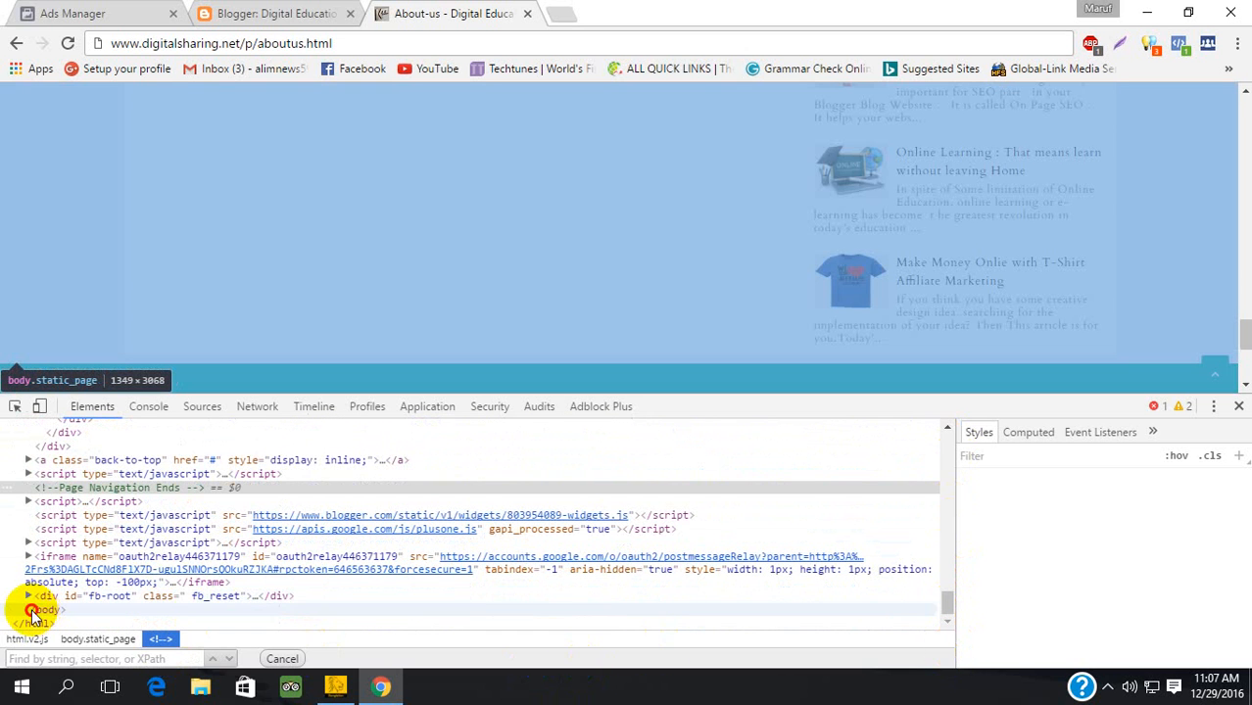
Step: Examine the script above the closing body tag in the About-us page's inspected code and close the developer tools
{"action": "left_click", "coordinate": [33, 610]}
{"action": "left_click", "coordinate": [26, 610]}
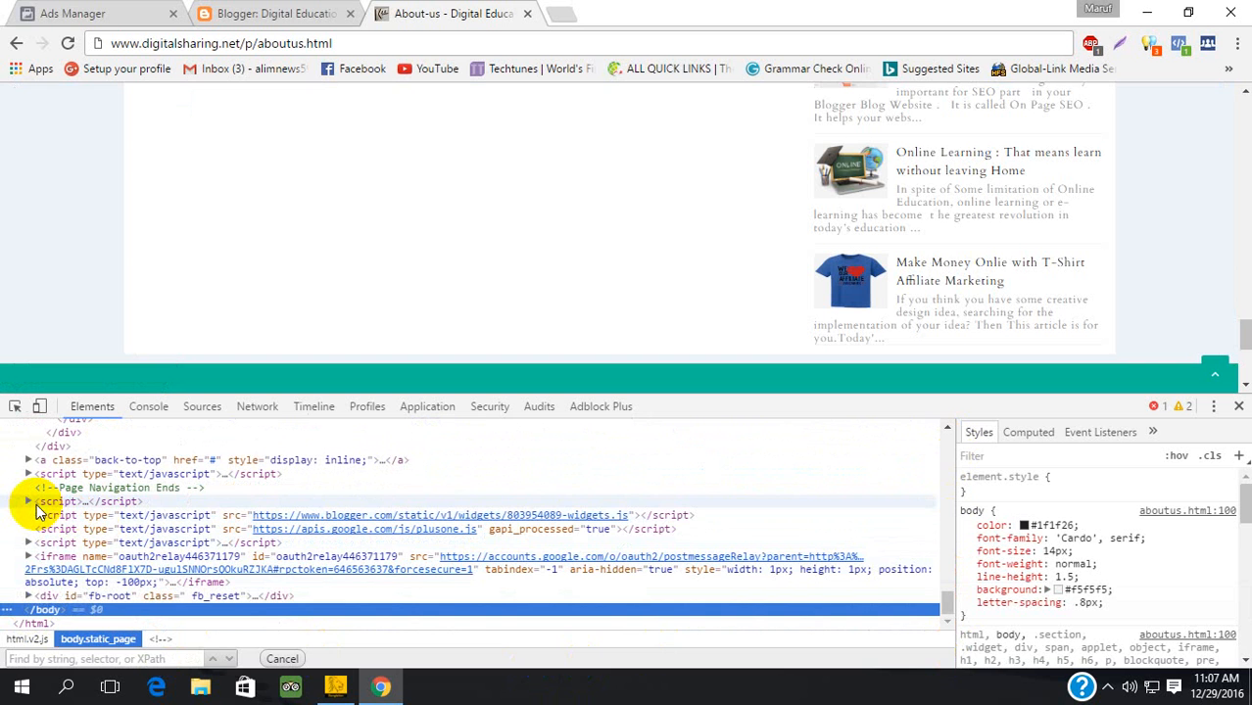
{"action": "left_click", "coordinate": [29, 501]}
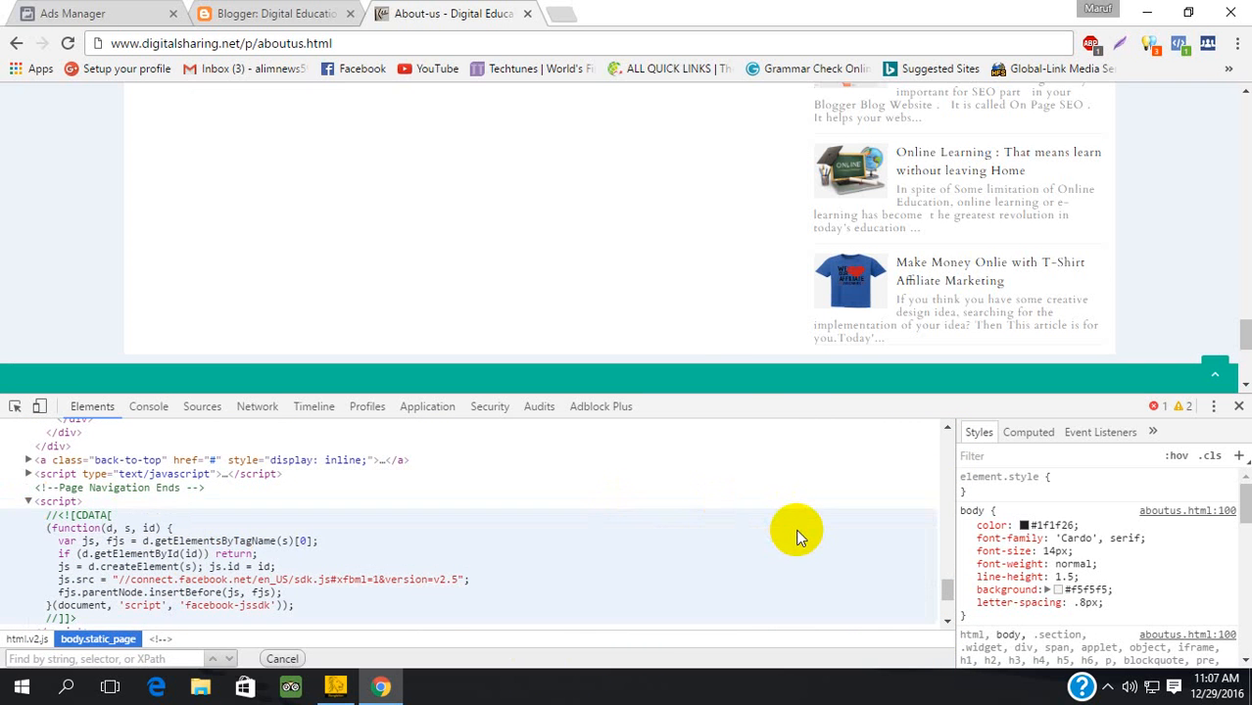
{"action": "mouse_move", "coordinate": [946, 588]}
{"action": "left_mouse_down"}
{"action": "mouse_move", "coordinate": [949, 608]}
{"action": "mouse_move", "coordinate": [949, 595]}
{"action": "left_mouse_up"}
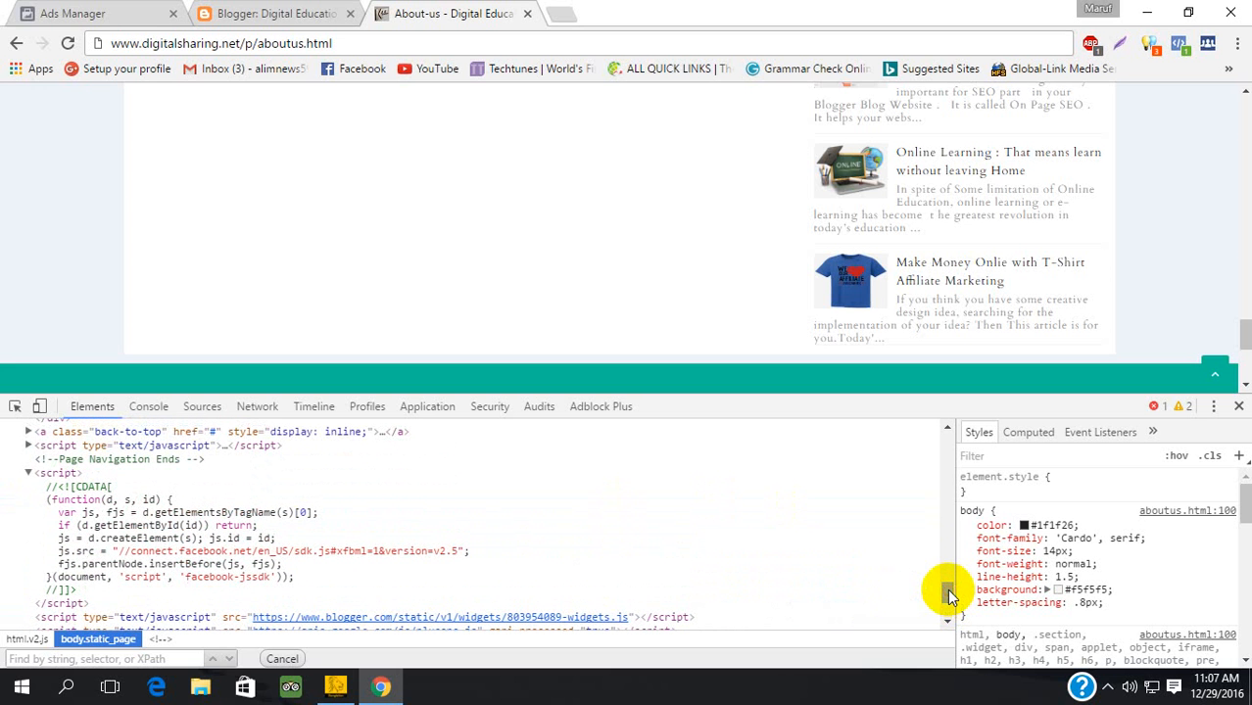
{"action": "left_click", "coordinate": [1239, 406]}
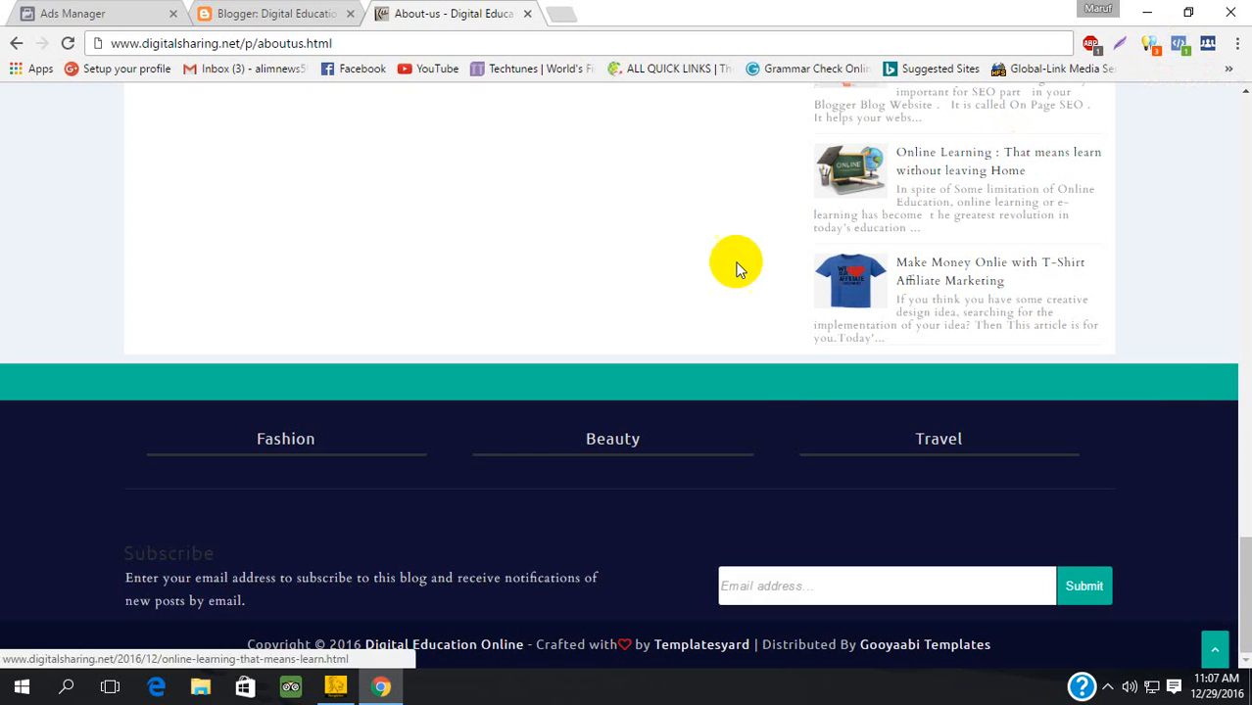
{"action": "scroll", "coordinate": [506, 323], "scroll_direction": "up", "scroll_amount": 4}
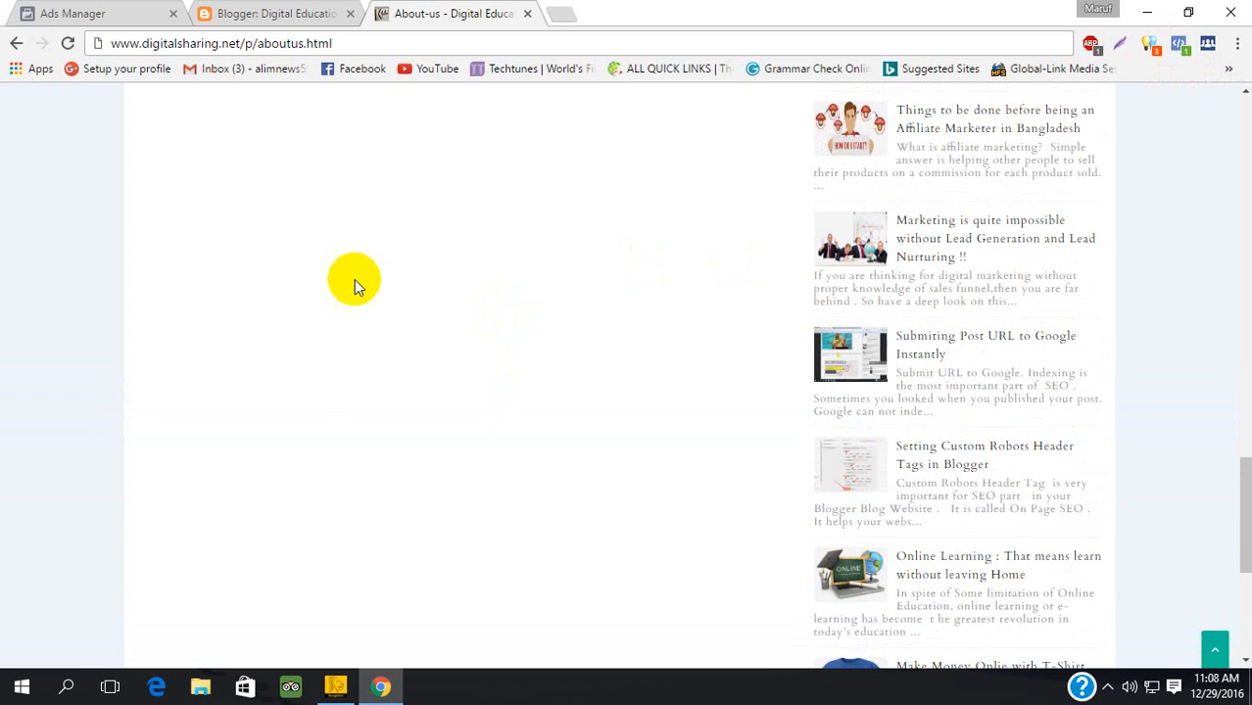
Step: Switch to the Blogger template editor, search its code for "<script>", and go to the last script before the closing body tag
{"action": "left_click", "coordinate": [283, 9]}
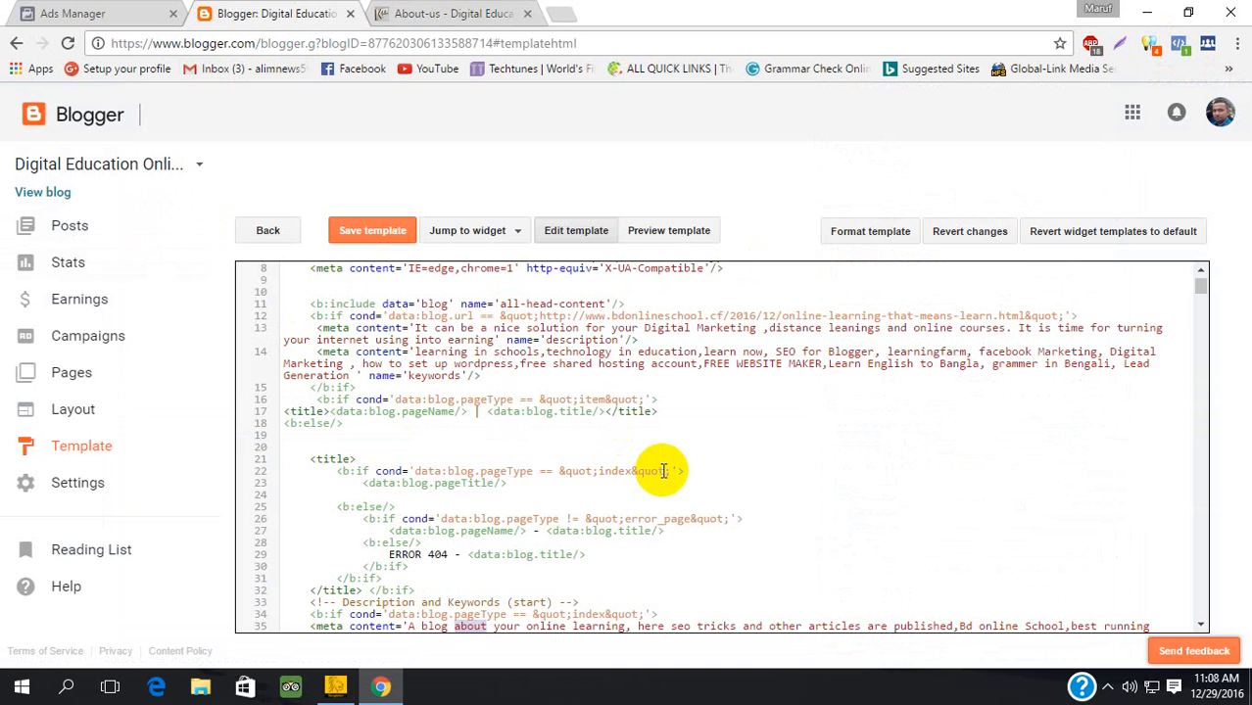
{"action": "type", "text": "<"}
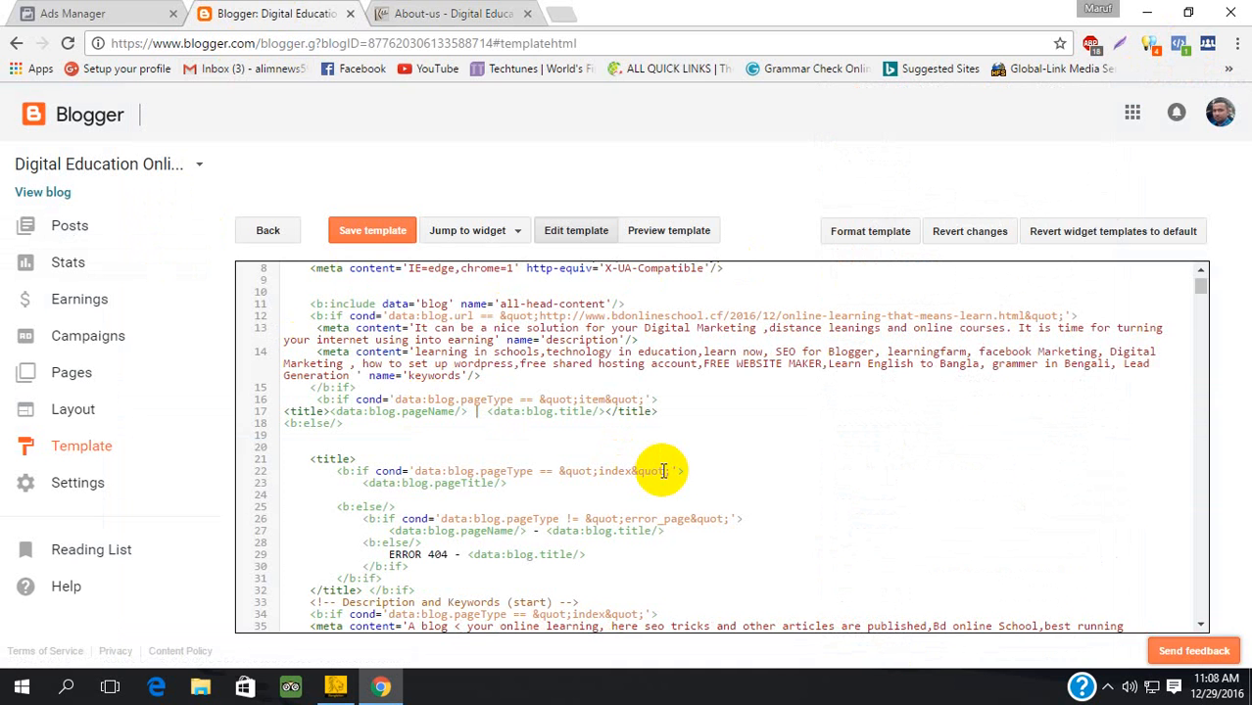
{"action": "key", "text": "ctrl+z"}
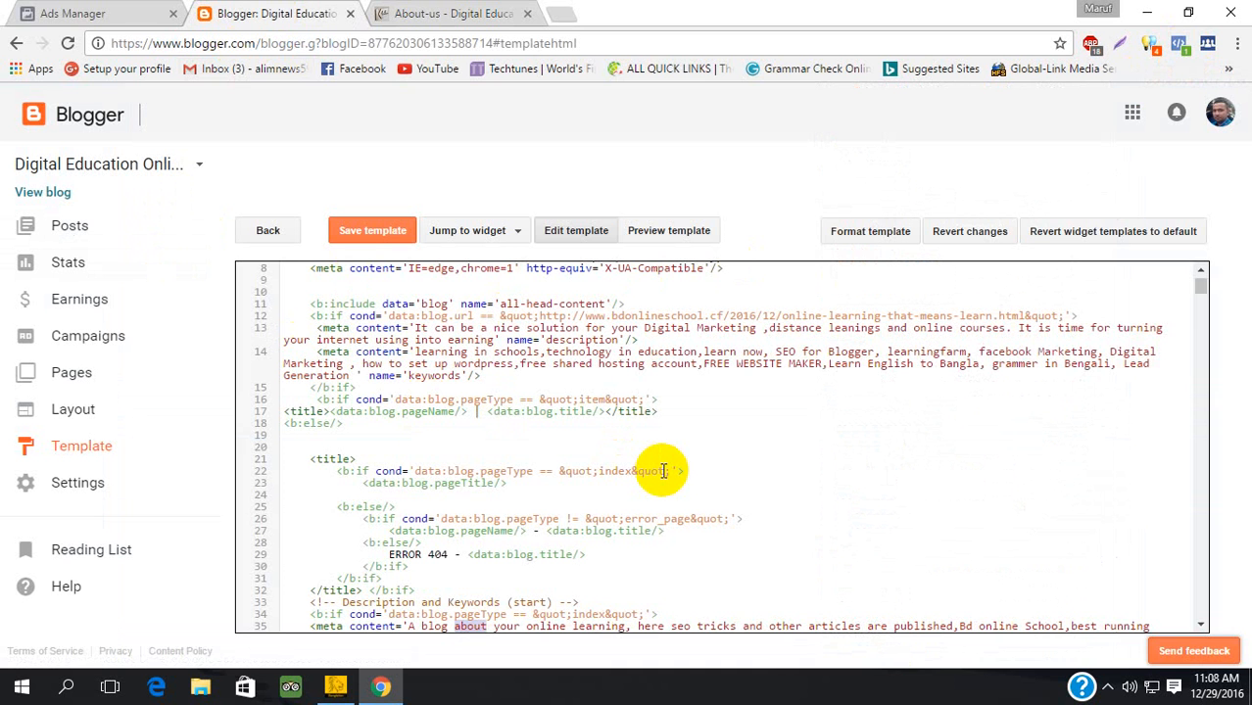
{"action": "key", "text": "ctrl+f"}
{"action": "key", "text": "ctrl+d"}
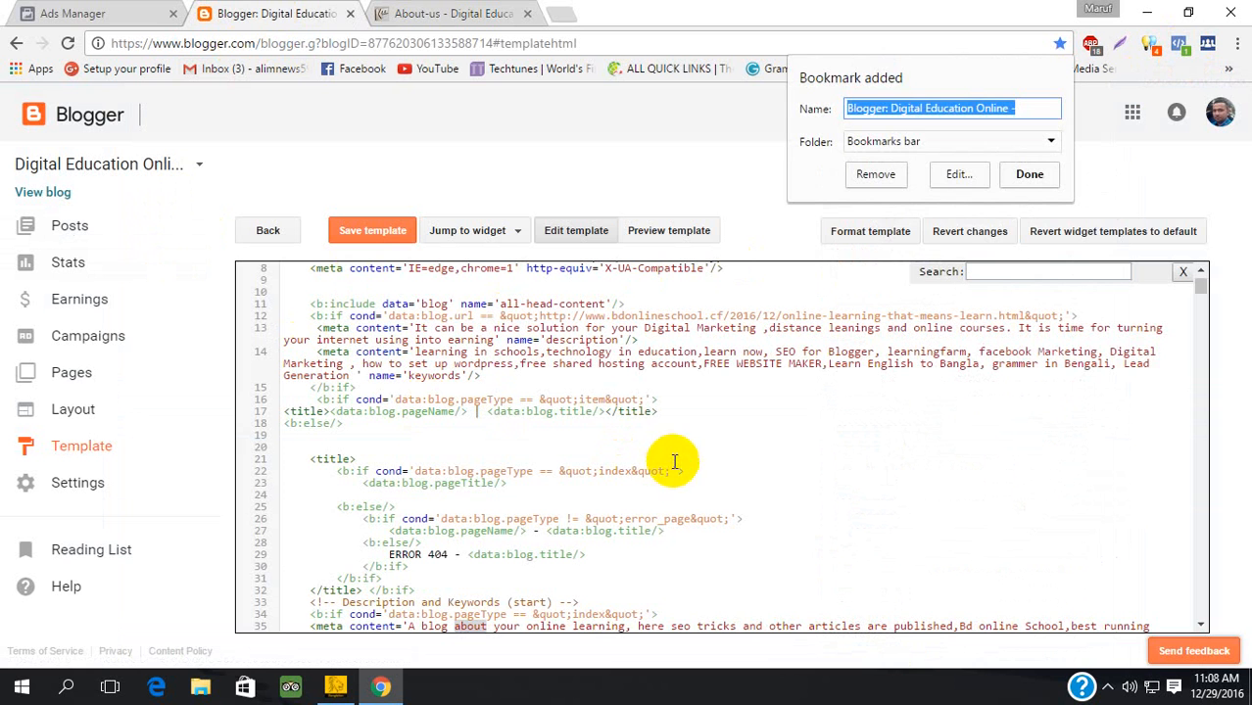
{"action": "left_click", "coordinate": [890, 178]}
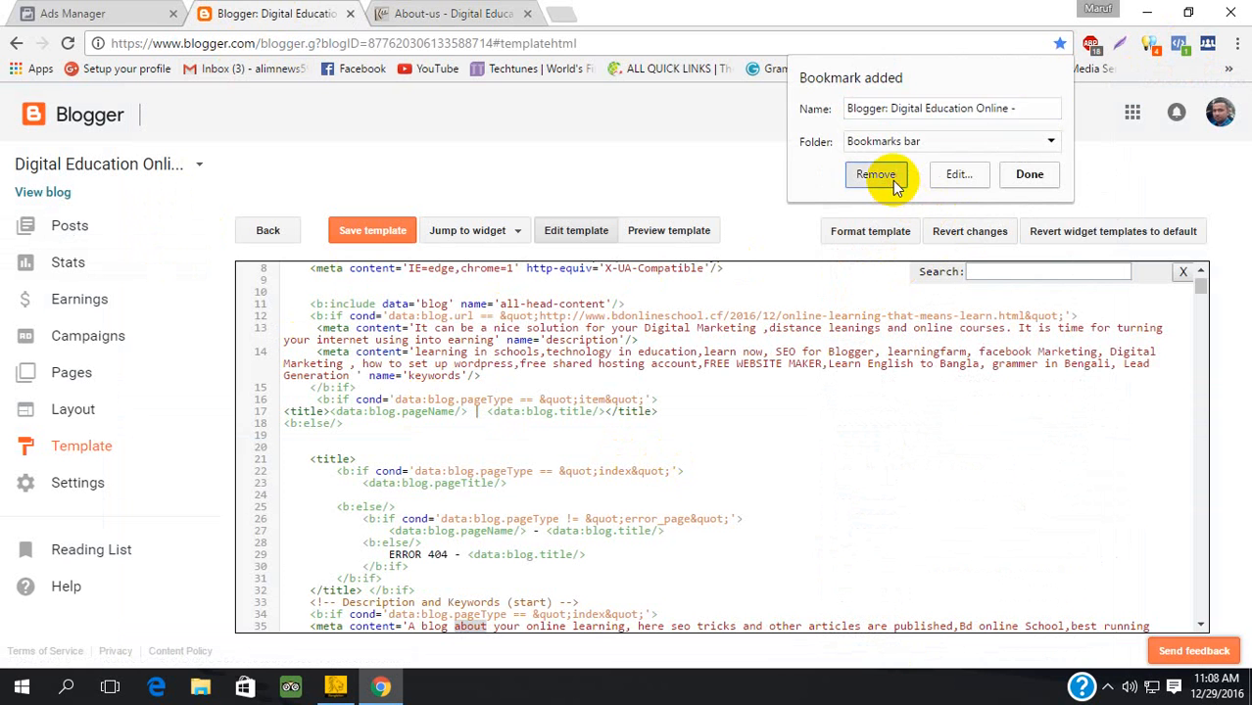
{"action": "type", "text": "<s"}
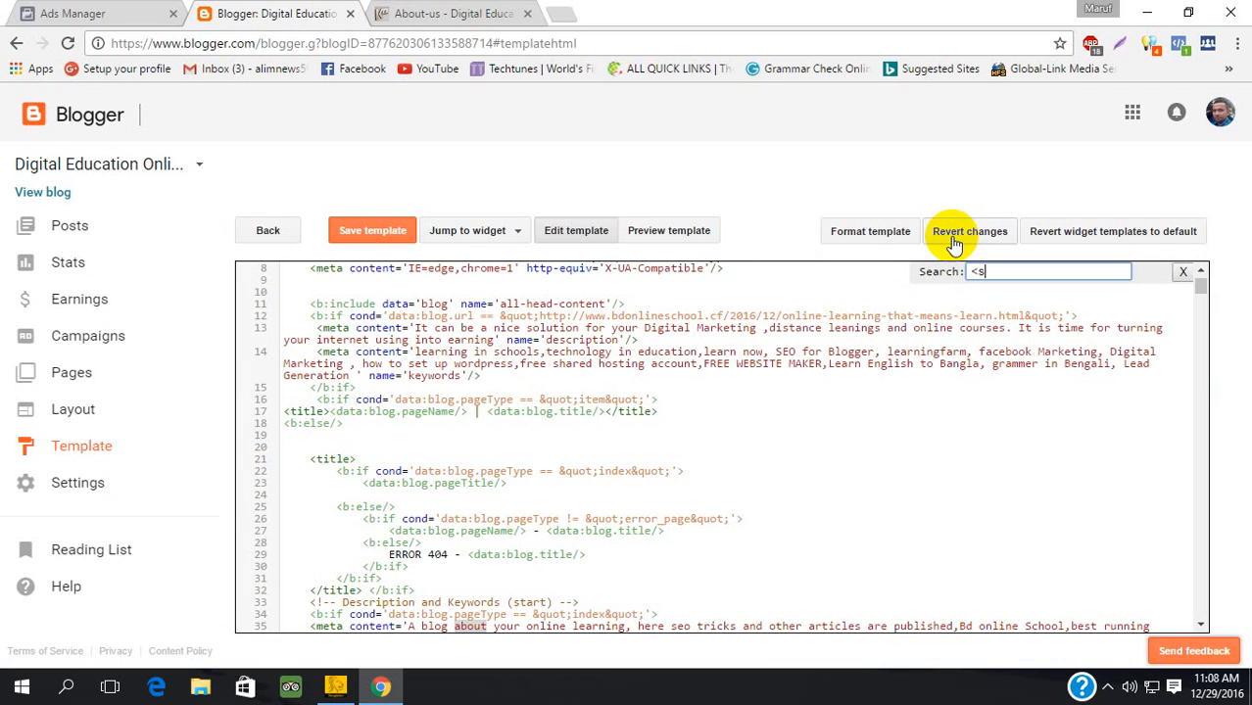
{"action": "type", "text": "cript>"}
{"action": "key", "text": "Return"}
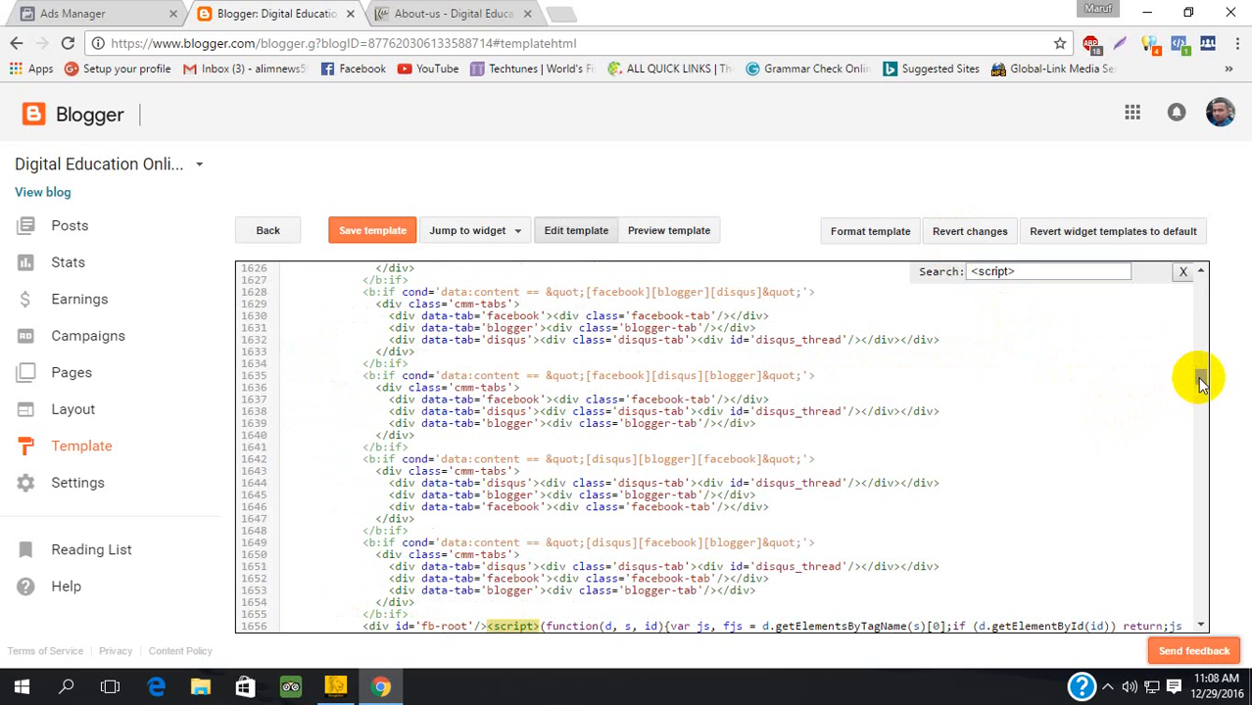
{"action": "left_click_drag", "start_coordinate": [1198, 379], "coordinate": [1196, 428]}
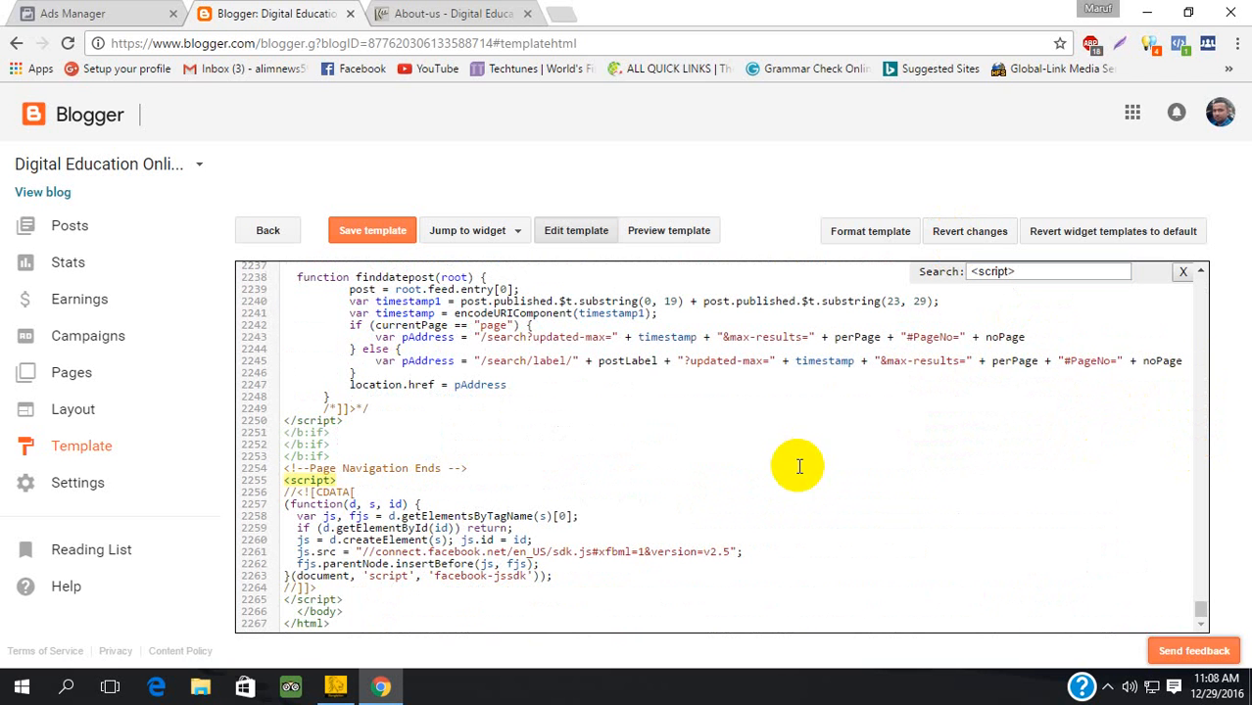
Step: Insert the script fbq('track', '<EVENT_NAME>'); on a new line between the template's last script and the closing body tag
{"action": "left_click", "coordinate": [399, 488]}
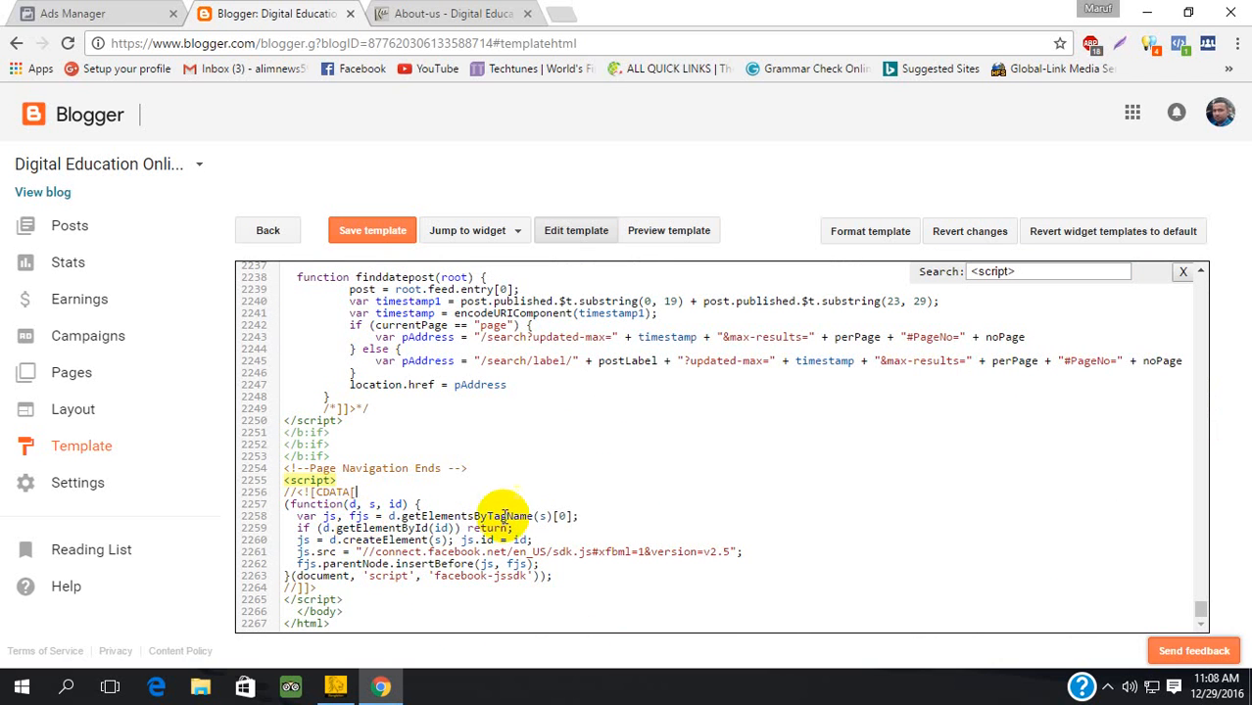
{"action": "left_click", "coordinate": [345, 600]}
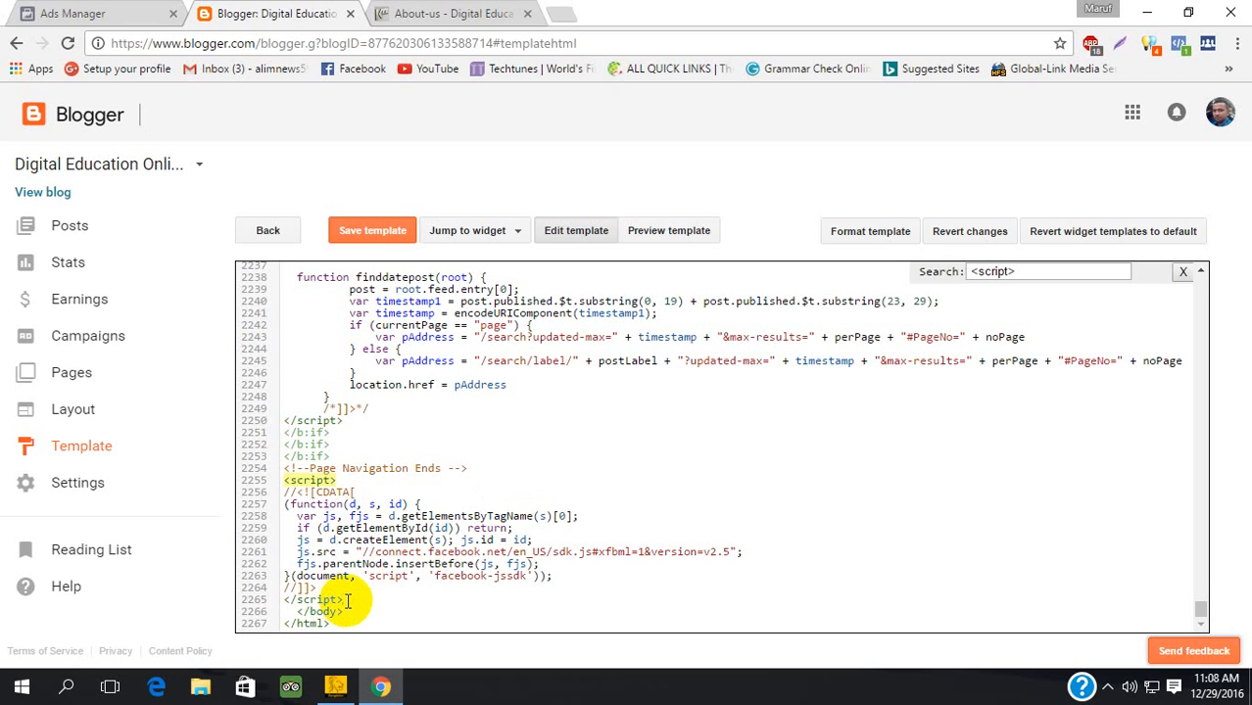
{"action": "key", "text": "Return"}
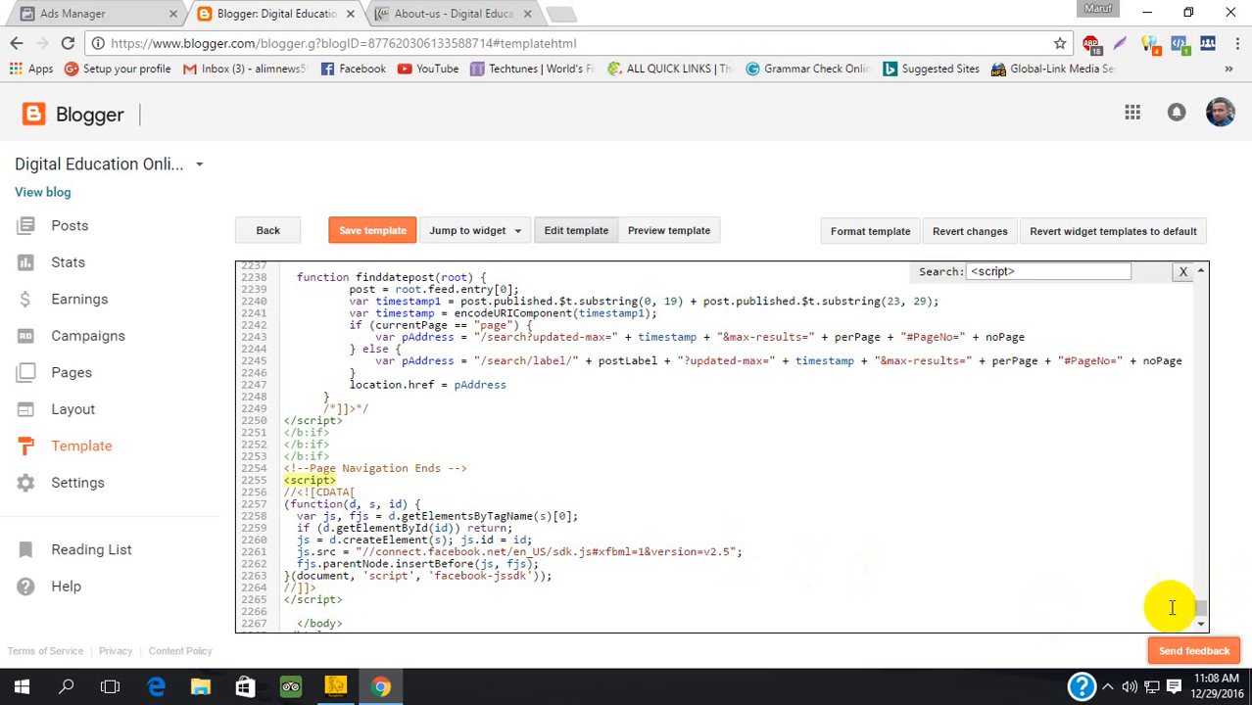
{"action": "left_click", "coordinate": [1201, 628]}
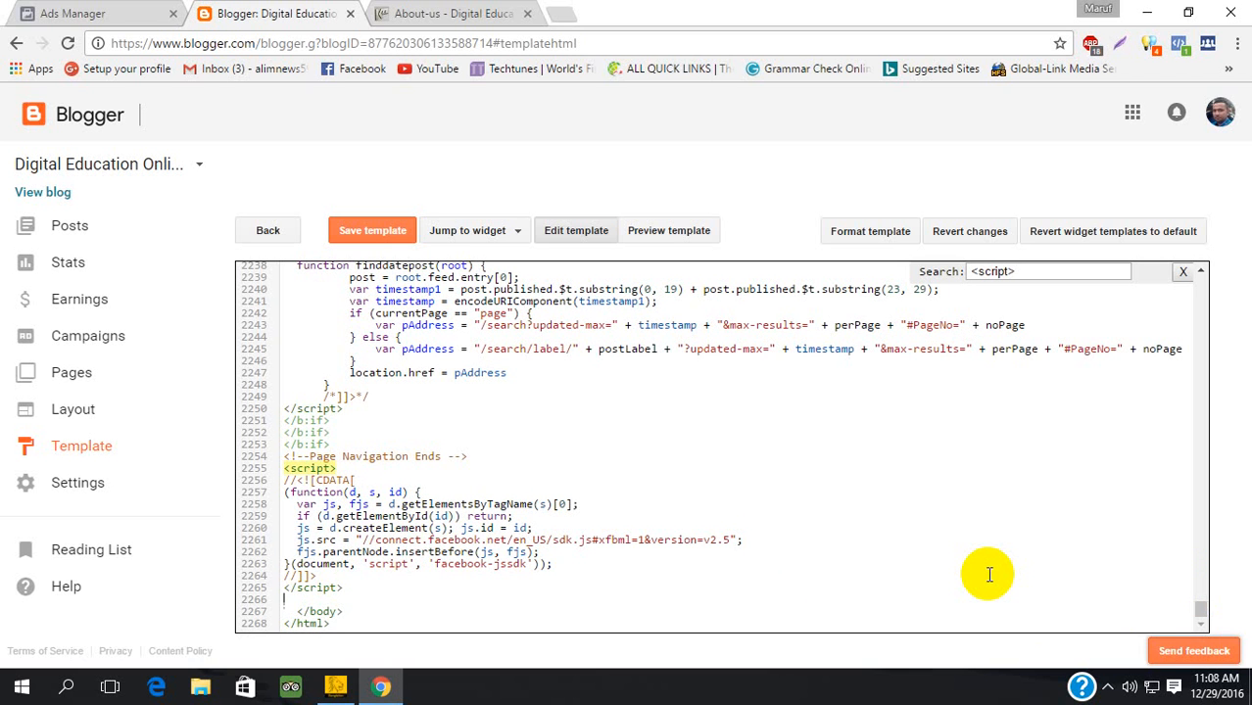
{"action": "type", "text": "<script> fbq('track', '<EVENT_NAME>'); </script>"}
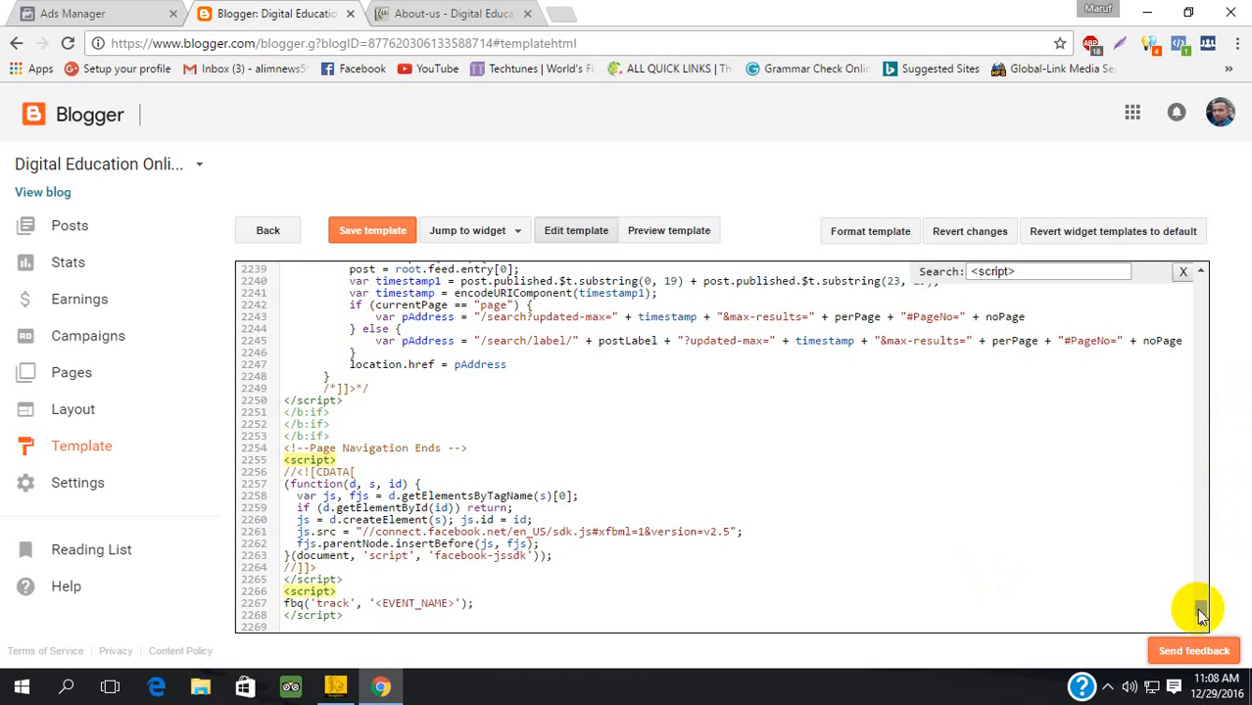
{"action": "scroll", "coordinate": [1202, 613], "scroll_direction": "down", "scroll_amount": 2}
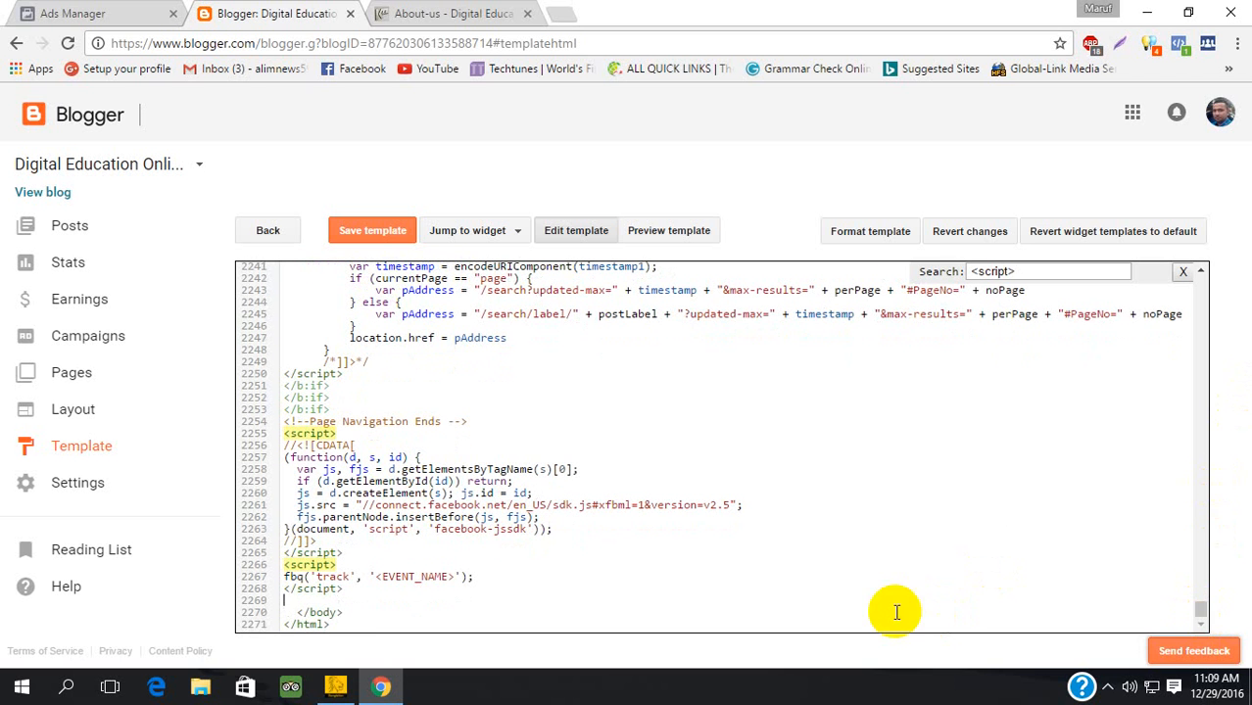
Step: Select the EVENT_NAME placeholder, look up the pixel's custom conversions in Ads Manager, and close the list of tools using the pixel
{"action": "left_click", "coordinate": [382, 578]}
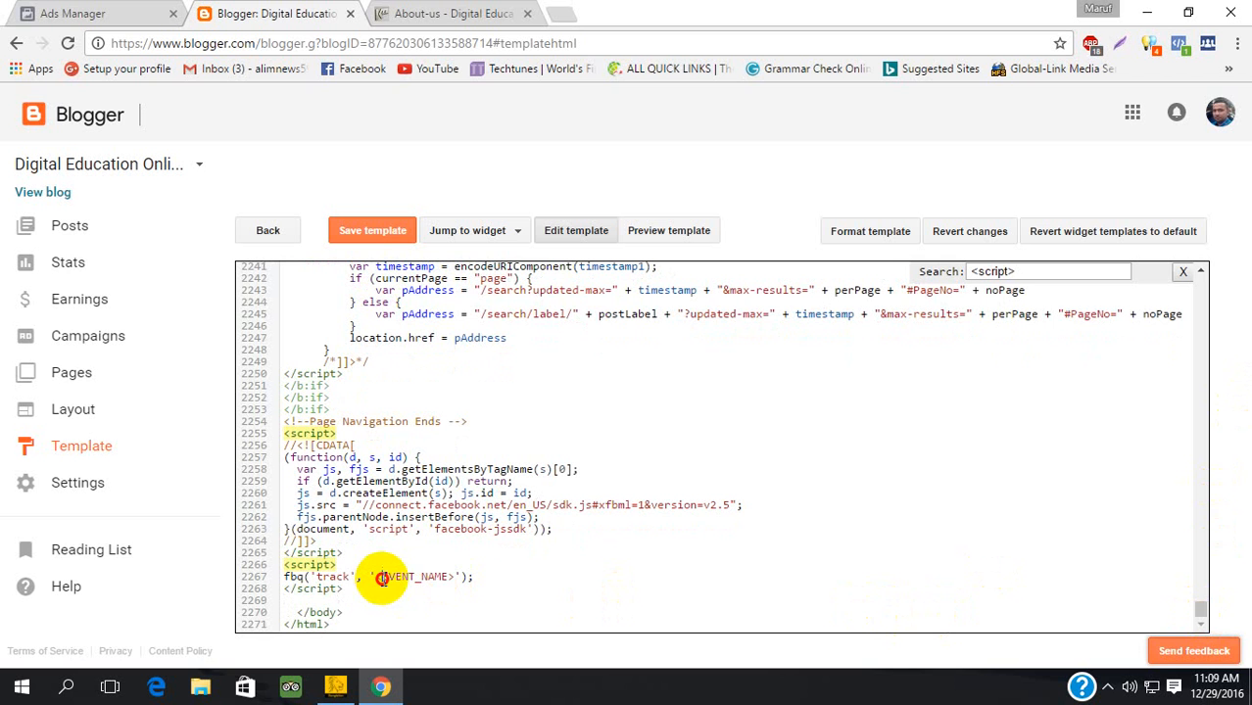
{"action": "left_click_drag", "start_coordinate": [382, 577], "coordinate": [447, 578]}
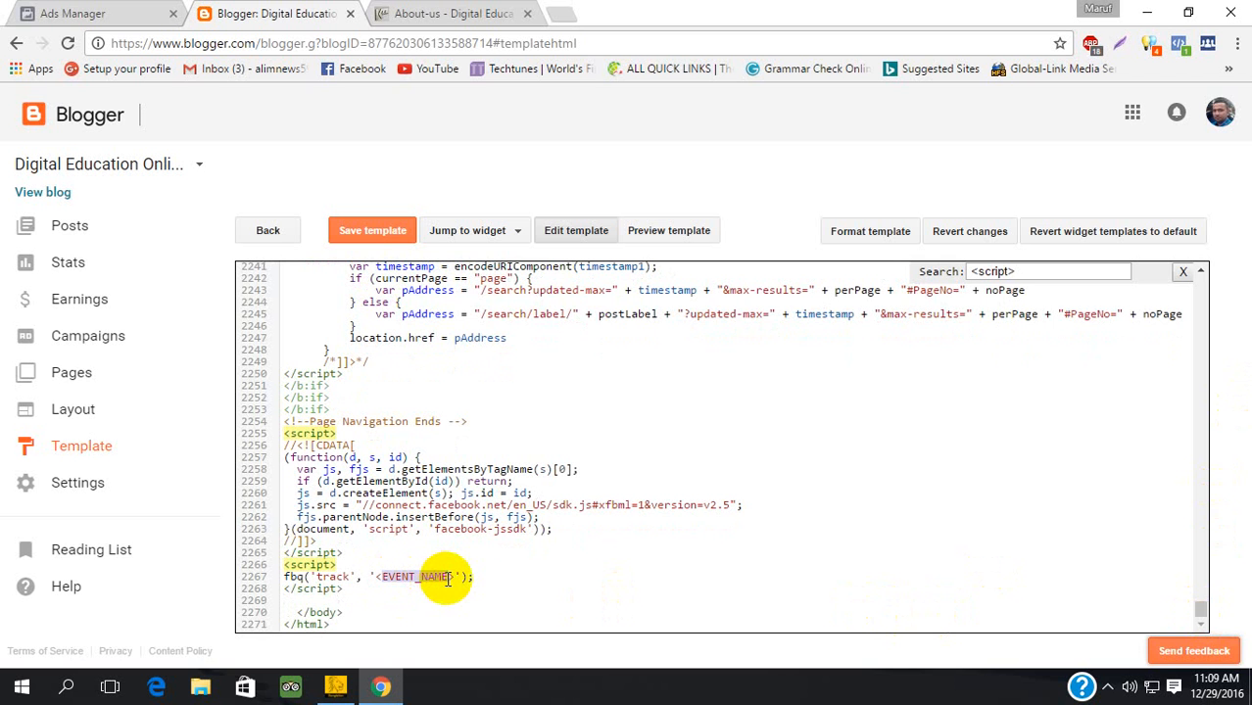
{"action": "left_click", "coordinate": [93, 14]}
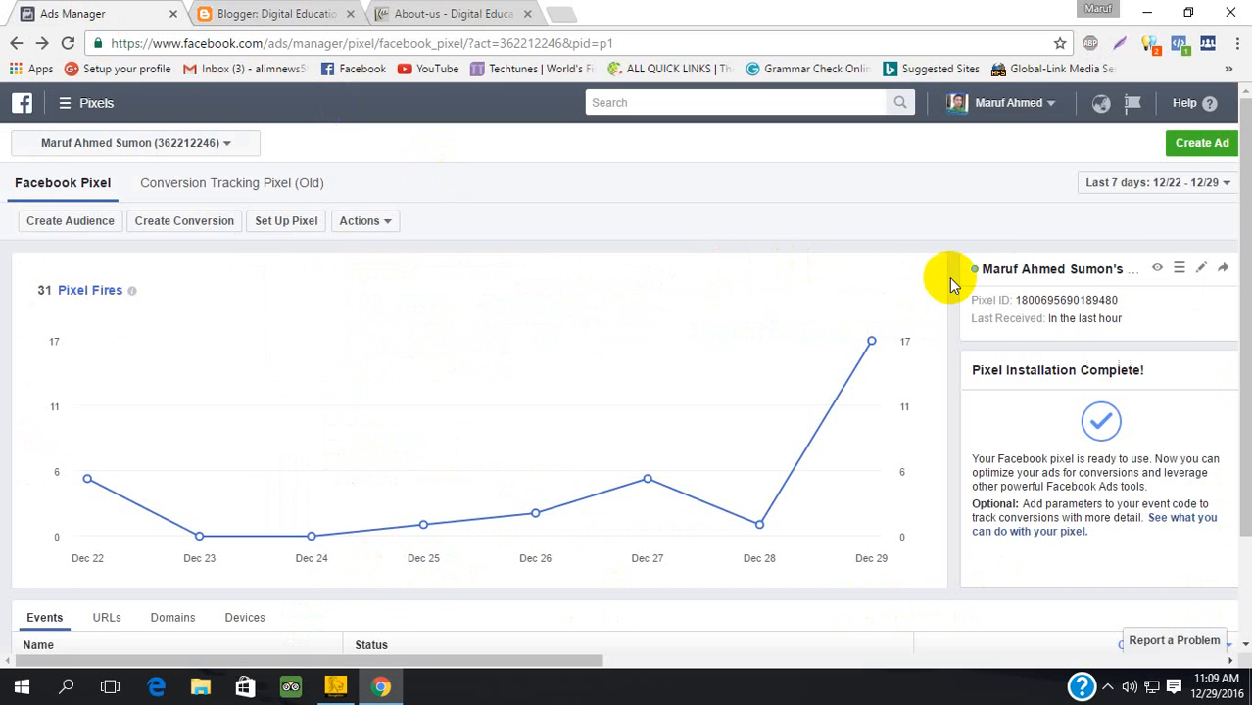
{"action": "left_click", "coordinate": [1179, 270]}
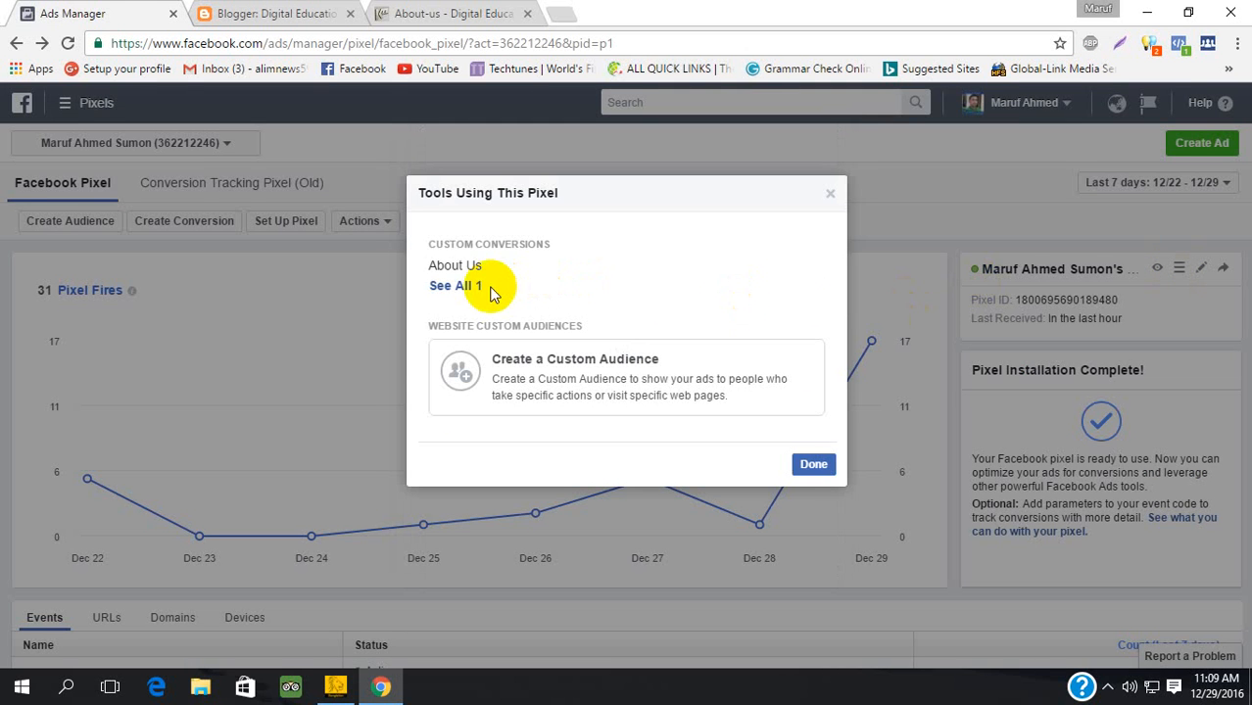
{"action": "left_click", "coordinate": [449, 287]}
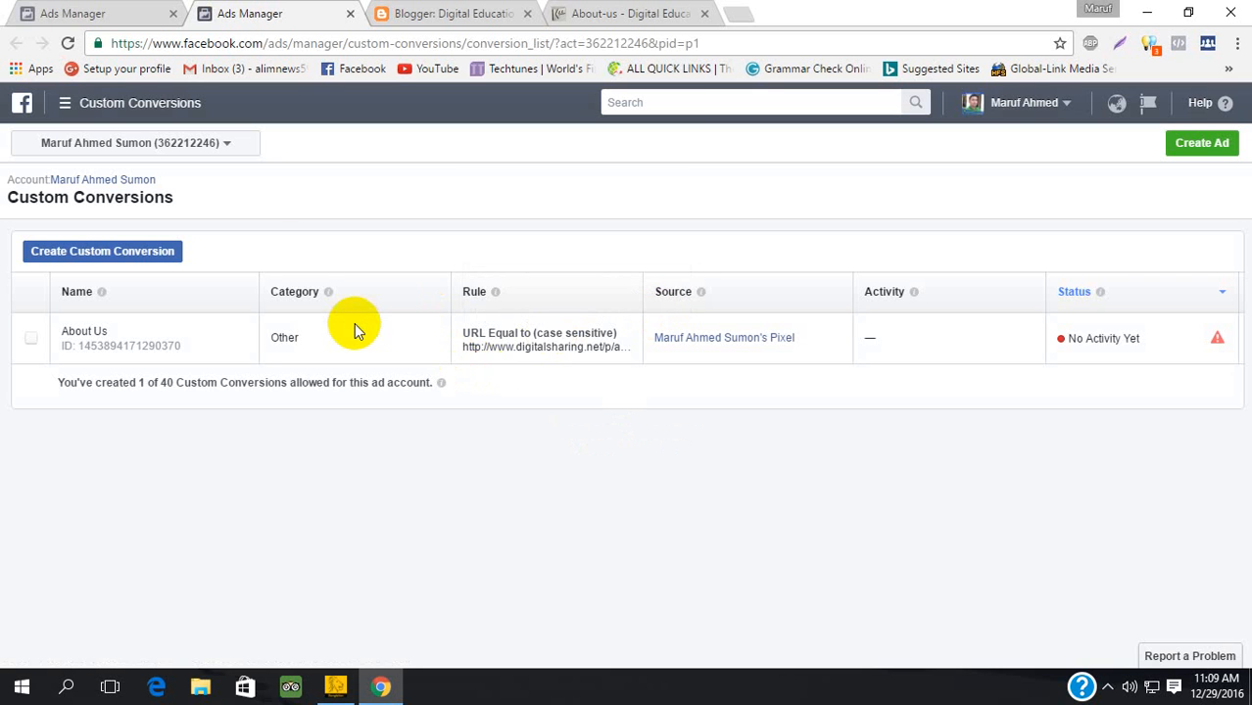
{"action": "left_click", "coordinate": [61, 12]}
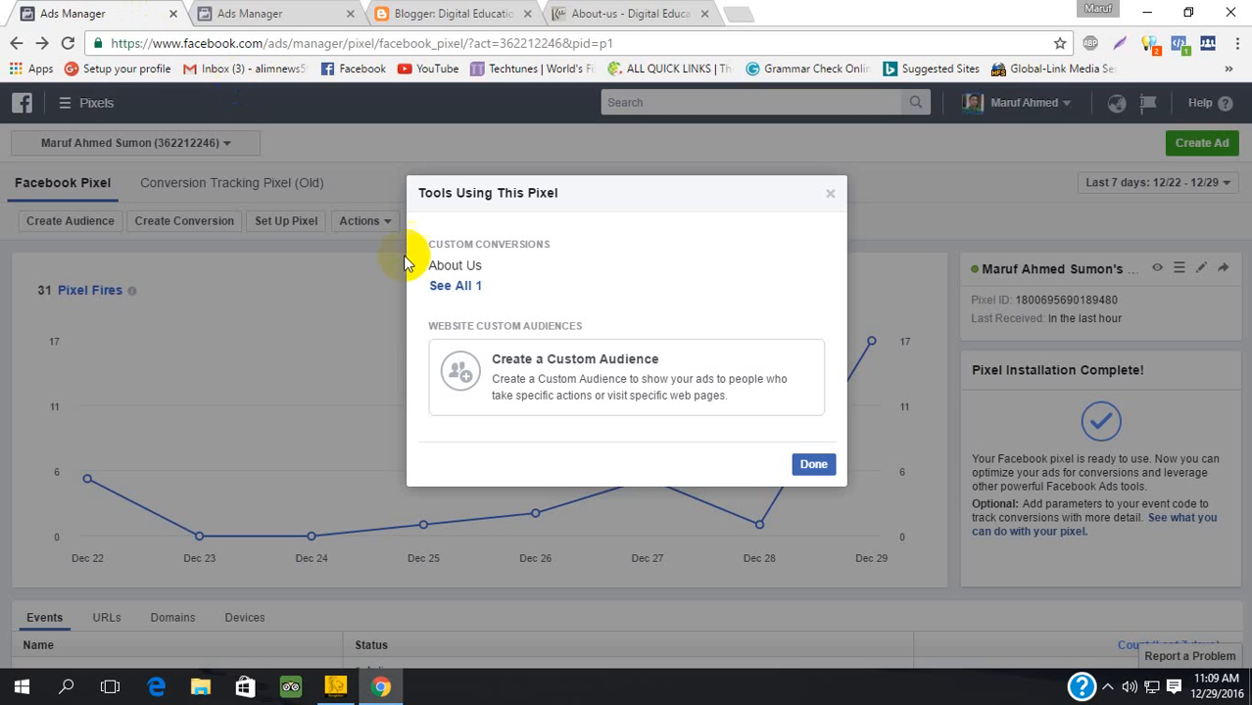
{"action": "left_click", "coordinate": [833, 196]}
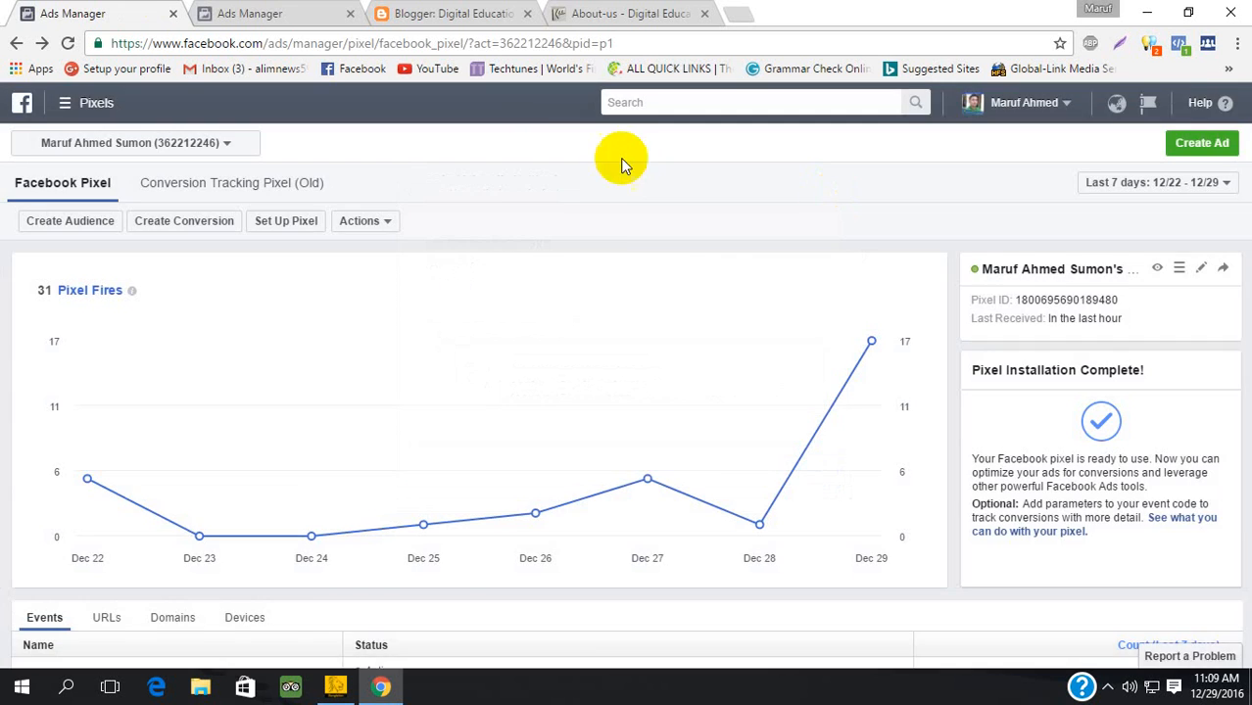
Step: Replace the EVENT_NAME placeholder in the Blogger template's tracking script with "About Us" and try to save the template
{"action": "left_click", "coordinate": [477, 10]}
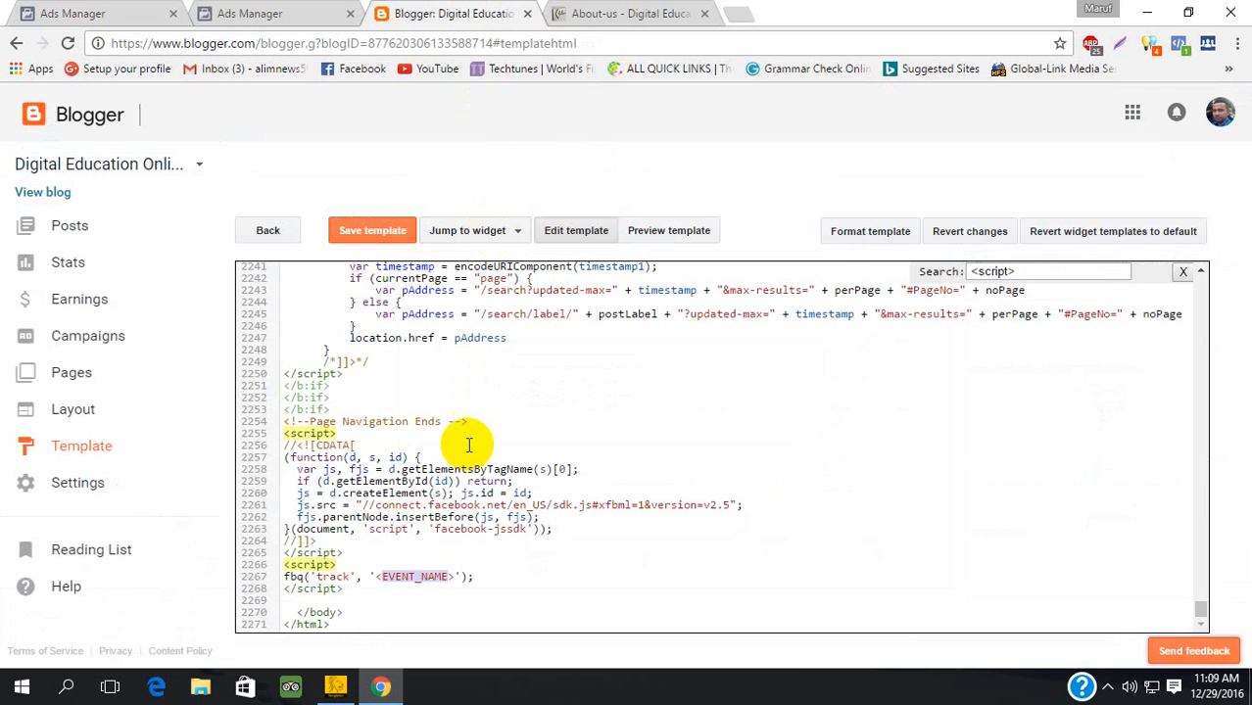
{"action": "type", "text": "A"}
{"action": "type", "text": "bout"}
{"action": "type", "text": "_"}
{"action": "type", "text": "us"}
{"action": "key", "text": "BackSpace"}
{"action": "key", "text": "BackSpace"}
{"action": "key", "text": "BackSpace"}
{"action": "type", "text": "Us"}
{"action": "left_click", "coordinate": [378, 235]}
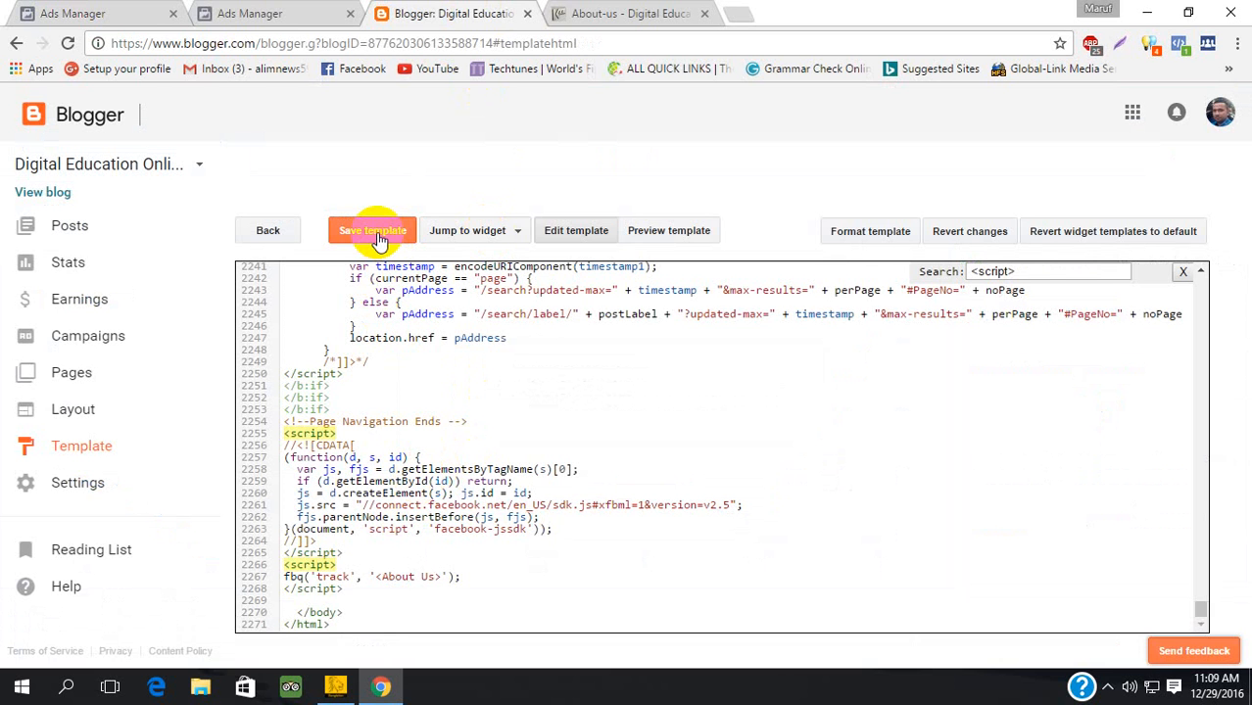
{"action": "left_click", "coordinate": [378, 235]}
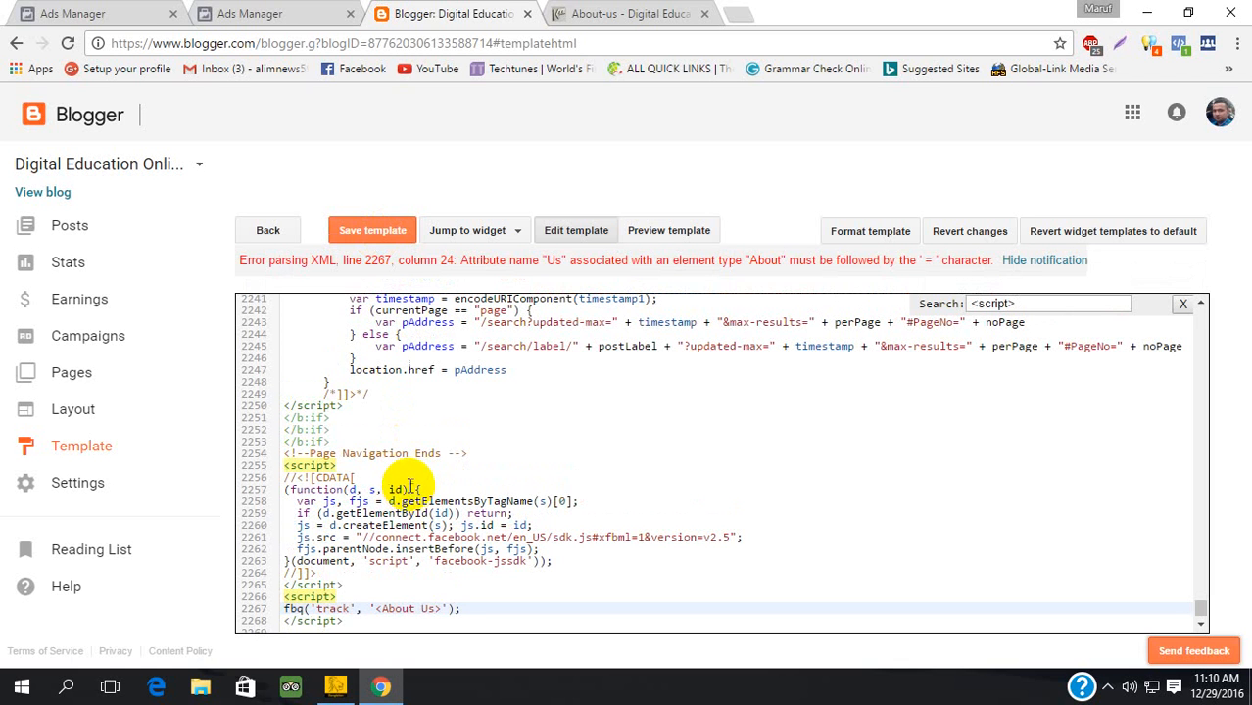
Step: Change the event name in the tracking script to "About_Us" and save the template
{"action": "left_click", "coordinate": [422, 609]}
{"action": "key", "text": "BackSpace"}
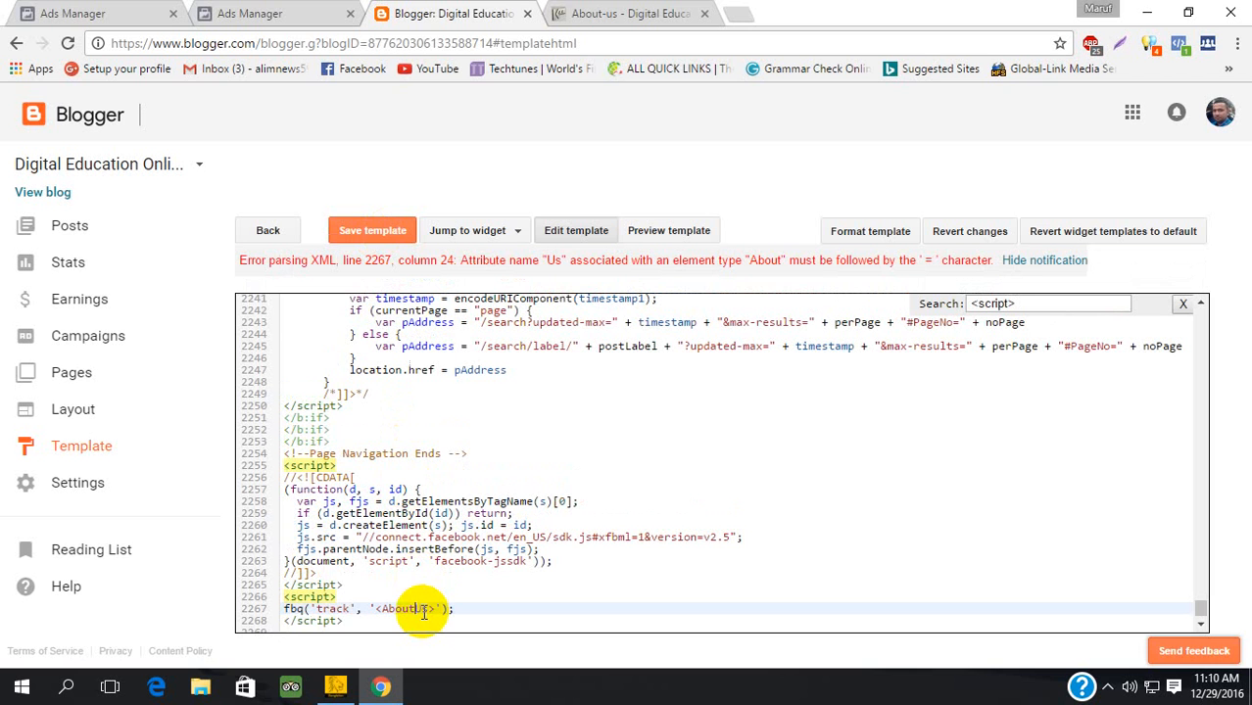
{"action": "type", "text": "_"}
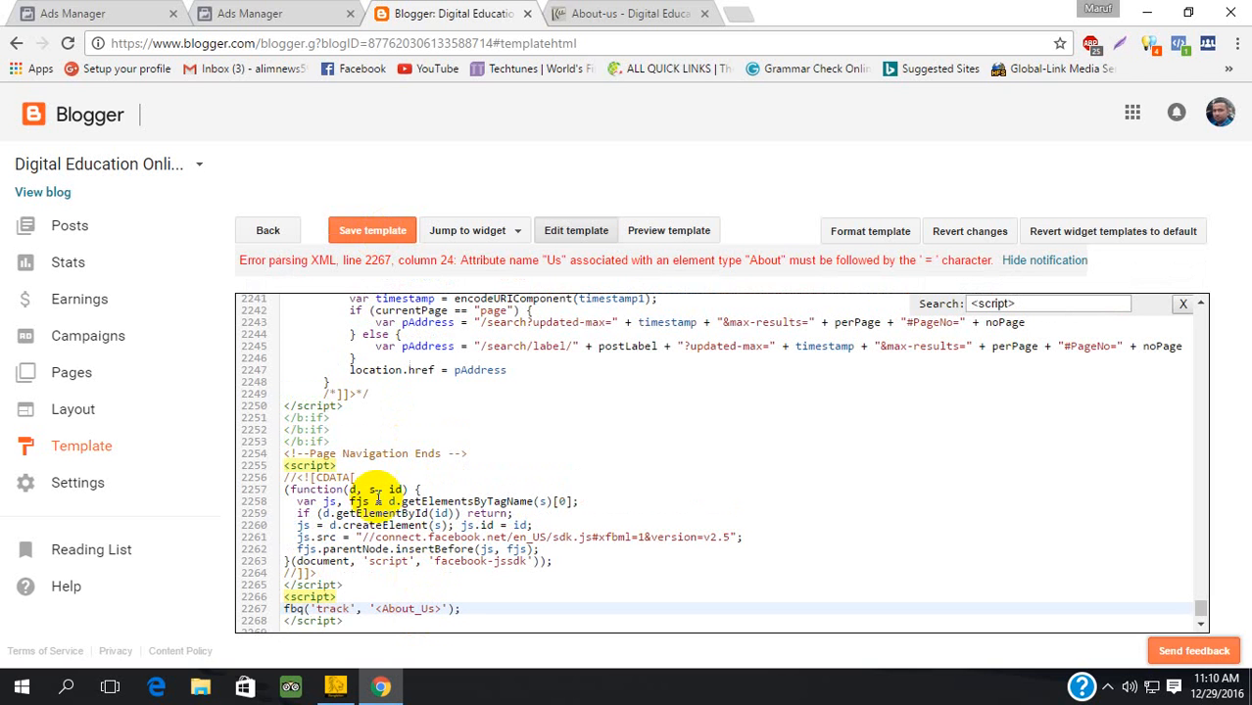
{"action": "left_click", "coordinate": [382, 229]}
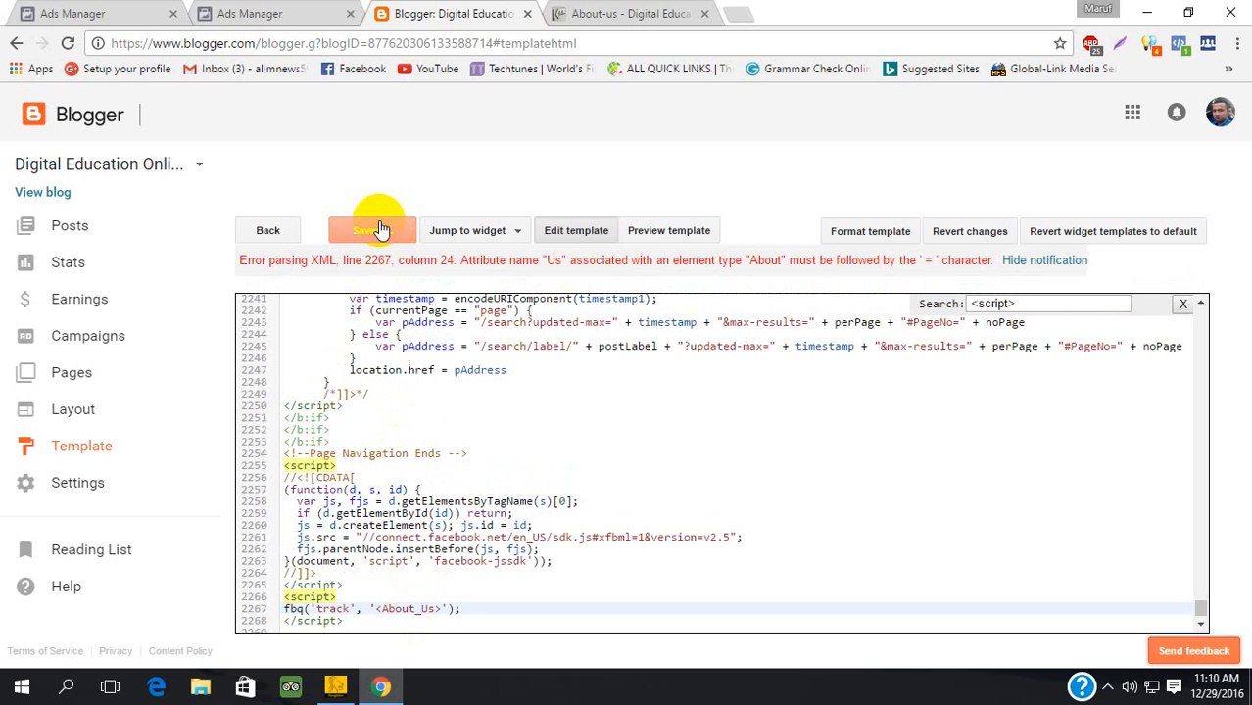
Step: Rename the "About Us" custom conversion in Ads Manager to "About_Us" and reload the conversion list
{"action": "left_click", "coordinate": [256, 14]}
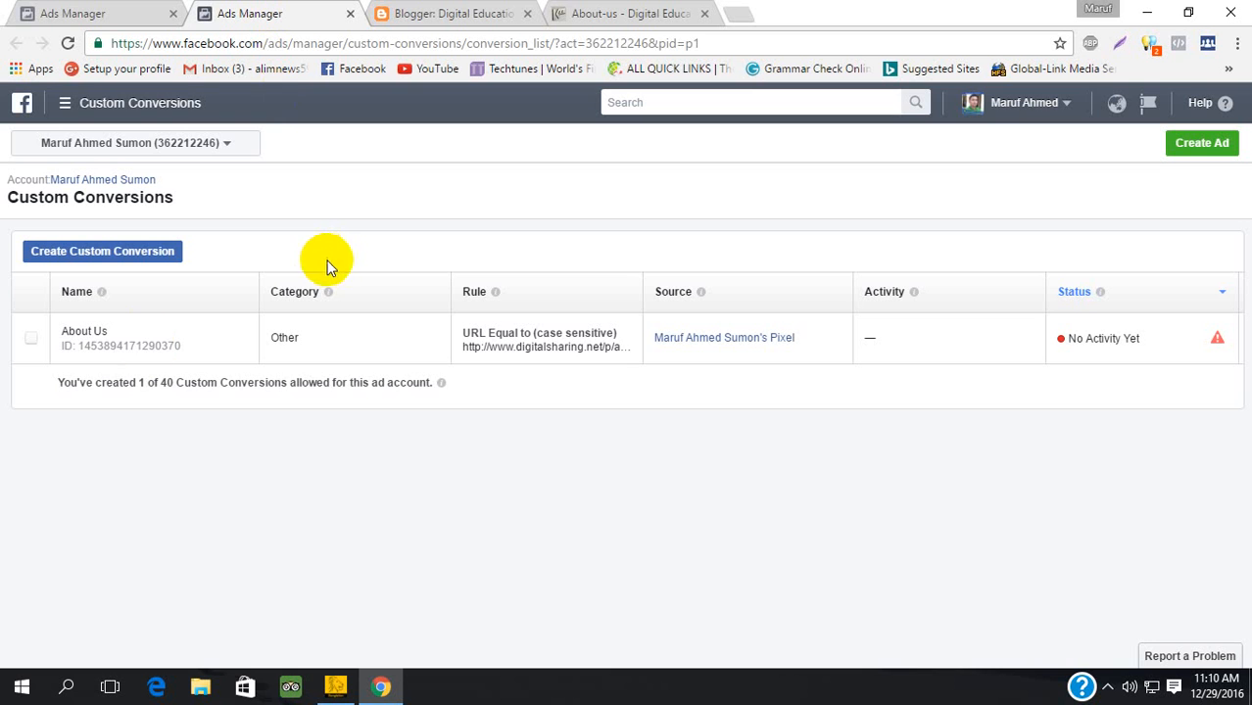
{"action": "left_click", "coordinate": [22, 339]}
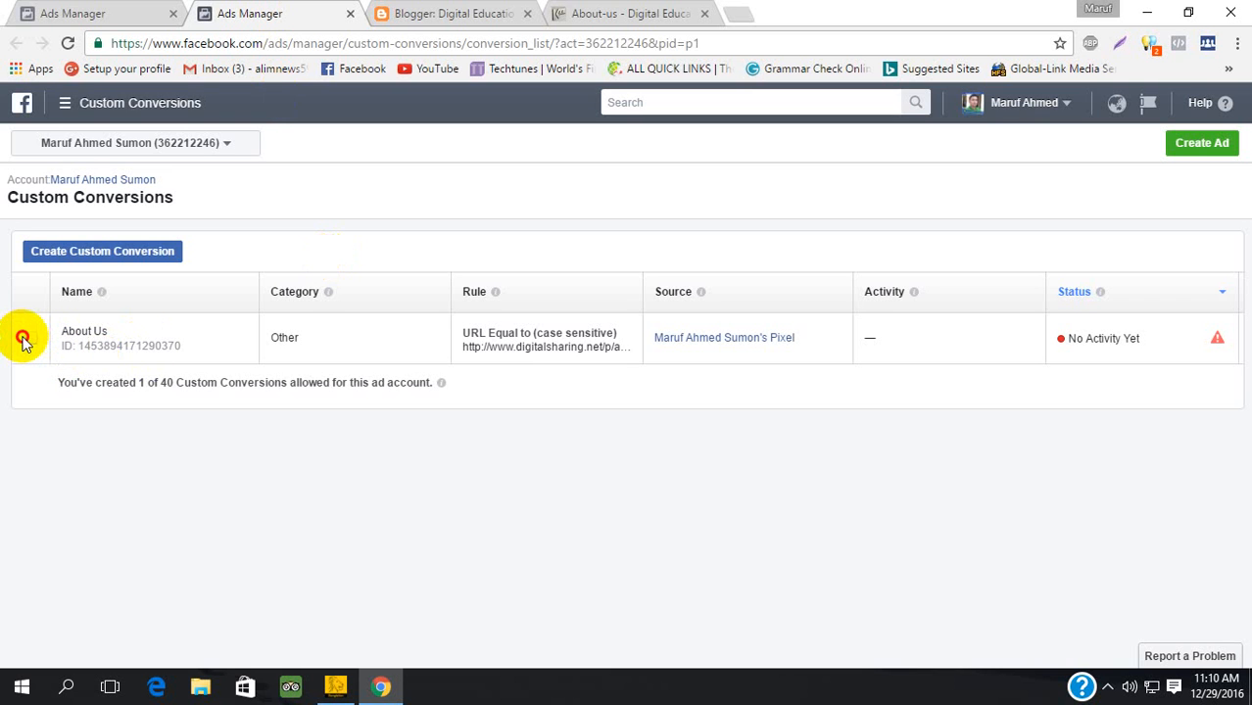
{"action": "left_click", "coordinate": [24, 340]}
{"action": "left_click", "coordinate": [23, 340]}
{"action": "left_click", "coordinate": [25, 339]}
{"action": "left_click", "coordinate": [316, 255]}
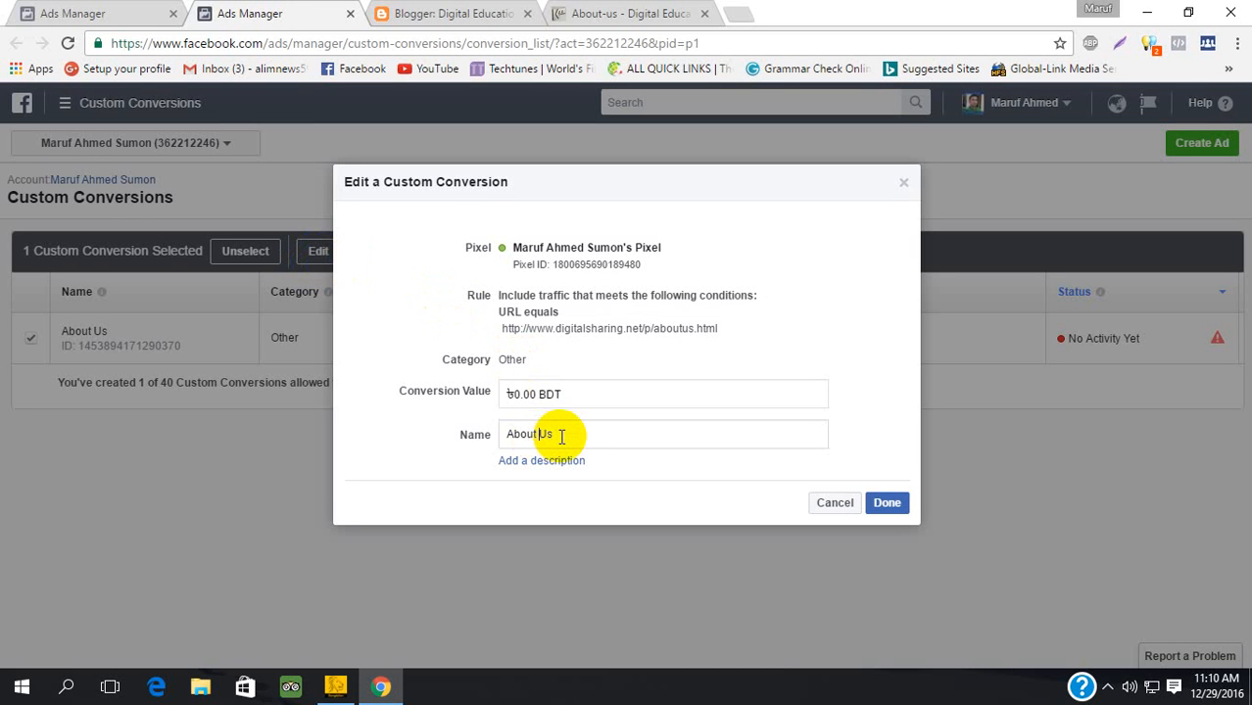
{"action": "key", "text": "BackSpace"}
{"action": "type", "text": "_"}
{"action": "left_click", "coordinate": [885, 502]}
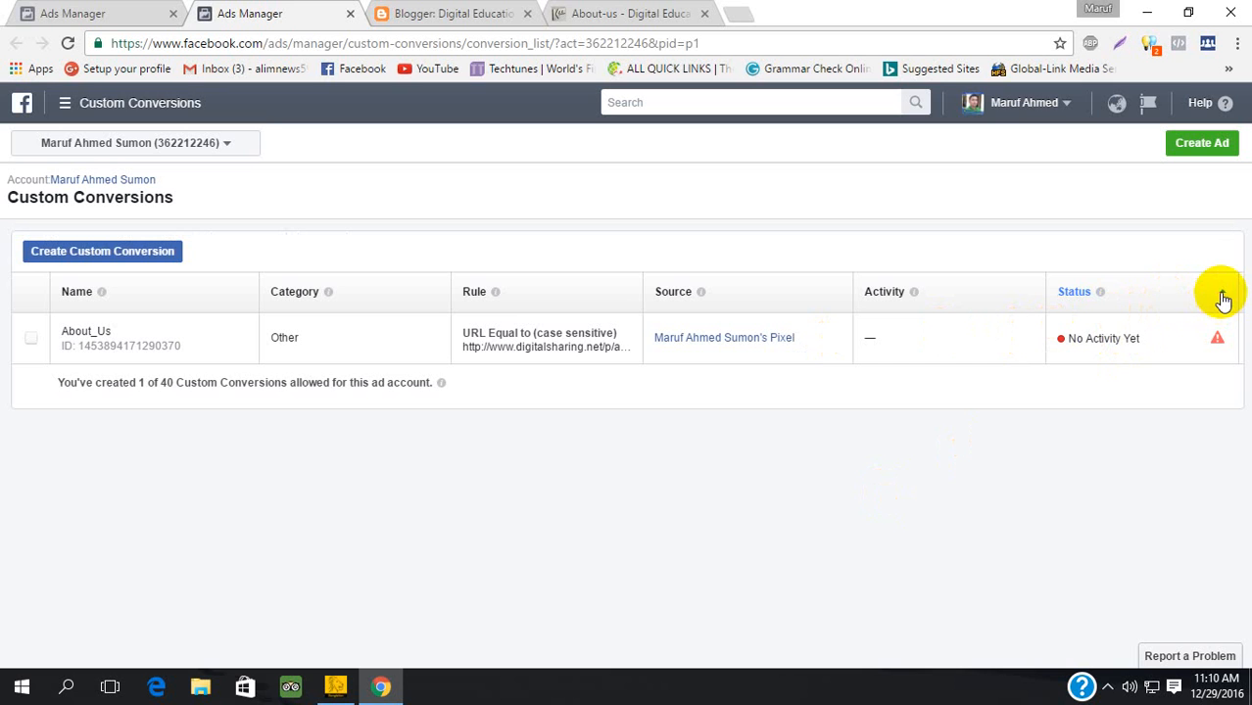
{"action": "left_click", "coordinate": [66, 43]}
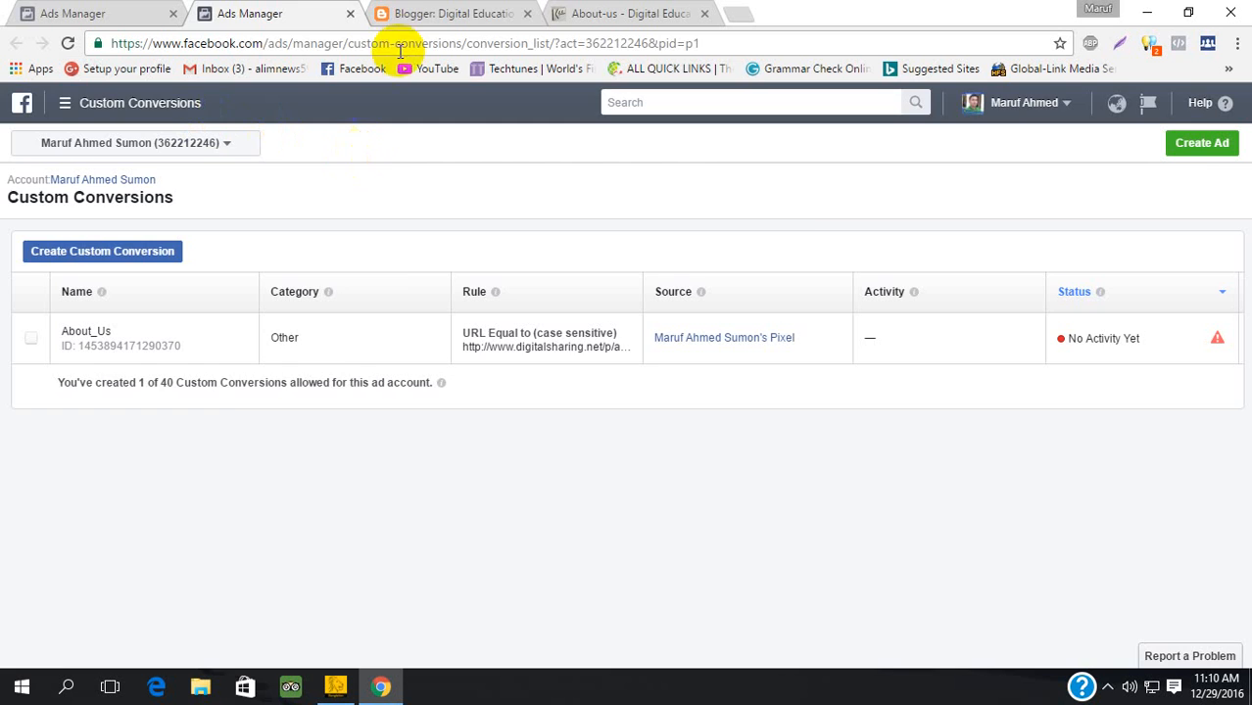
Step: Return to the Blogger template and try again to save it with the About_Us tracking script in place
{"action": "left_click", "coordinate": [436, 17]}
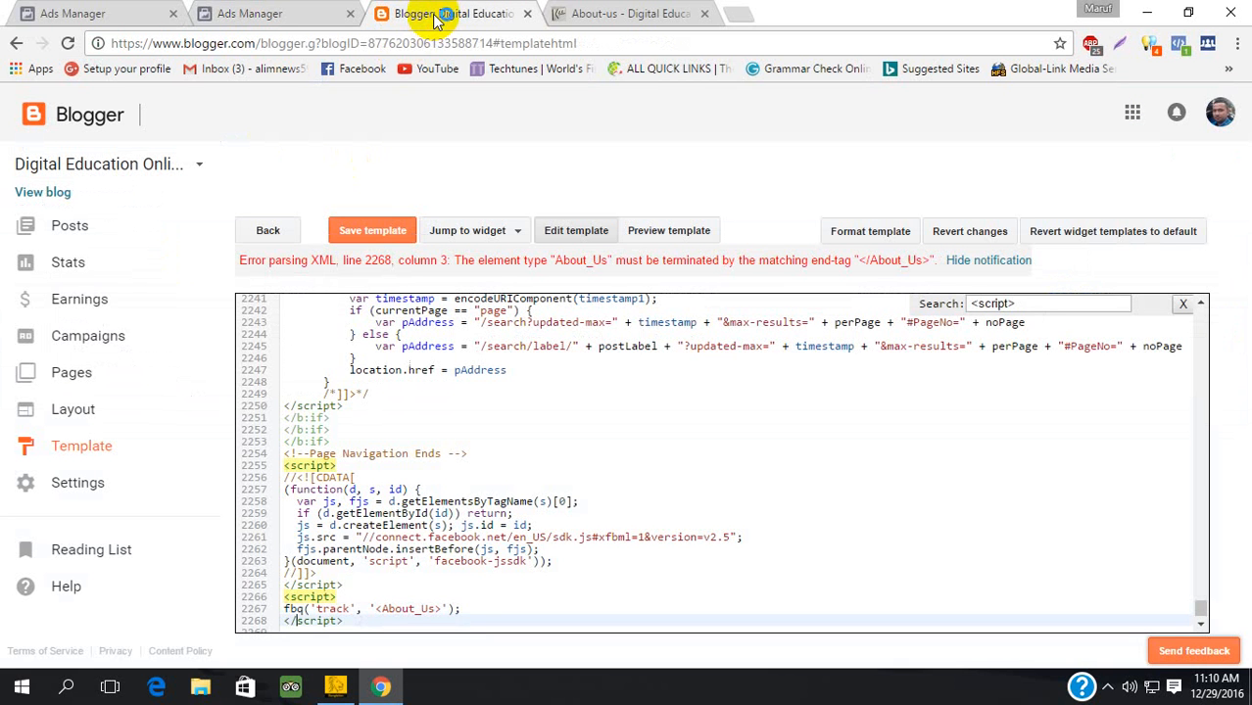
{"action": "left_click", "coordinate": [352, 228]}
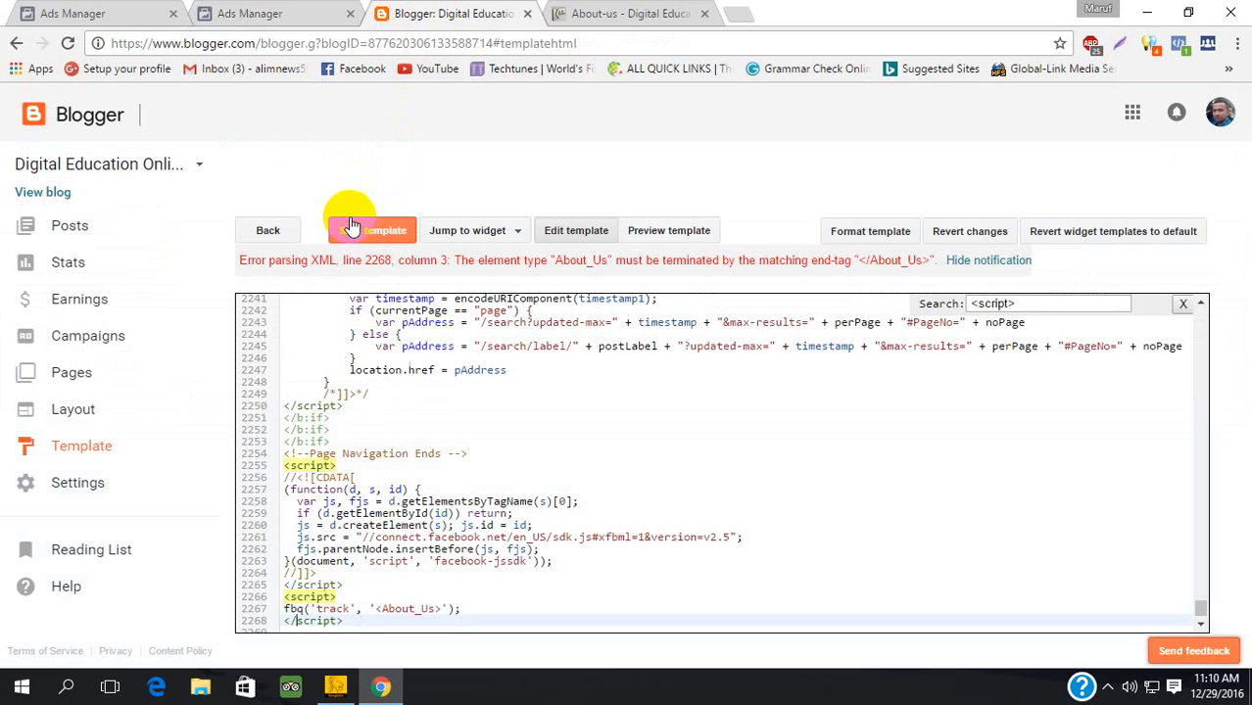
{"action": "left_click", "coordinate": [383, 230]}
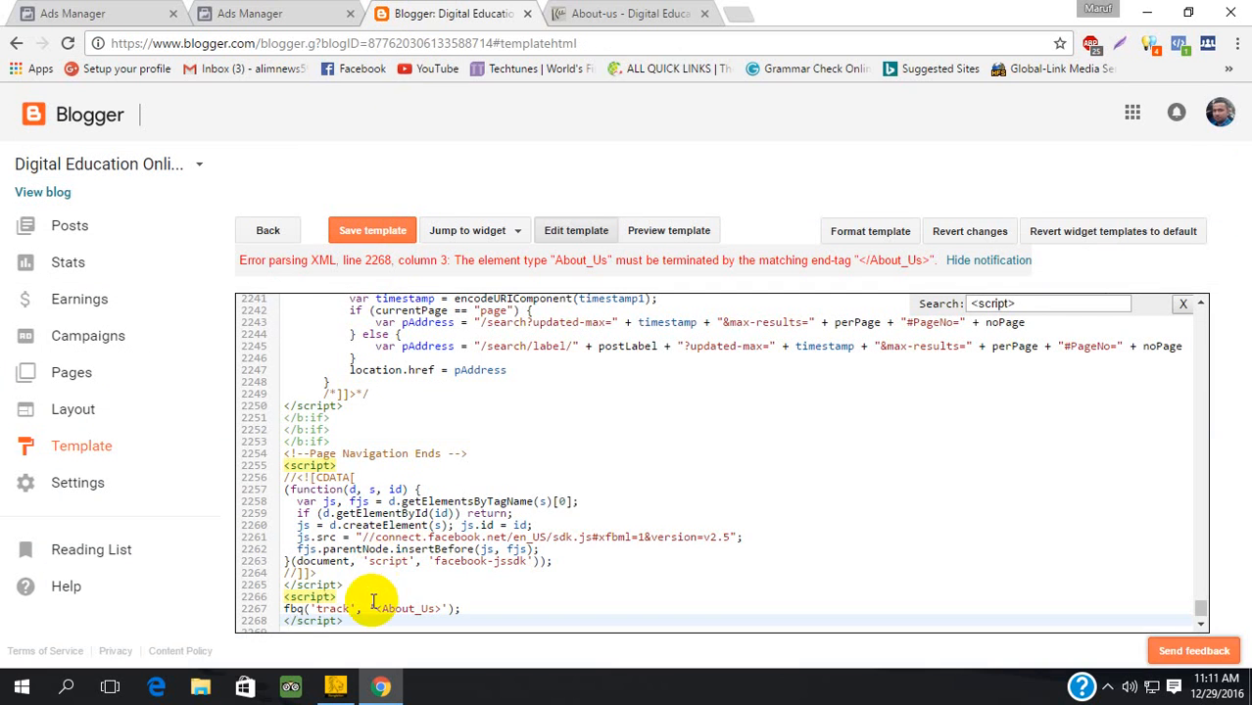
Step: Copy the whole About_Us tracking script above the closing body tag, delete it from the template, and save the template
{"action": "key", "text": "Return"}
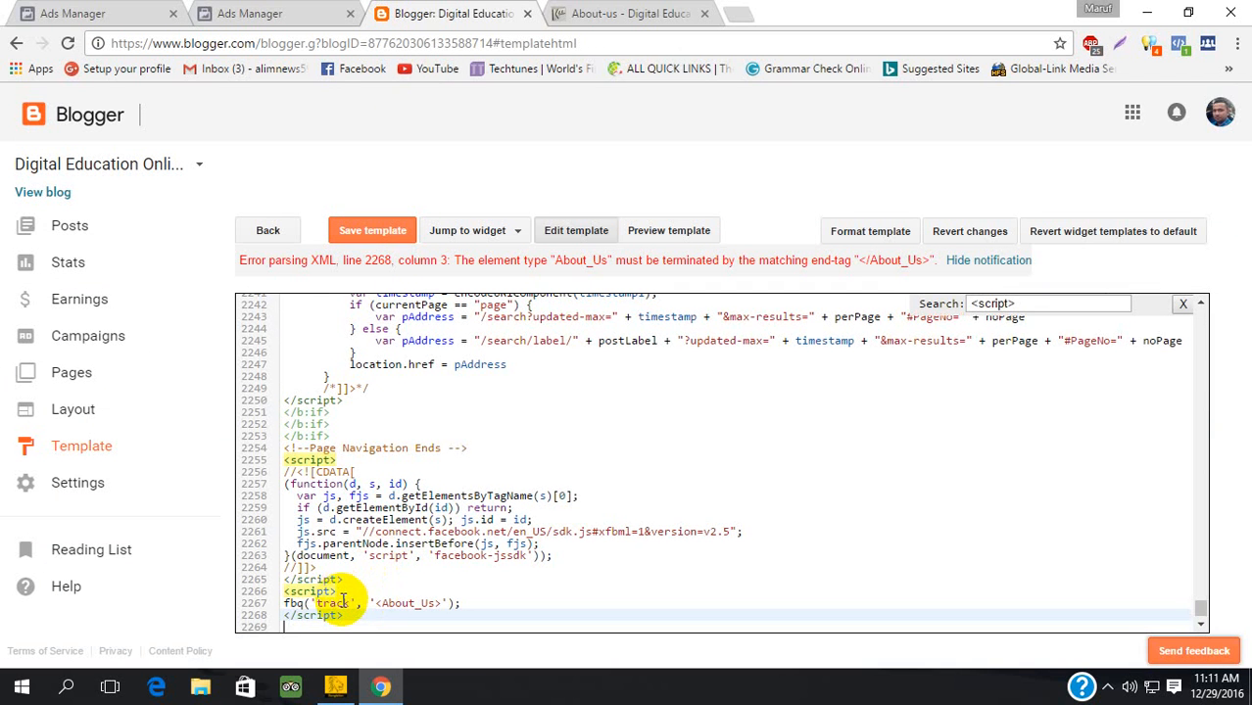
{"action": "key", "text": "Down"}
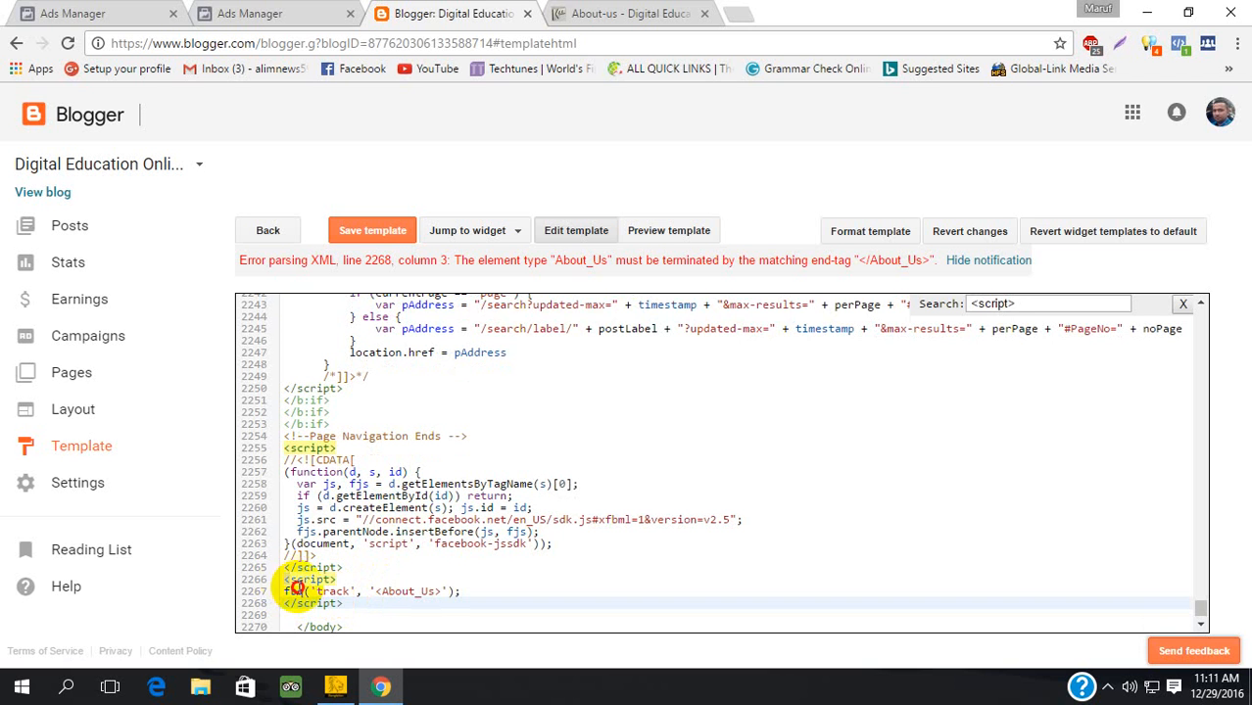
{"action": "left_click_drag", "start_coordinate": [284, 576], "coordinate": [343, 601]}
{"action": "key", "text": "ctrl+c"}
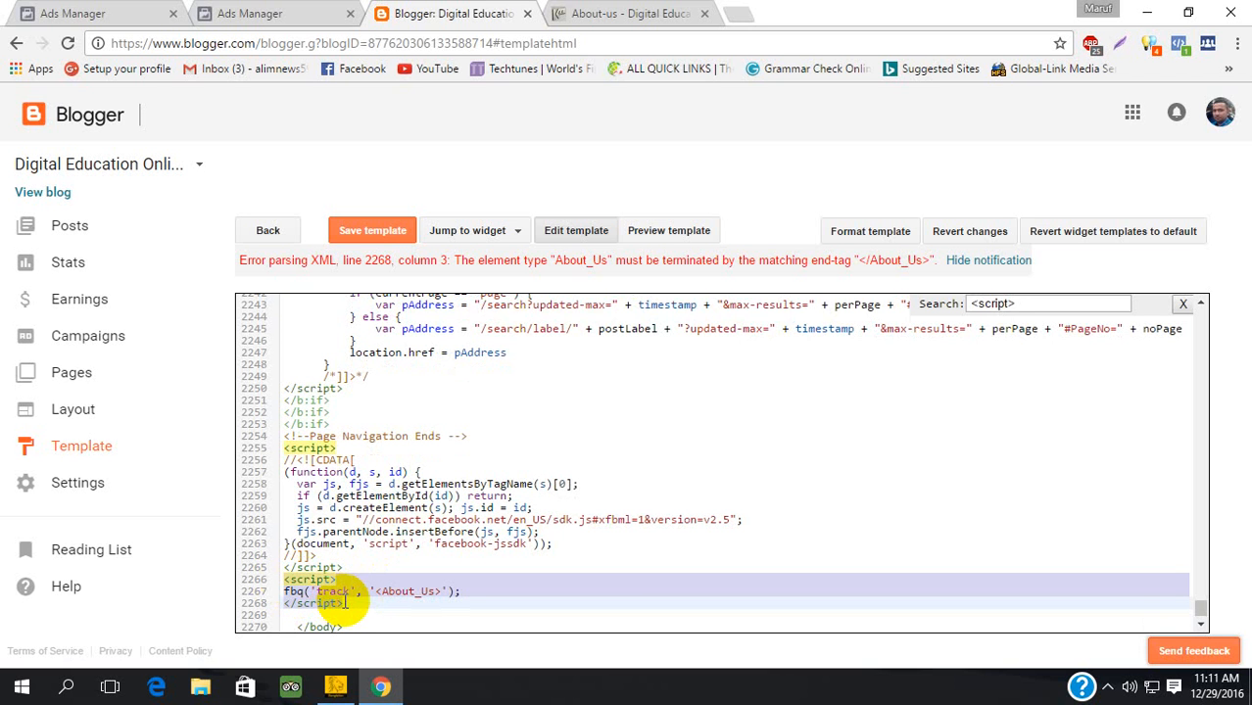
{"action": "key", "text": "BackSpace"}
{"action": "left_click", "coordinate": [376, 235]}
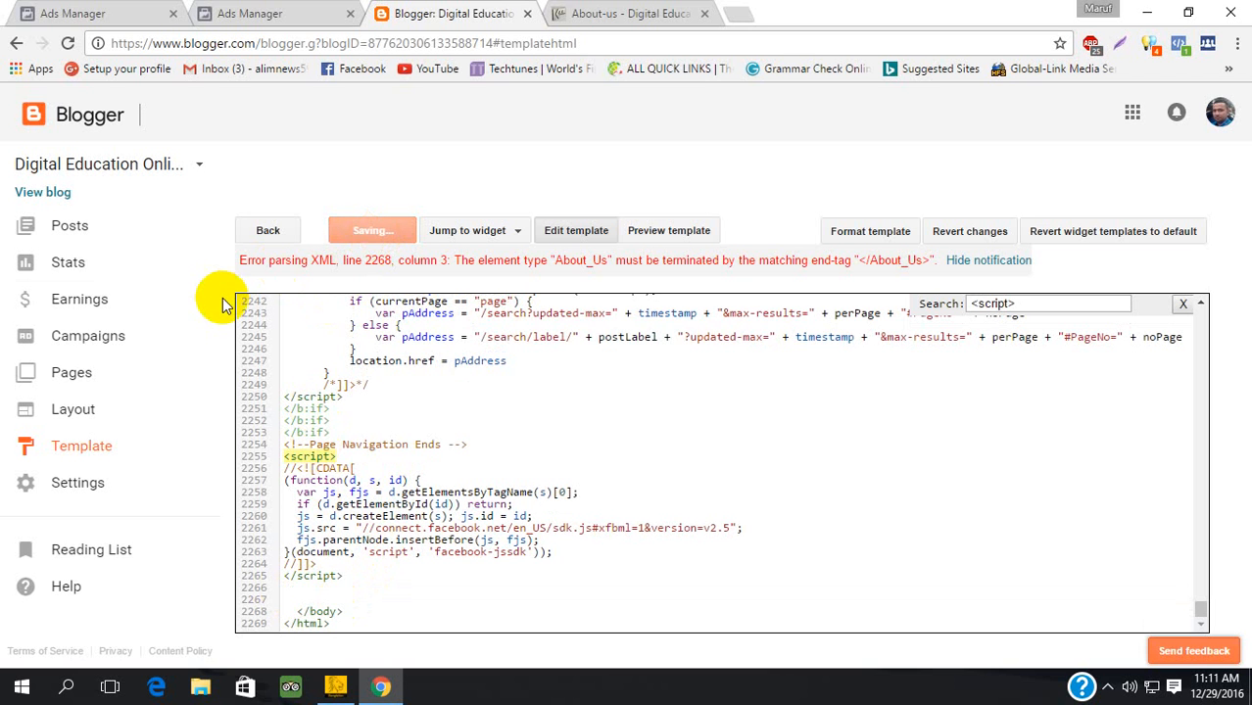
Step: Paste the copied About_Us tracking script into the content of the Travel gadget under lowerbar3 in the blog layout and save the gadget
{"action": "left_click", "coordinate": [76, 409]}
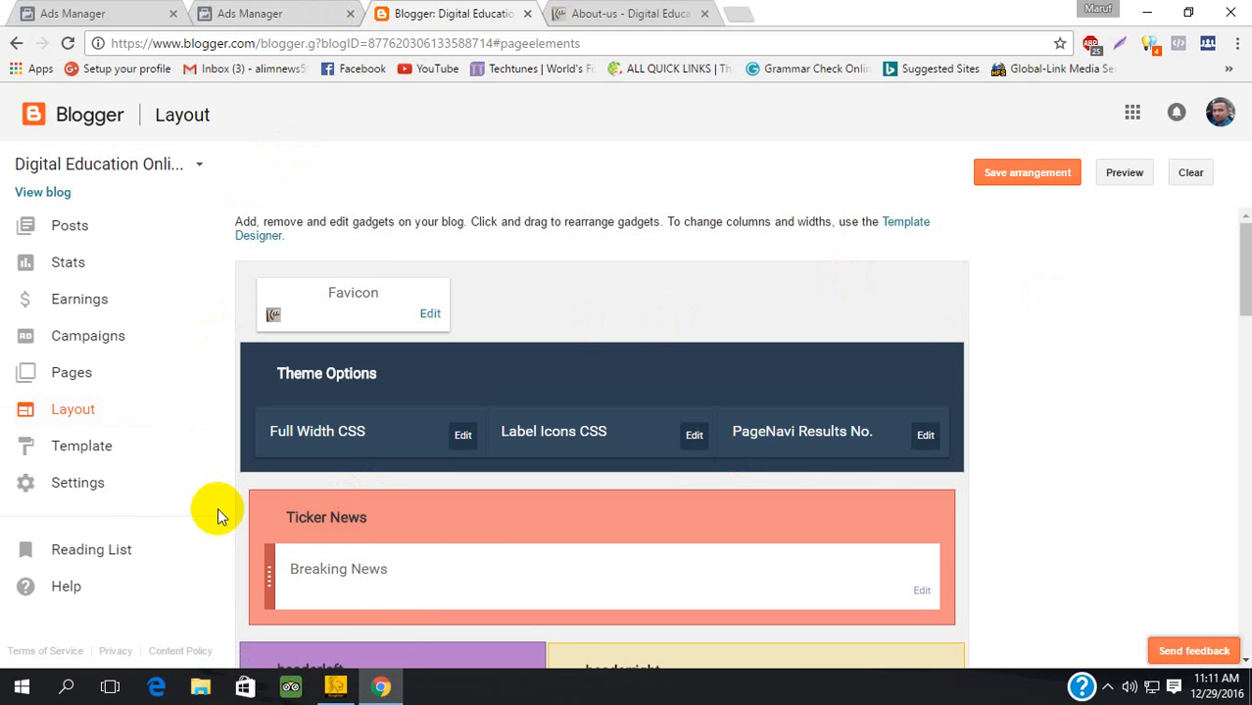
{"action": "left_click", "coordinate": [72, 446]}
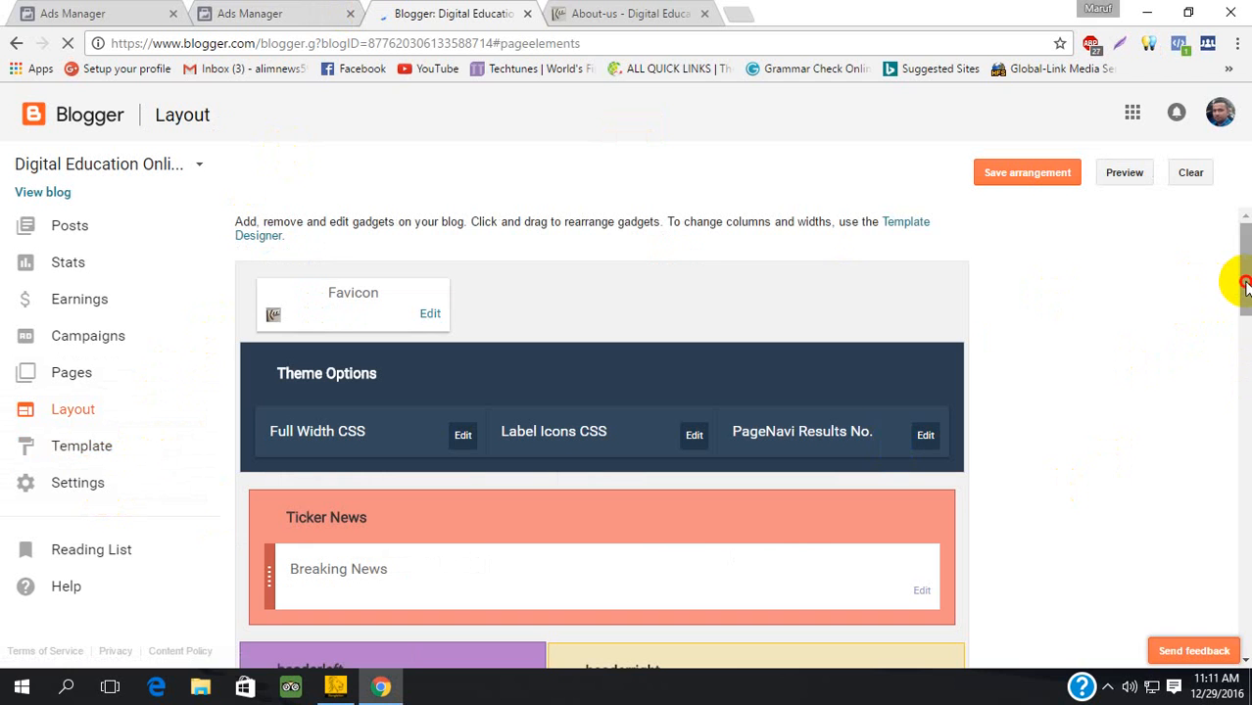
{"action": "scroll", "coordinate": [1243, 293], "scroll_direction": "down", "scroll_amount": 4}
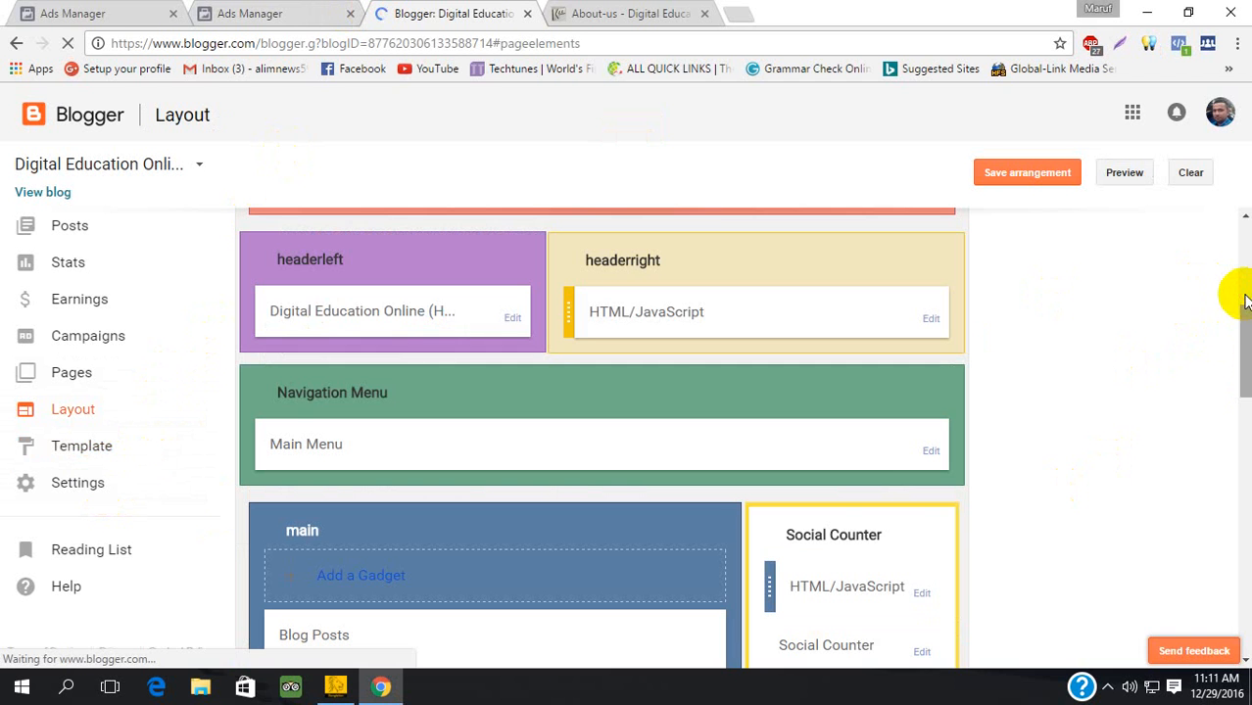
{"action": "scroll", "coordinate": [1236, 382], "scroll_direction": "up", "scroll_amount": 3}
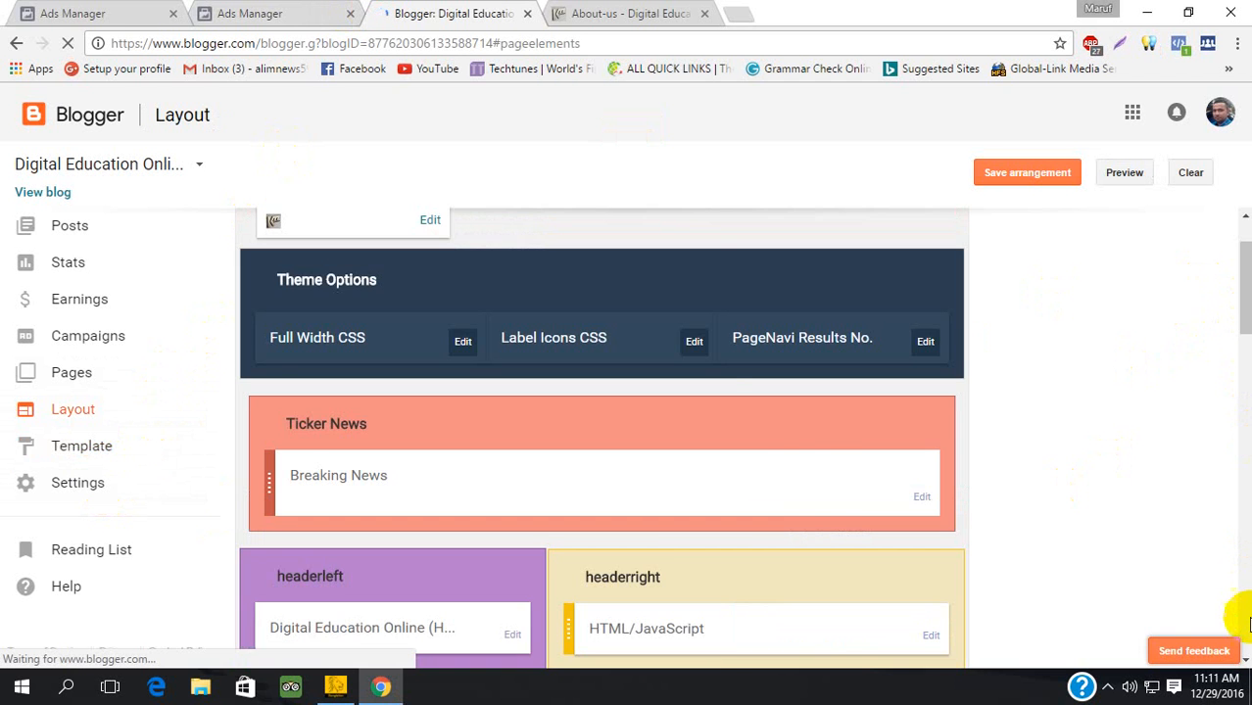
{"action": "scroll", "coordinate": [1242, 620], "scroll_direction": "down", "scroll_amount": 4}
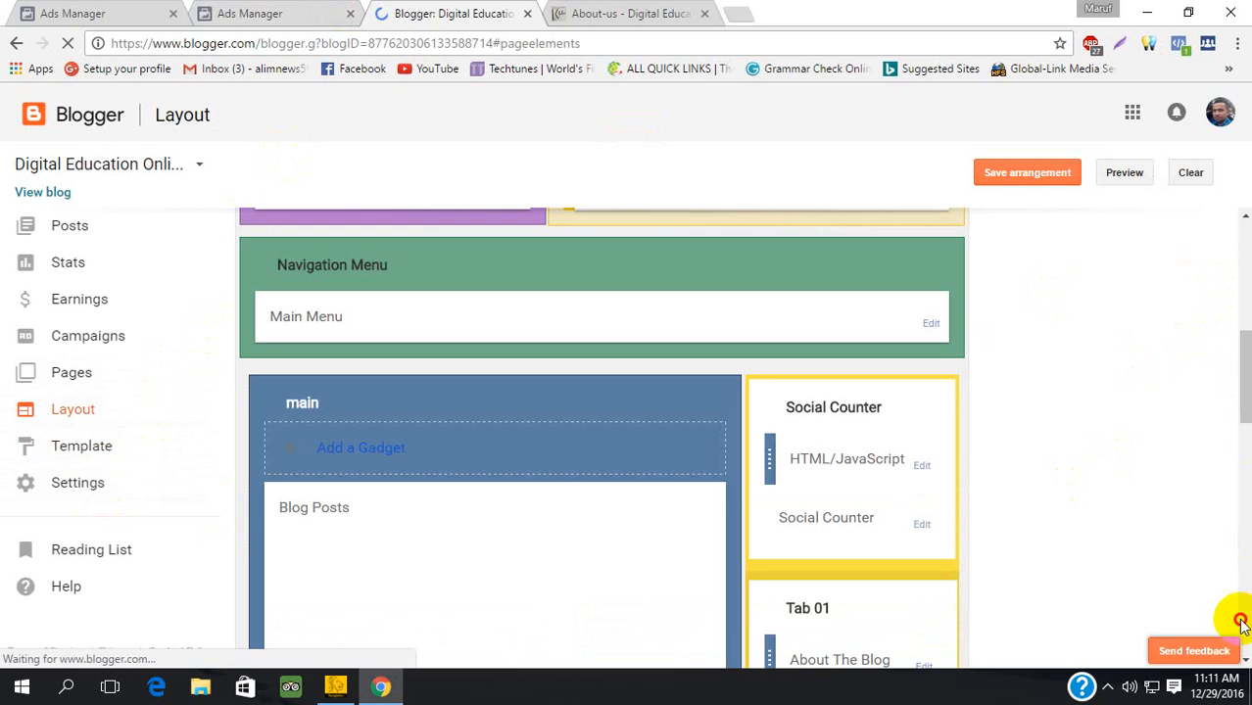
{"action": "scroll", "coordinate": [1242, 637], "scroll_direction": "down", "scroll_amount": 8}
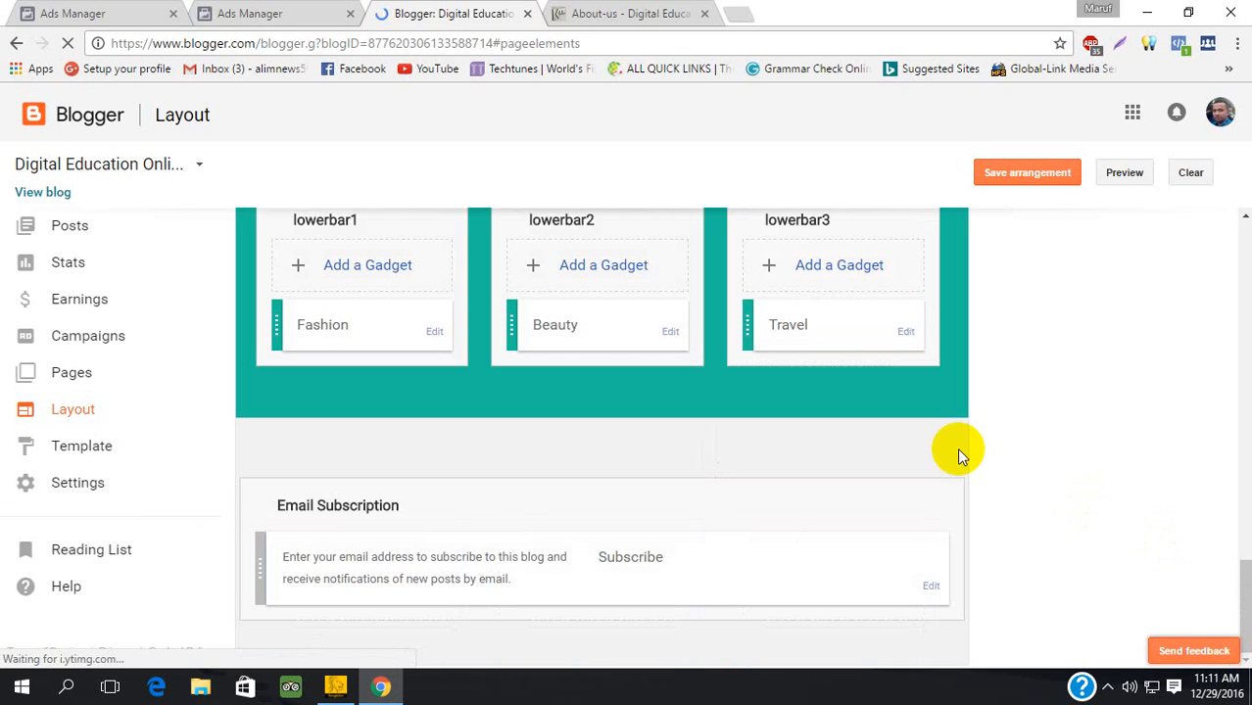
{"action": "left_click", "coordinate": [908, 332]}
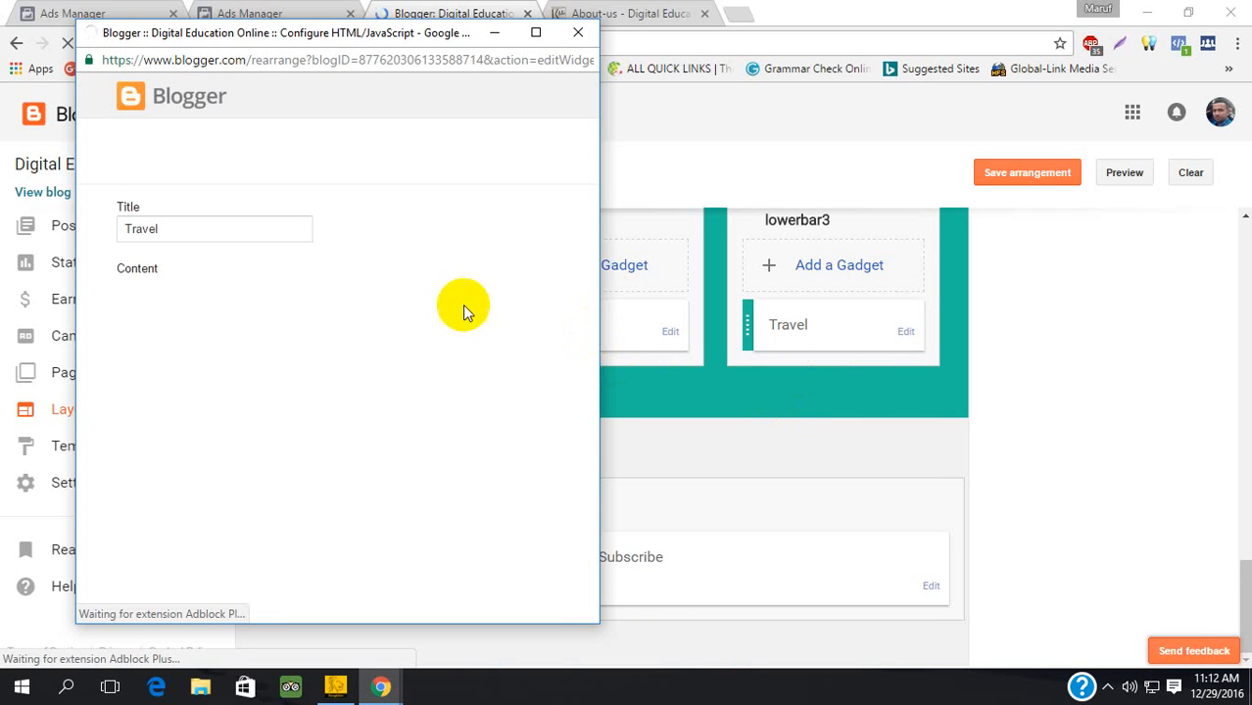
{"action": "left_click", "coordinate": [191, 331]}
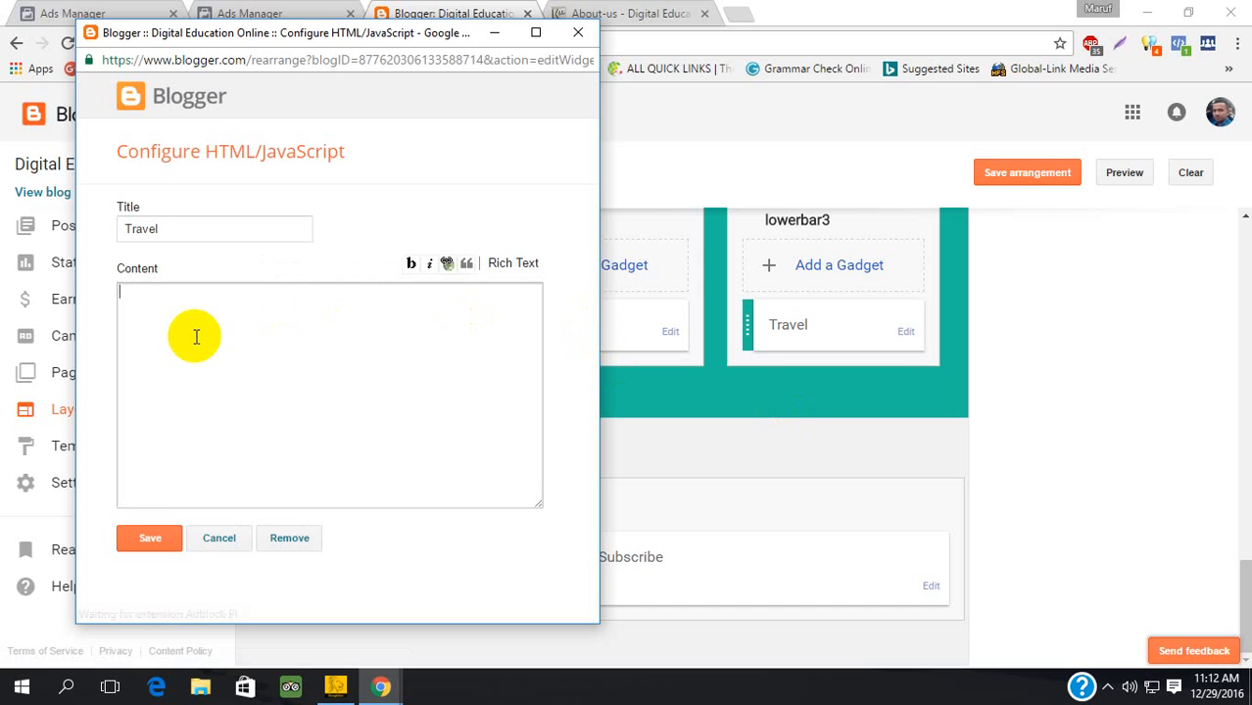
{"action": "key", "text": "ctrl+v"}
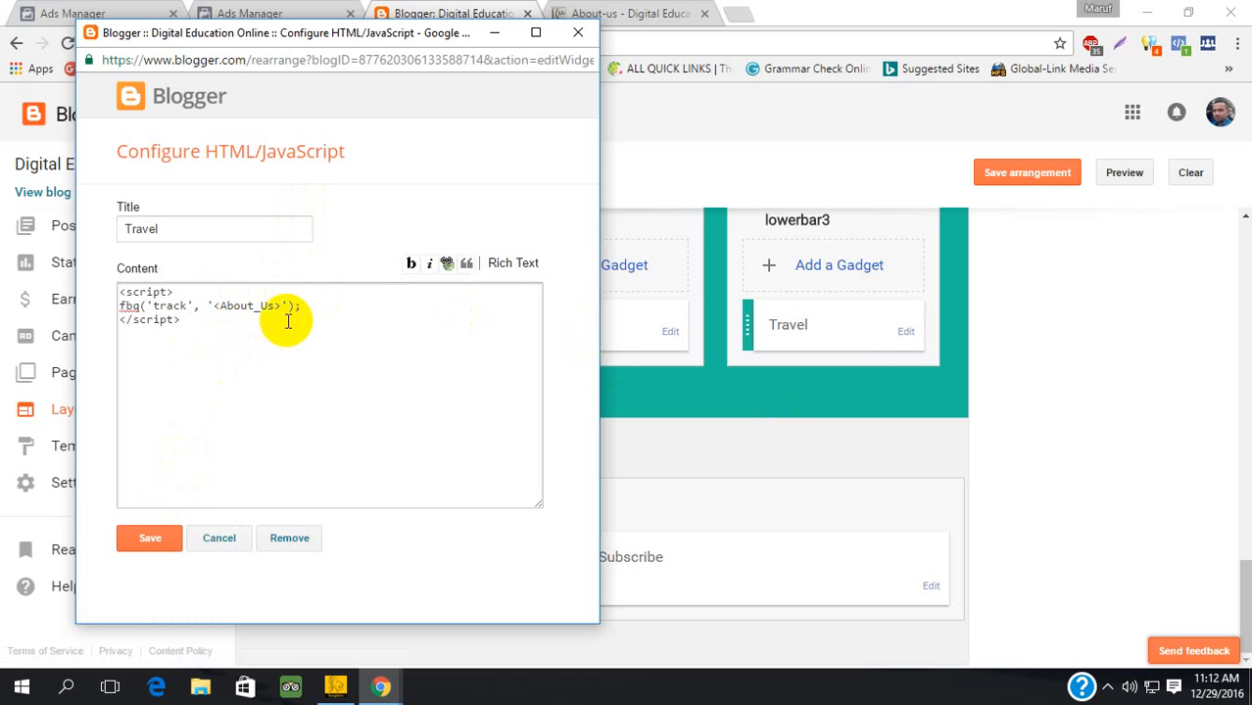
{"action": "left_click", "coordinate": [164, 544]}
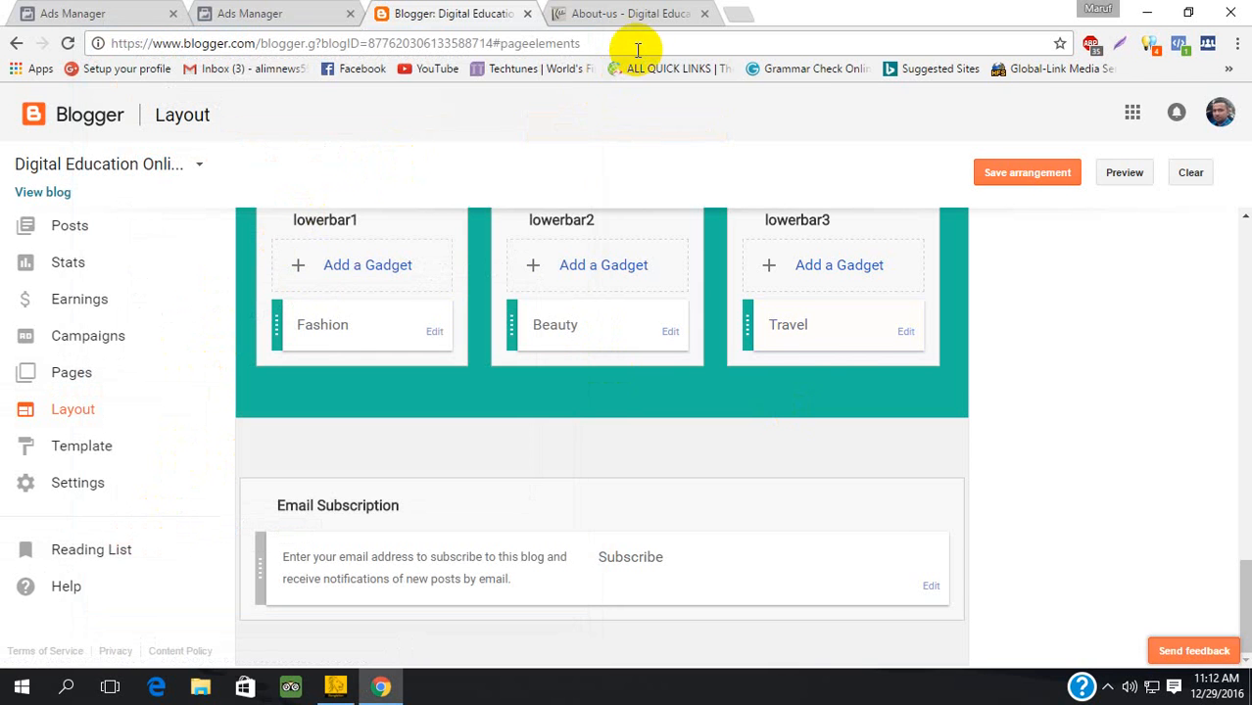
Step: Reload the blog's About-us page, and refresh the Custom Conversions list in Ads Manager to check the conversion's status
{"action": "left_click", "coordinate": [660, 16]}
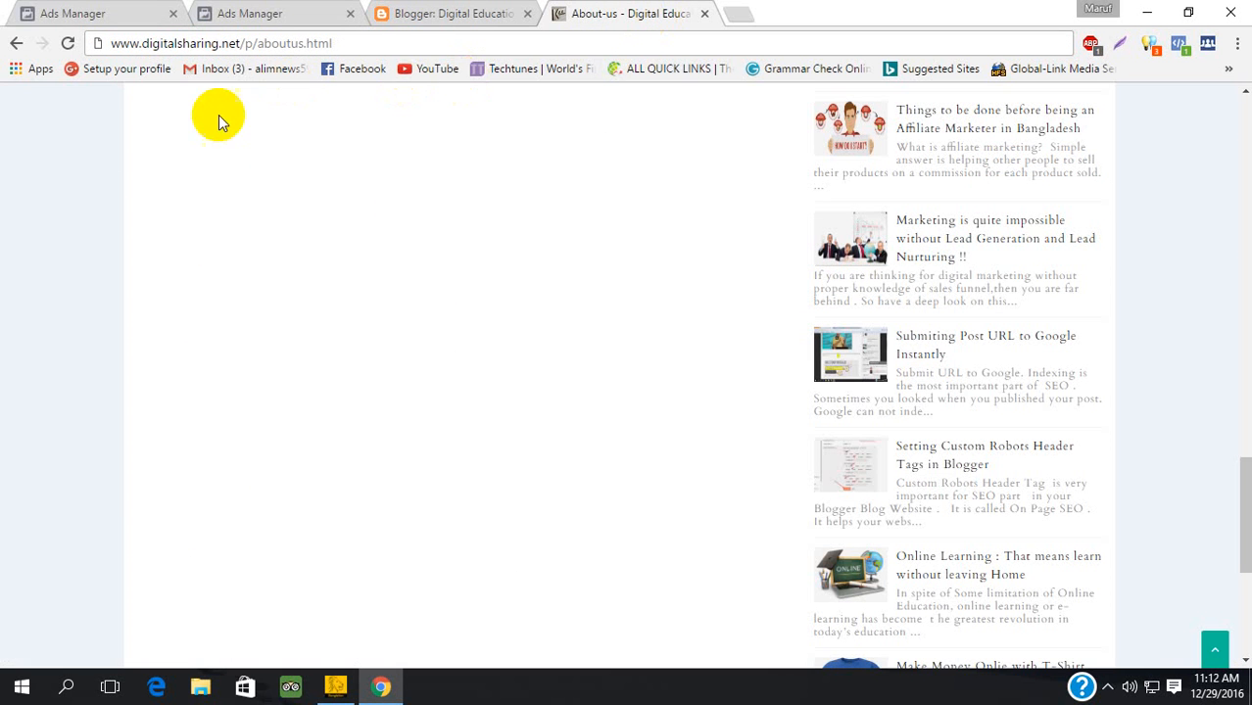
{"action": "left_click", "coordinate": [66, 44]}
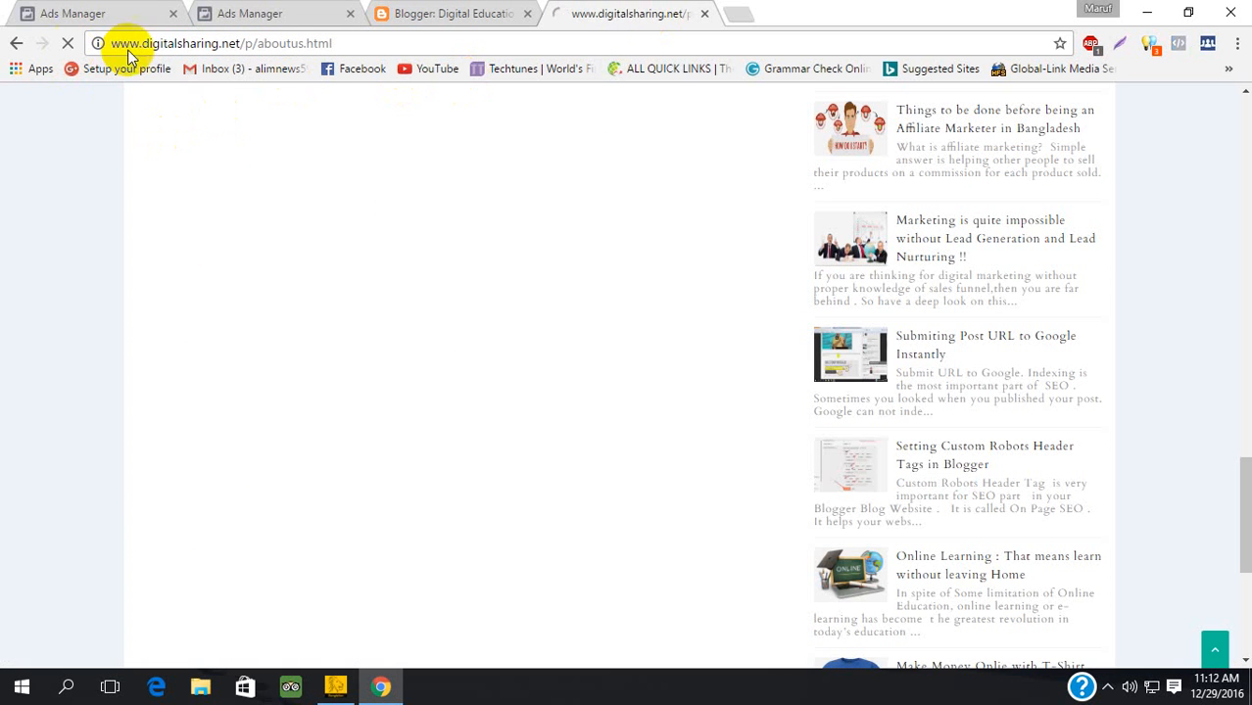
{"action": "left_click", "coordinate": [279, 13]}
{"action": "left_click", "coordinate": [67, 44]}
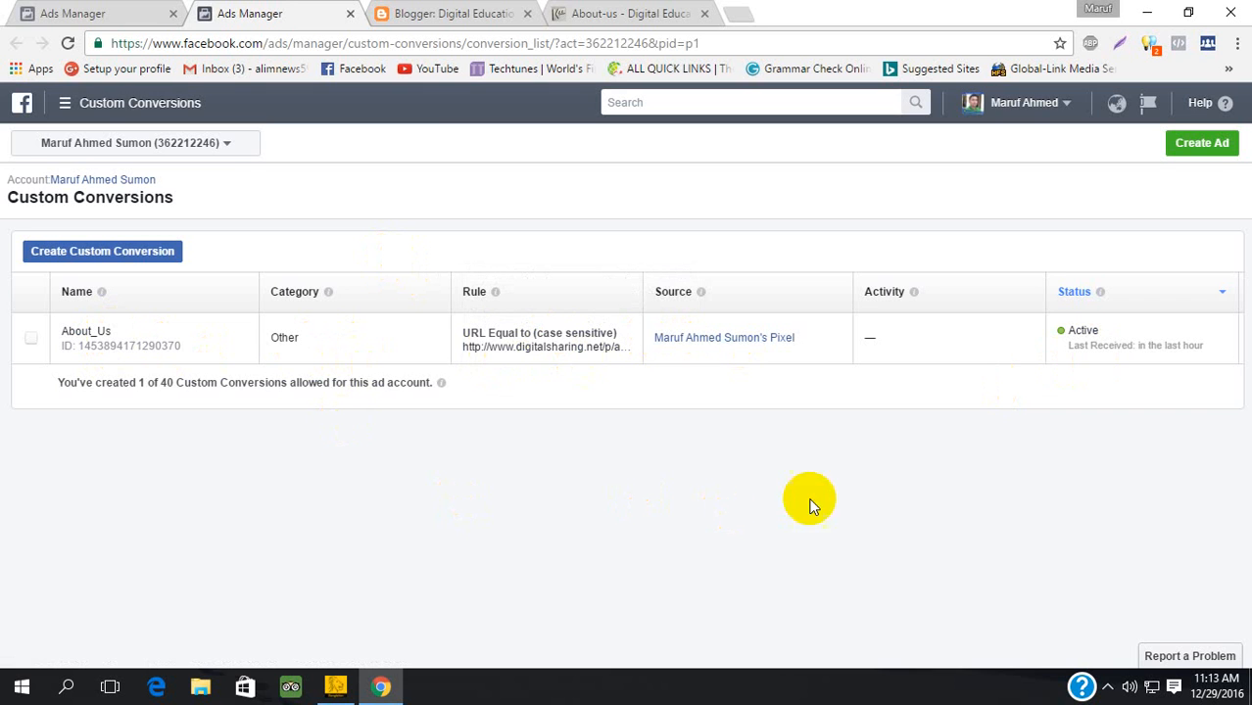
{"action": "left_click", "coordinate": [1108, 687]}
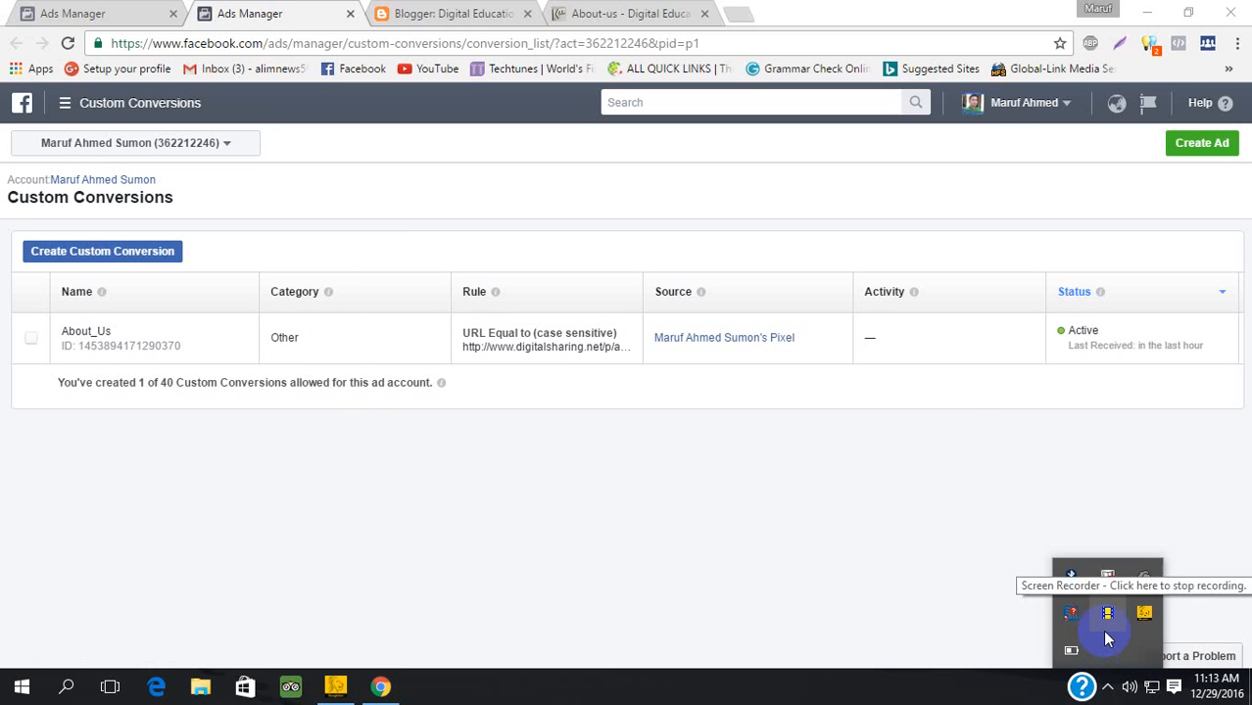
{"action": "left_click", "coordinate": [857, 581]}
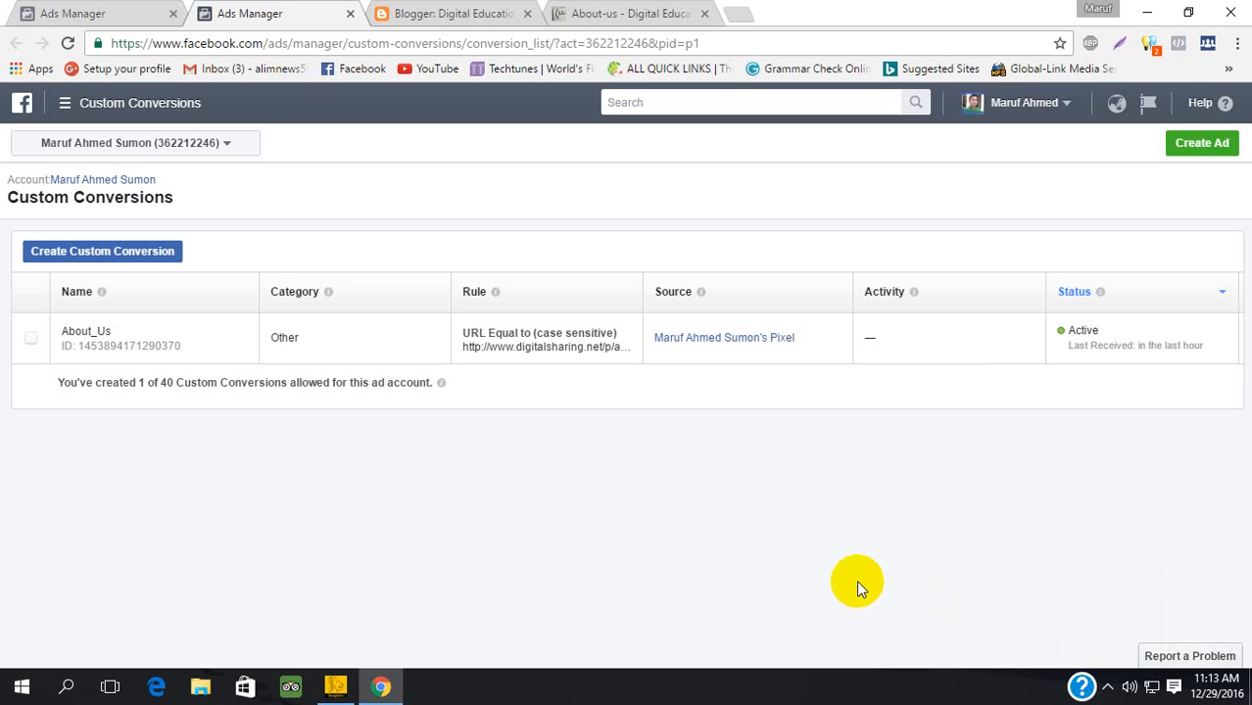
Step: Reload the About-us page and inspect its events with Facebook Pixel Helper, then view the pixel overview in Ads Manager
{"action": "left_click", "coordinate": [472, 14]}
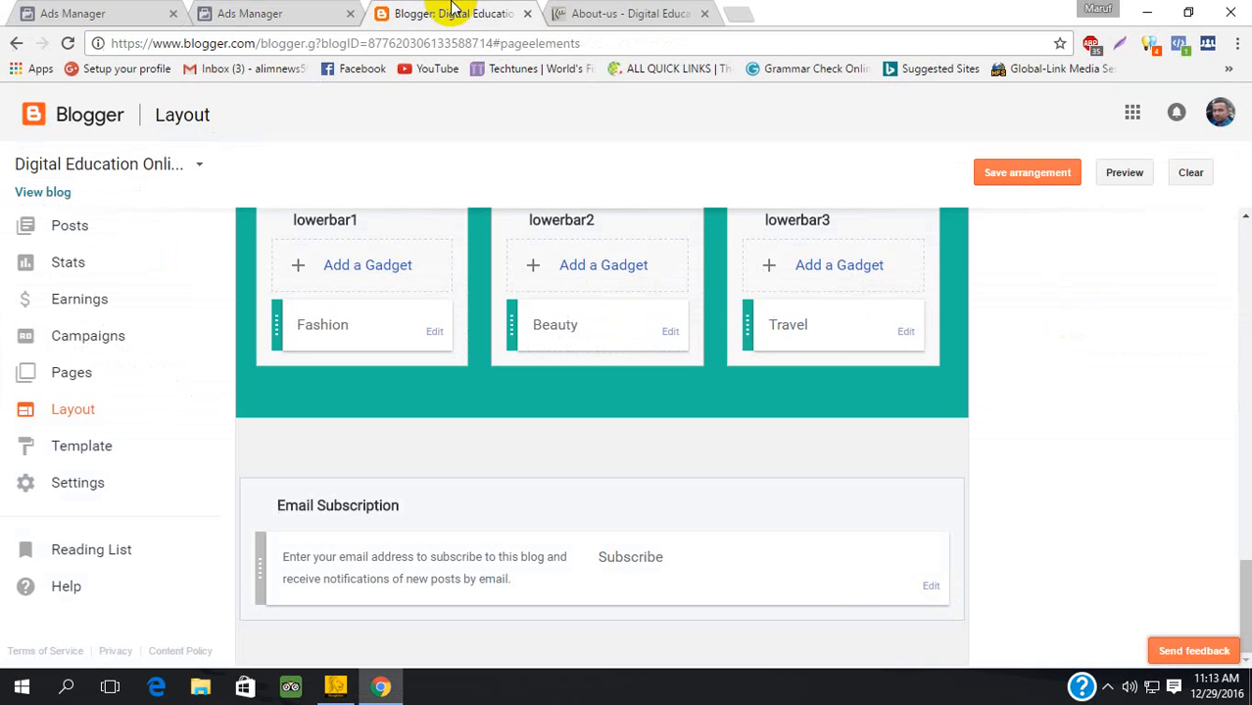
{"action": "left_click", "coordinate": [595, 16]}
{"action": "left_click", "coordinate": [67, 43]}
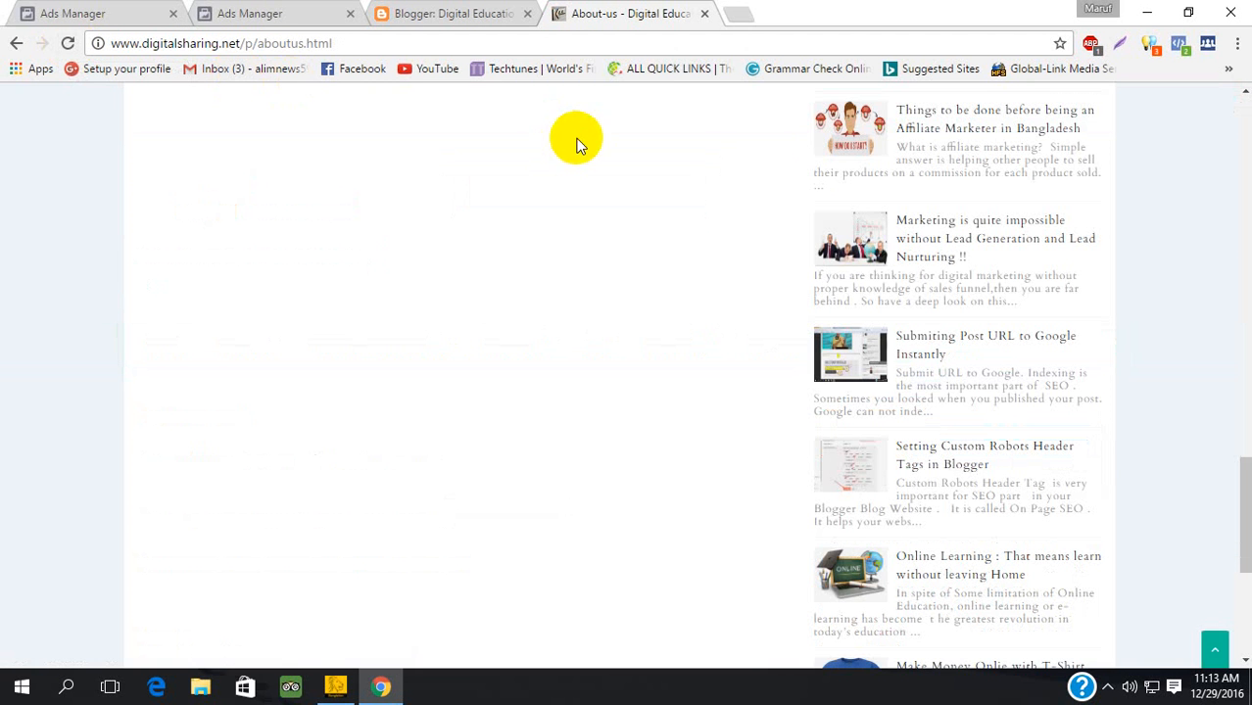
{"action": "left_click", "coordinate": [1180, 44]}
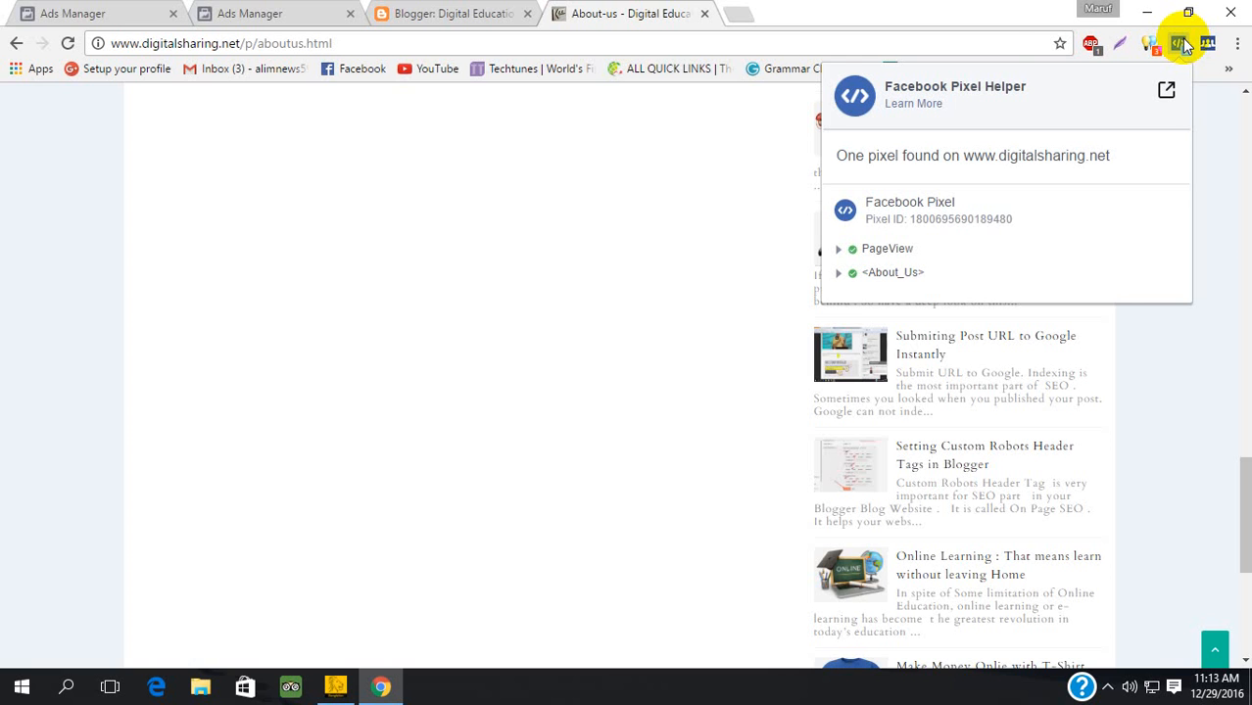
{"action": "left_click", "coordinate": [90, 20]}
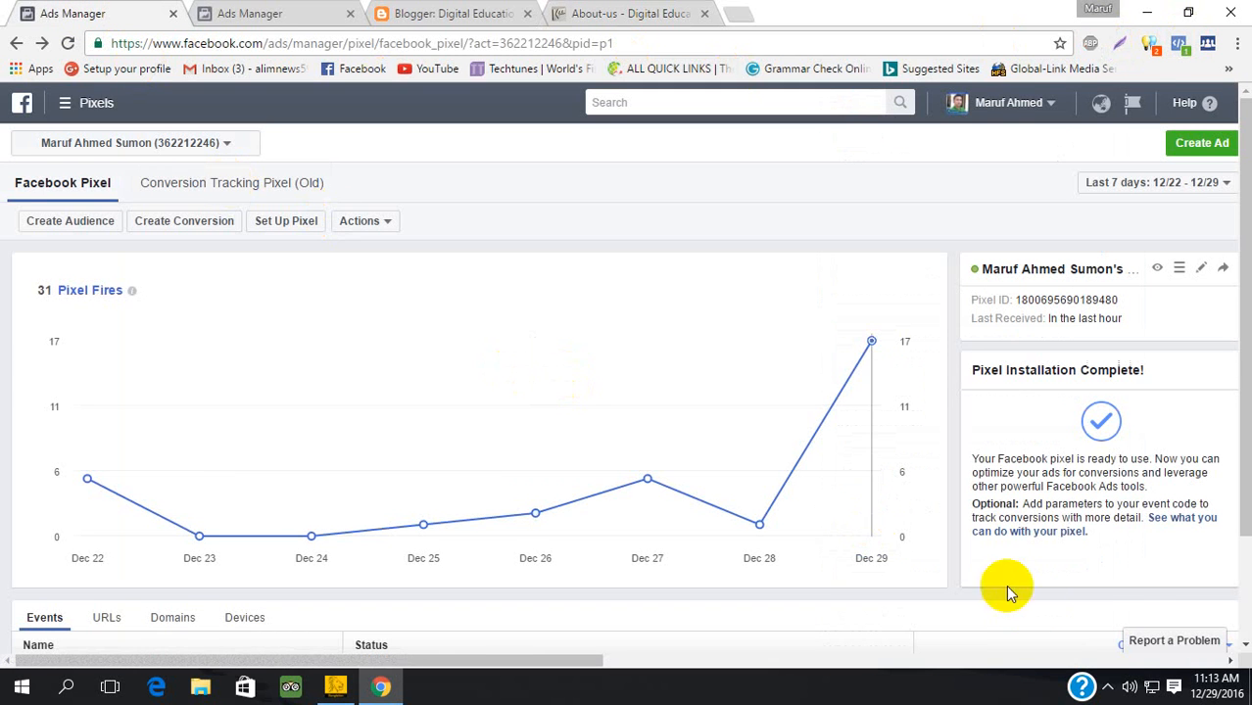
{"action": "left_click", "coordinate": [1106, 687]}
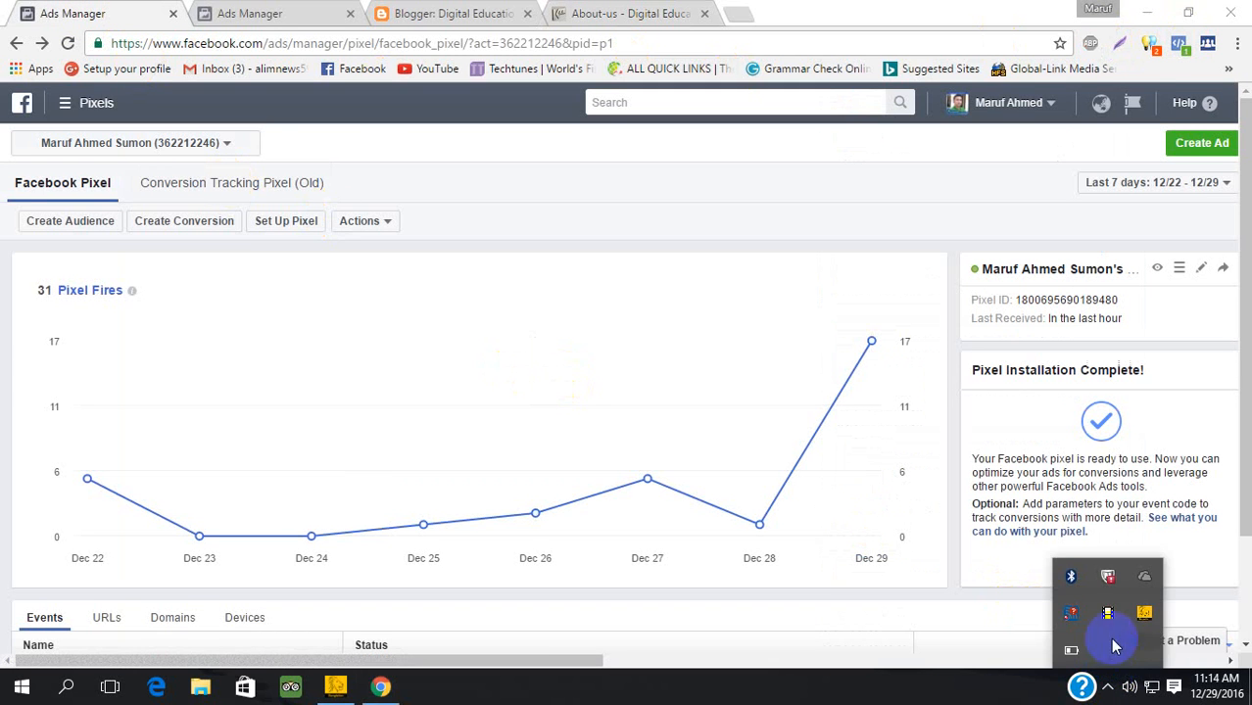